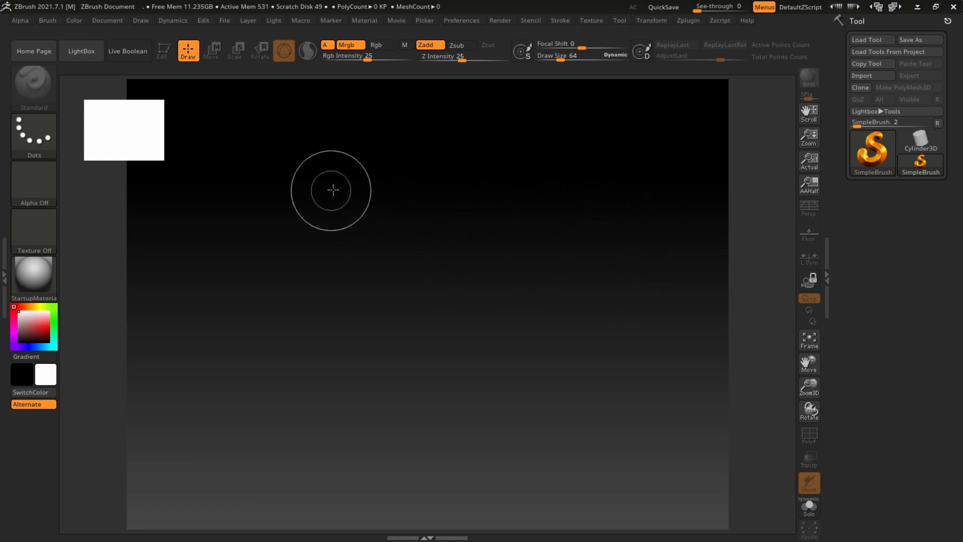
Paint several freehand strokes across the blank canvas with the SimpleBrush in the startup material.
mouse_move(341, 183)
left_mouse_down()
mouse_move(381, 251)
mouse_move(527, 396)
left_mouse_up()
mouse_move(577, 151)
left_mouse_down()
mouse_move(557, 200)
mouse_move(633, 386)
left_mouse_up()
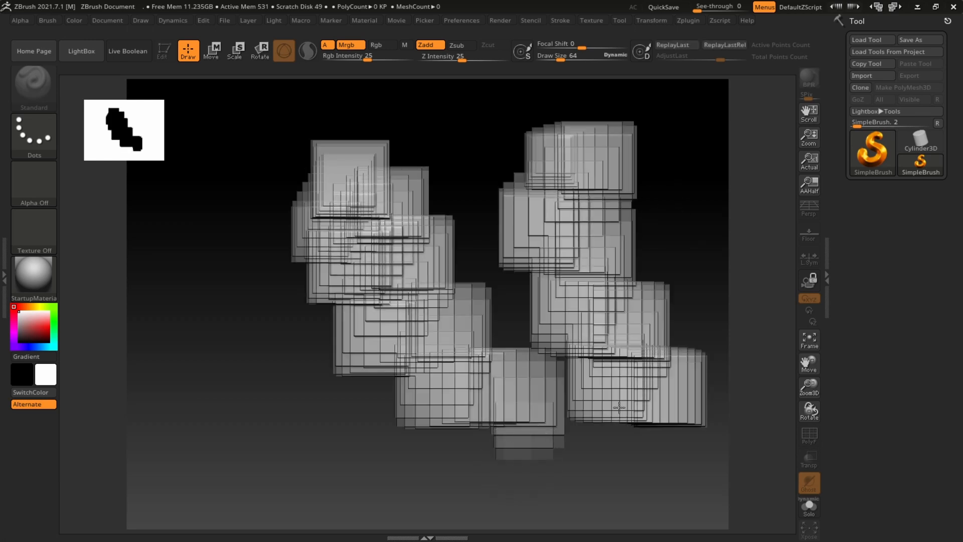
mouse_move(322, 236)
left_mouse_down()
mouse_move(261, 321)
mouse_move(420, 477)
left_mouse_up()
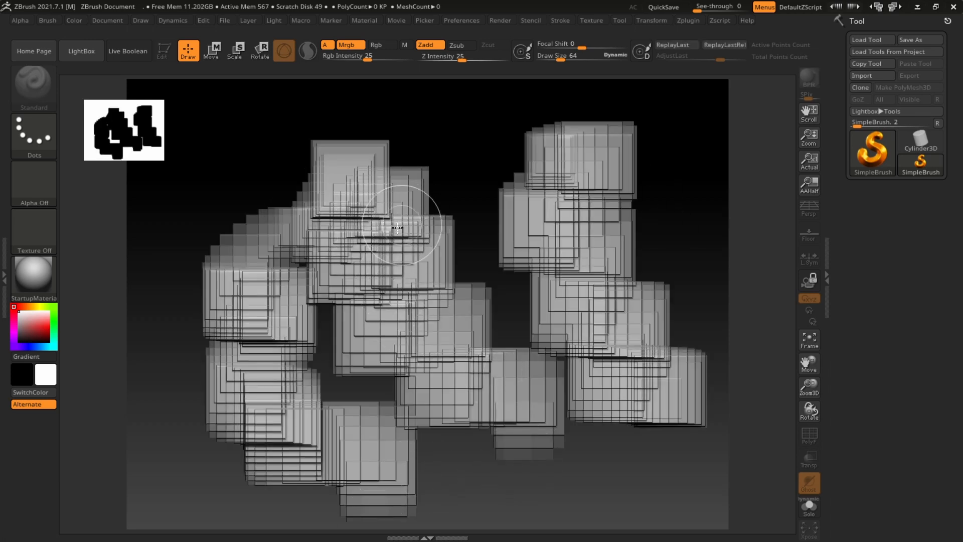
Switch to the MatCap Red Wax material and paint over the grey strokes on the canvas.
left_click(33, 278)
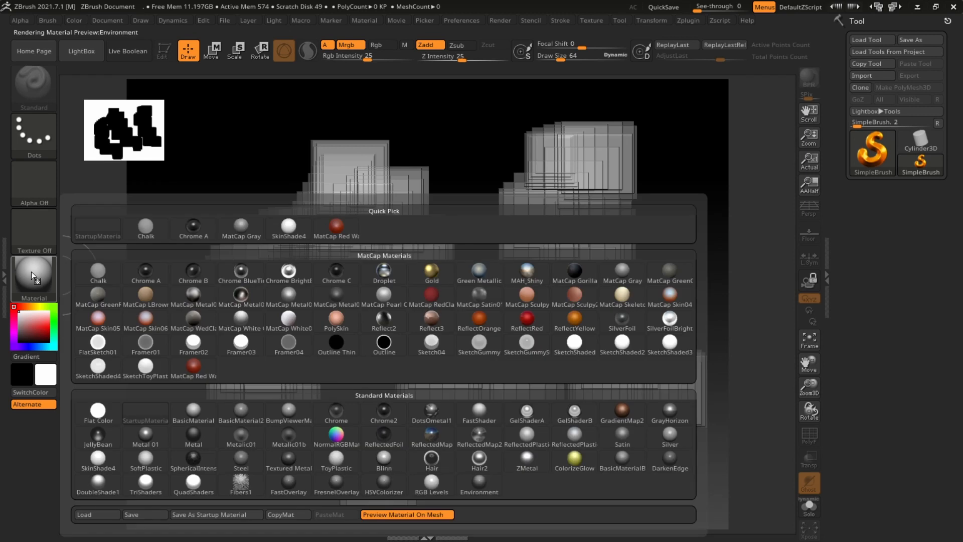
left_click(193, 367)
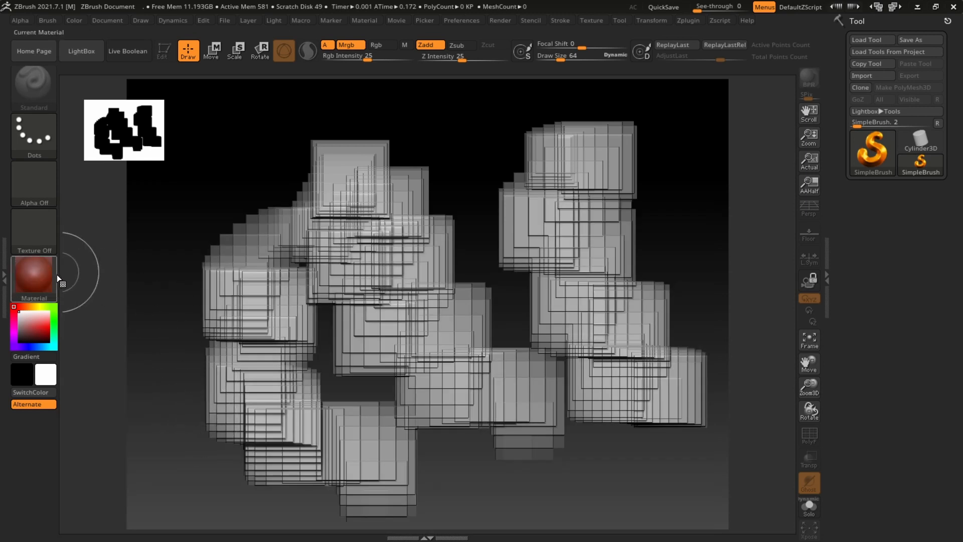
mouse_move(305, 236)
left_mouse_down()
mouse_move(492, 361)
mouse_move(562, 181)
mouse_move(312, 411)
mouse_move(507, 456)
left_mouse_up()
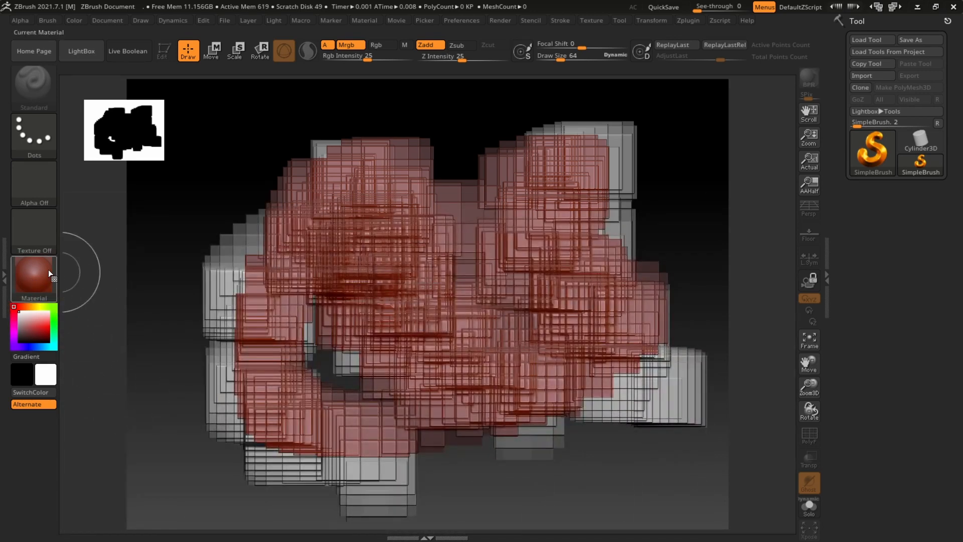
Set BasicMaterial as the current material and save it as the startup material.
left_click(49, 270)
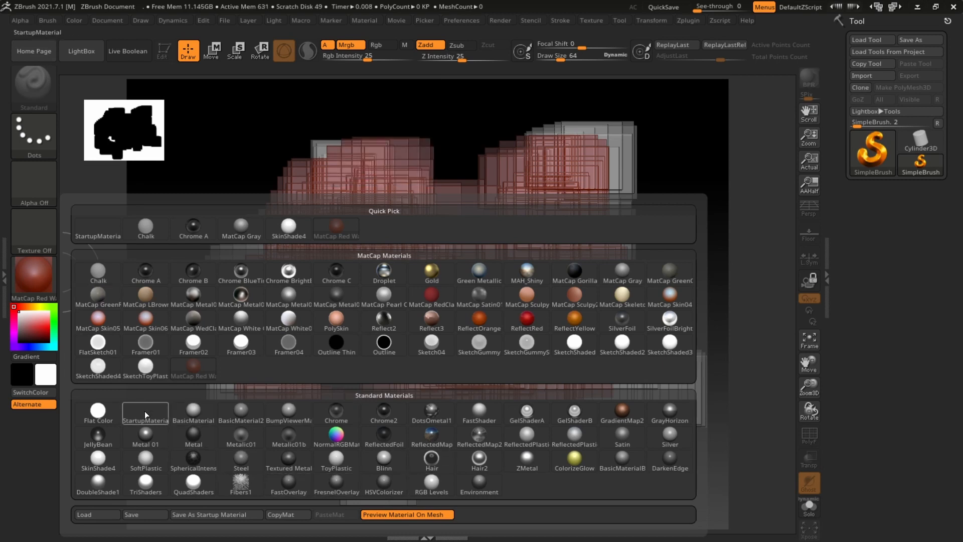
left_click(191, 414)
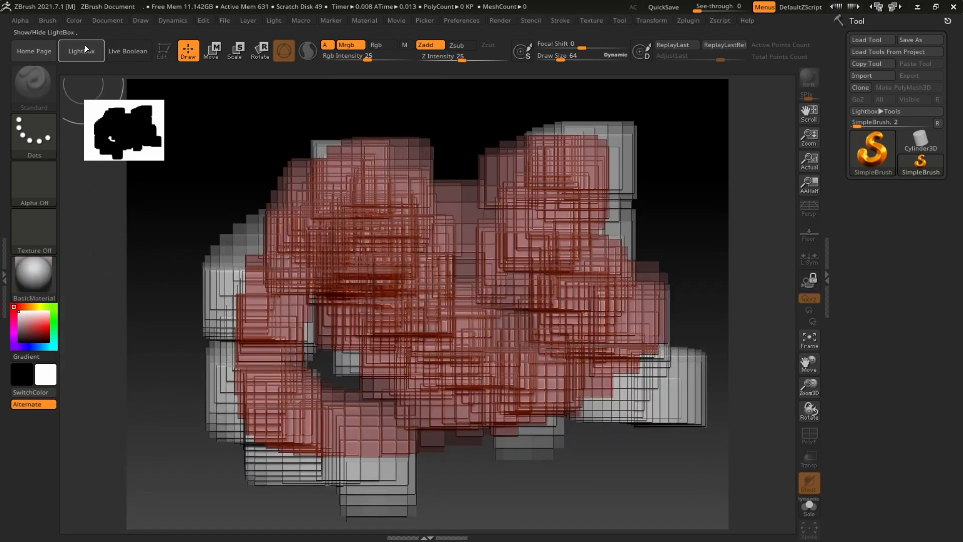
left_click(37, 281)
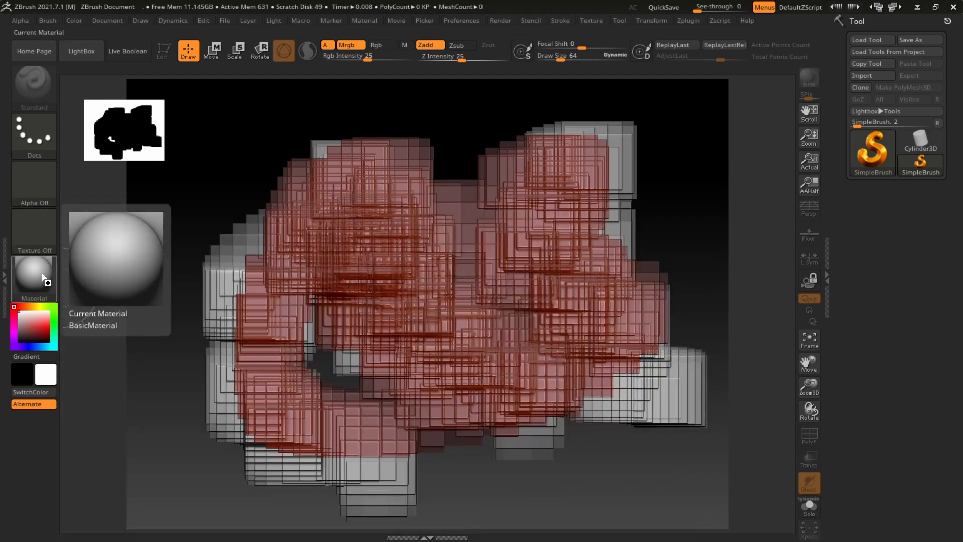
left_click(41, 273)
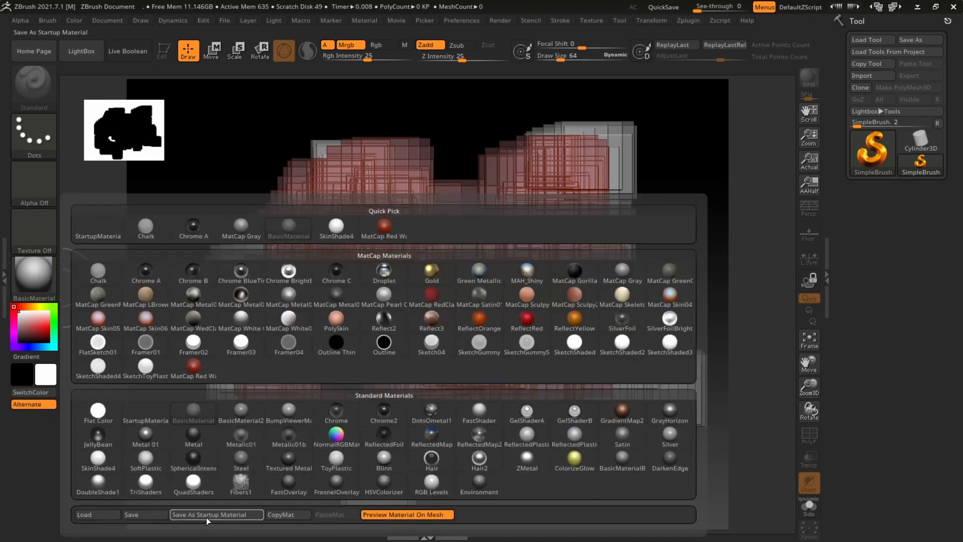
left_click(224, 516)
Paint more canvas strokes in MatCap Red Wax and cover them with strokes in BasicMaterial.
left_click(193, 366)
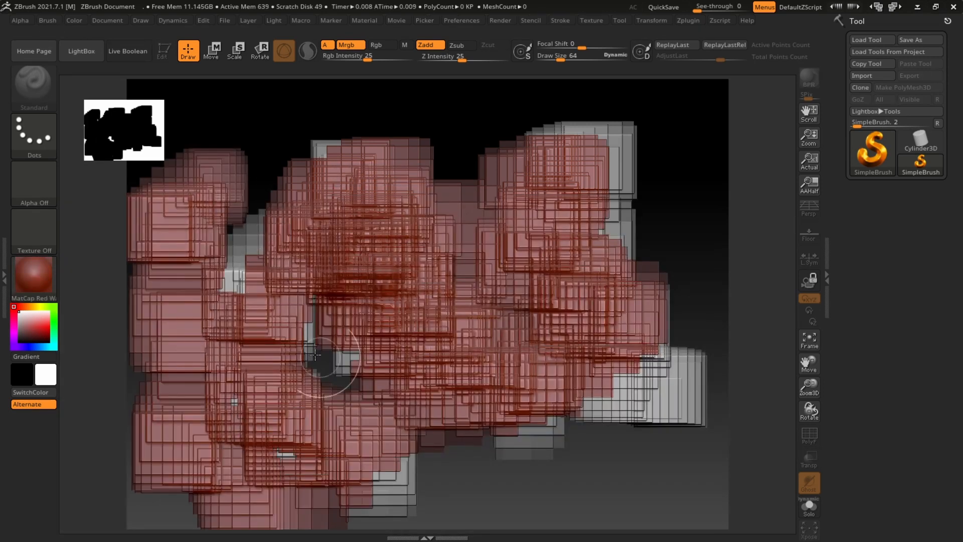
left_click(38, 276)
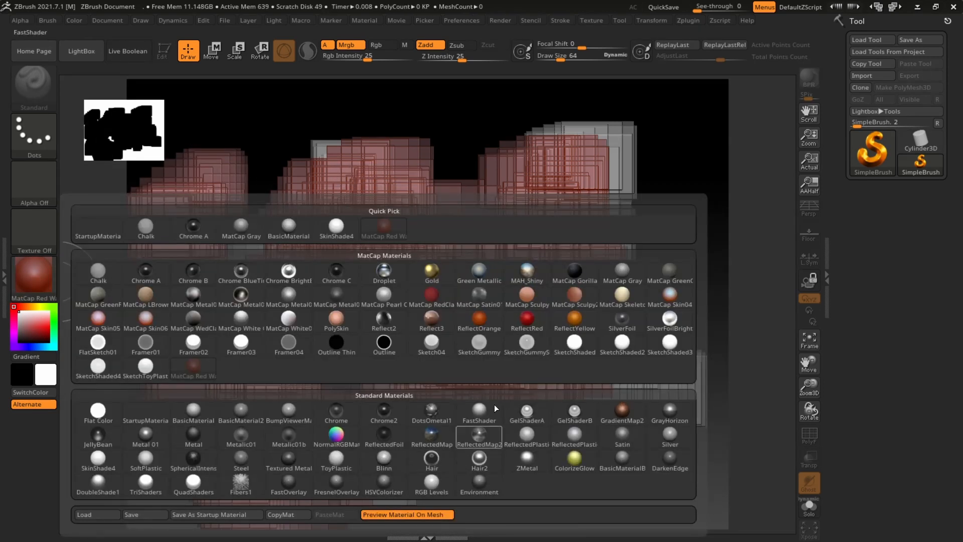
mouse_move(575, 443)
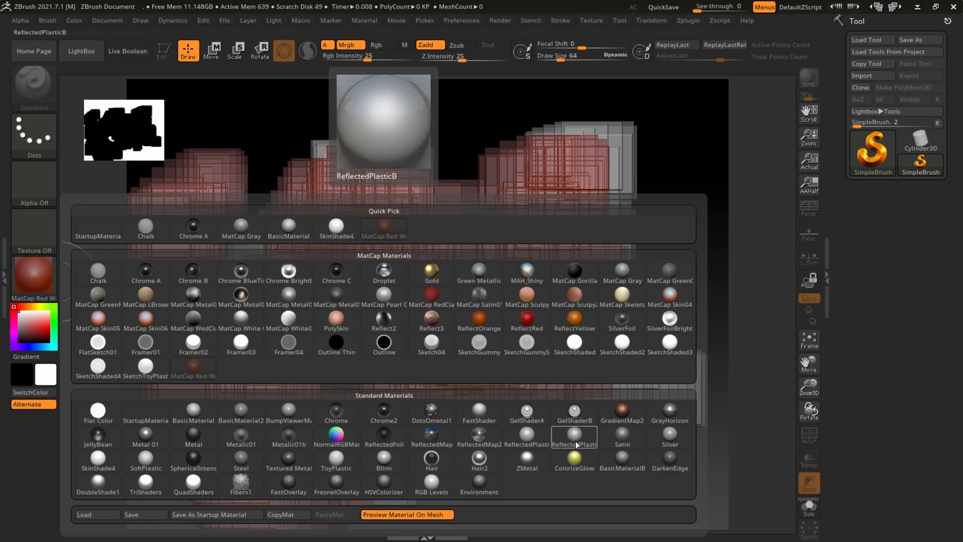
left_click(196, 417)
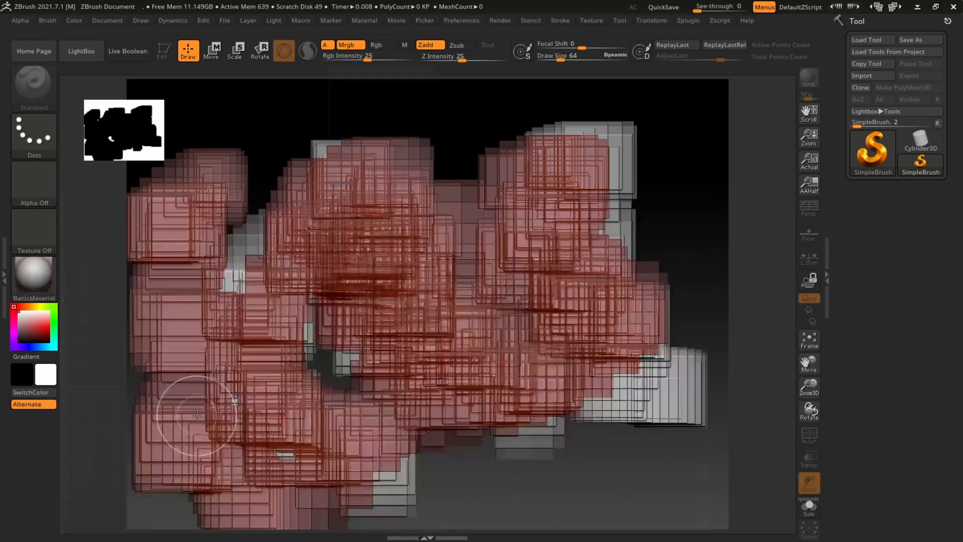
mouse_move(351, 301)
left_mouse_down()
mouse_move(387, 237)
mouse_move(502, 386)
mouse_move(261, 256)
mouse_move(632, 261)
mouse_move(261, 457)
mouse_move(362, 120)
mouse_move(648, 234)
mouse_move(709, 179)
mouse_move(677, 130)
mouse_move(673, 341)
mouse_move(562, 461)
mouse_move(403, 358)
left_mouse_up()
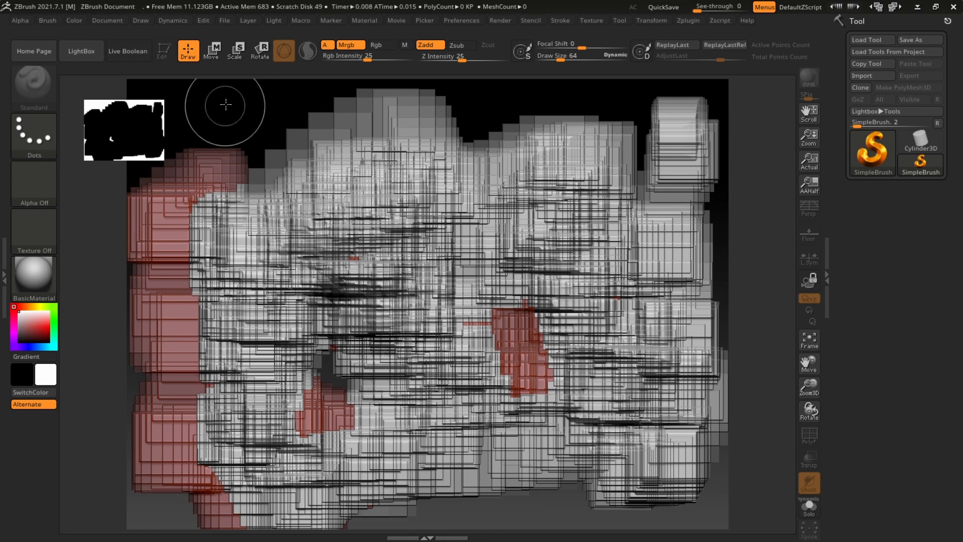
mouse_move(224, 111)
left_mouse_down()
mouse_move(289, 213)
mouse_move(169, 229)
mouse_move(231, 477)
mouse_move(477, 477)
mouse_move(557, 116)
mouse_move(752, 173)
left_mouse_up()
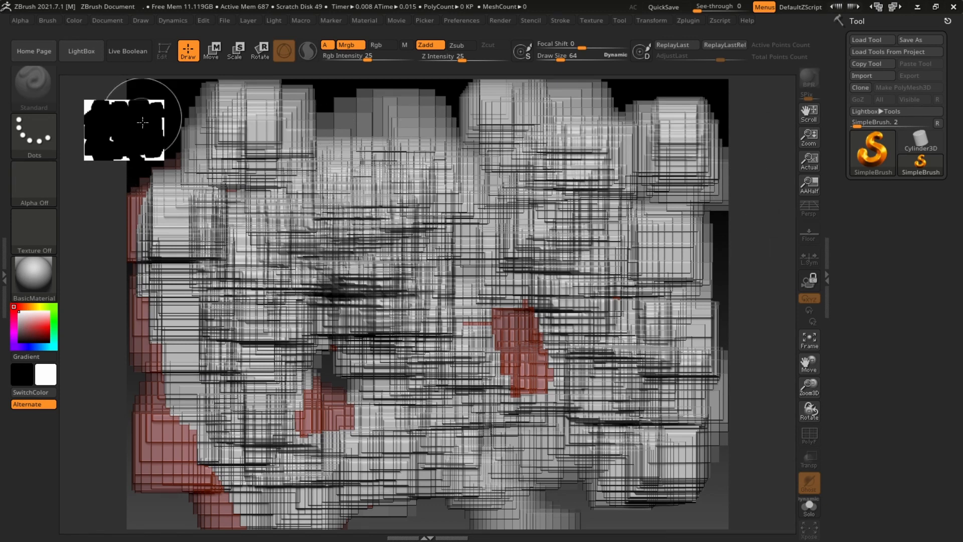
Browse the sample projects in LightBox, examining the DynaMesh sphere, DynaWax and DefaultProject entries.
left_click(70, 52)
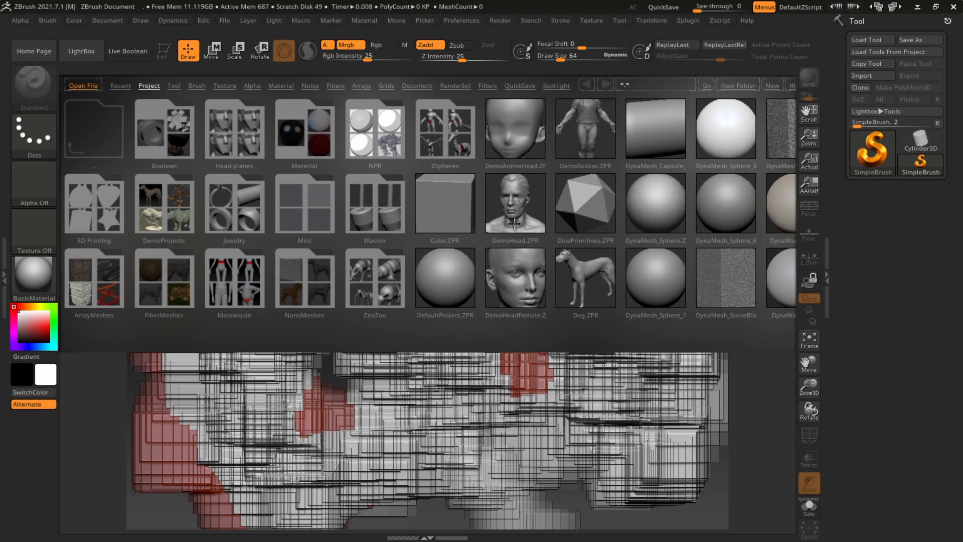
scroll(515, 225, "down", 4)
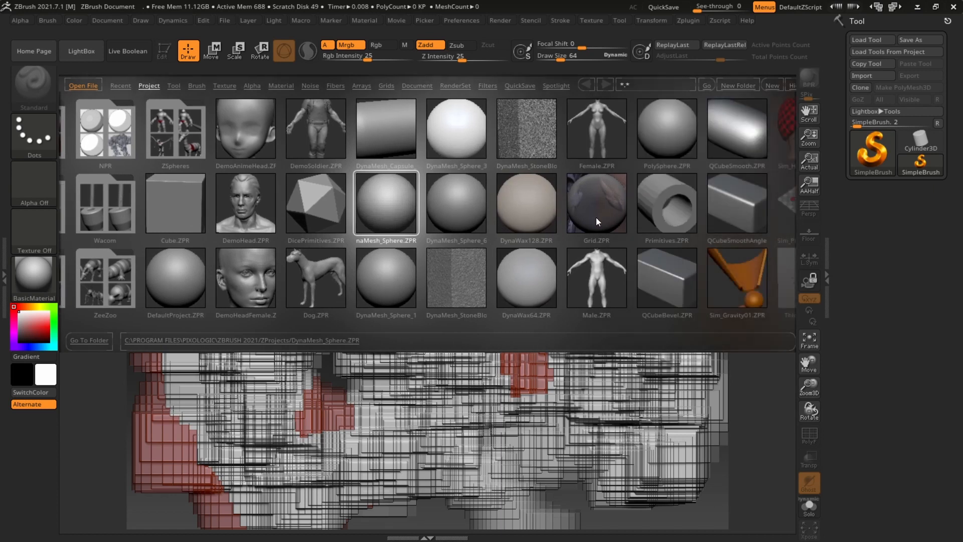
left_click_drag(597, 221, 552, 214)
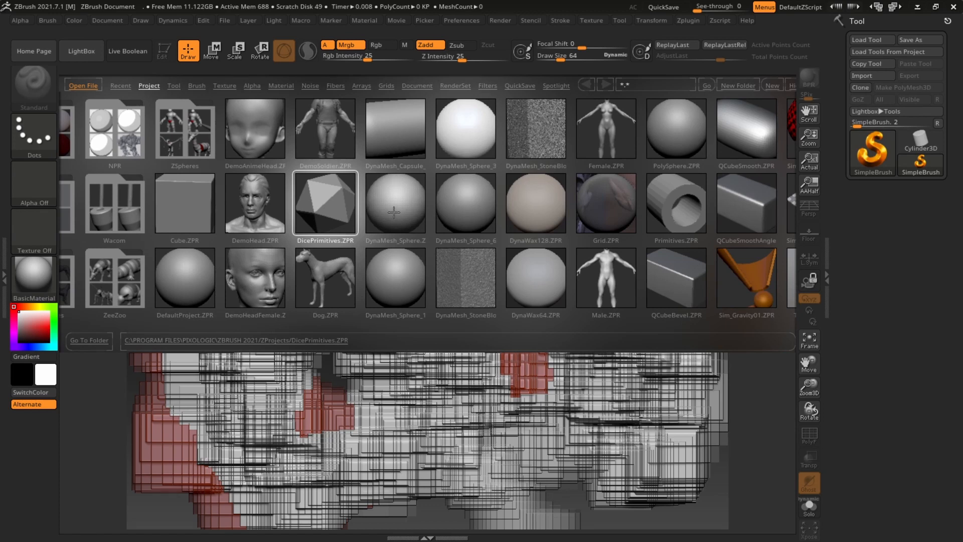
left_click(400, 206)
left_click_drag(477, 196, 522, 208)
left_click_drag(520, 269, 555, 269)
left_click(556, 198)
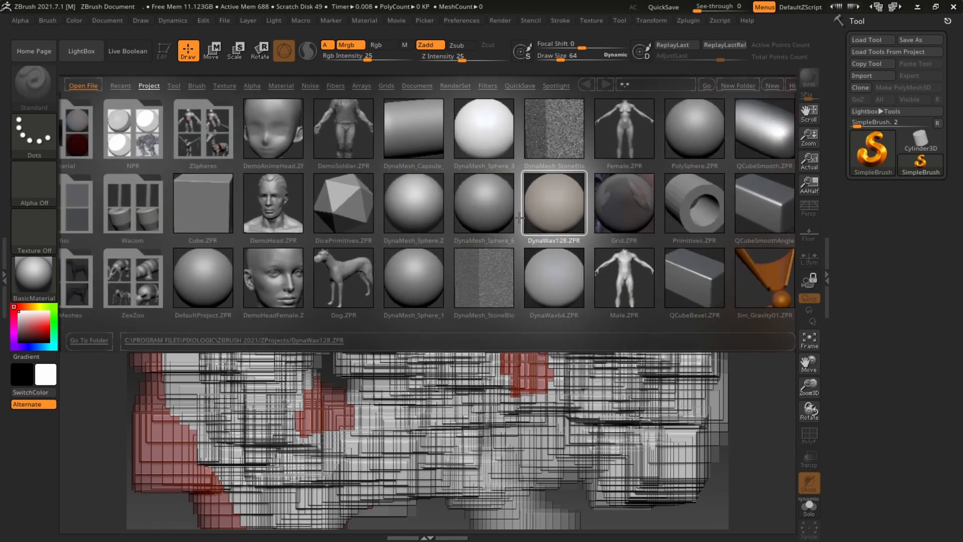
left_click(491, 200)
left_click(492, 148)
left_click_drag(410, 301, 459, 269)
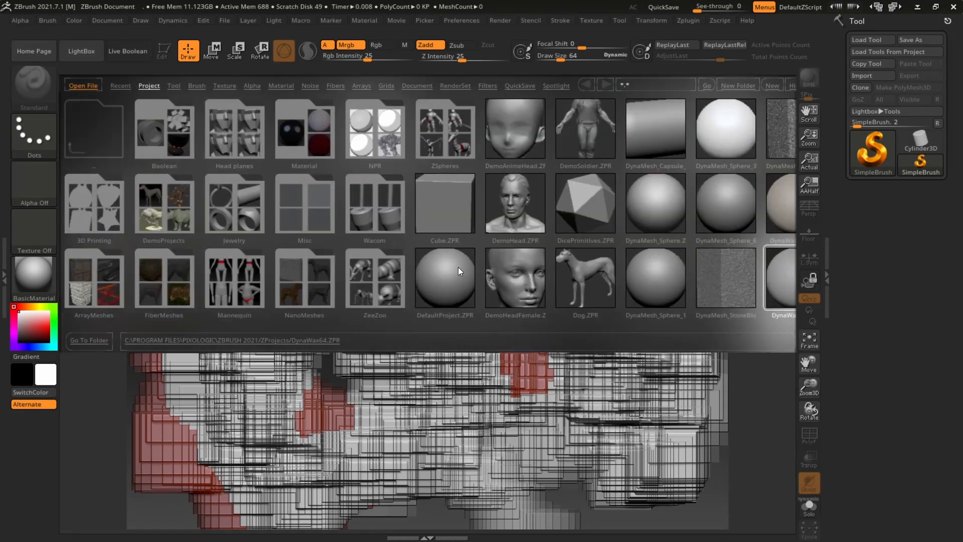
left_click(459, 285)
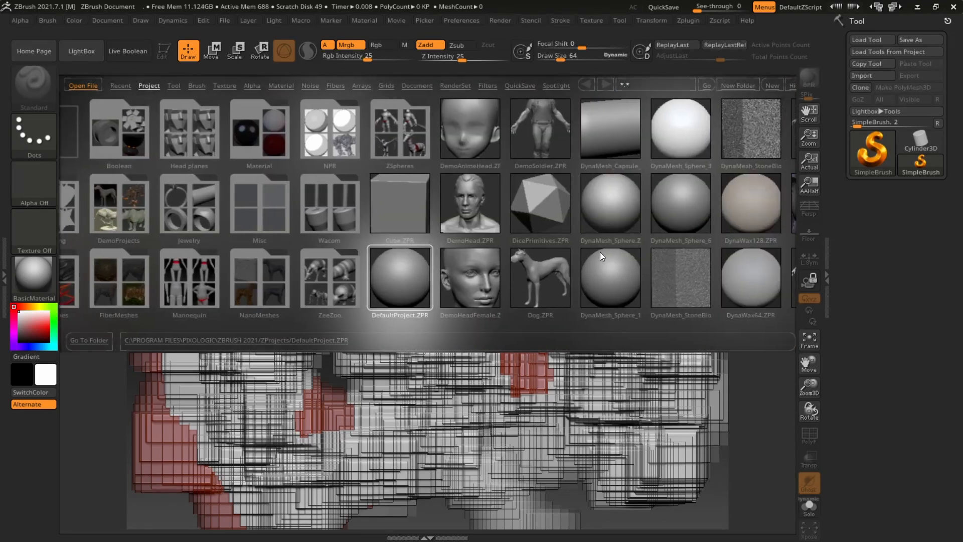
Open the DynaMesh_Sphere.ZPR project without saving the current one, and turn on the sphere's polyframe display.
left_click(597, 215)
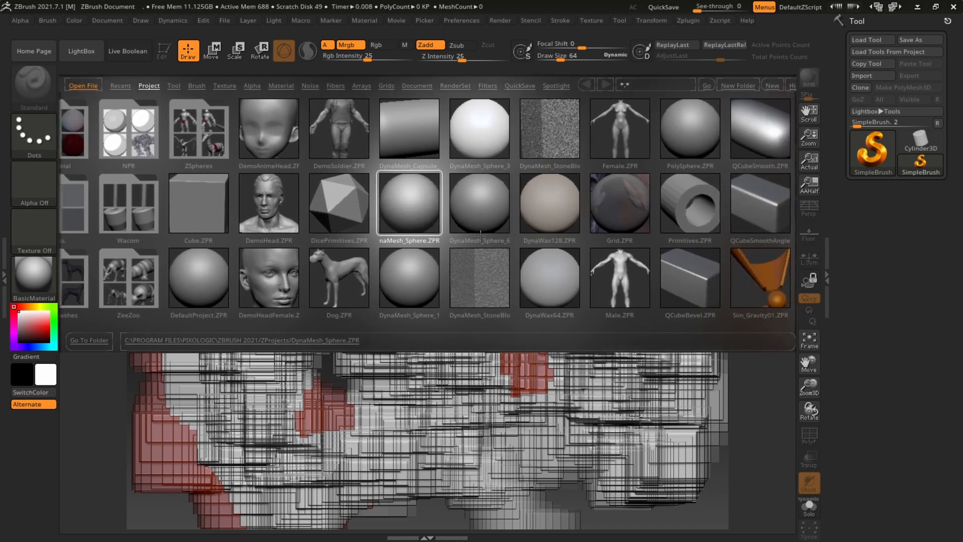
double_click(407, 209)
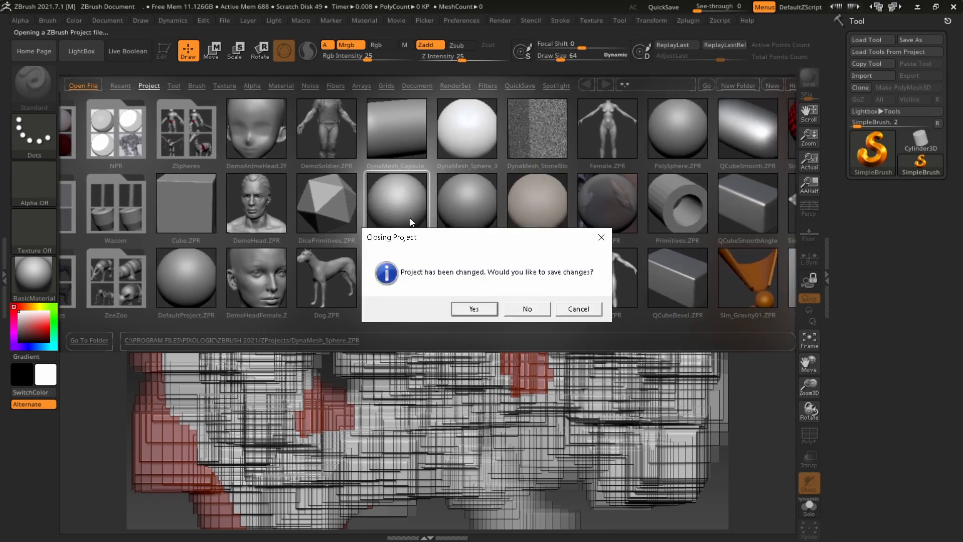
left_click(523, 307)
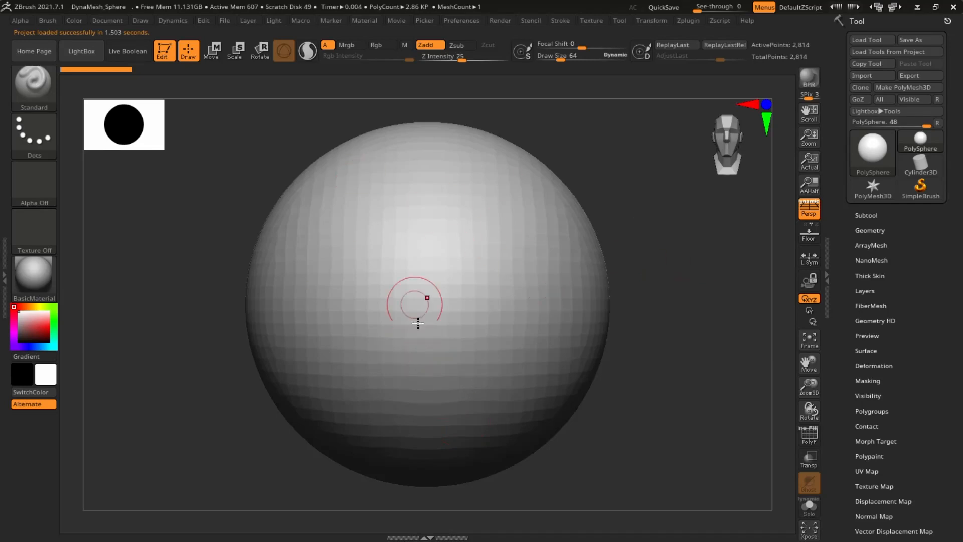
left_click(810, 436)
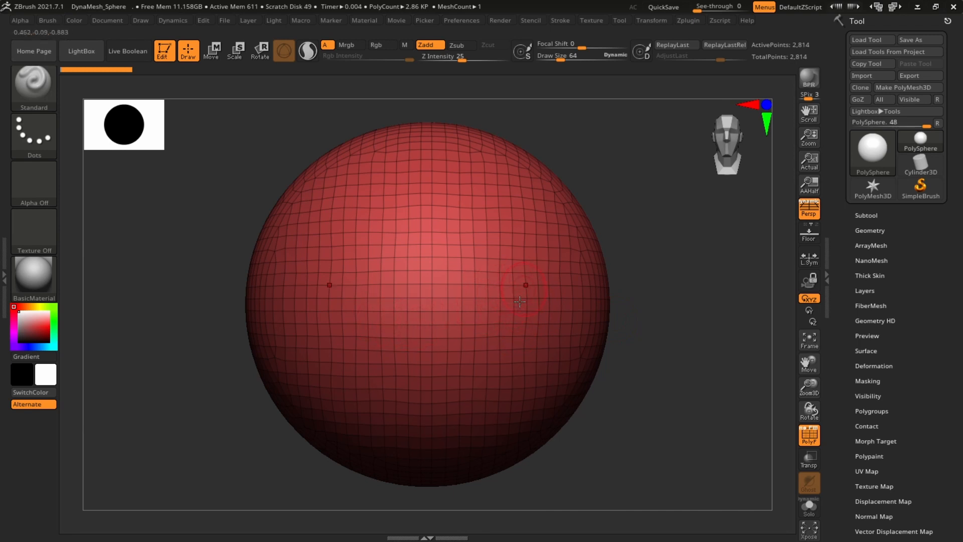
Sculpt symmetrical test strokes on the sphere's front with the Standard brush and undo them.
left_click_drag(487, 225, 509, 383)
key("ctrl+z")
mouse_move(492, 224)
left_mouse_down()
mouse_move(487, 314)
mouse_move(507, 397)
left_mouse_up()
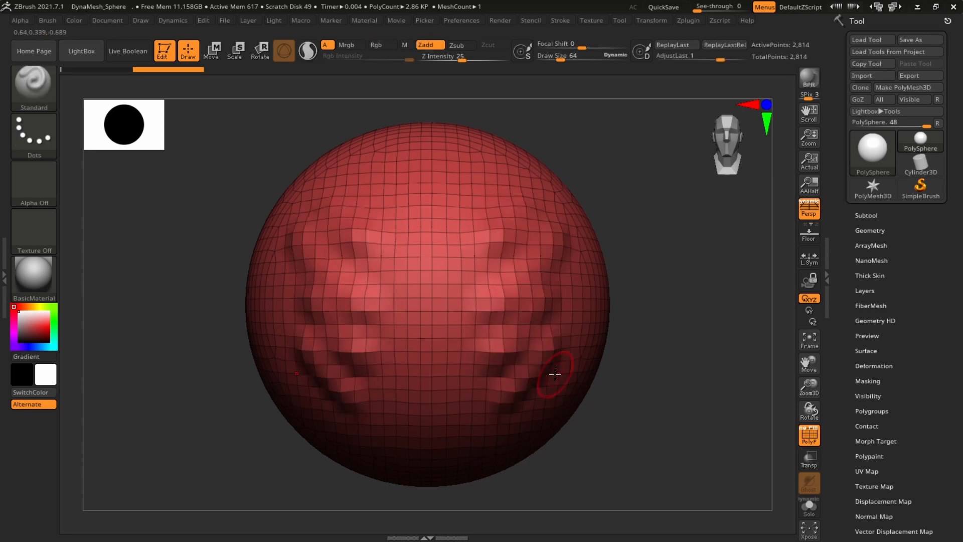
key("ctrl+z")
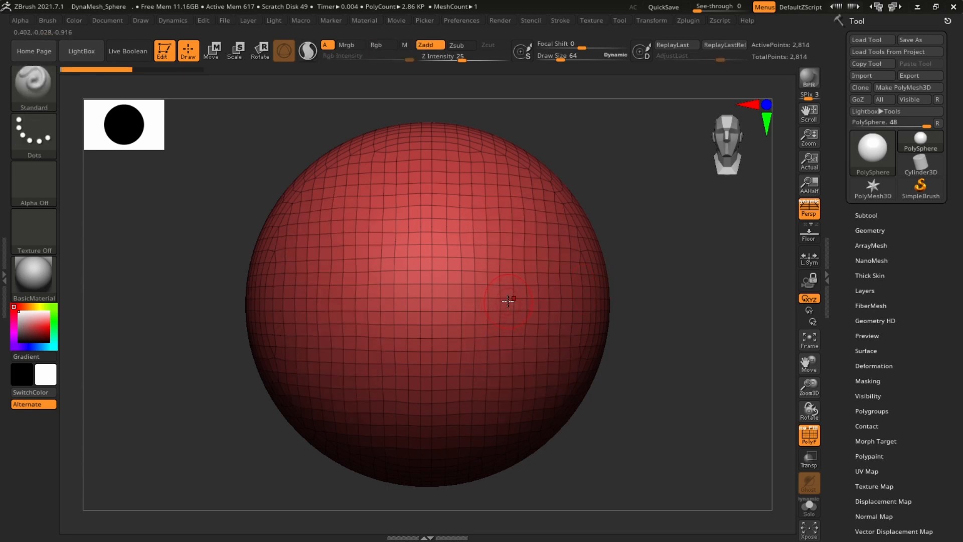
Sculpt one test stroke with symmetry off and another with symmetry on, undoing both.
mouse_move(378, 281)
left_mouse_down()
mouse_move(524, 340)
mouse_move(474, 393)
left_mouse_up()
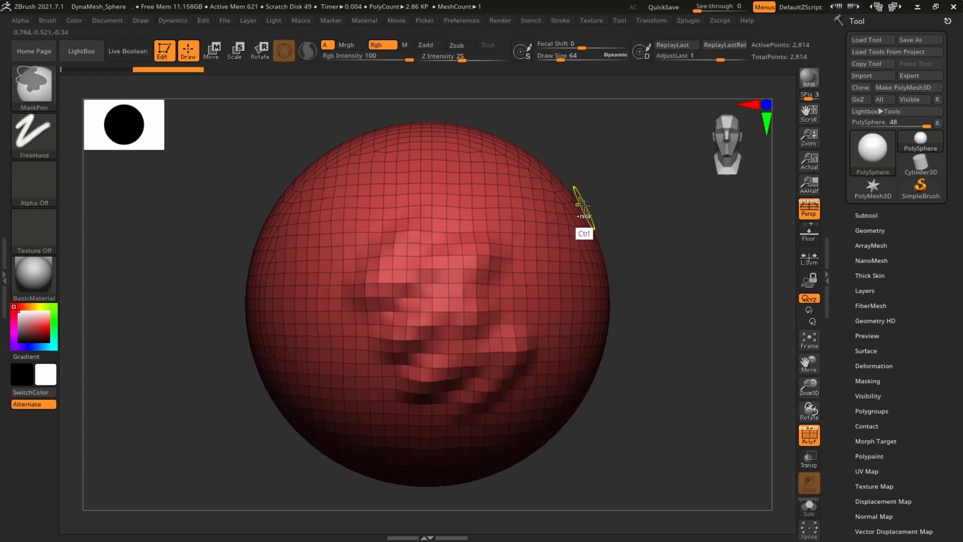
key("ctrl+z")
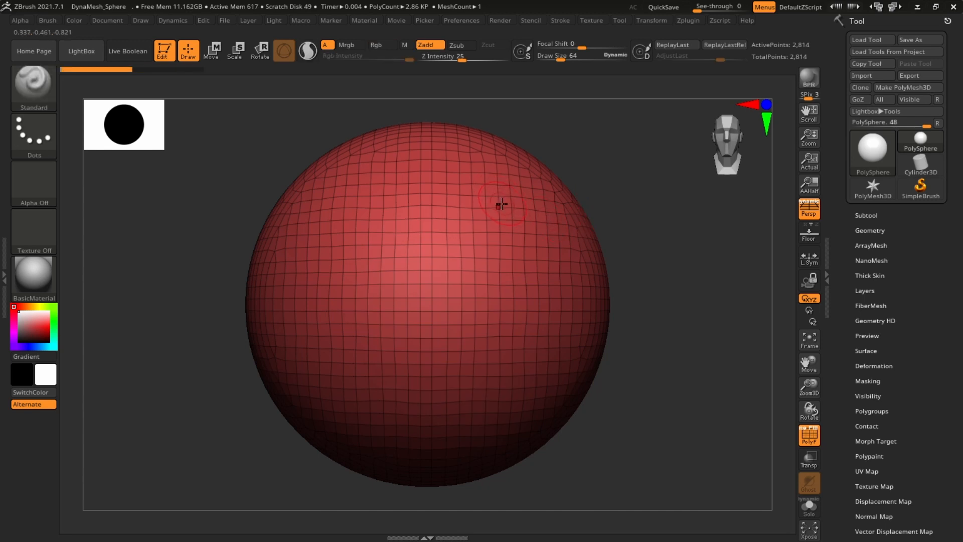
key("ctrl+shift+z")
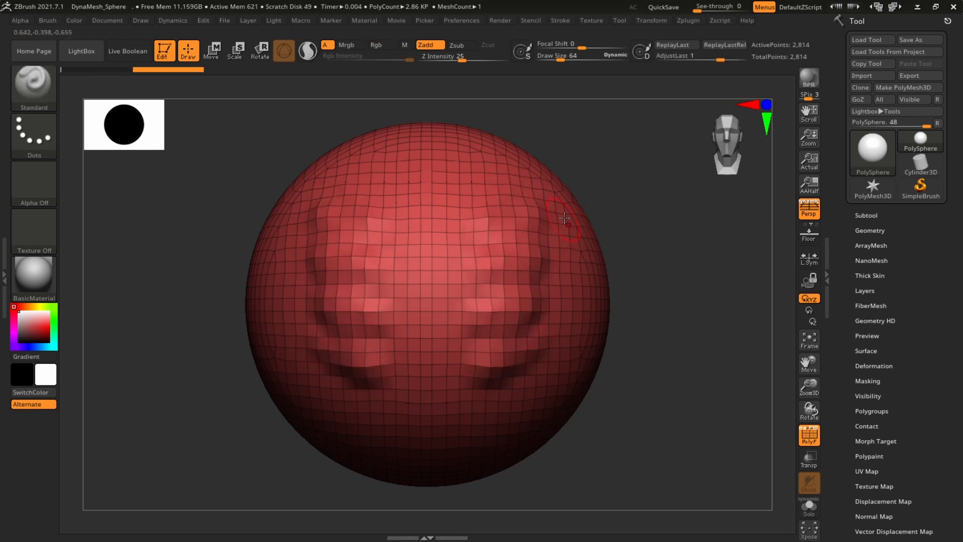
key("ctrl+z")
Examine the sphere's polygon grid from several angles with polyframe off and on, check its active point count, and frame the sphere.
left_click_drag(682, 299, 710, 323)
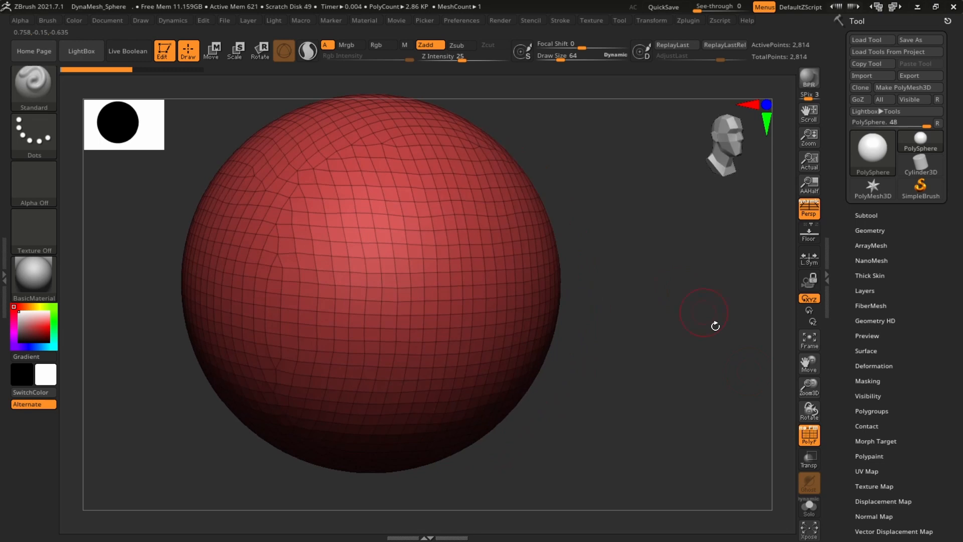
left_click(809, 435)
left_click_drag(748, 381, 765, 337)
mouse_move(653, 306)
left_mouse_down("alt")
mouse_move(645, 280)
mouse_move(684, 280)
mouse_move(717, 292)
mouse_move(683, 295)
mouse_move(662, 281)
mouse_move(720, 295)
mouse_move(753, 262)
left_mouse_up("alt")
left_click(809, 436)
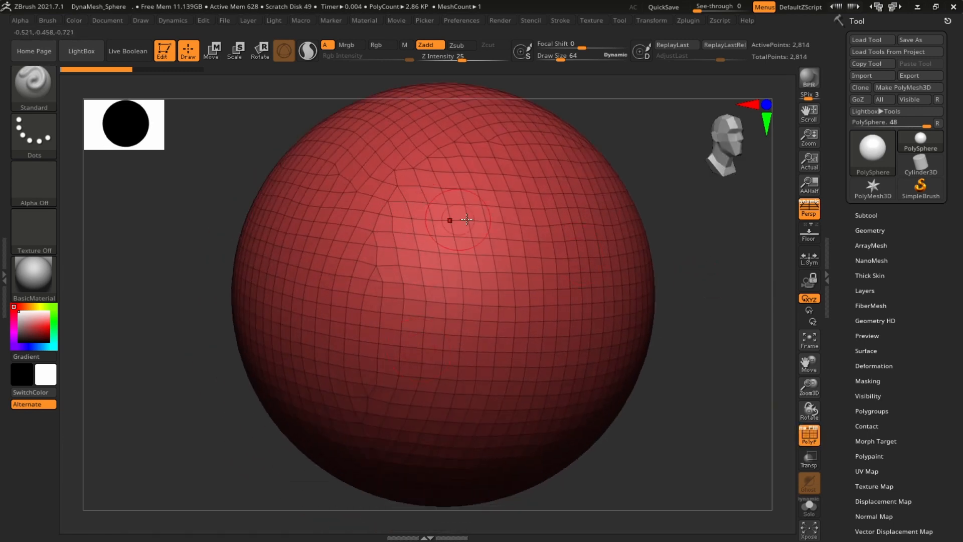
left_click_drag(664, 210, 665, 250)
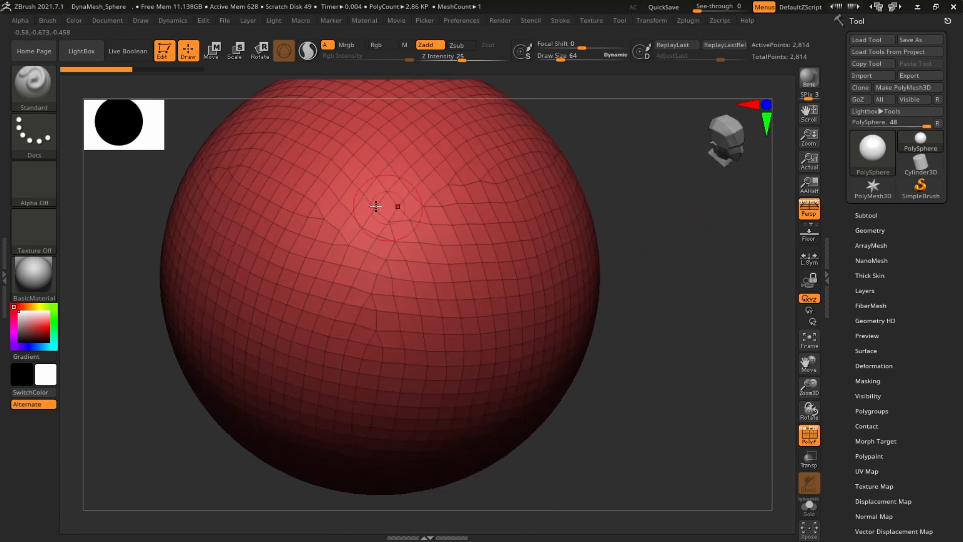
left_click_drag(761, 296, 722, 258)
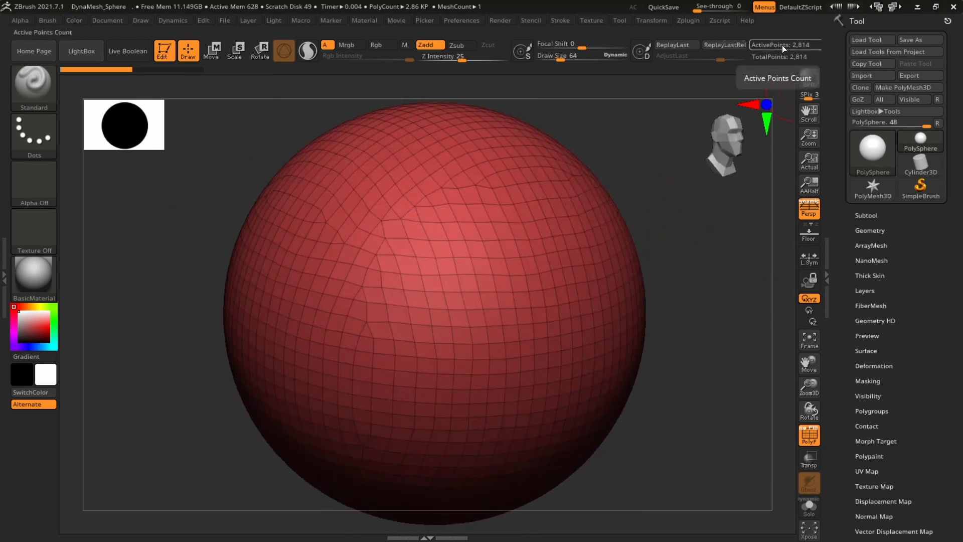
left_click_drag(680, 342, 706, 325, "alt")
left_click_drag(707, 325, 677, 281)
key("f")
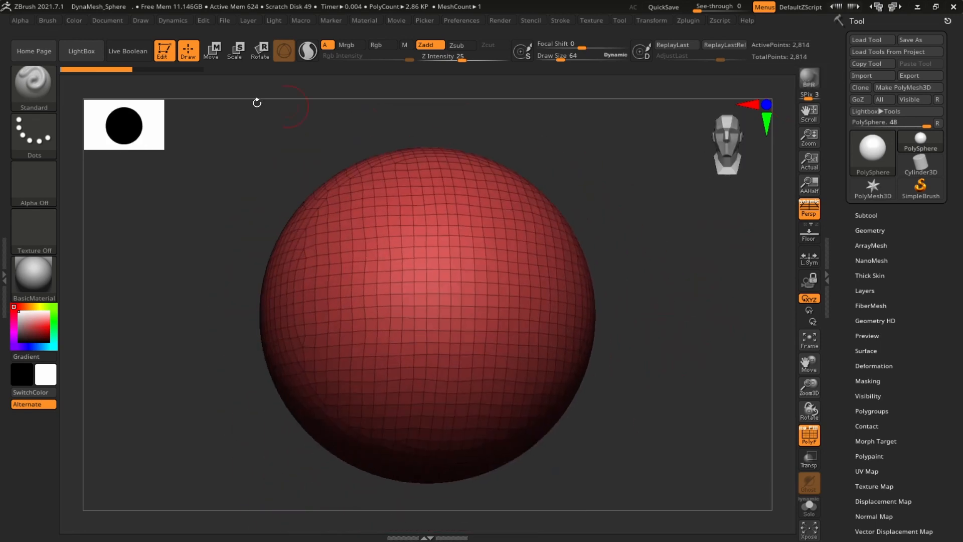
Open the DefaultProject.ZPR project without saving the current one, and examine the sphere's polygon grid from several views.
left_click(81, 52)
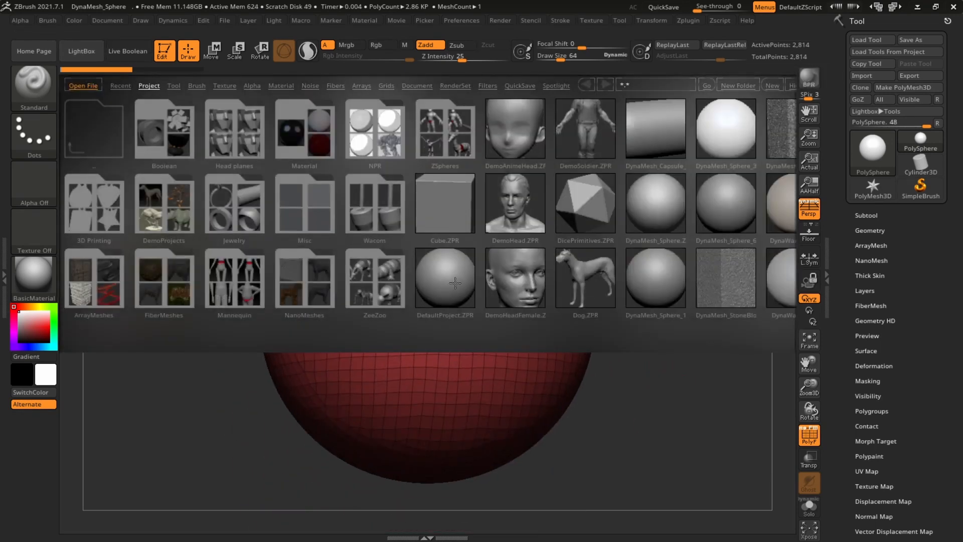
left_click_drag(525, 285, 126, 285)
left_click_drag(747, 284, 763, 284)
left_click_drag(183, 286, 514, 285)
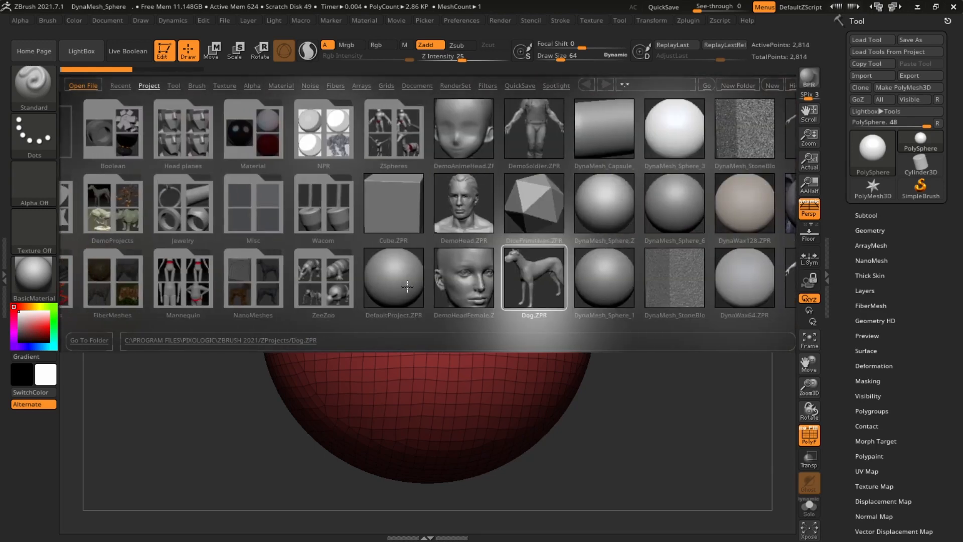
double_click(407, 286)
left_click(489, 312)
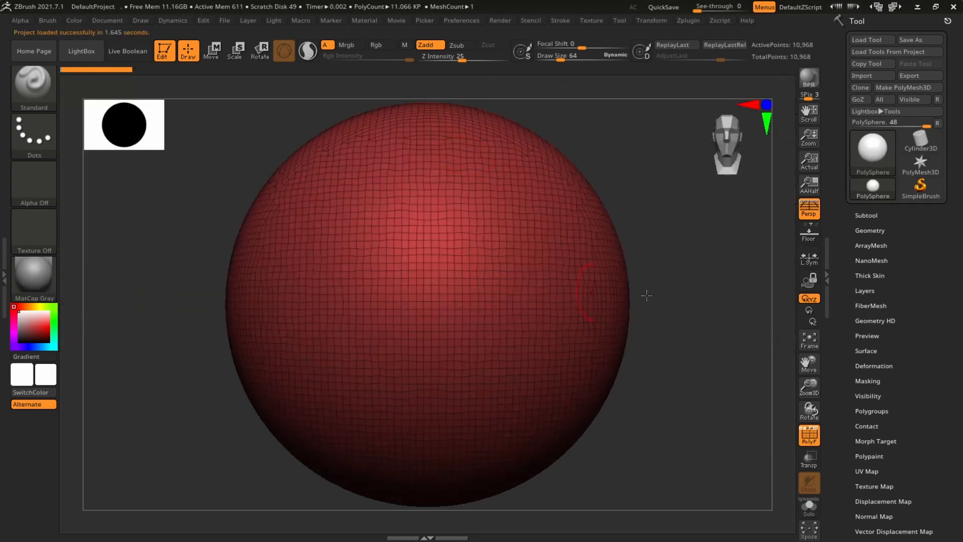
key("f")
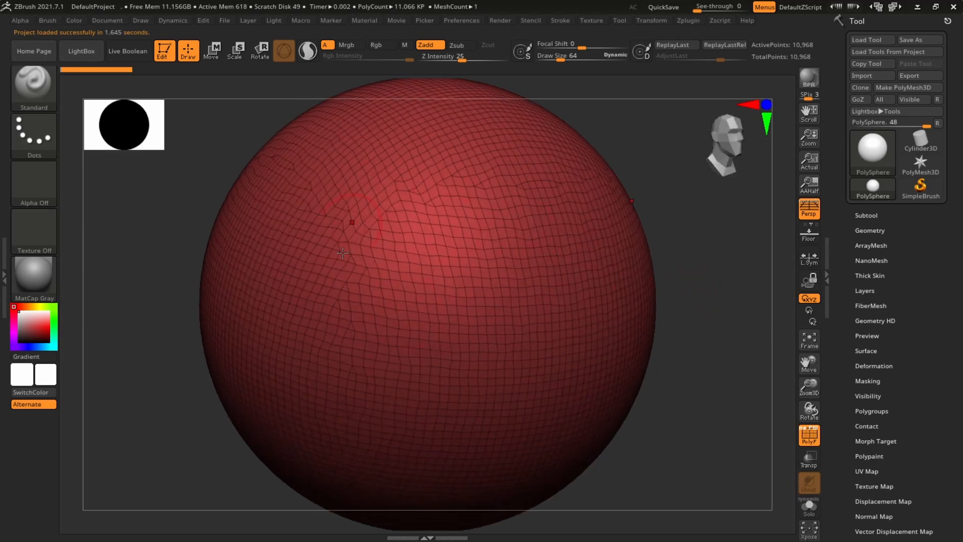
key("f")
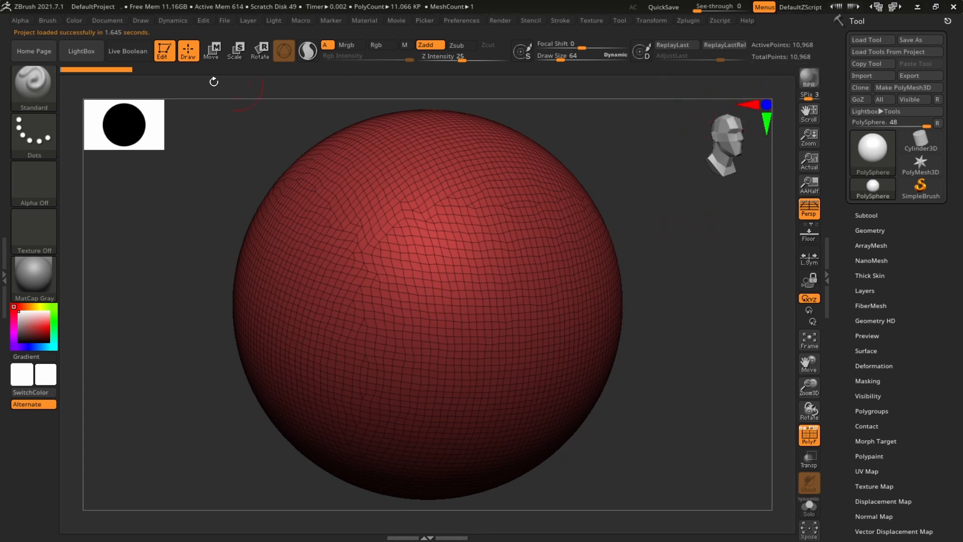
left_click_drag(655, 351, 631, 350, "alt")
left_click_drag(631, 350, 650, 324)
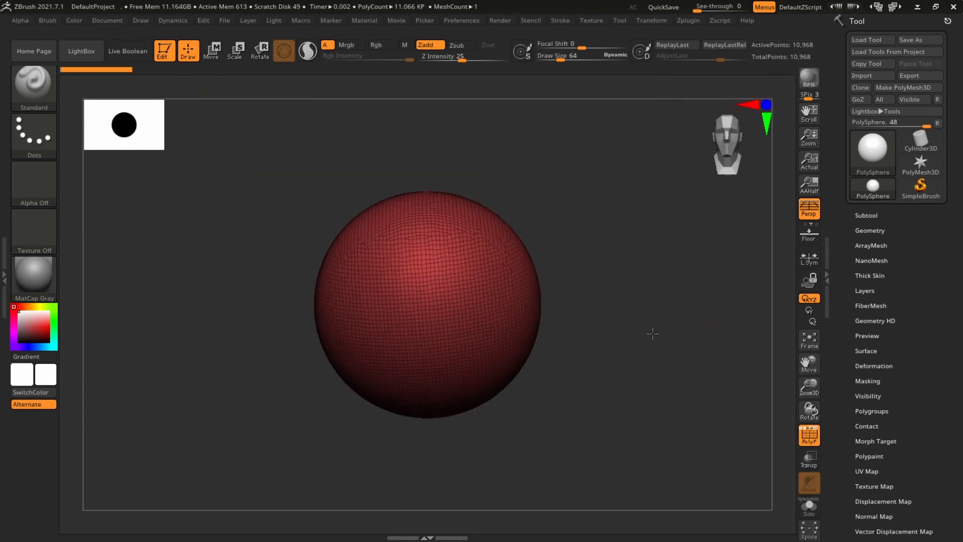
left_click_drag(644, 281, 648, 267, "shift")
left_click_drag(648, 320, 693, 314, "alt")
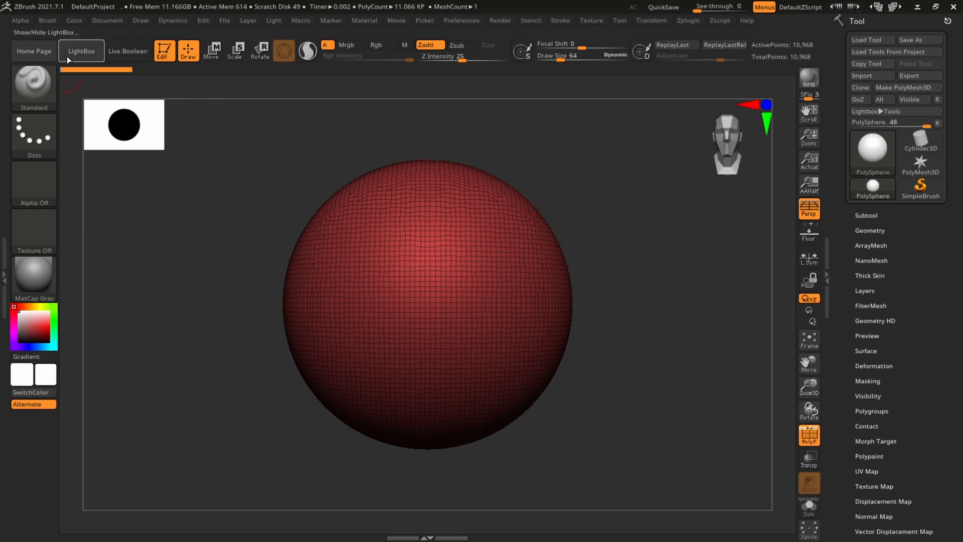
Browse the sample projects in LightBox, selecting entries such as Dog.ZPR, Male.ZPR, Female.ZPR and Sim_PlaneInRing.ZPR.
left_click(82, 53)
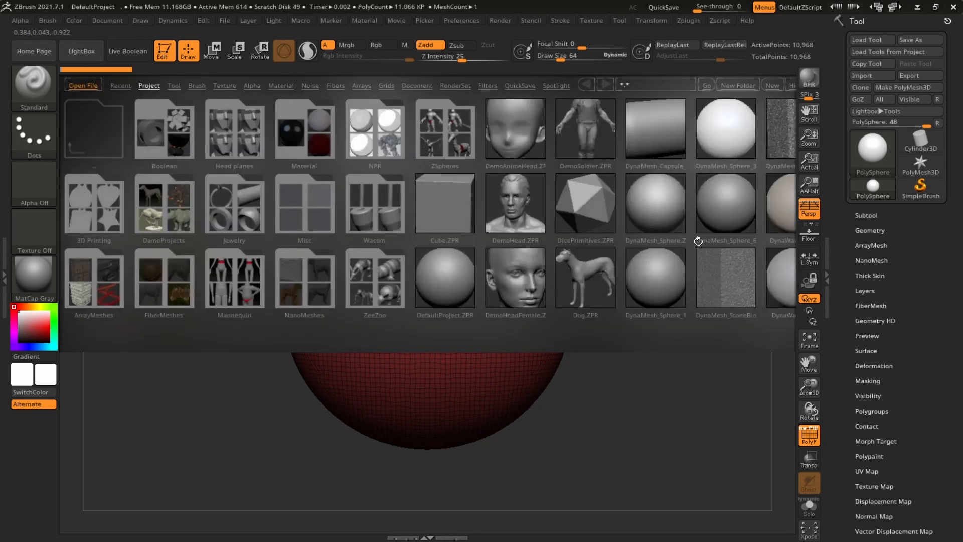
left_click_drag(699, 241, 583, 241)
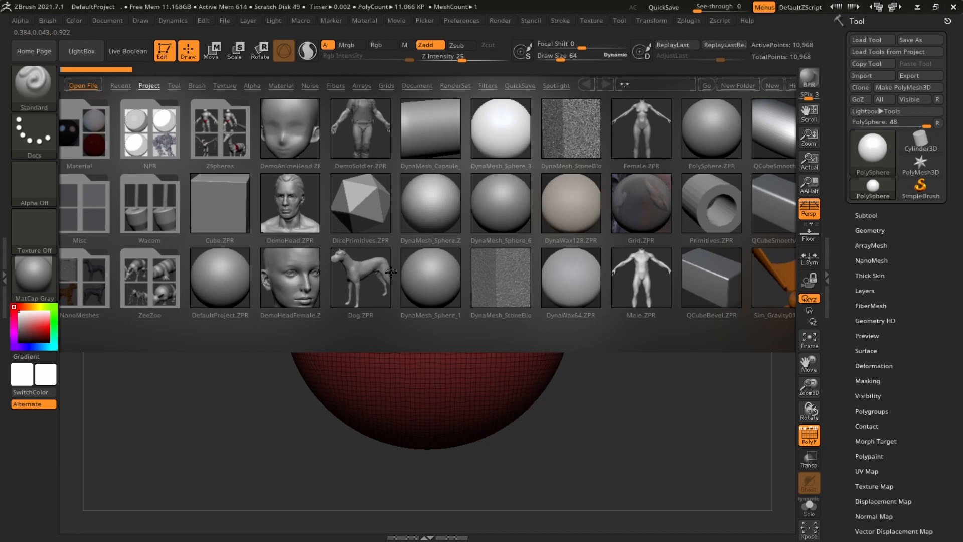
left_click(367, 278)
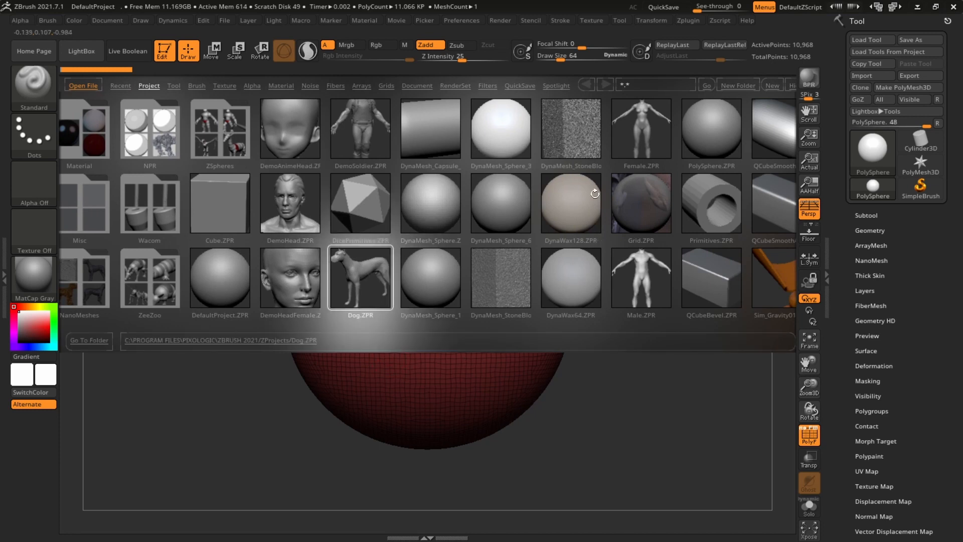
left_click(616, 286)
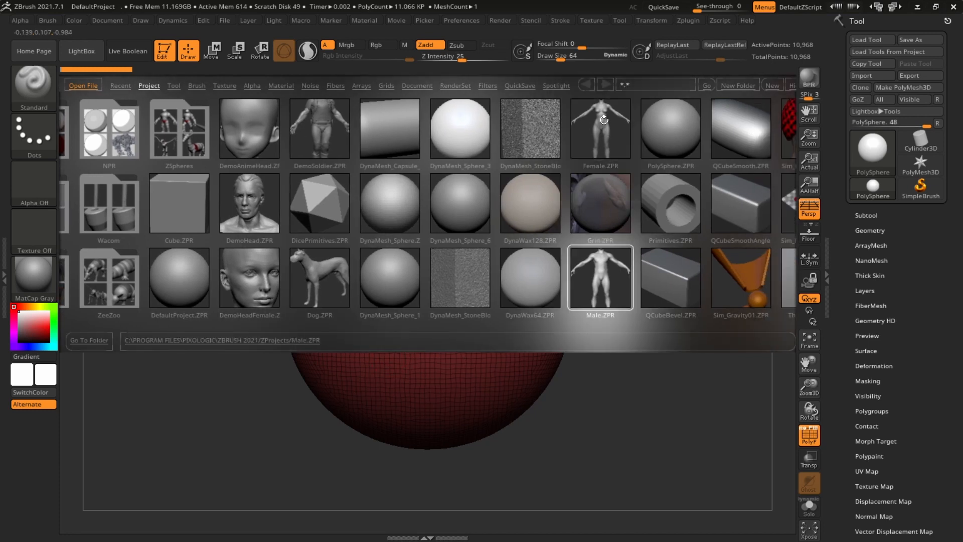
left_click(618, 130)
left_click(619, 288)
left_click(616, 129)
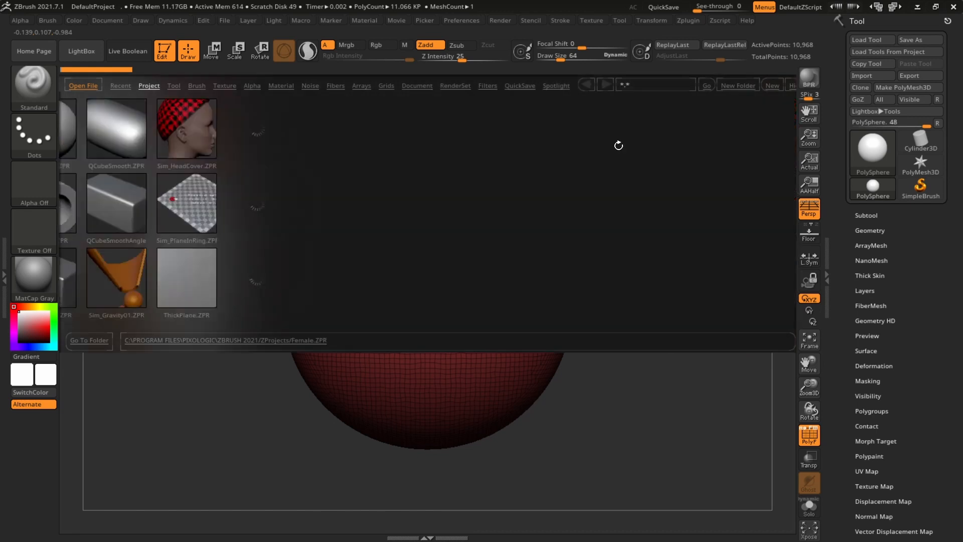
left_click_drag(545, 212, 643, 211)
left_click_drag(381, 132, 261, 156)
left_click_drag(391, 204, 531, 282)
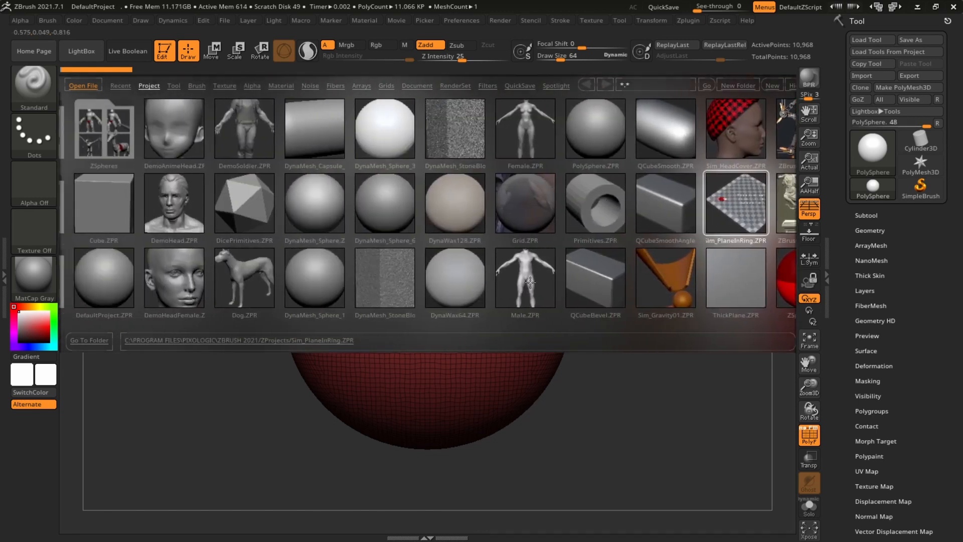
left_click(525, 266)
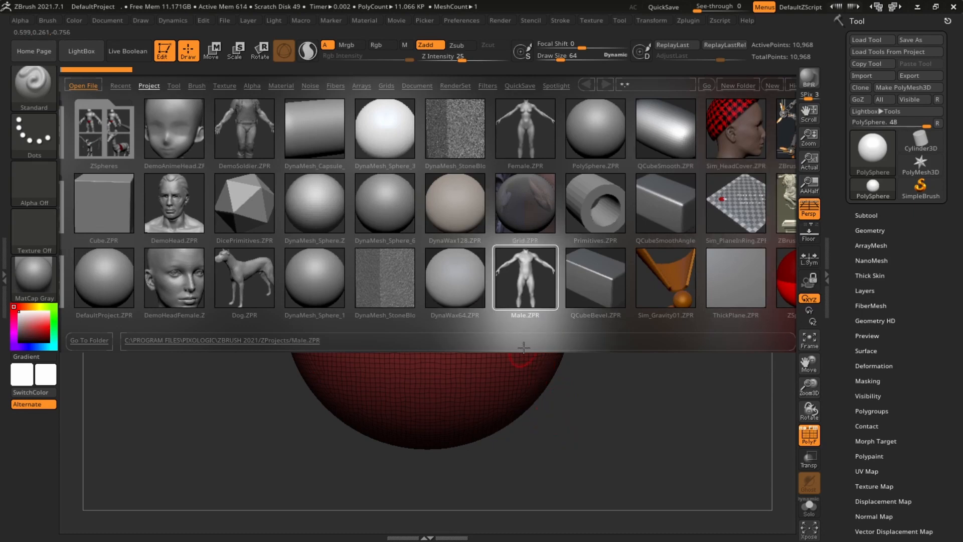
Open the Female.ZPR project without saving the current one, and turn off the figure's polyframe display.
double_click(520, 133)
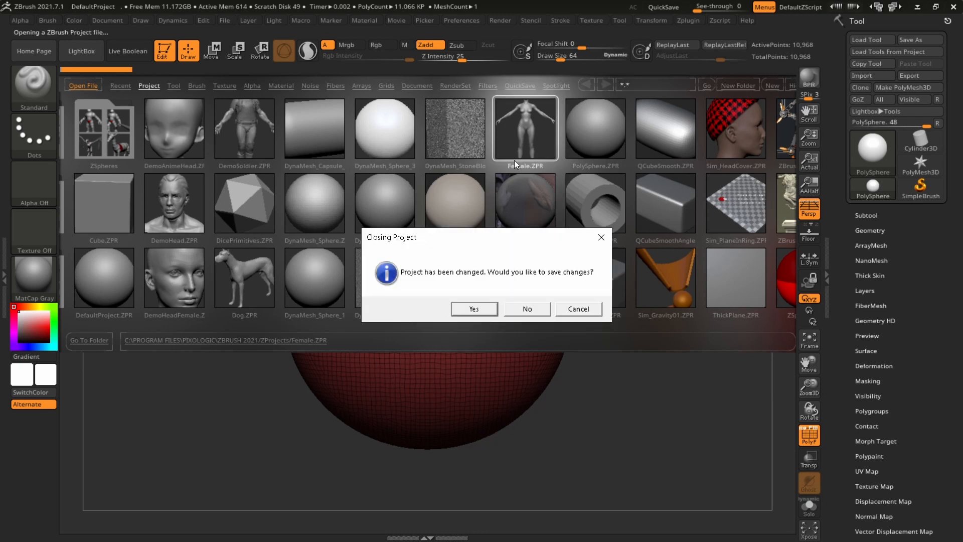
left_click(527, 310)
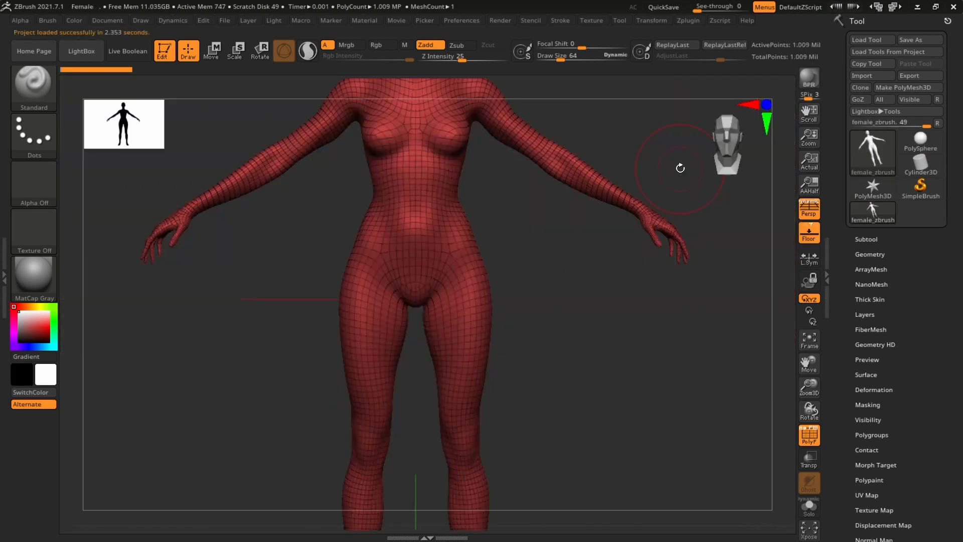
left_click_drag(673, 370, 831, 417, "alt")
left_click(814, 438)
scroll(679, 251, "up", 1)
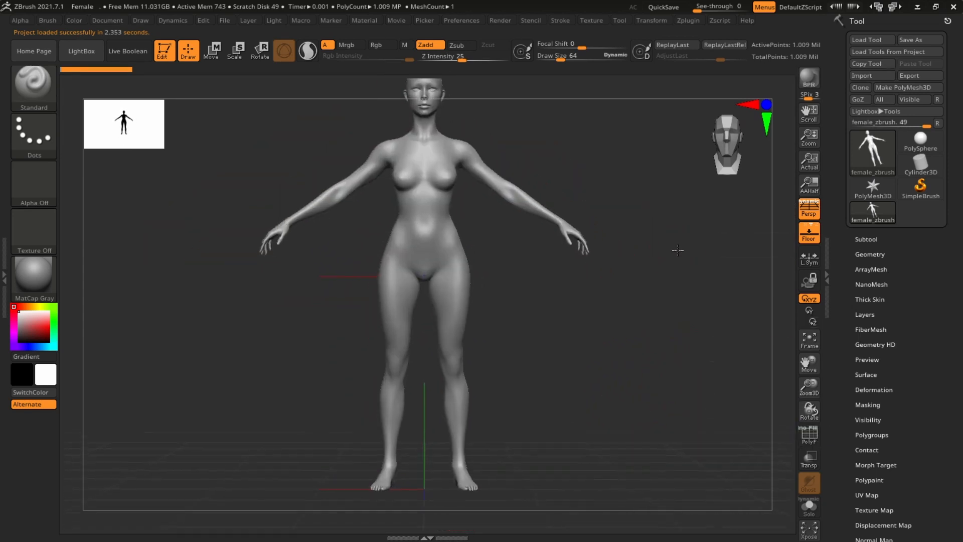
left_click_drag(699, 195, 624, 269)
left_click_drag(714, 297, 592, 239, "shift")
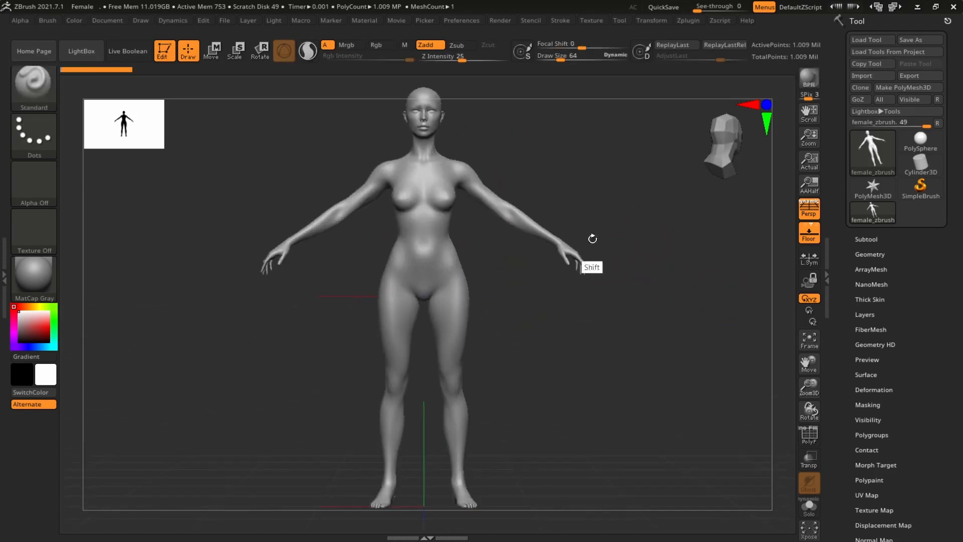
left_click_drag(709, 260, 692, 282, "alt")
left_click_drag(693, 282, 666, 208, "alt")
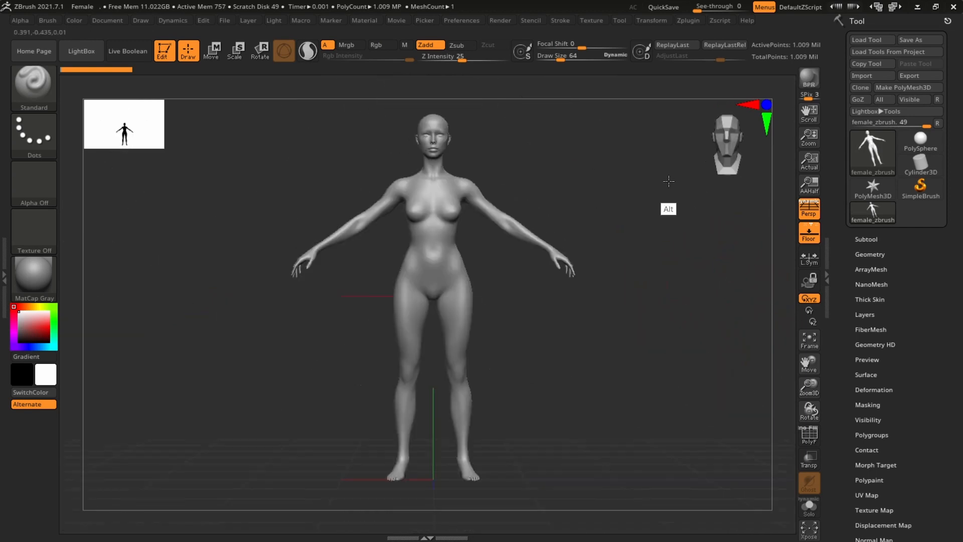
Load the Male.ZPR sample project, discarding changes to the female figure's project.
left_click(81, 51)
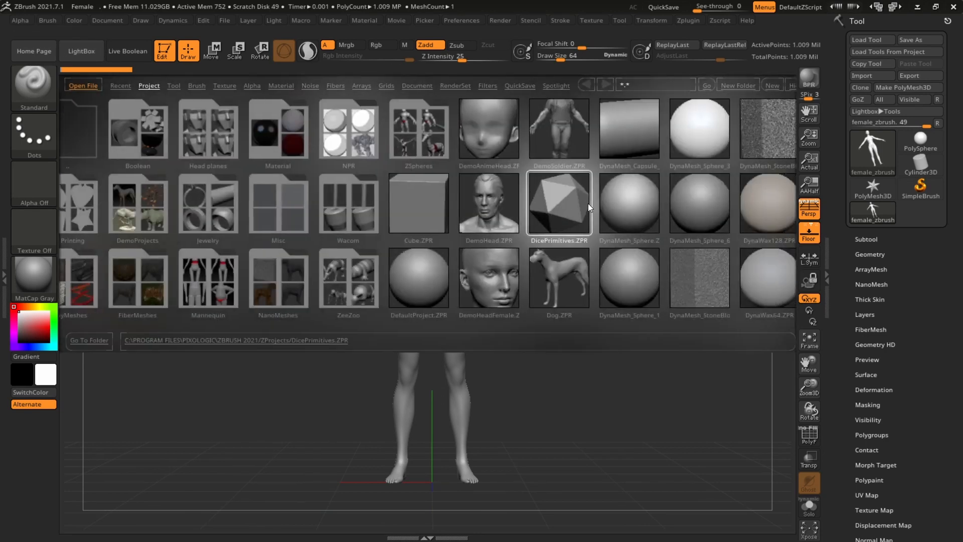
double_click(610, 304)
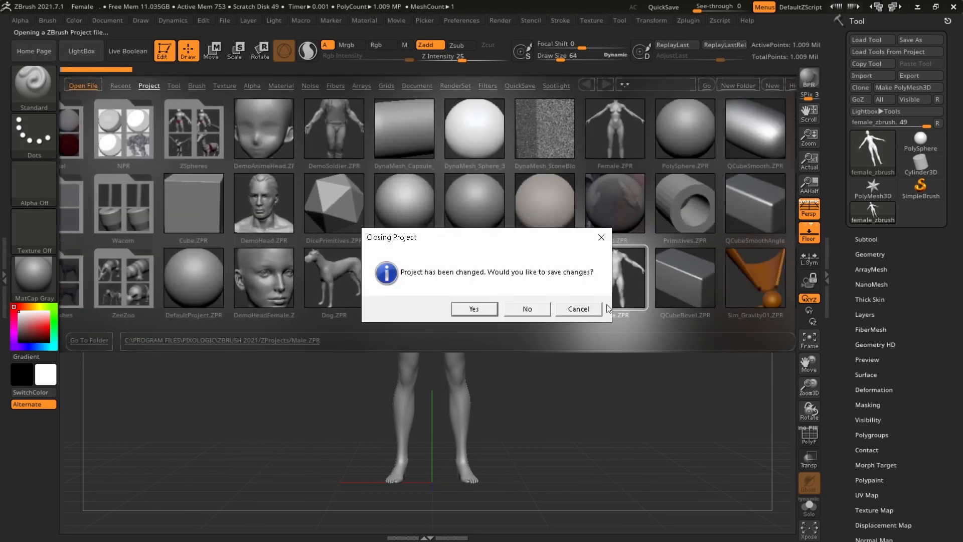
left_click(527, 309)
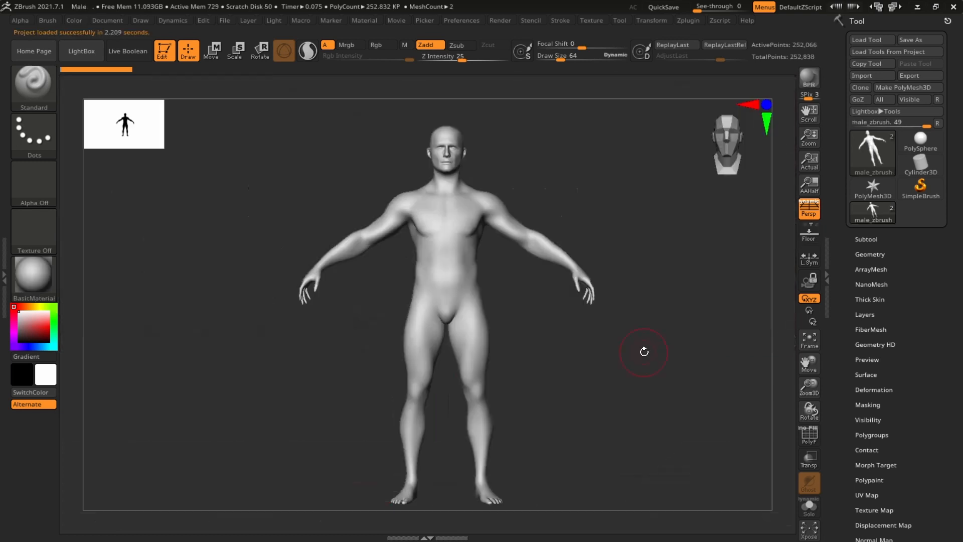
left_click_drag(647, 328, 683, 350, "alt")
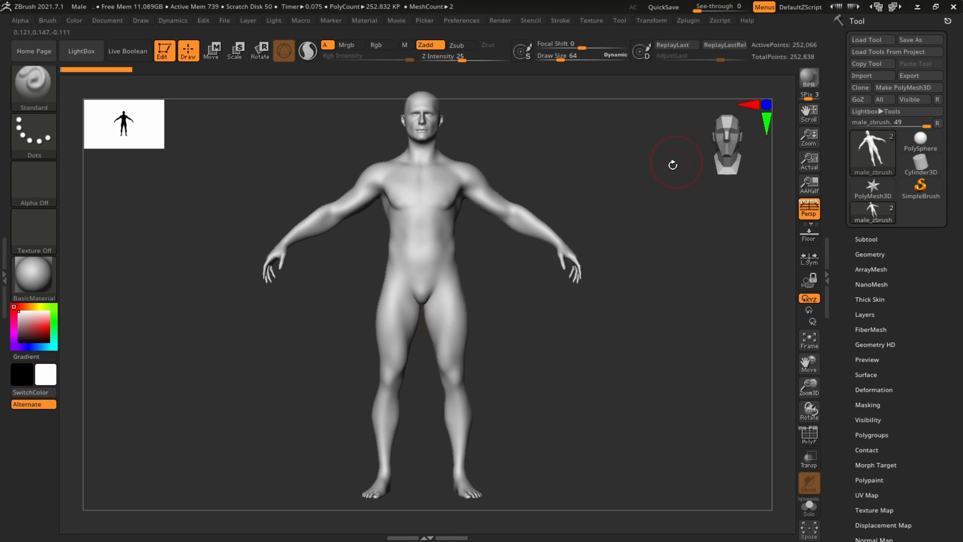
Open the Cube.ZPR sample project, discarding changes to the male figure's project.
left_click(81, 51)
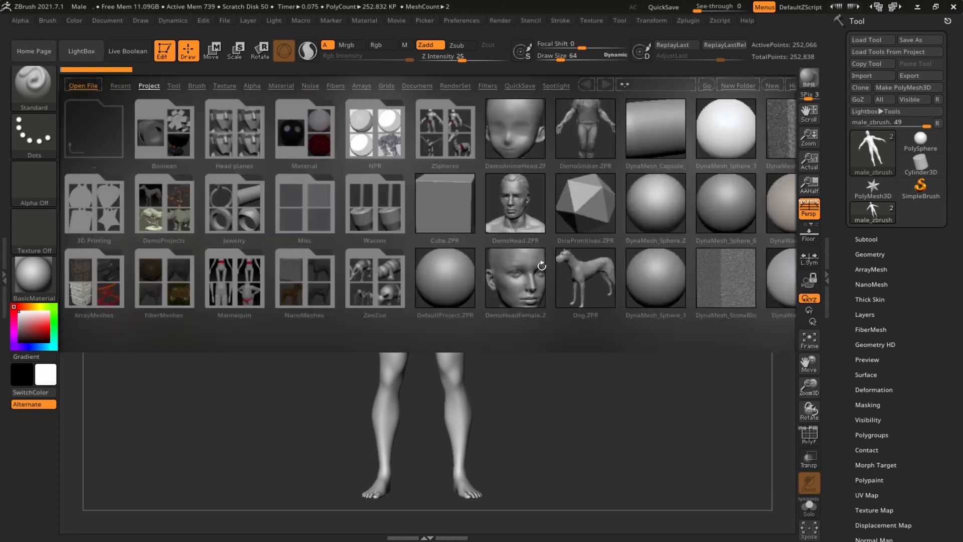
left_click(608, 264)
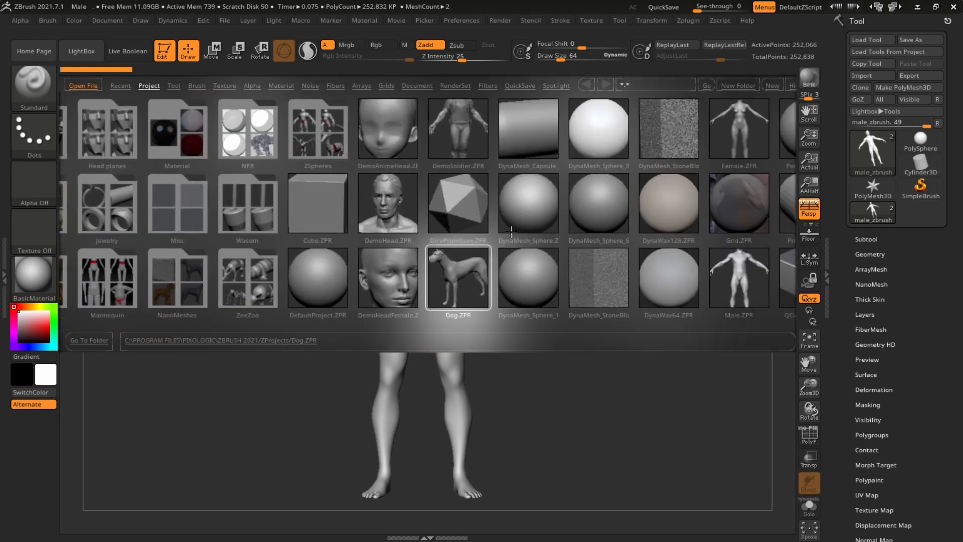
double_click(316, 213)
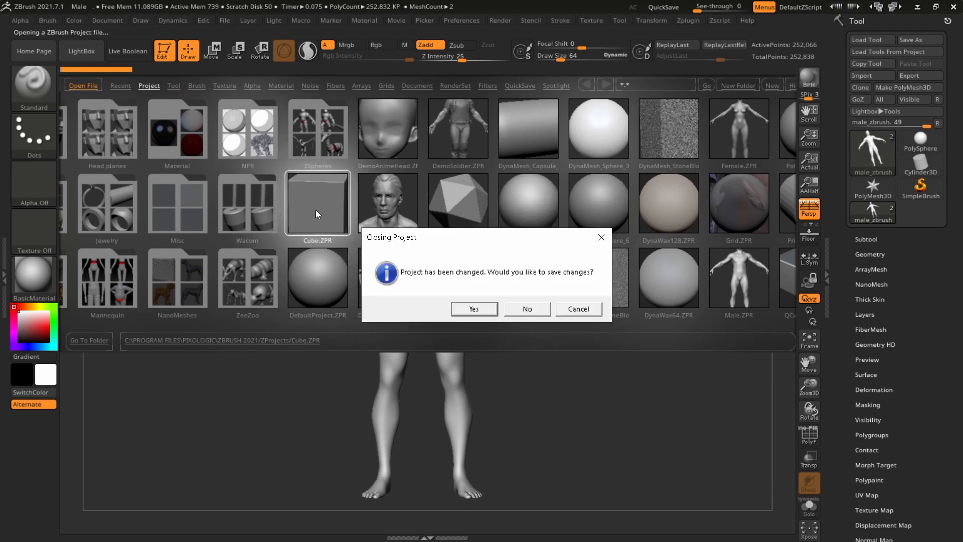
left_click(529, 313)
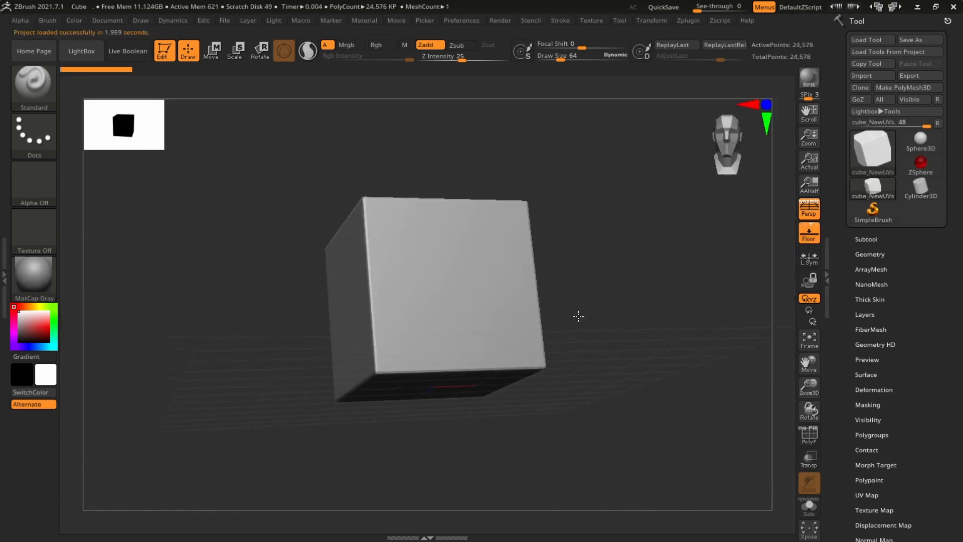
left_click_drag(578, 316, 823, 376)
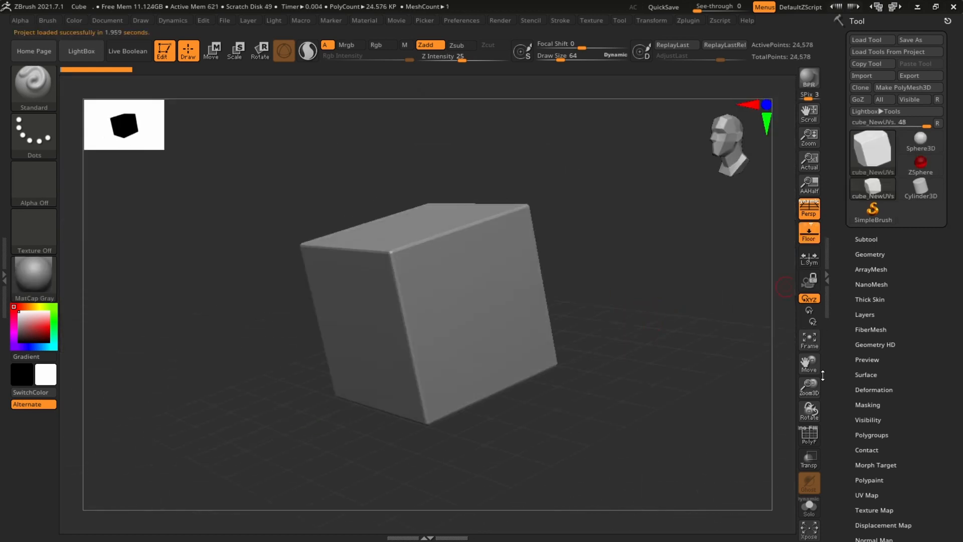
Examine the cube's polygon grid with polyframe turned on, and switch polyframe back off.
left_click(812, 441)
left_click_drag(738, 439, 652, 351, "alt")
left_click_drag(653, 351, 761, 413)
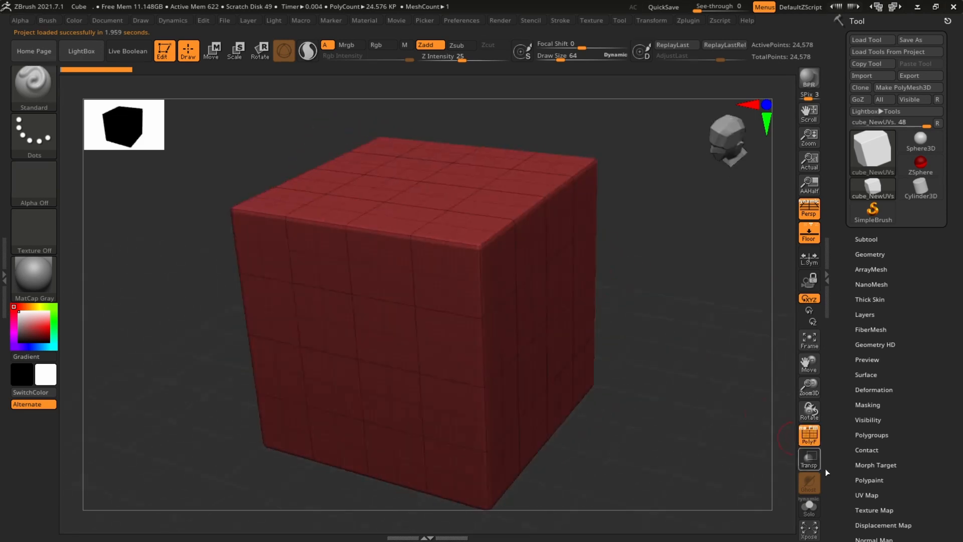
left_click(817, 446)
Reopen the DynaMesh_Sphere.ZPR project without saving the cube project.
left_click(80, 50)
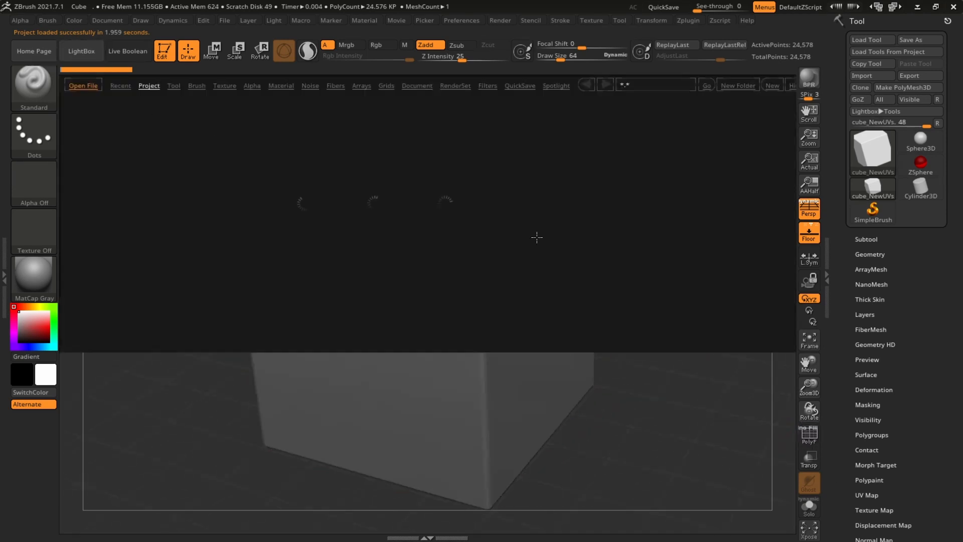
double_click(655, 211)
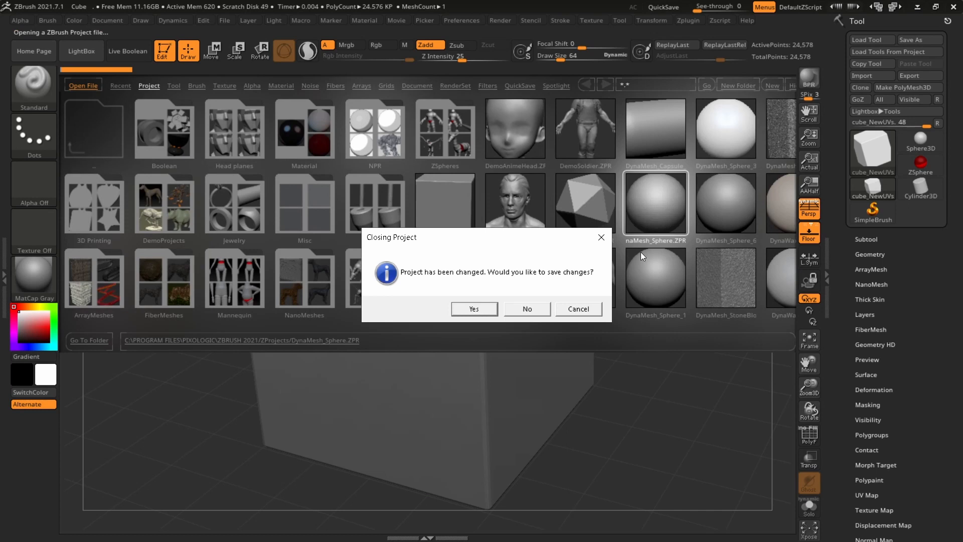
left_click(528, 309)
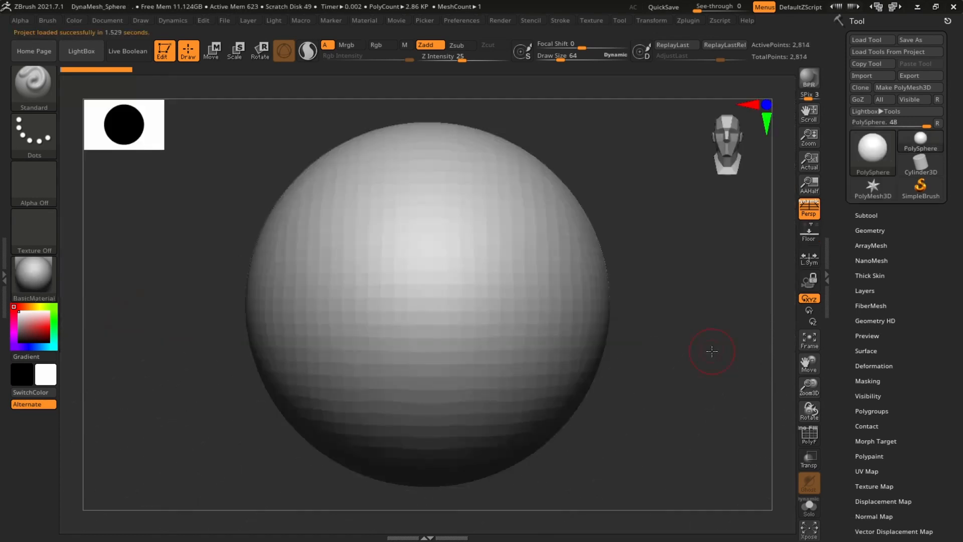
left_click_drag(714, 360, 634, 324, "alt")
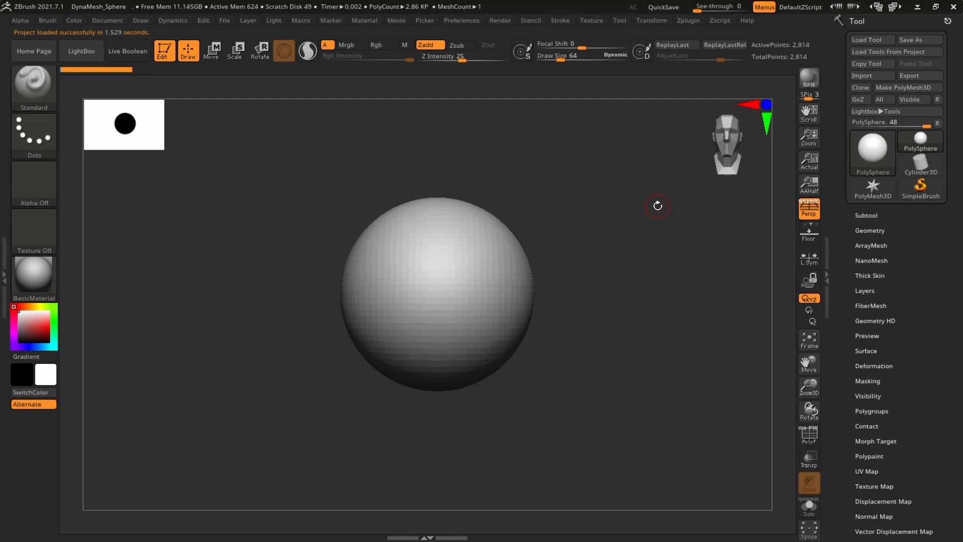
Browse the project library again and select the Male.ZPR and Female.ZPR entries without loading them.
left_click(91, 51)
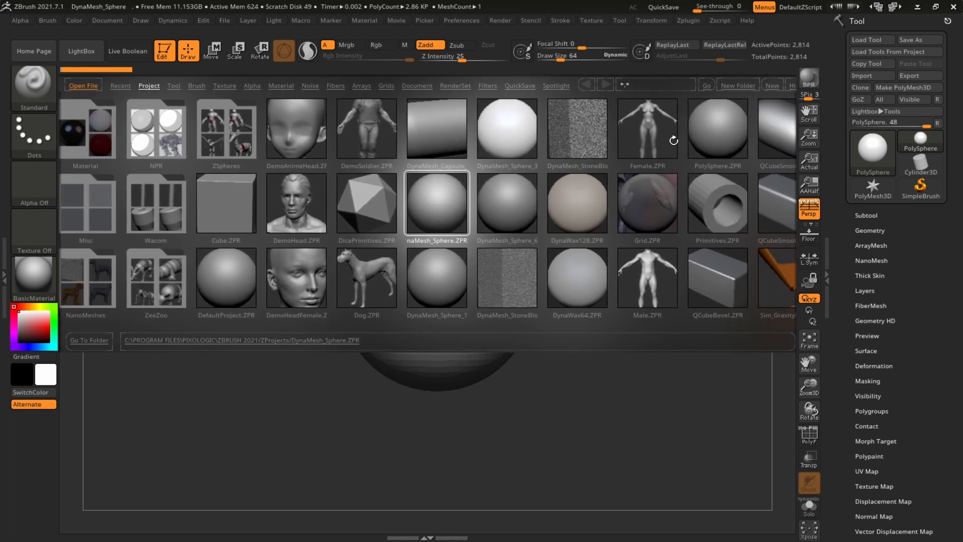
left_click(653, 301)
left_click(565, 136)
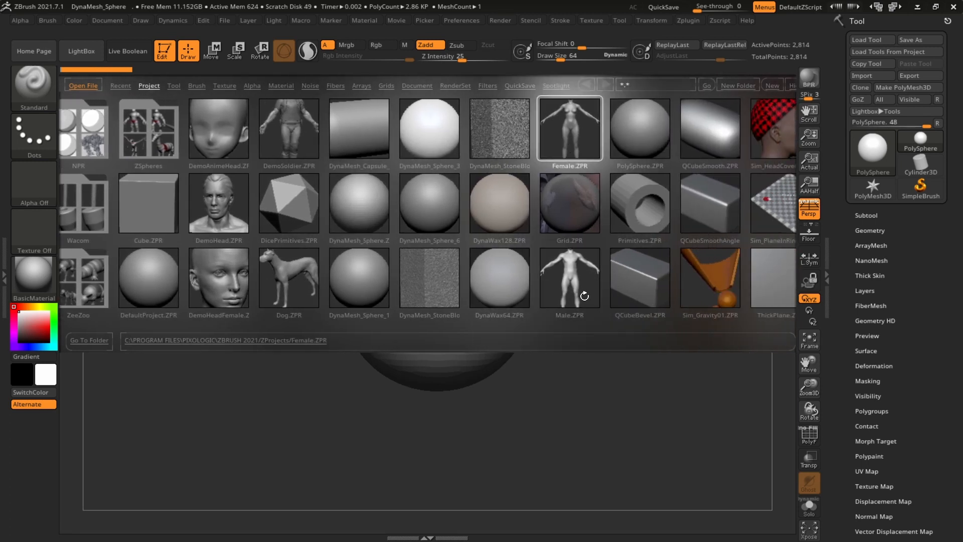
Select the Male.ZPR entry without loading it and close the project library.
left_click(590, 284)
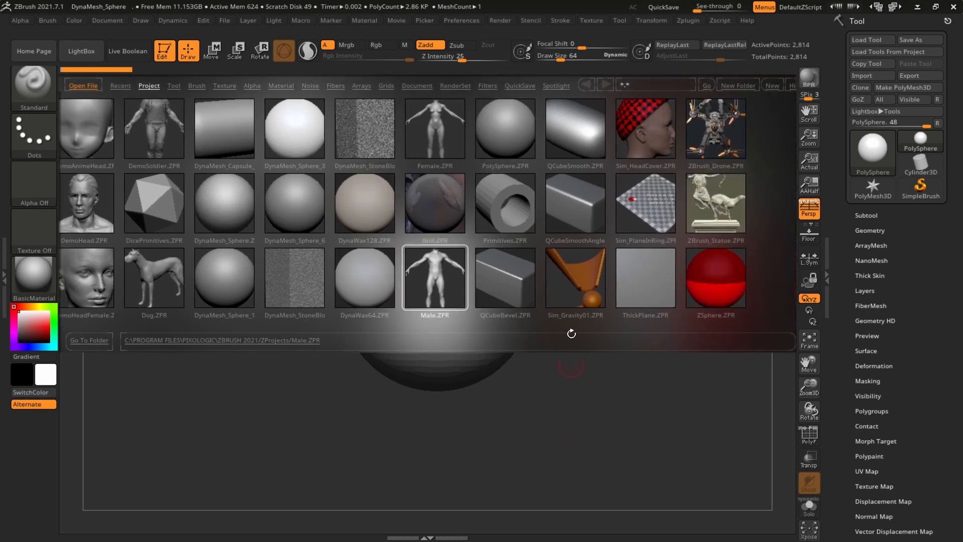
left_click(88, 49)
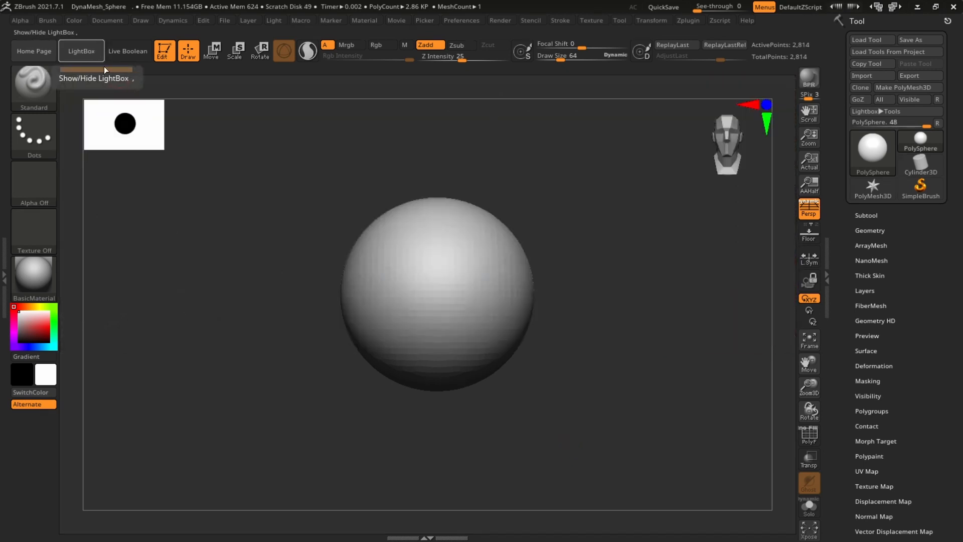
Sculpt test strokes on the sphere with the Standard brush, with and without symmetry, and undo each attempt.
left_click_drag(621, 260, 680, 261, "alt")
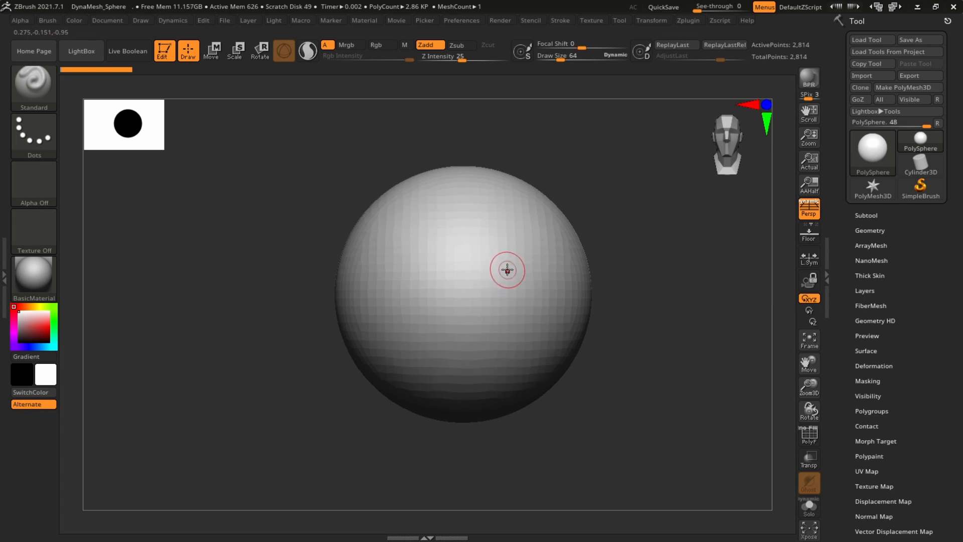
left_click_drag(557, 235, 552, 359)
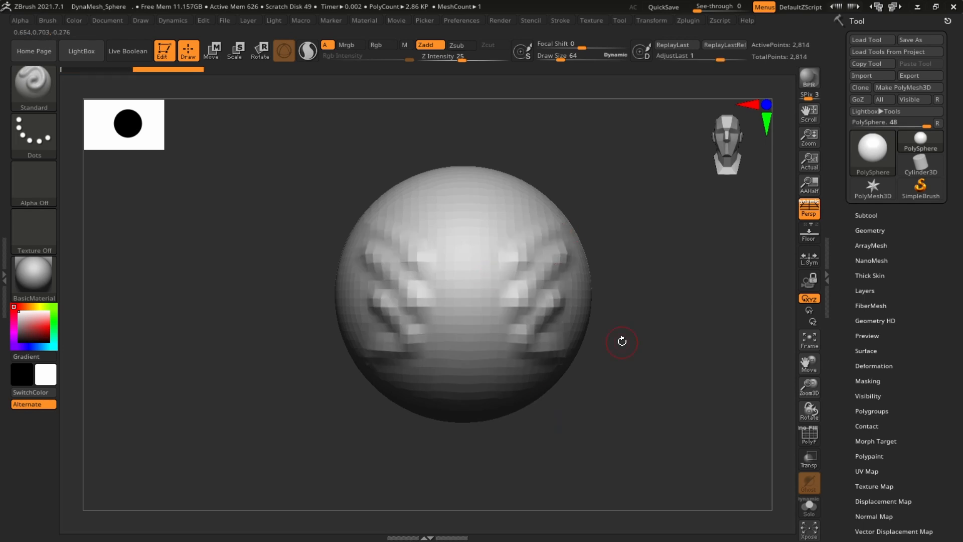
key("ctrl")
key("ctrl+z")
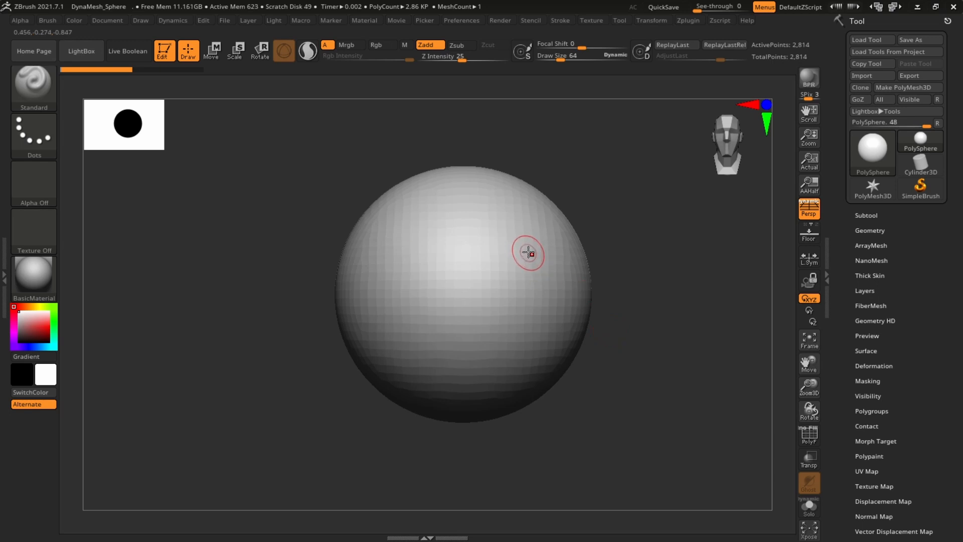
mouse_move(476, 235)
left_mouse_down()
mouse_move(411, 321)
mouse_move(532, 374)
left_mouse_up()
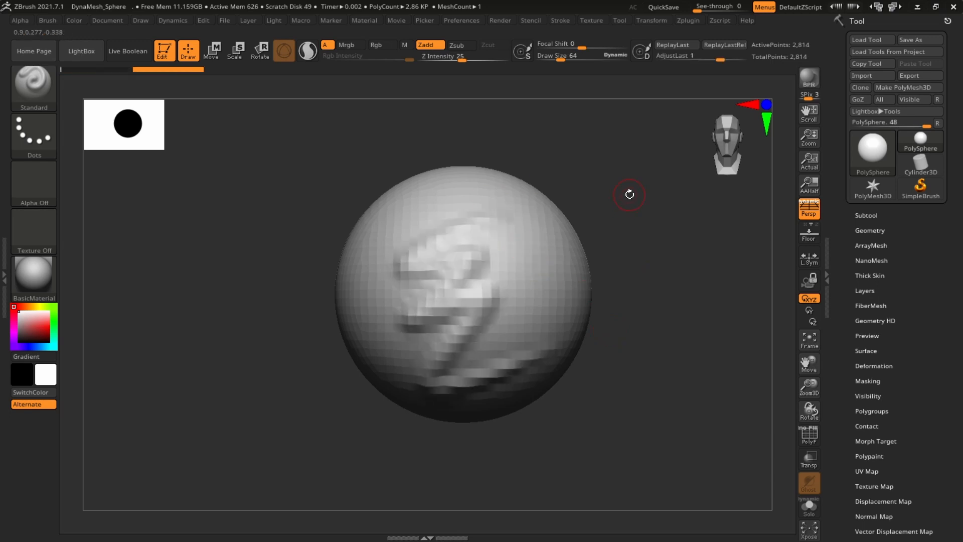
key("ctrl+z")
mouse_move(531, 219)
left_mouse_down()
mouse_move(552, 251)
mouse_move(527, 387)
left_mouse_up()
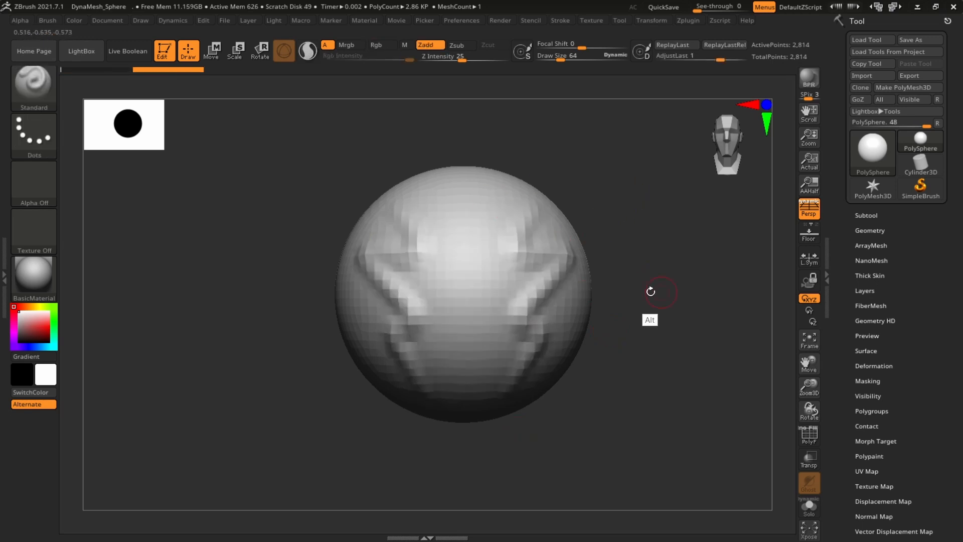
left_click_drag(650, 292, 672, 256, "alt")
mouse_move(692, 306)
left_mouse_down()
mouse_move(602, 327)
mouse_move(667, 358)
left_mouse_up()
key("ctrl+z")
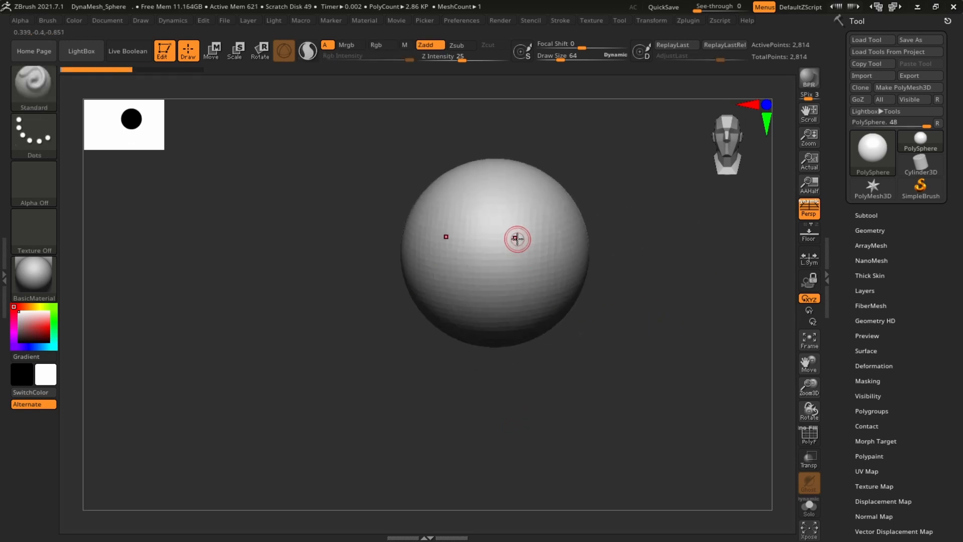
Turn on the floor grid, examine the sphere against it from several angles, and turn the grid back off.
mouse_move(647, 277)
left_mouse_down("alt")
mouse_move(660, 304)
mouse_move(762, 330)
mouse_move(717, 311)
mouse_move(703, 370)
mouse_move(730, 282)
mouse_move(651, 286)
mouse_move(680, 275)
mouse_move(621, 284)
mouse_move(660, 336)
mouse_move(632, 281)
mouse_move(666, 274)
left_mouse_up("alt")
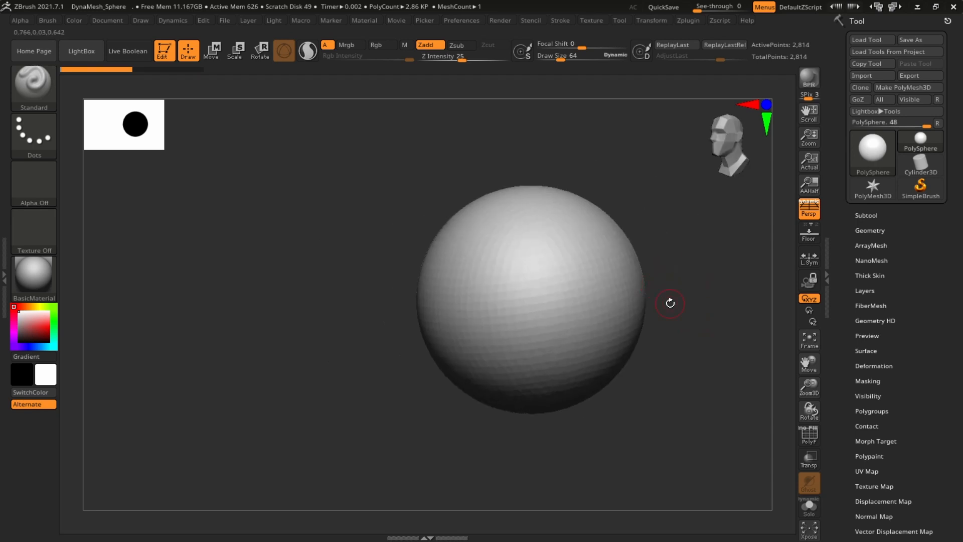
left_click_drag(698, 226, 743, 215)
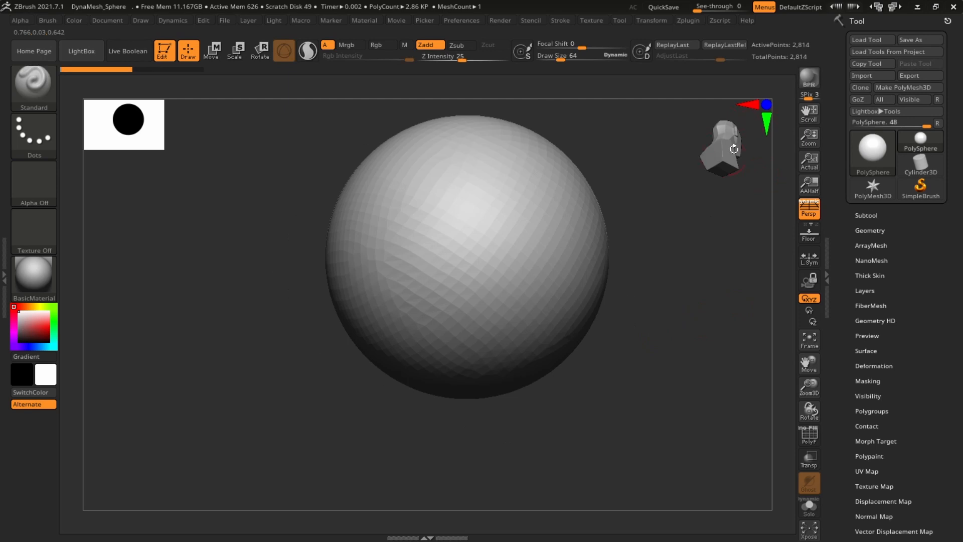
left_click_drag(727, 164, 760, 276)
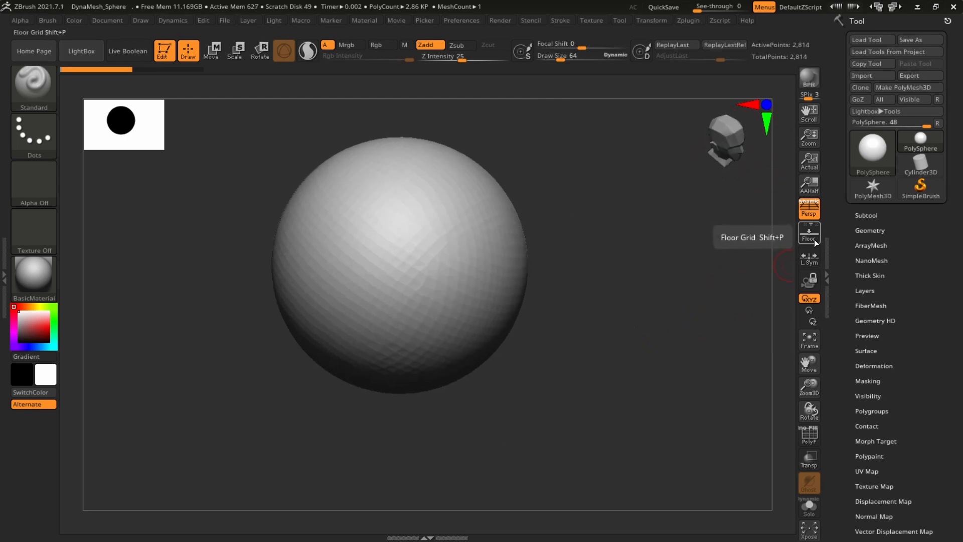
left_click(810, 236)
left_click_drag(689, 330, 521, 370)
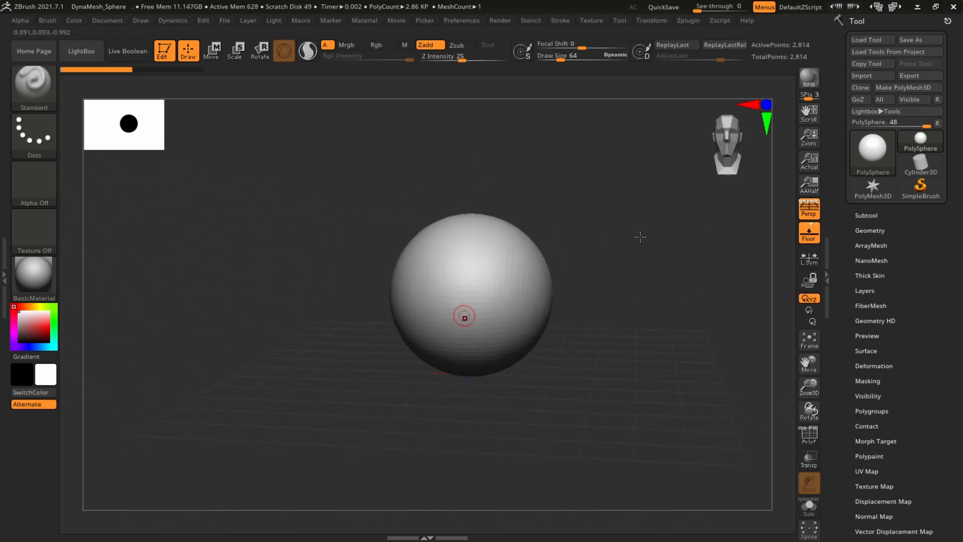
left_click_drag(691, 319, 499, 410)
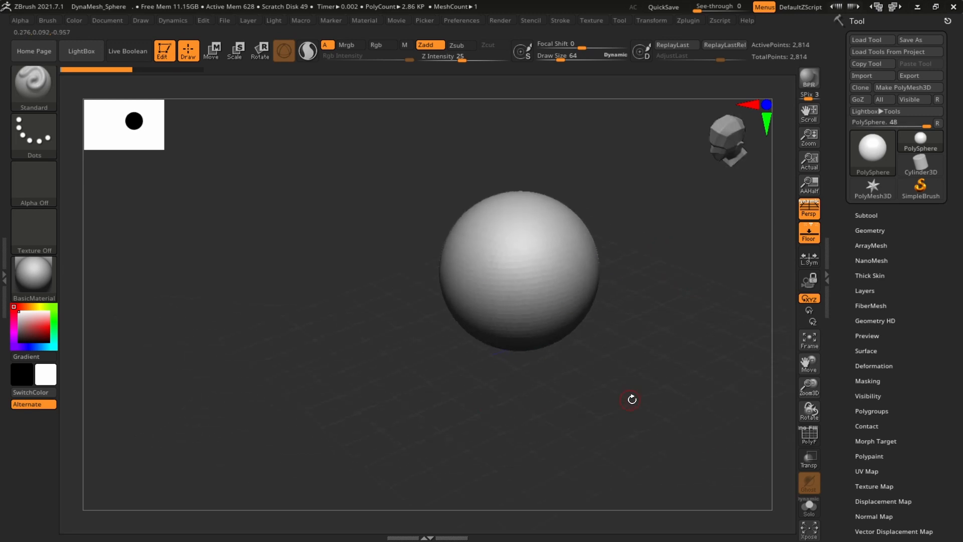
left_click_drag(632, 398, 483, 383)
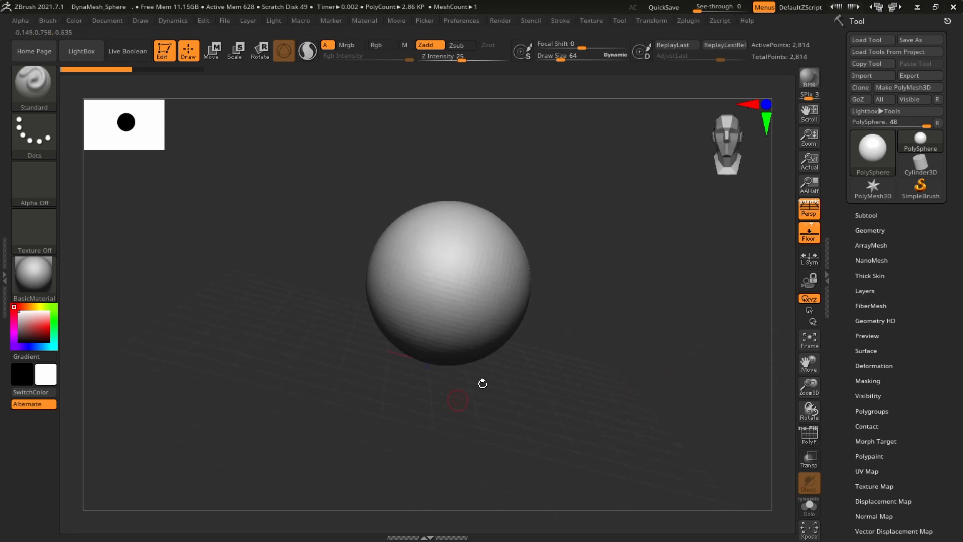
left_click(816, 242)
Rotate the view to examine the sphere from the side, underneath and back, ending at the front view.
left_click_drag(708, 321, 714, 268, "alt")
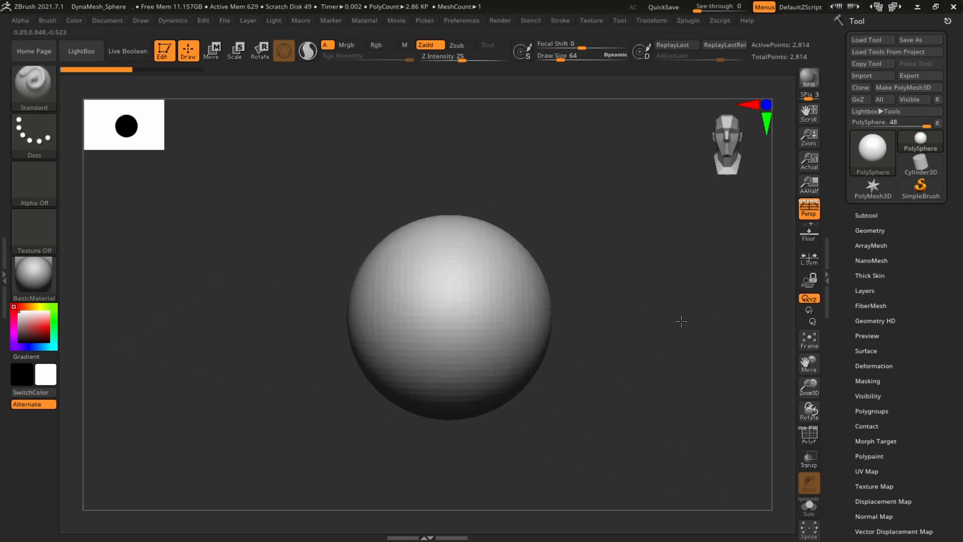
left_click_drag(682, 321, 367, 178)
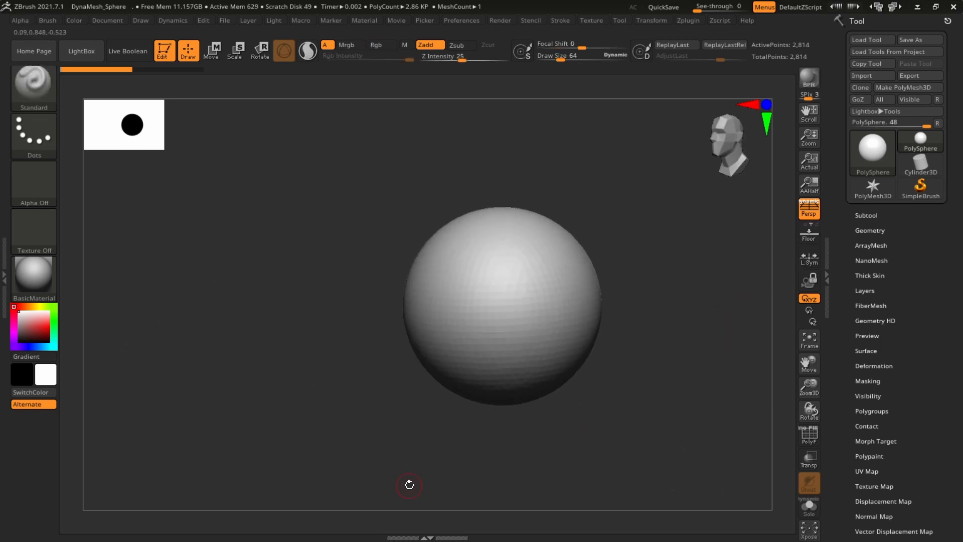
left_click_drag(709, 315, 737, 187)
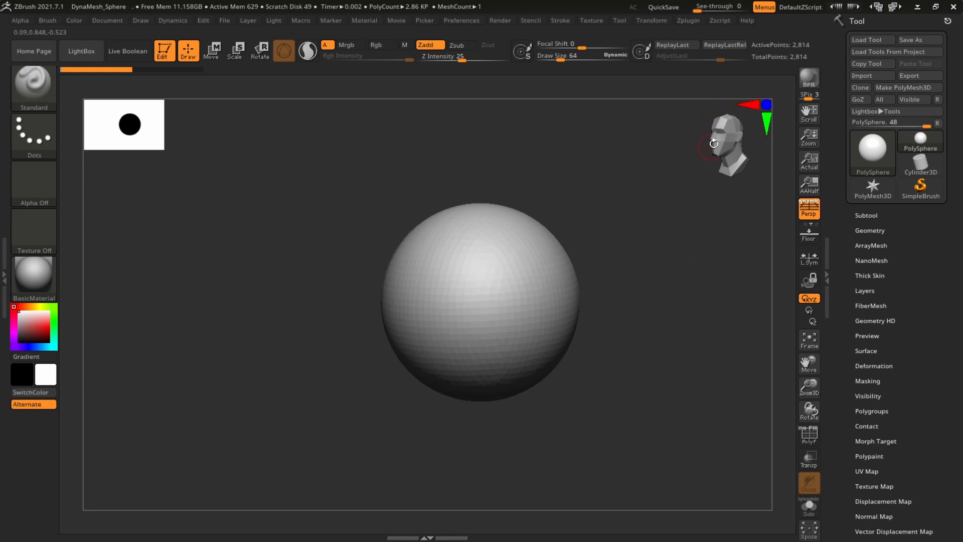
left_click_drag(714, 144, 704, 228)
left_click_drag(690, 276, 742, 165)
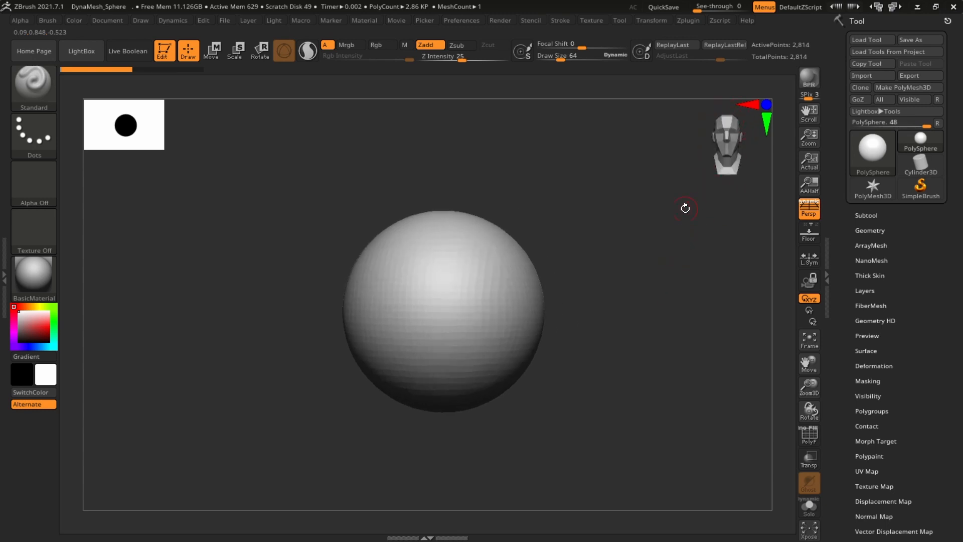
mouse_move(676, 309)
left_mouse_down()
mouse_move(720, 318)
mouse_move(761, 172)
left_mouse_up()
mouse_move(641, 290)
left_mouse_down()
mouse_move(679, 276)
mouse_move(718, 301)
left_mouse_up()
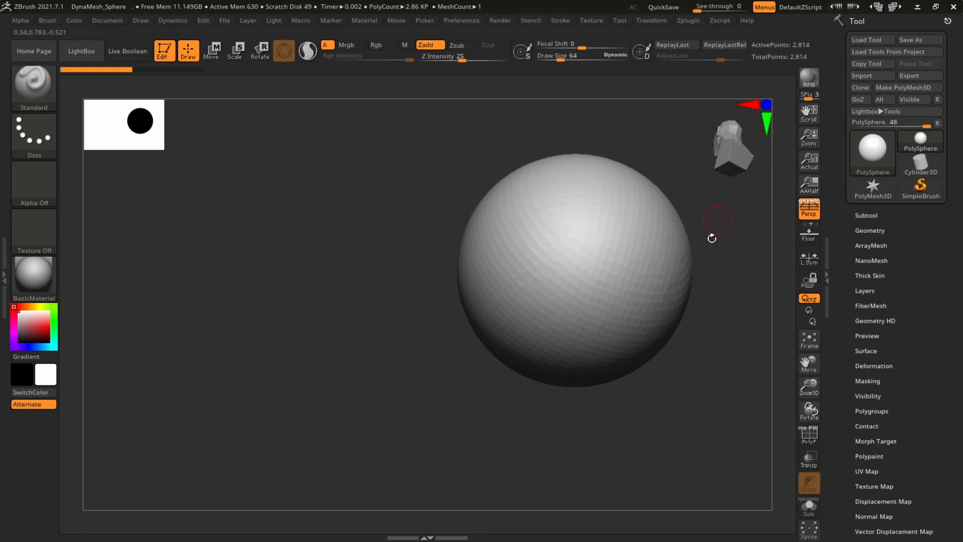
left_click_drag(712, 238, 721, 420)
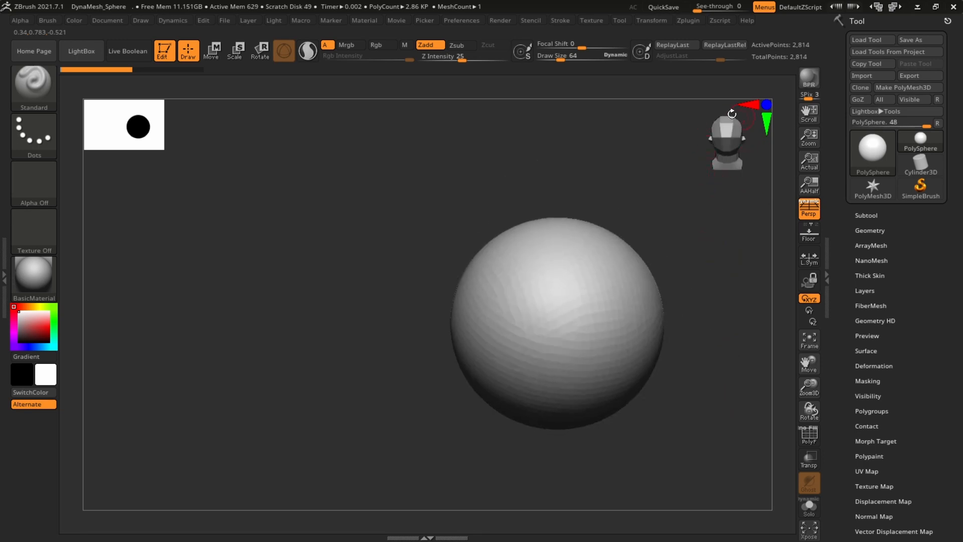
left_click_drag(720, 282, 678, 301)
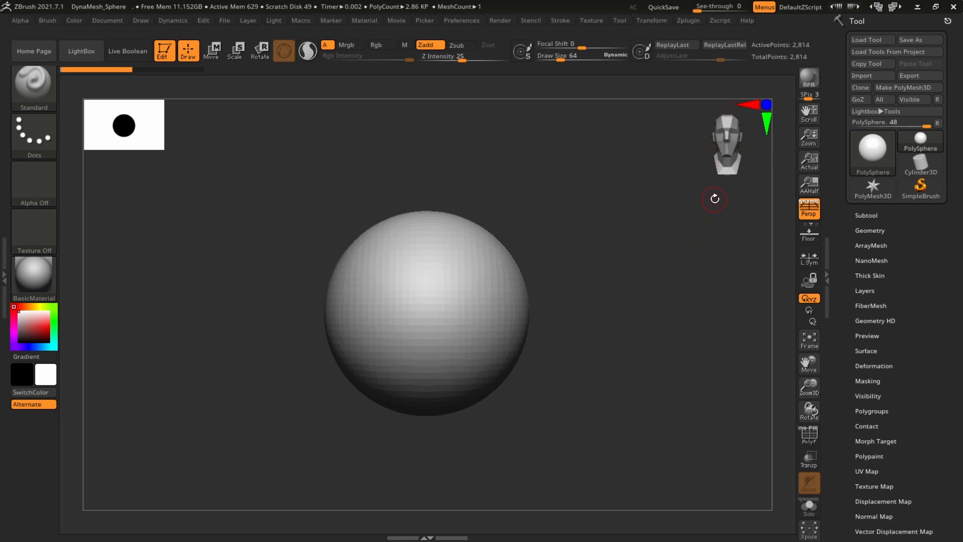
Pan, zoom and rotate the view of the sphere, finishing on a tilted view from underneath.
left_click_drag(651, 261, 447, 170, "alt")
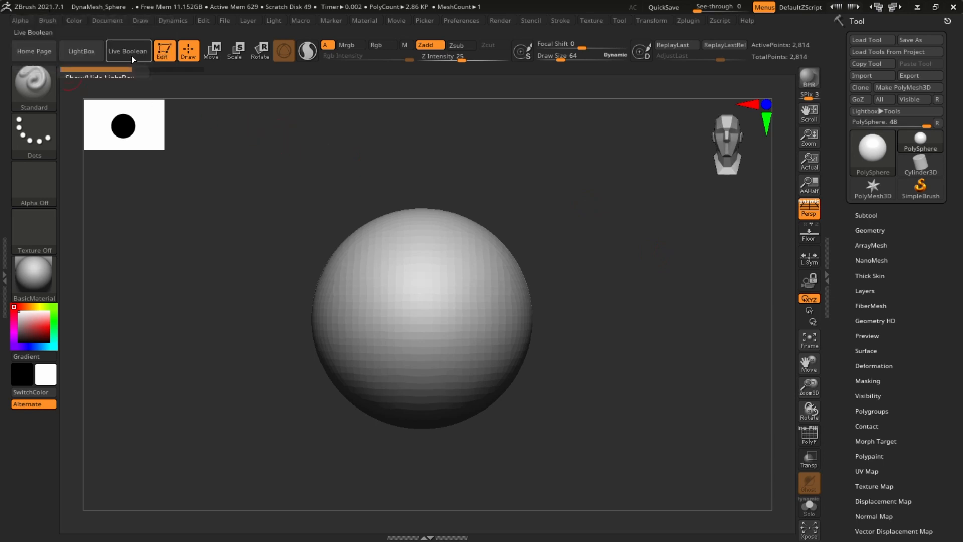
mouse_move(686, 274)
left_mouse_down("alt")
mouse_move(710, 260)
mouse_move(700, 261)
left_mouse_up("alt")
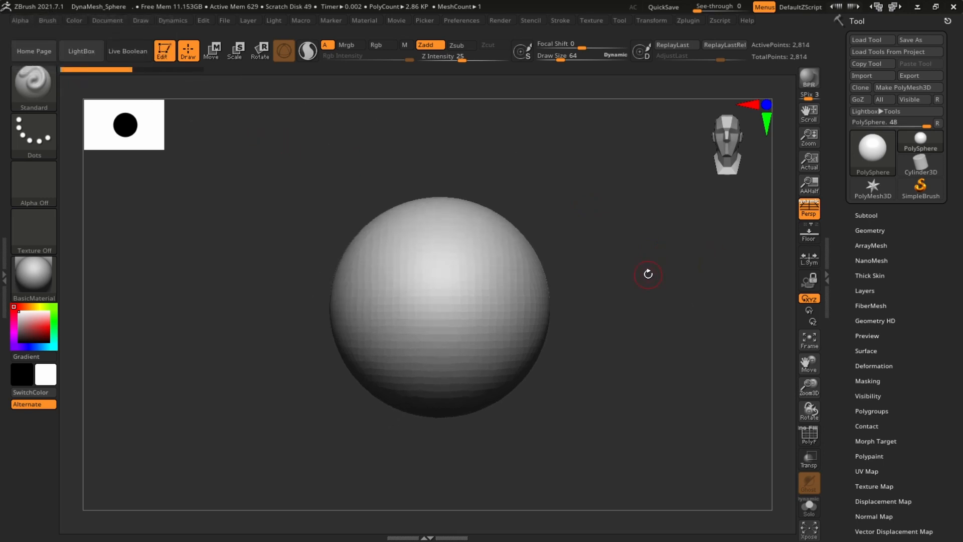
left_click_drag(685, 314, 645, 329)
mouse_move(690, 254)
left_mouse_down()
mouse_move(737, 250)
mouse_move(663, 262)
mouse_move(607, 303)
mouse_move(609, 277)
mouse_move(703, 335)
mouse_move(646, 348)
mouse_move(706, 376)
mouse_move(711, 352)
mouse_move(671, 315)
mouse_move(665, 351)
mouse_move(684, 334)
mouse_move(701, 336)
mouse_move(712, 314)
mouse_move(710, 345)
mouse_move(634, 359)
mouse_move(705, 339)
mouse_move(688, 334)
mouse_move(615, 395)
mouse_move(594, 360)
mouse_move(600, 352)
left_mouse_up()
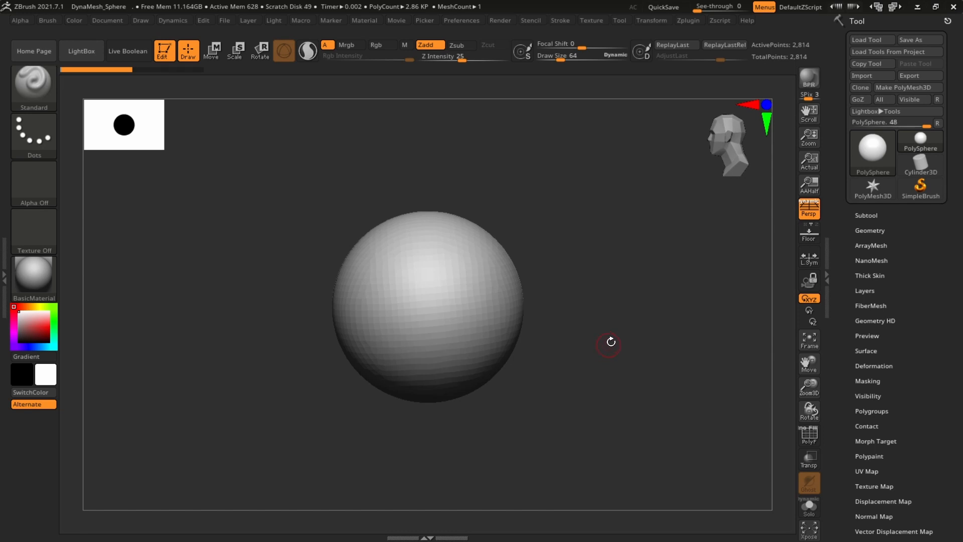
left_click_drag(632, 329, 482, 355, "alt")
left_click_drag(424, 296, 617, 389, "alt")
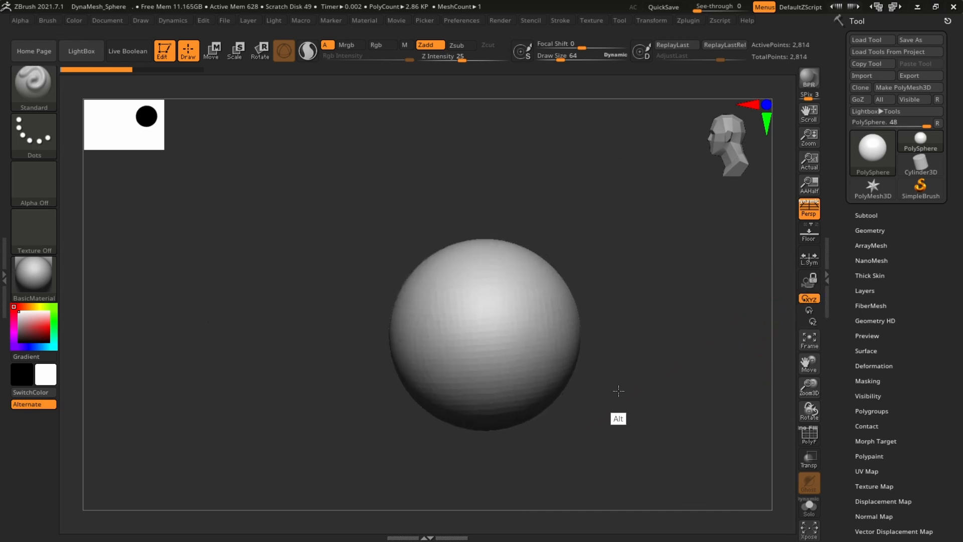
mouse_move(681, 373)
left_mouse_down()
mouse_move(578, 344)
mouse_move(712, 323)
mouse_move(652, 361)
mouse_move(691, 356)
mouse_move(591, 291)
mouse_move(671, 314)
left_mouse_up()
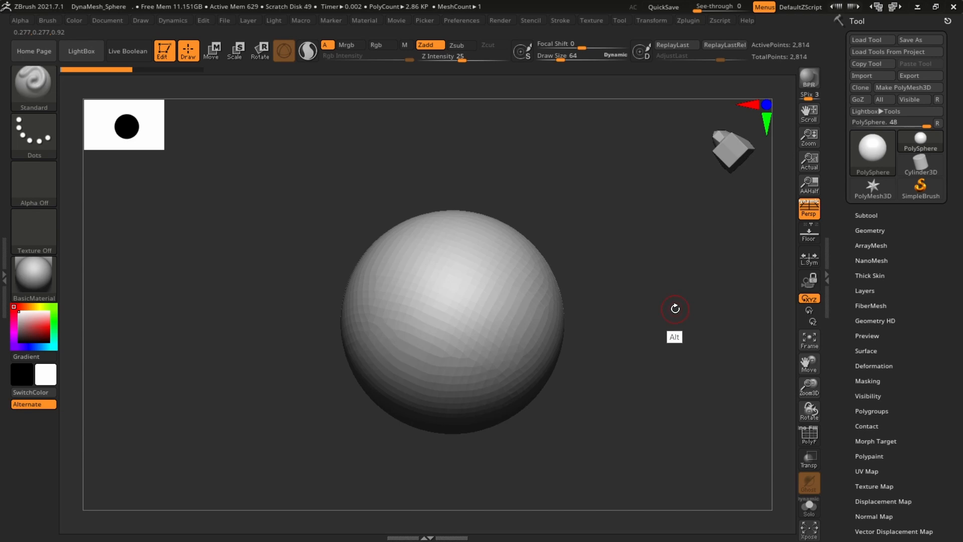
mouse_move(675, 309)
left_mouse_down("alt")
mouse_move(613, 271)
mouse_move(574, 307)
mouse_move(786, 228)
mouse_move(727, 453)
mouse_move(408, 430)
mouse_move(469, 161)
mouse_move(782, 291)
mouse_move(703, 351)
mouse_move(617, 306)
left_mouse_up("alt")
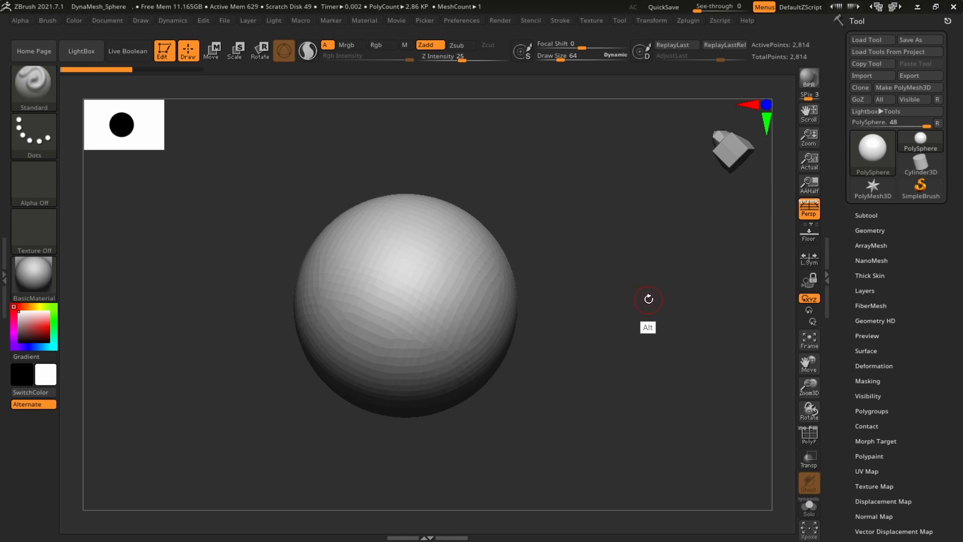
mouse_move(647, 305)
left_mouse_down("alt")
mouse_move(655, 305)
mouse_move(634, 308)
mouse_move(667, 294)
mouse_move(666, 316)
mouse_move(676, 314)
mouse_move(660, 305)
mouse_move(659, 330)
mouse_move(656, 299)
mouse_move(656, 329)
mouse_move(674, 313)
mouse_move(493, 273)
mouse_move(734, 351)
mouse_move(482, 311)
mouse_move(737, 389)
mouse_move(509, 316)
mouse_move(457, 310)
mouse_move(576, 324)
mouse_move(652, 351)
mouse_move(570, 355)
mouse_move(611, 367)
mouse_move(587, 370)
left_mouse_up("alt")
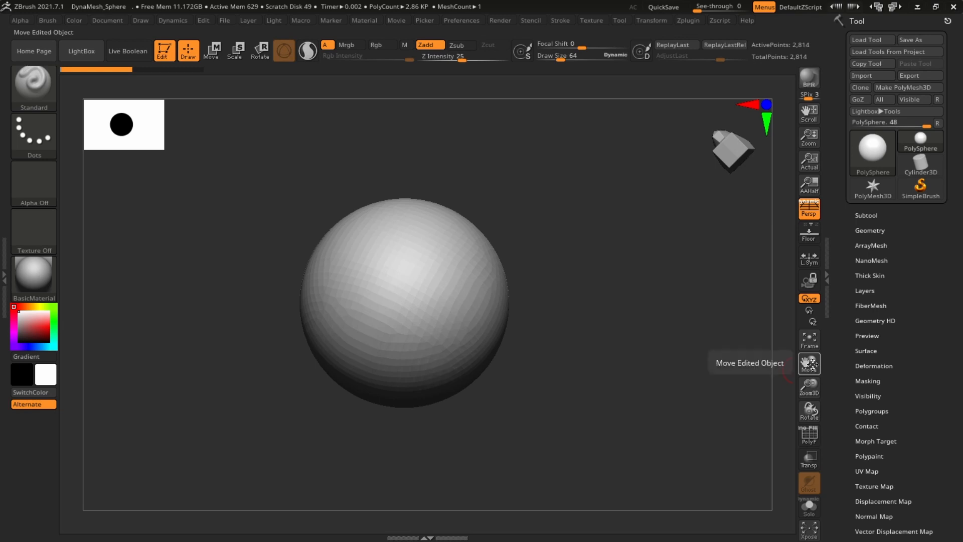
Shift the sphere up, zoom out and pan it off the canvas, and frame it to fill the view again.
left_click_drag(812, 372, 803, 280)
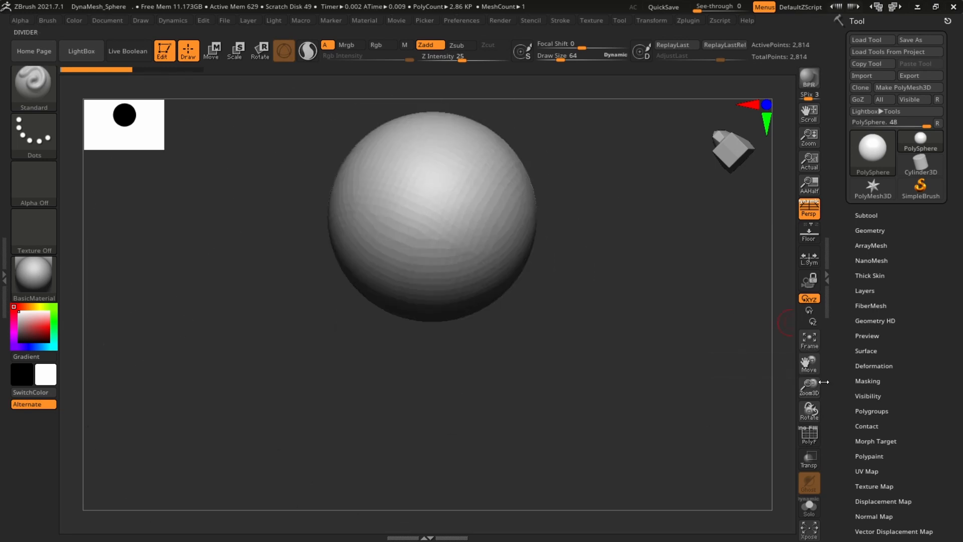
left_click_drag(810, 394, 639, 297)
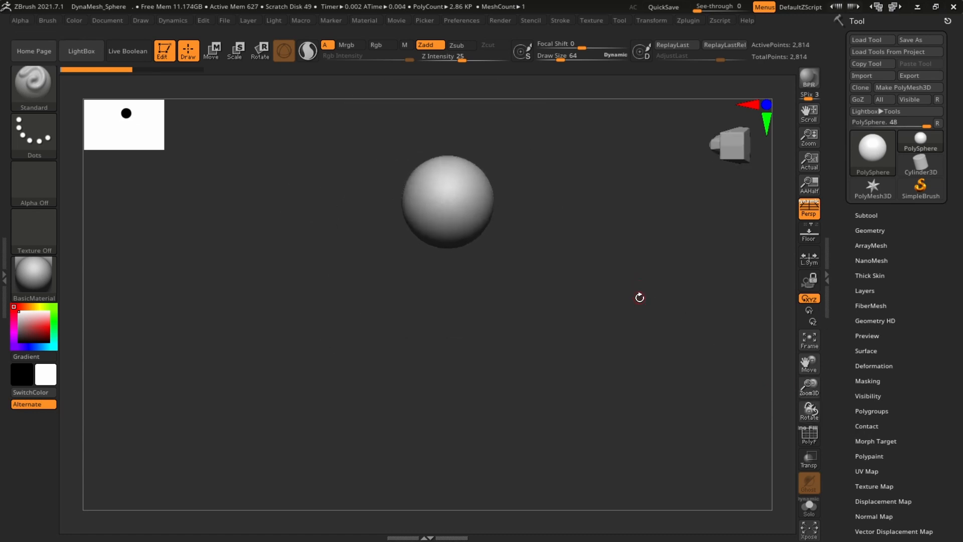
left_click_drag(705, 334, 434, 324, "alt")
left_click_drag(708, 325, 455, 337, "alt")
left_click_drag(672, 296, 553, 353, "alt")
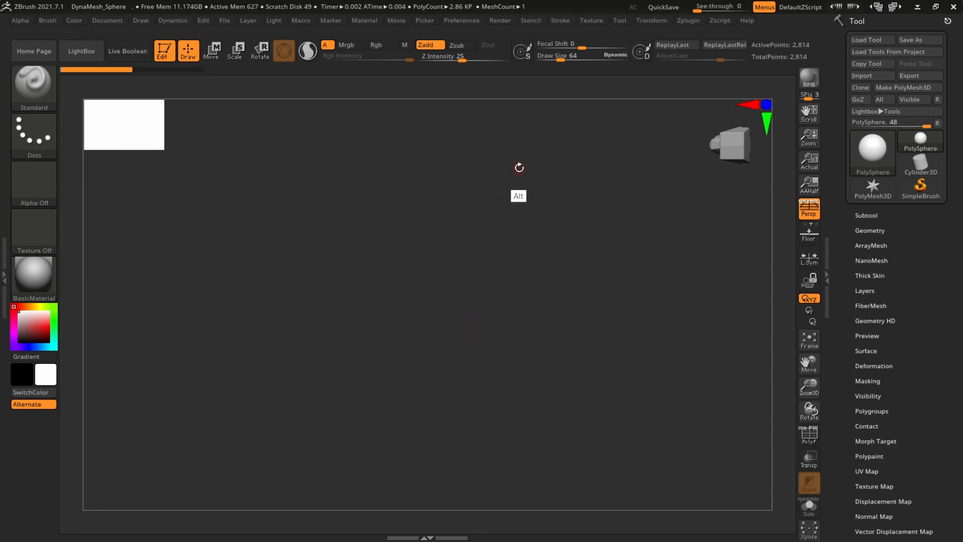
left_click_drag(519, 168, 465, 155, "alt")
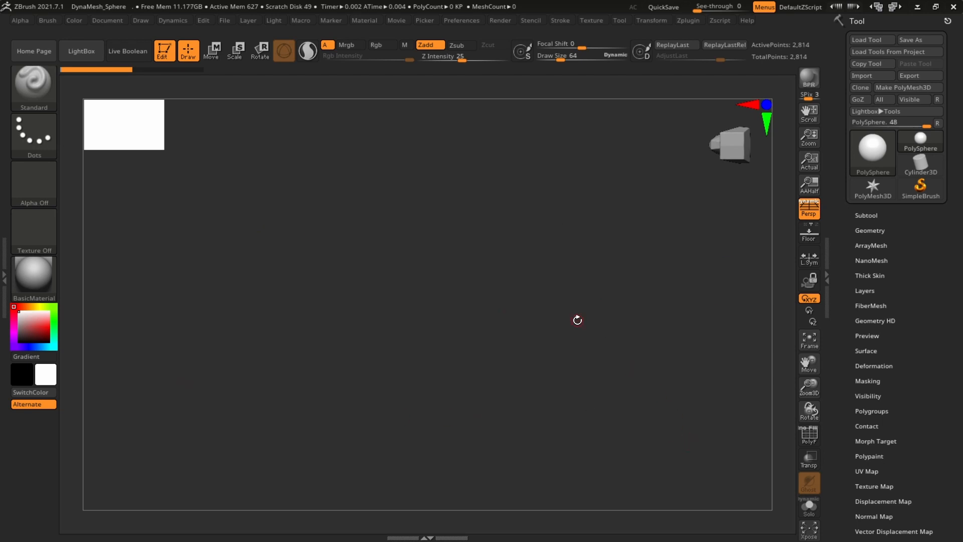
key("f")
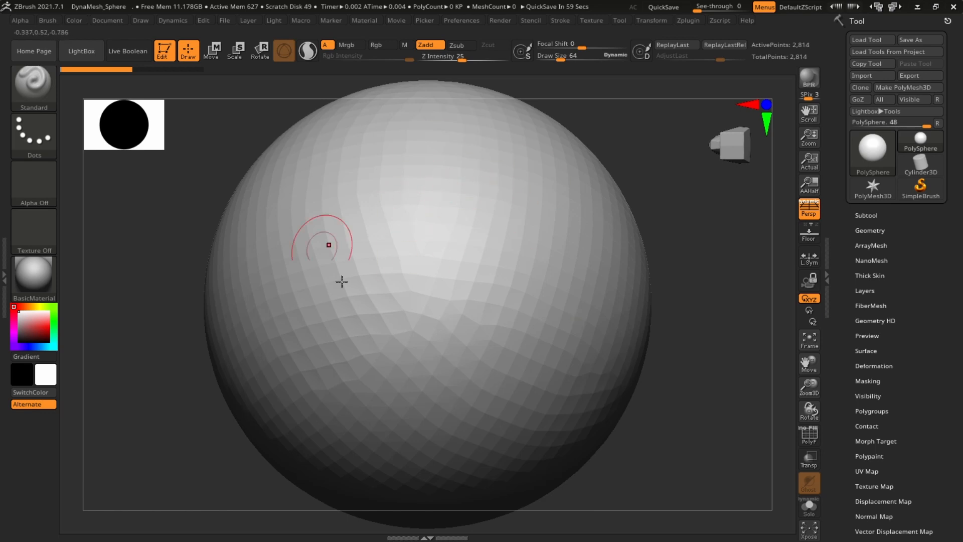
Return to the sphere's front view and frame the sphere to fill the canvas.
left_click_drag(718, 285, 727, 213, "alt")
mouse_move(740, 140)
left_mouse_down()
mouse_move(765, 156)
mouse_move(750, 180)
mouse_move(746, 113)
mouse_move(745, 160)
mouse_move(747, 136)
left_mouse_up()
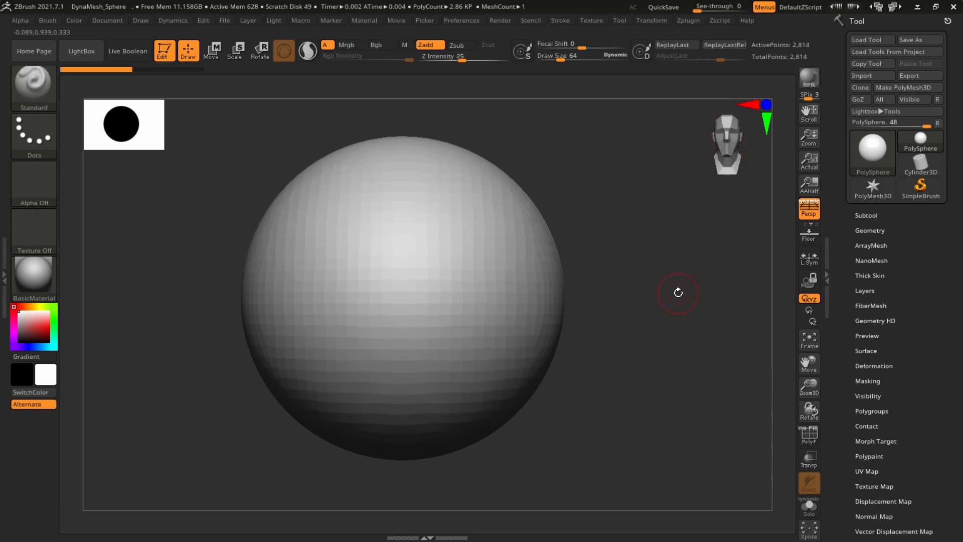
key("f")
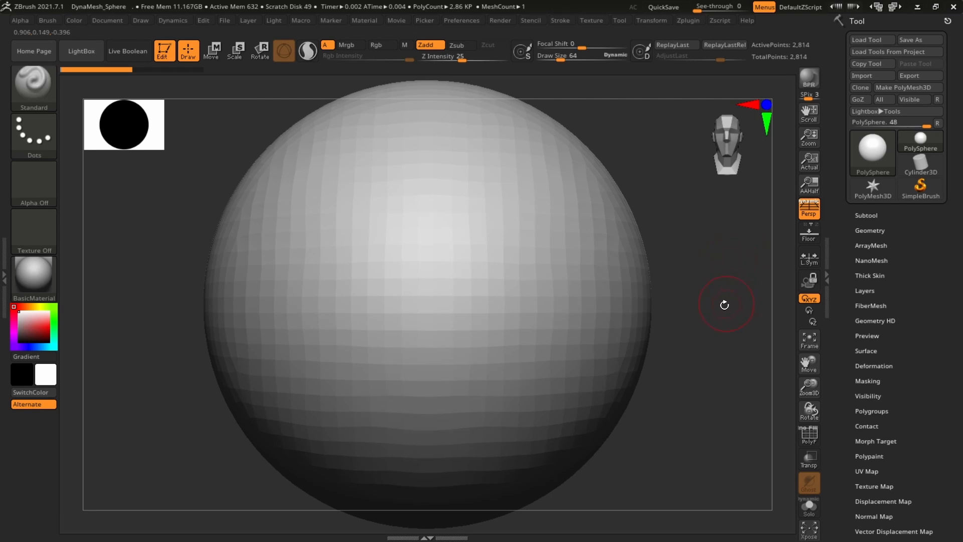
Turn on the polyframe display and rotate around the sphere to examine its mesh lines.
left_click_drag(724, 303, 768, 345)
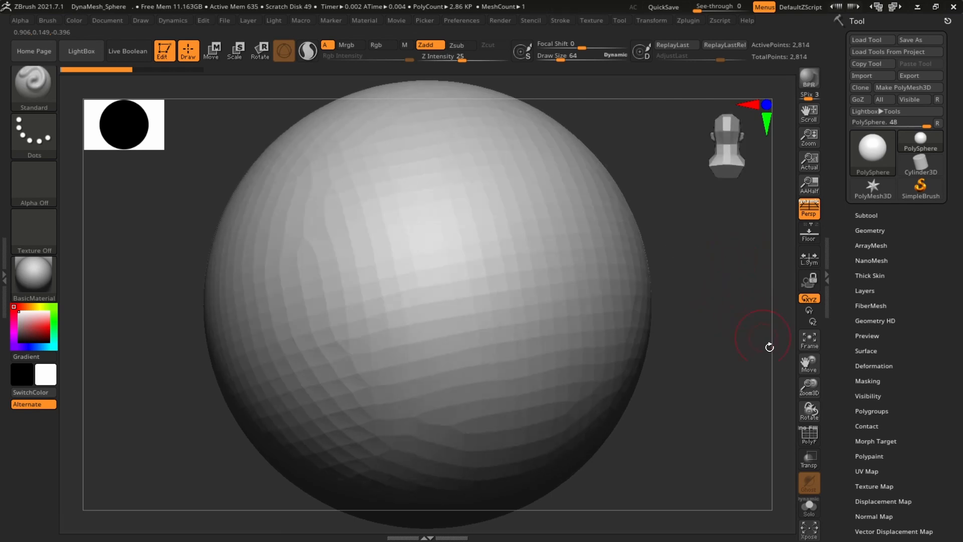
left_click(811, 440)
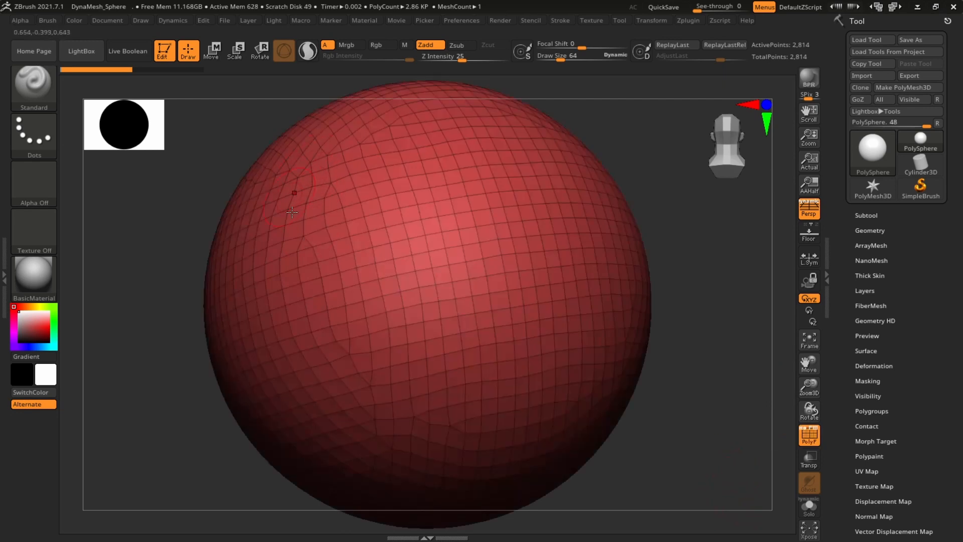
left_click_drag(712, 412, 702, 316)
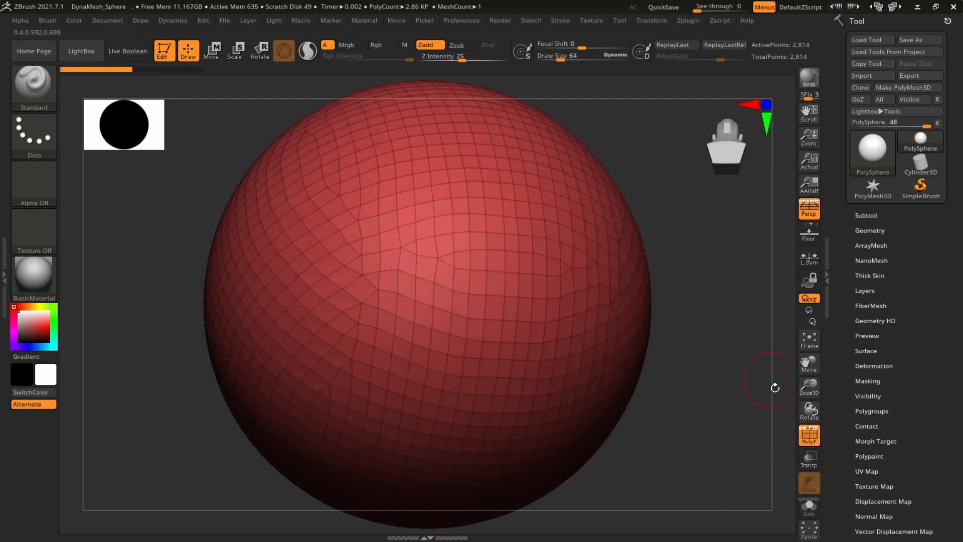
left_click_drag(775, 388, 462, 202)
left_click_drag(713, 359, 661, 358)
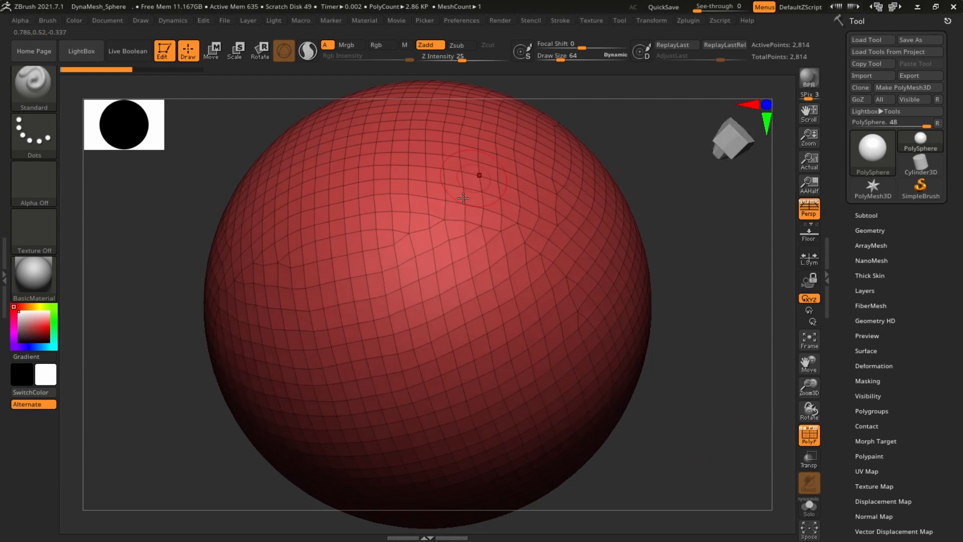
left_click_drag(711, 403, 768, 391)
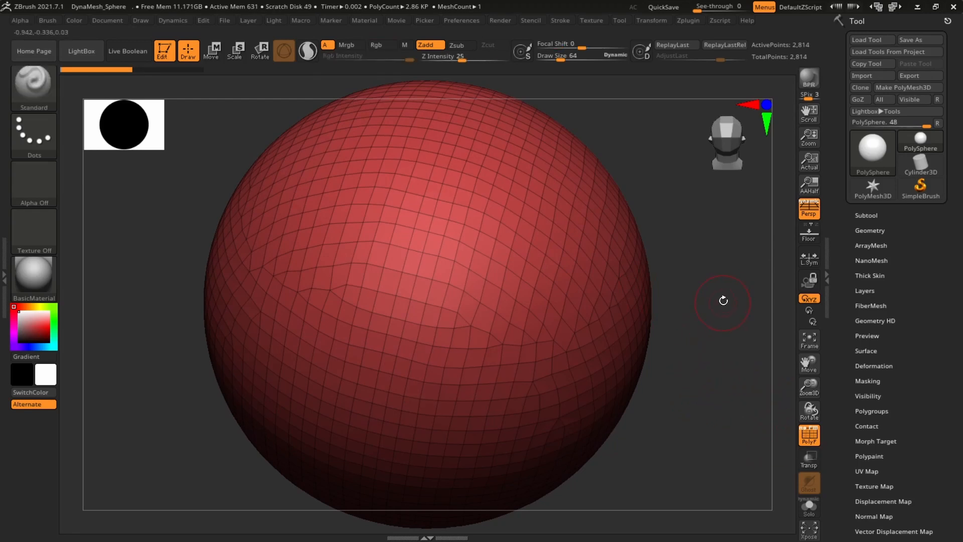
Snap the tilted view straight to the back of the sphere, then rotate it to the front view.
key("shift")
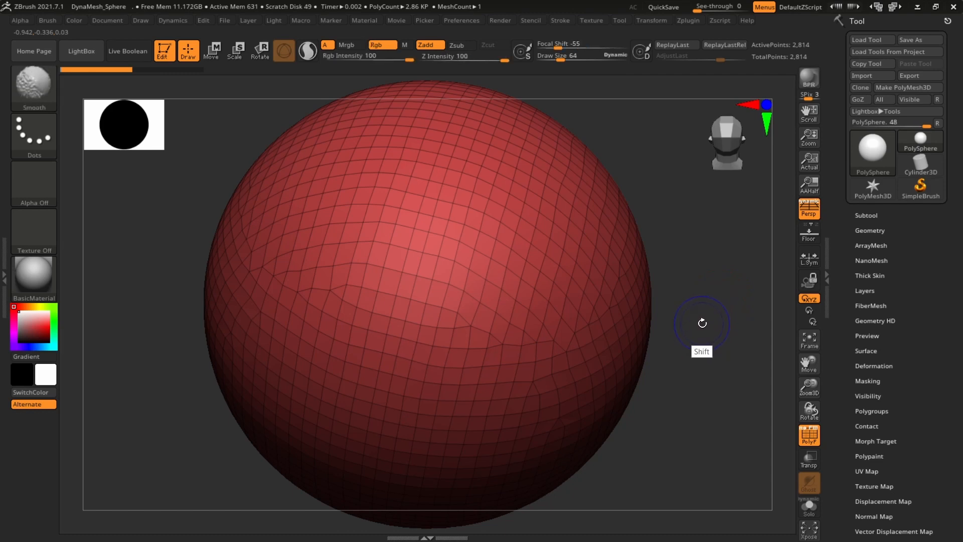
left_click_drag(738, 333, 710, 323, "shift")
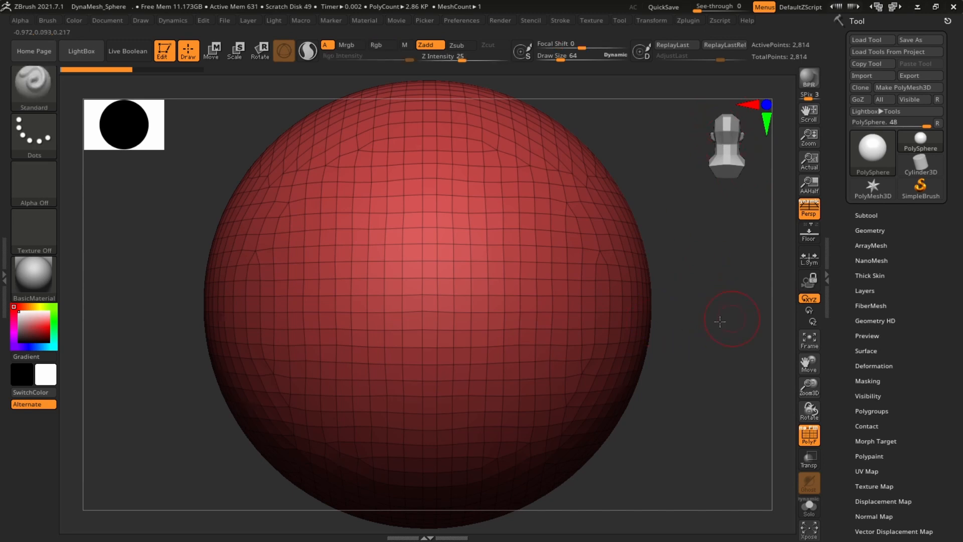
mouse_move(722, 323)
left_mouse_down()
mouse_move(676, 326)
mouse_move(723, 189)
left_mouse_up()
mouse_move(731, 300)
left_mouse_down()
mouse_move(744, 311)
mouse_move(719, 320)
mouse_move(687, 301)
left_mouse_up()
left_click(338, 166)
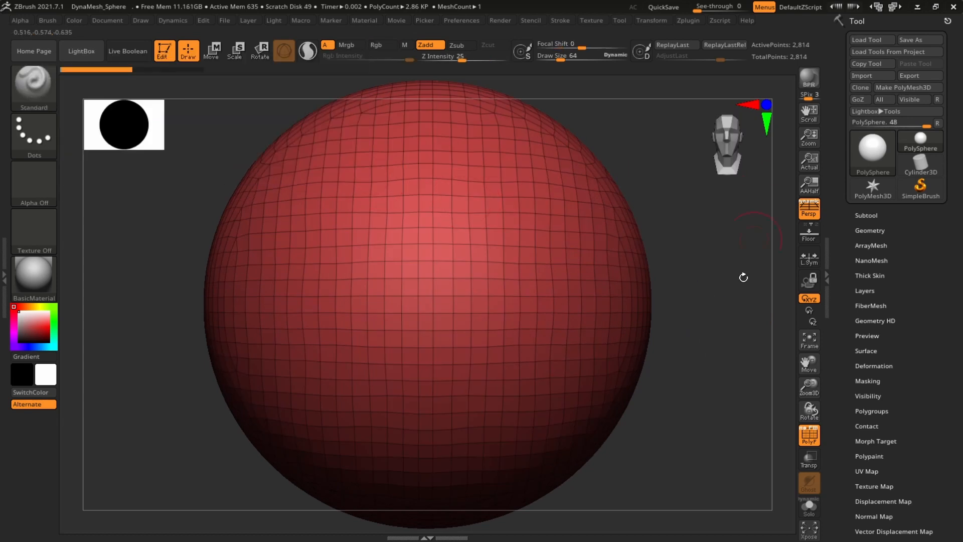
Rotate the view while snapping it to straight side and vertical views of the sphere.
left_click_drag(742, 276, 676, 301, "shift")
left_click_drag(733, 350, 734, 200)
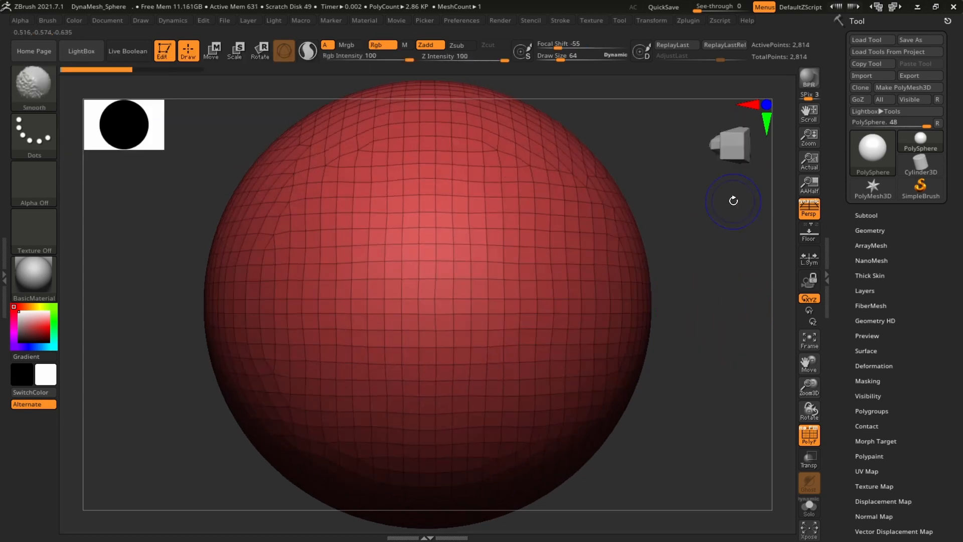
left_click_drag(719, 262, 724, 355, "shift")
left_click_drag(720, 224, 716, 351, "shift")
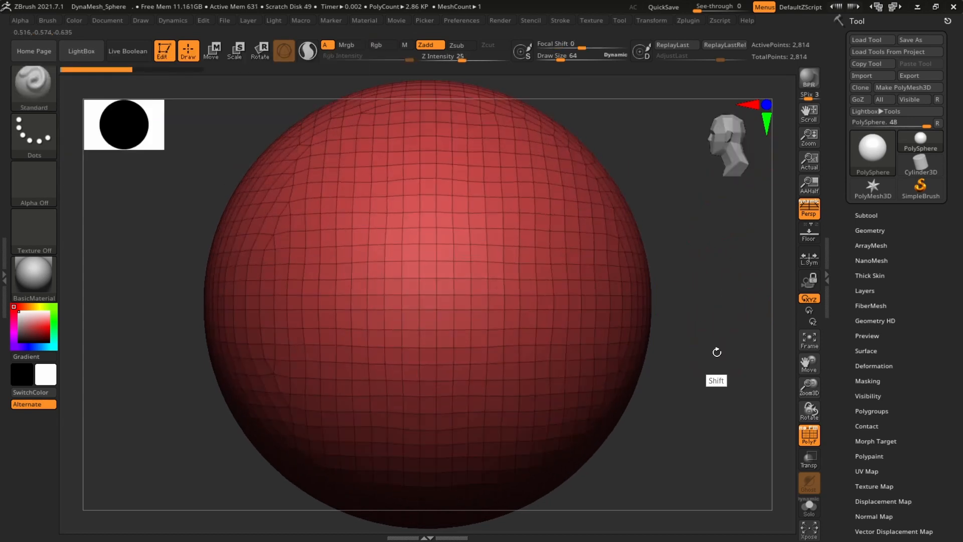
key("shift")
left_click(329, 168)
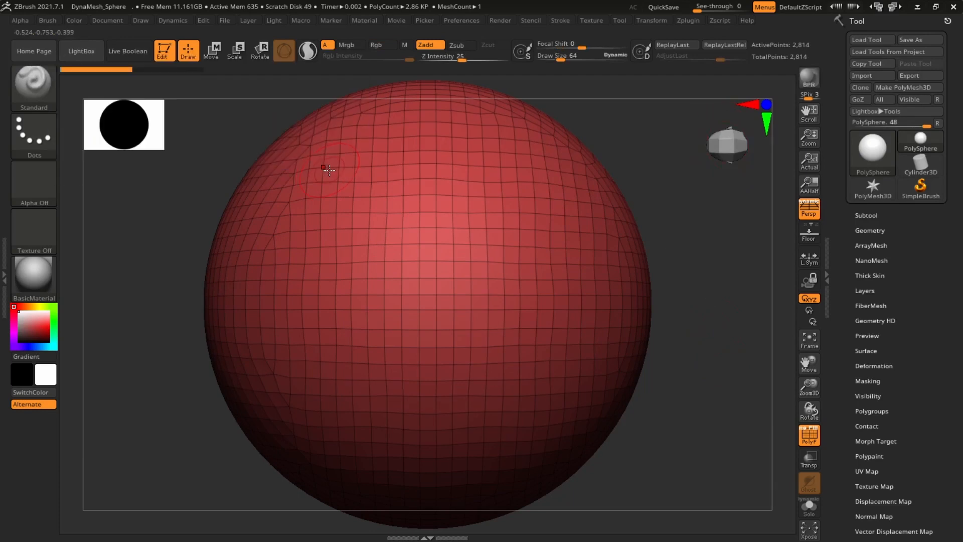
Snap the view to the sphere's front and then its side, and decline turning on Sticky Keys.
left_click_drag(723, 327, 720, 130)
mouse_move(722, 324)
left_mouse_down()
mouse_move(694, 237)
mouse_move(720, 127)
mouse_move(710, 223)
mouse_move(733, 273)
mouse_move(706, 258)
mouse_move(791, 278)
left_mouse_up()
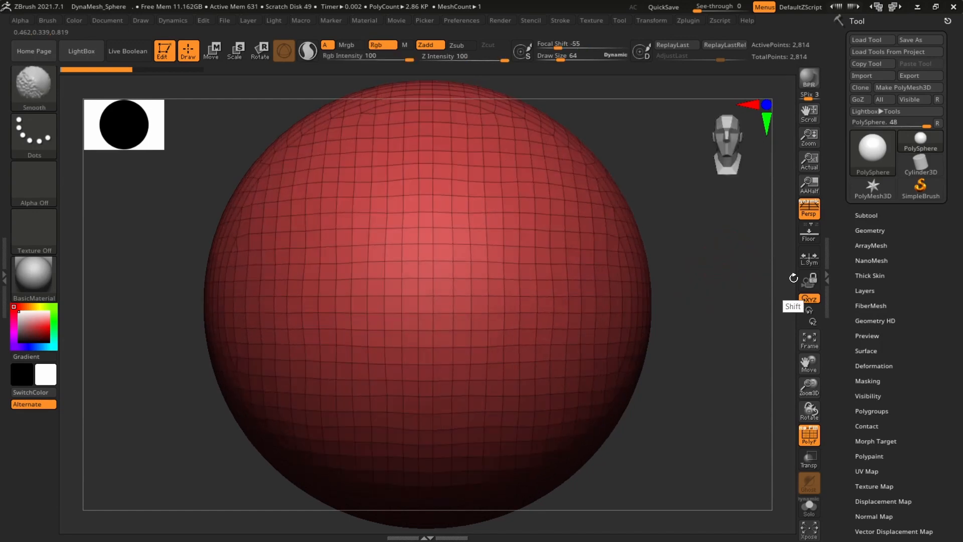
left_click_drag(703, 275, 763, 186)
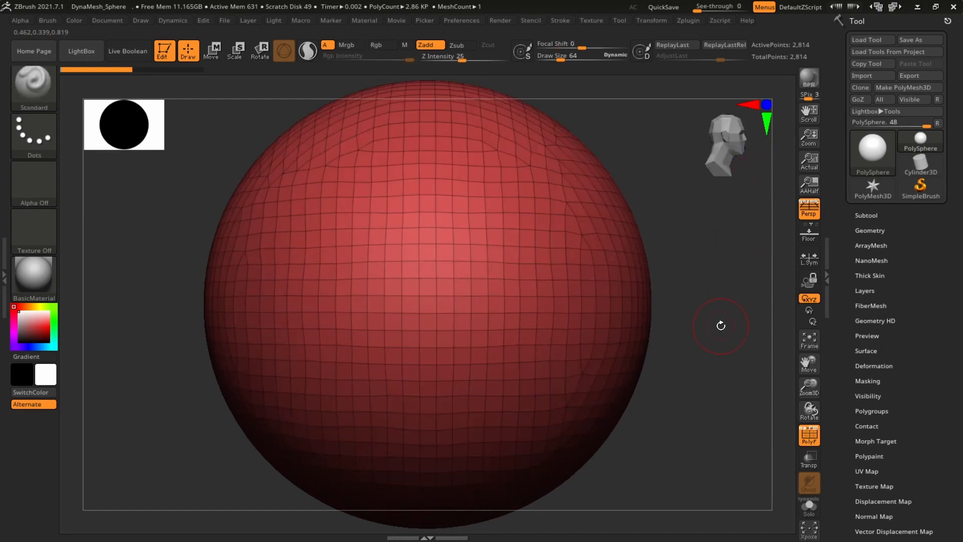
key("shift")
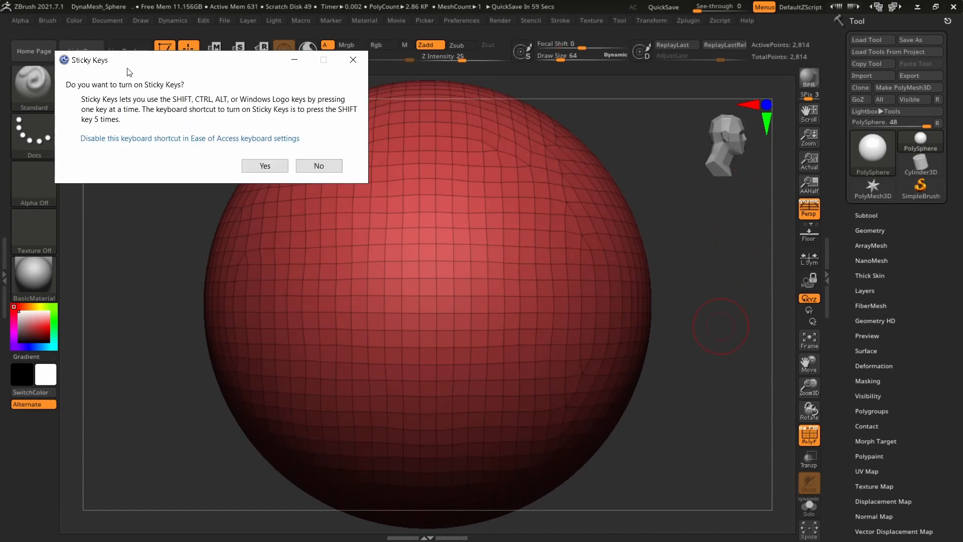
left_click(327, 163)
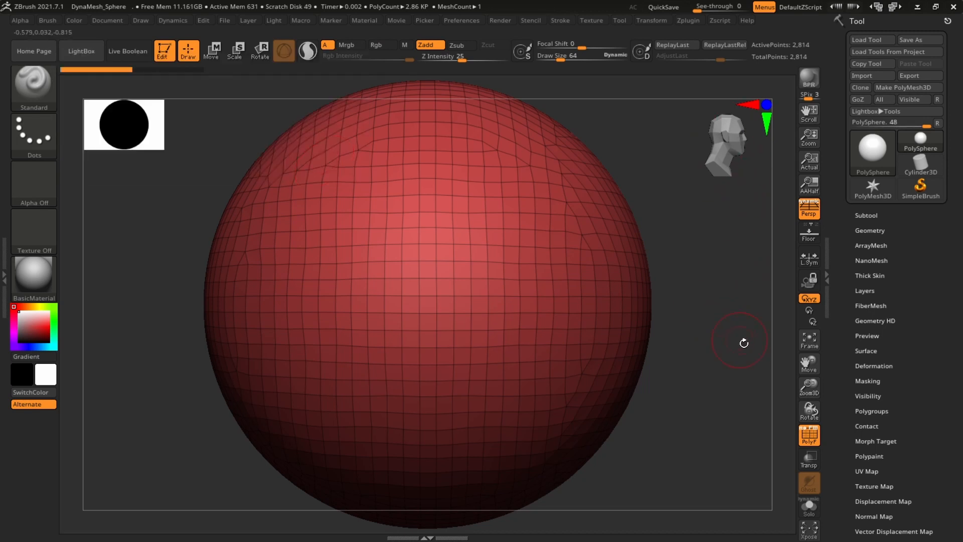
Tilt the view slightly, pan the sphere around the canvas and zoom out until all of it fits.
left_click_drag(743, 272, 726, 297)
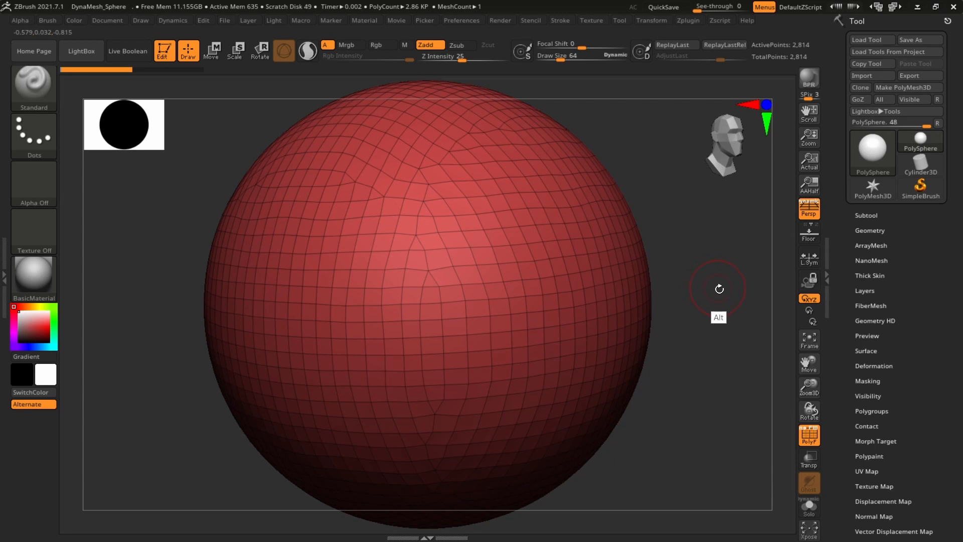
left_click_drag(733, 290, 646, 251, "alt")
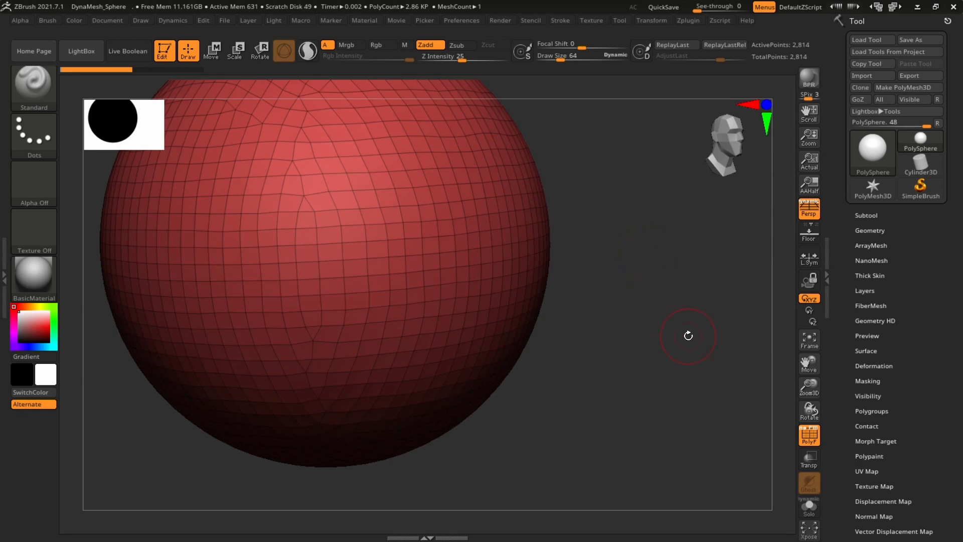
left_click_drag(688, 335, 677, 384, "alt")
left_click_drag(651, 276, 721, 382, "alt")
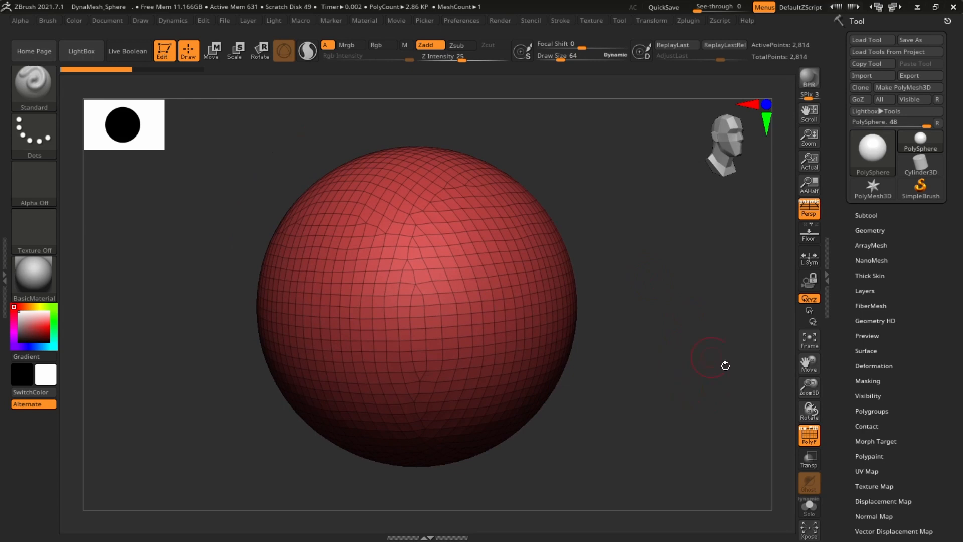
Turn off the polyframe display, then move the sphere across the canvas and zoom out.
left_click(809, 434)
left_click_drag(809, 363, 594, 279)
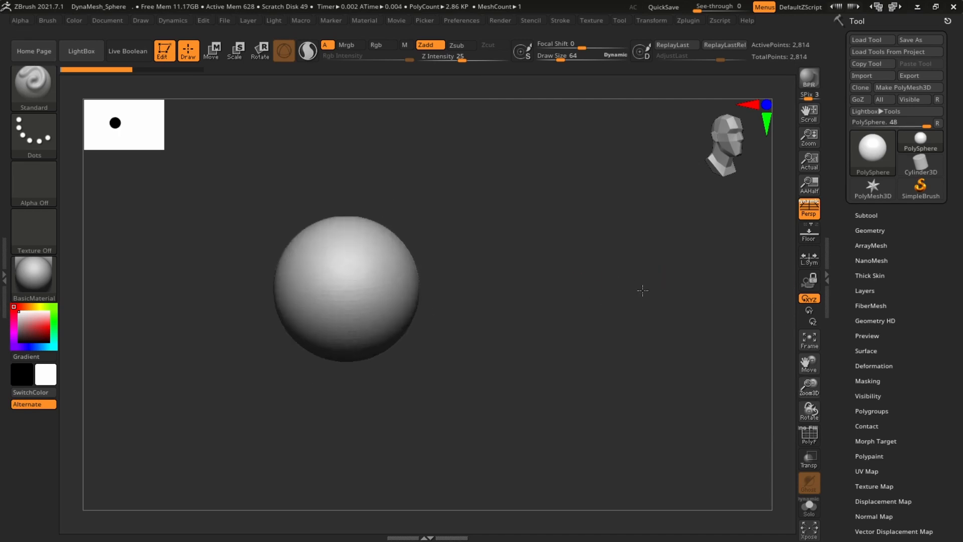
left_click_drag(646, 312, 644, 259, "alt")
key("f")
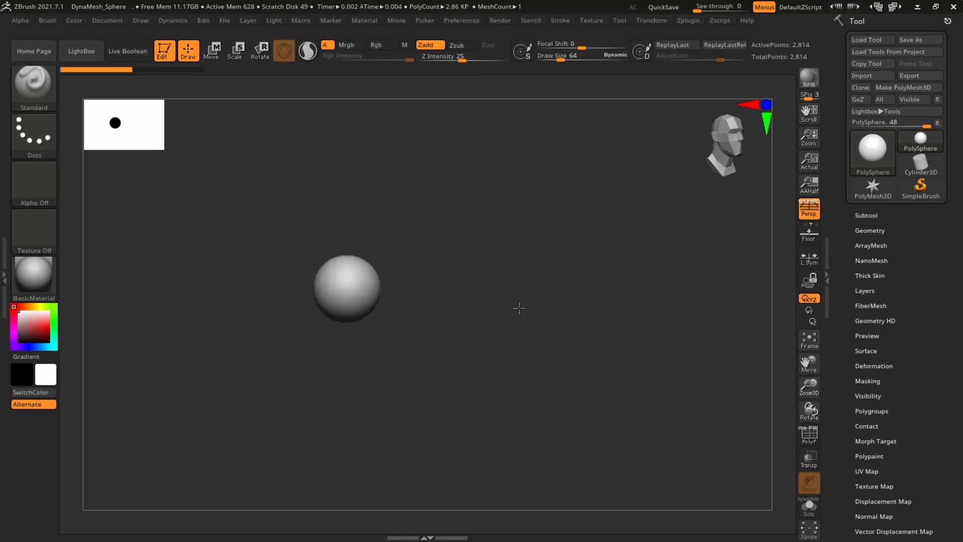
Rotate the sphere, snap it back to the front view and center it on the canvas at medium size.
left_click_drag(663, 356, 668, 365)
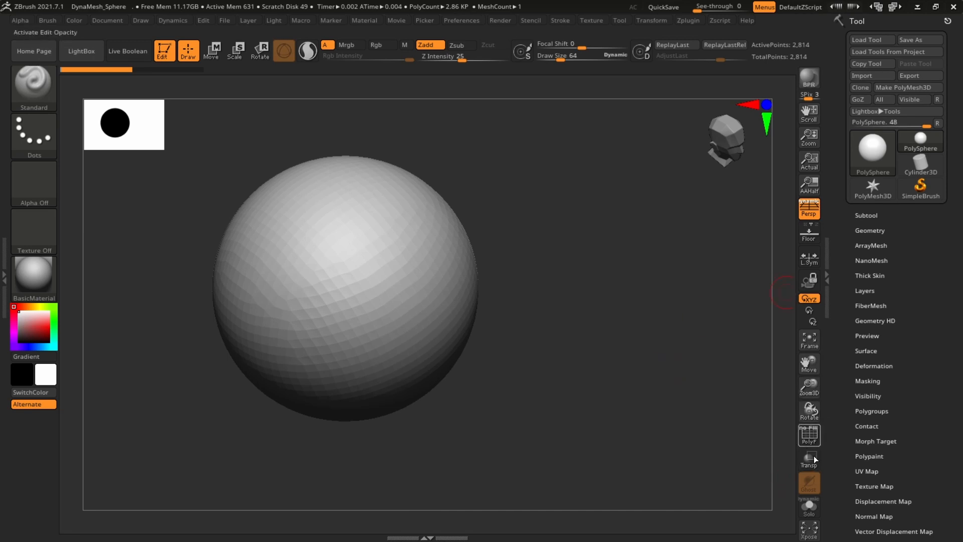
left_click_drag(697, 356, 690, 351, "shift")
left_click_drag(690, 352, 699, 308, "alt")
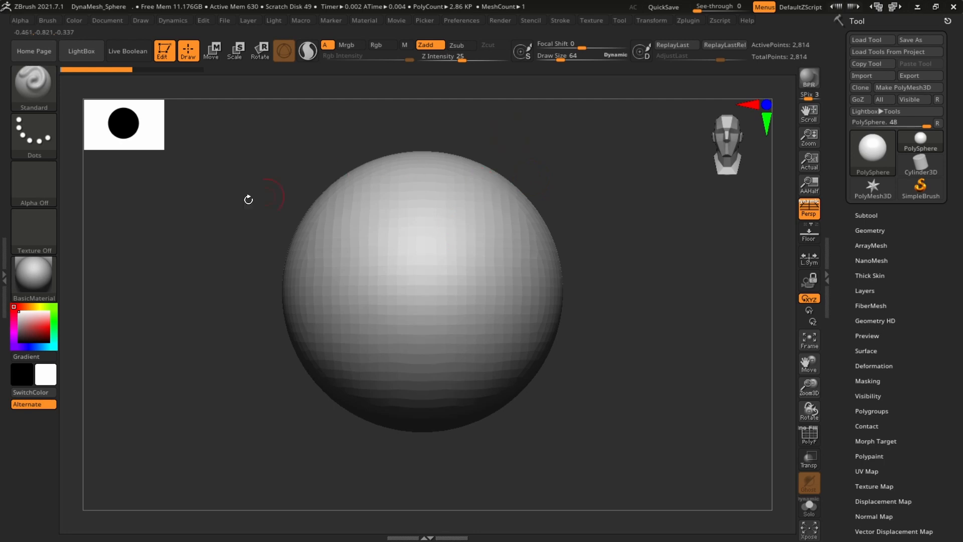
Open the sculpting brush library and select the ClayBuildup brush.
left_click(38, 89)
key("b")
key("b")
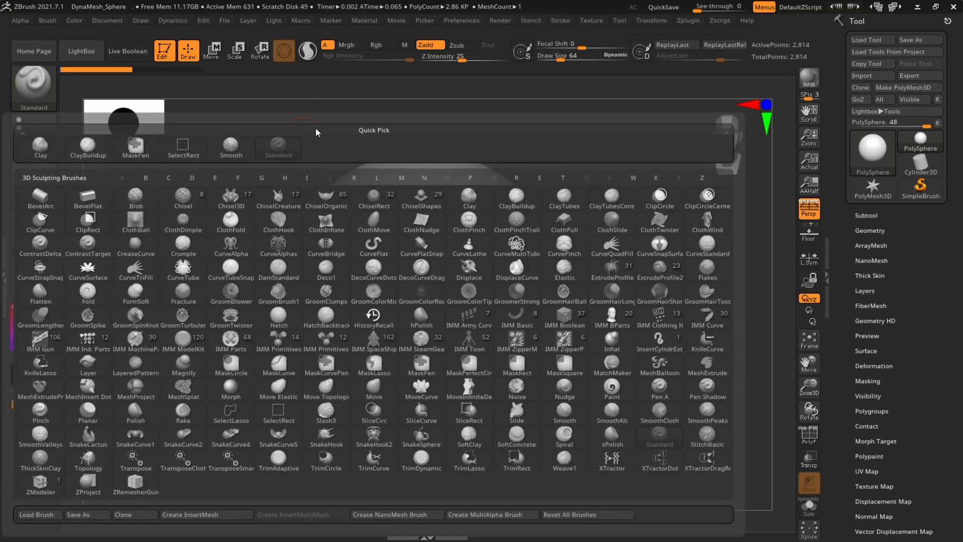
mouse_move(527, 195)
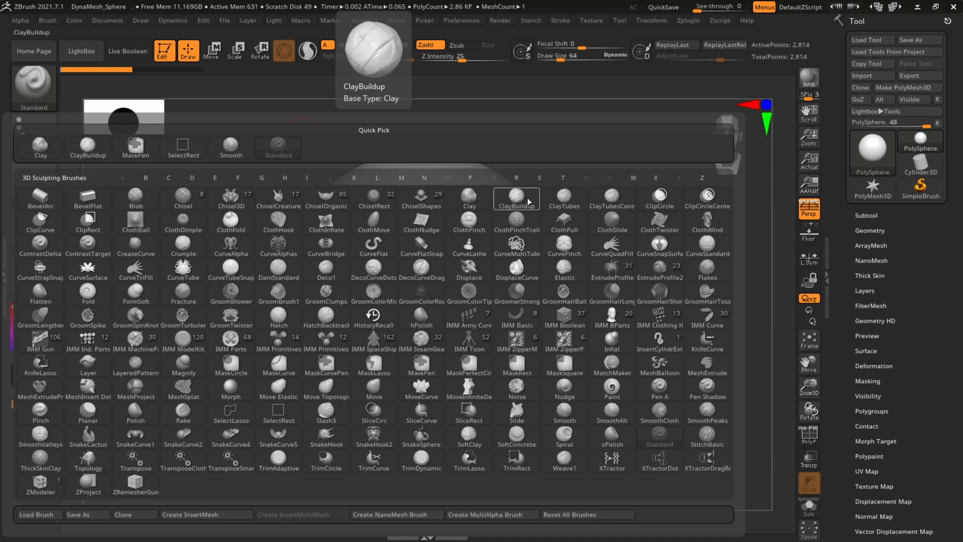
left_click(528, 201)
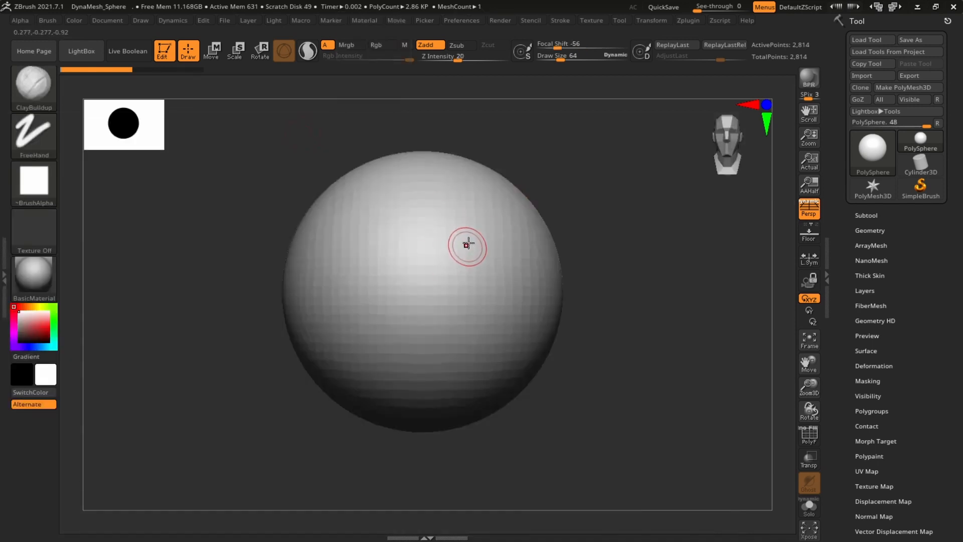
Set the ClayBuildup brush's draw size to about 65 and raise its Z intensity.
mouse_move(560, 61)
left_mouse_down()
mouse_move(581, 59)
mouse_move(558, 61)
left_mouse_up()
left_click_drag(458, 59, 474, 59)
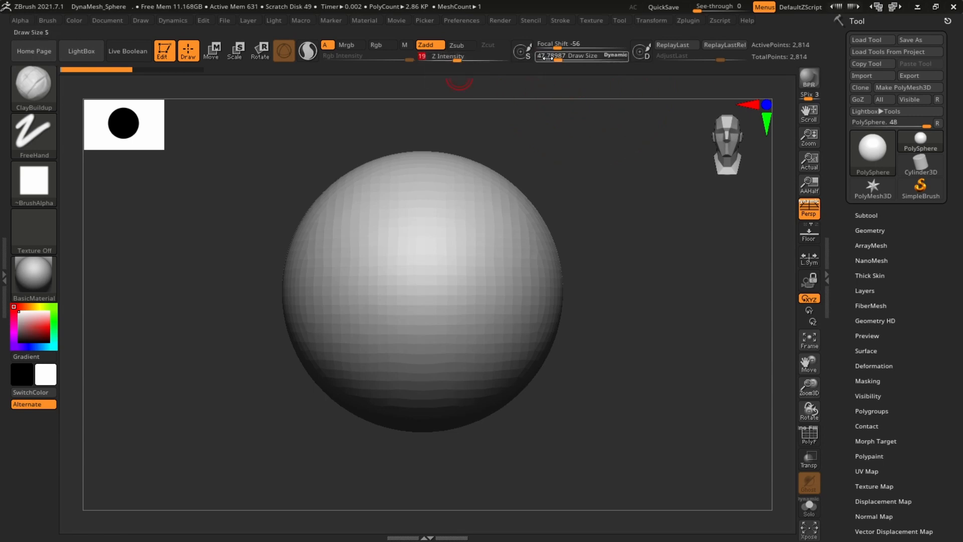
left_click_drag(558, 60, 566, 60)
Sculpt trial strokes down the middle of the sphere's front at the raised intensity, undoing each one.
mouse_move(422, 228)
left_mouse_down()
mouse_move(462, 232)
mouse_move(426, 419)
left_mouse_up()
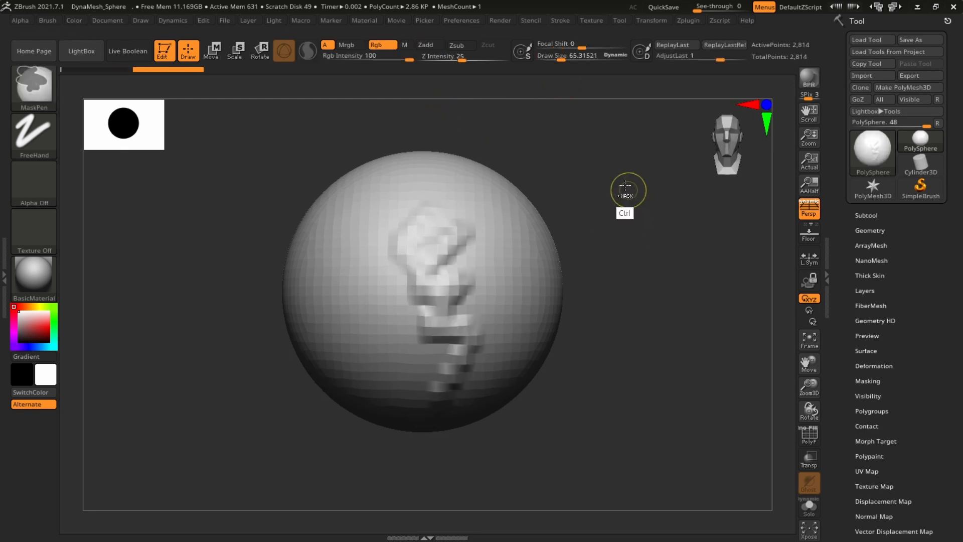
key("ctrl+z")
mouse_move(430, 221)
left_mouse_down()
mouse_move(461, 279)
mouse_move(459, 394)
left_mouse_up()
key("ctrl+z")
Lower the brush's Z intensity to 19, then sculpt softer trial strokes on the sphere's front and undo them.
left_click_drag(473, 59, 458, 59)
mouse_move(406, 188)
left_mouse_down()
mouse_move(393, 211)
mouse_move(426, 303)
mouse_move(354, 285)
mouse_move(389, 242)
left_mouse_up()
key("ctrl+z")
mouse_move(471, 194)
left_mouse_down()
mouse_move(490, 225)
mouse_move(490, 394)
left_mouse_up()
key("ctrl+z")
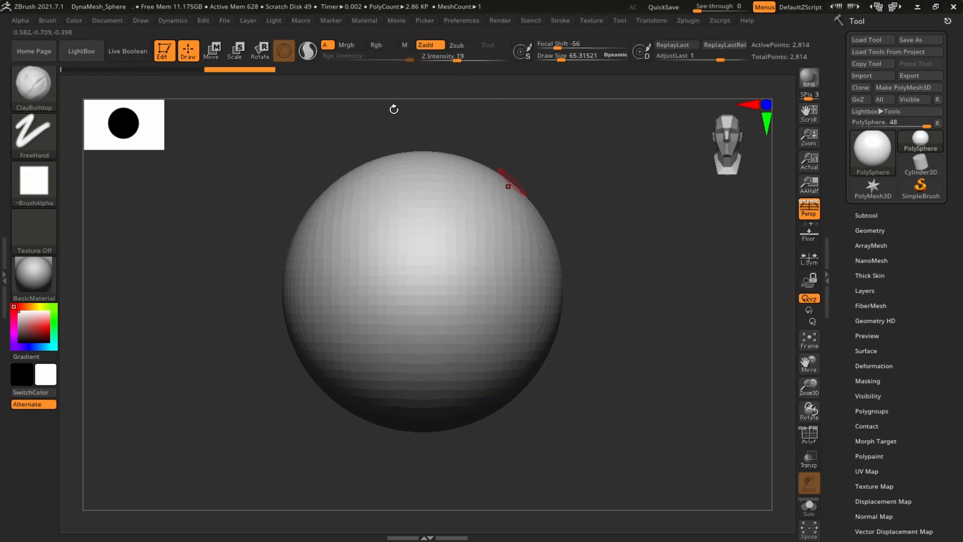
Set the brush's draw size to about 114, then reduce it to about 90.
mouse_move(561, 58)
left_mouse_down()
mouse_move(576, 59)
mouse_move(569, 62)
left_mouse_up()
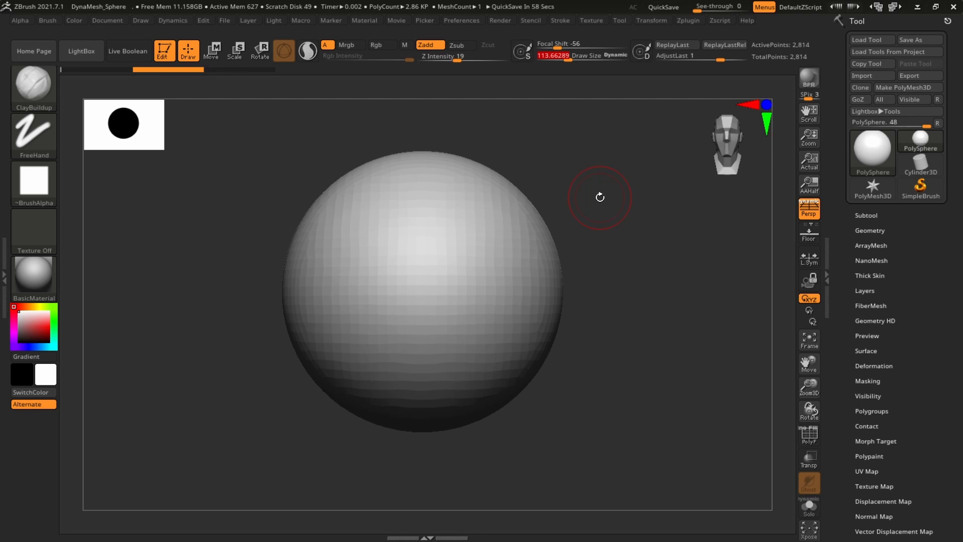
key("s")
key("s")
key("s")
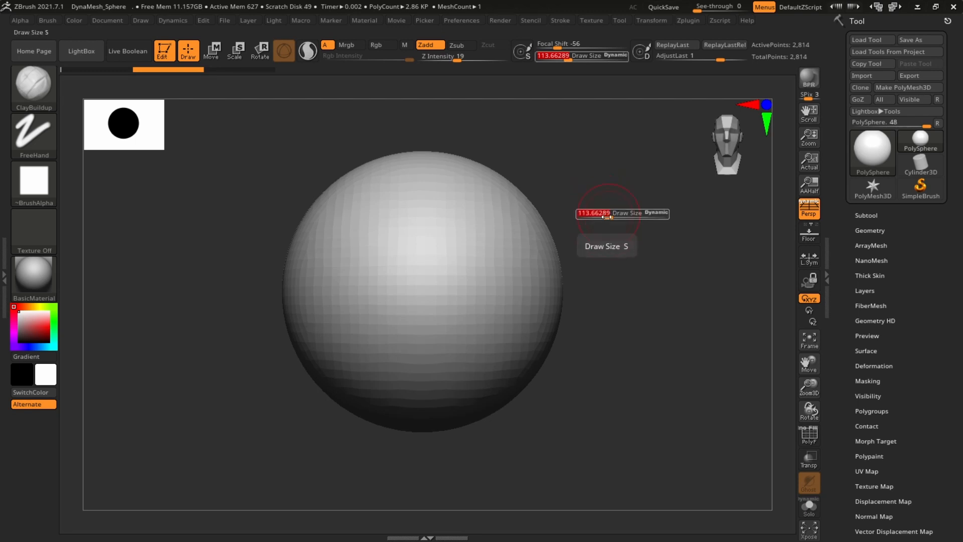
left_click_drag(606, 219, 607, 220)
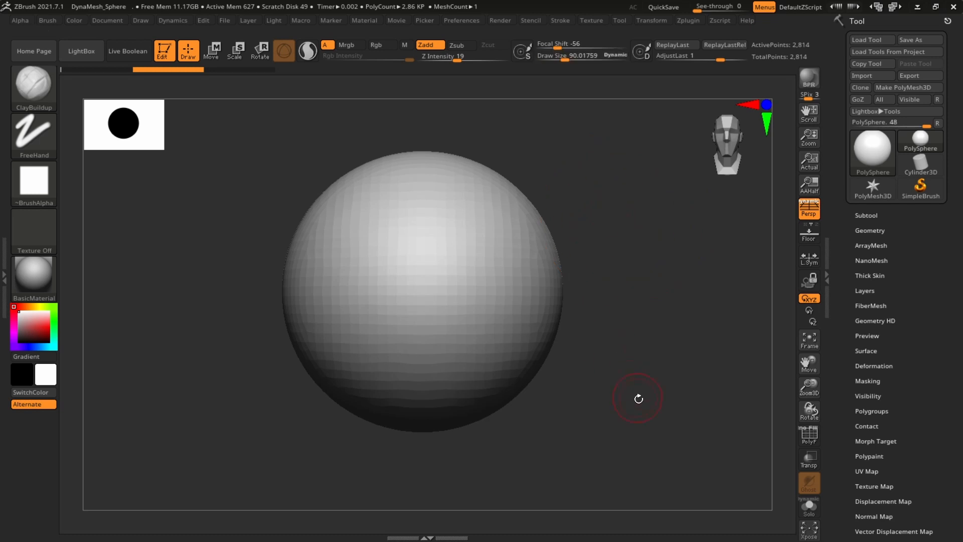
Vary the brush's draw size to about 314 and about 58, finishing at about 109.
key("s")
left_click_drag(641, 400, 659, 401)
key("s")
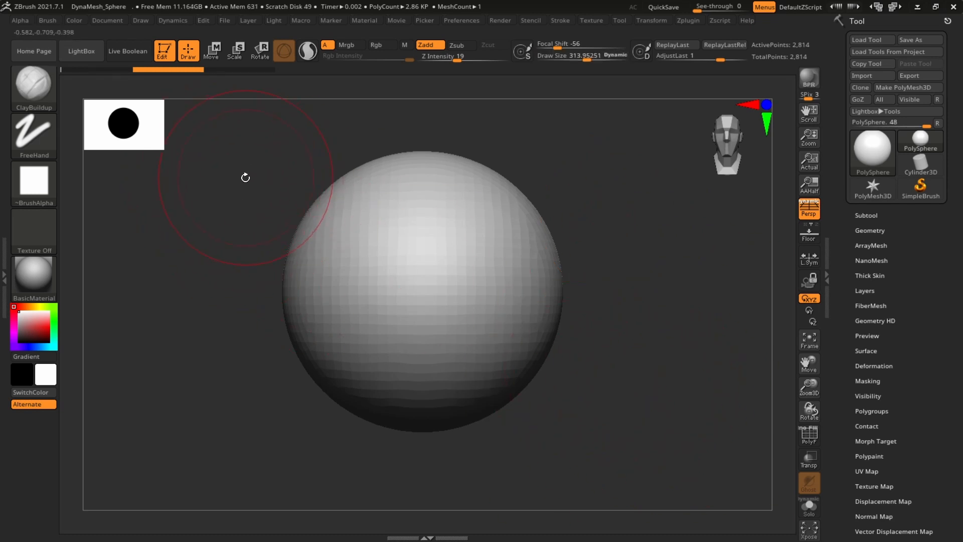
key("s")
left_click_drag(243, 178, 226, 178)
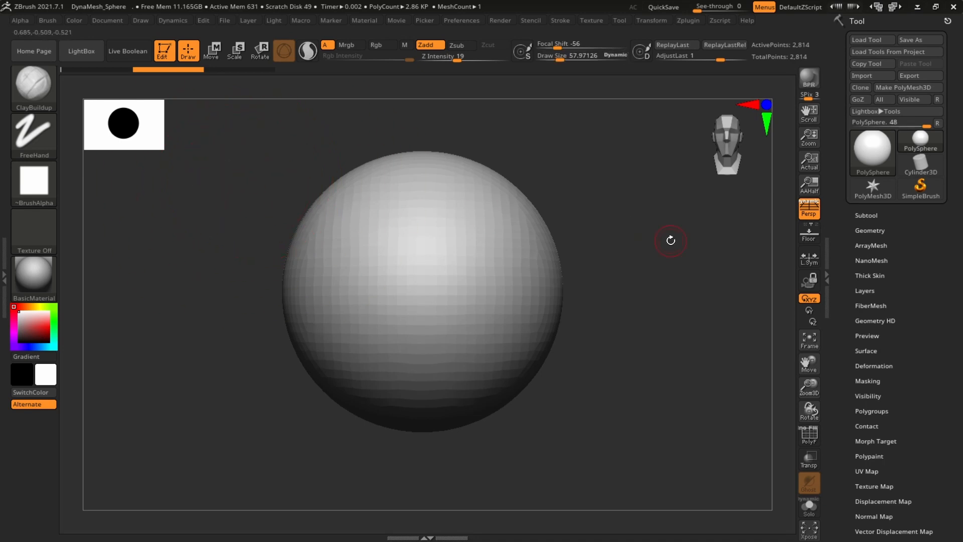
key("s")
left_click_drag(479, 249, 540, 251)
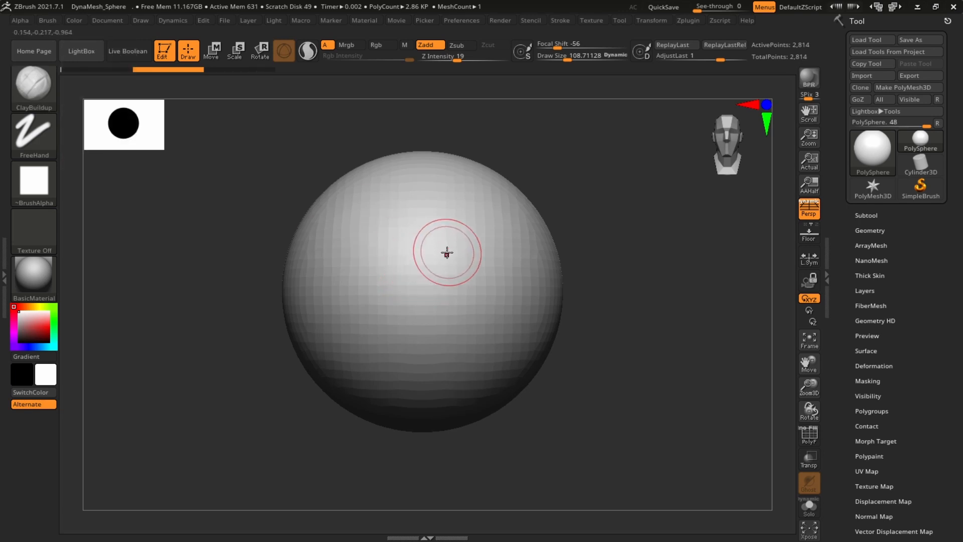
Sculpt trial ClayBuildup strokes across the upper half of the sphere's front, then undo them.
key("b")
key("c")
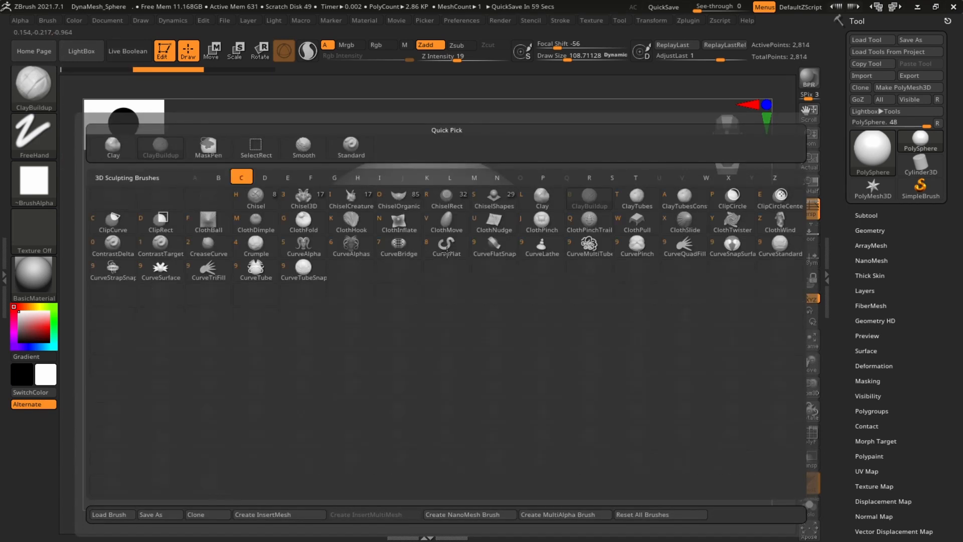
key("Escape")
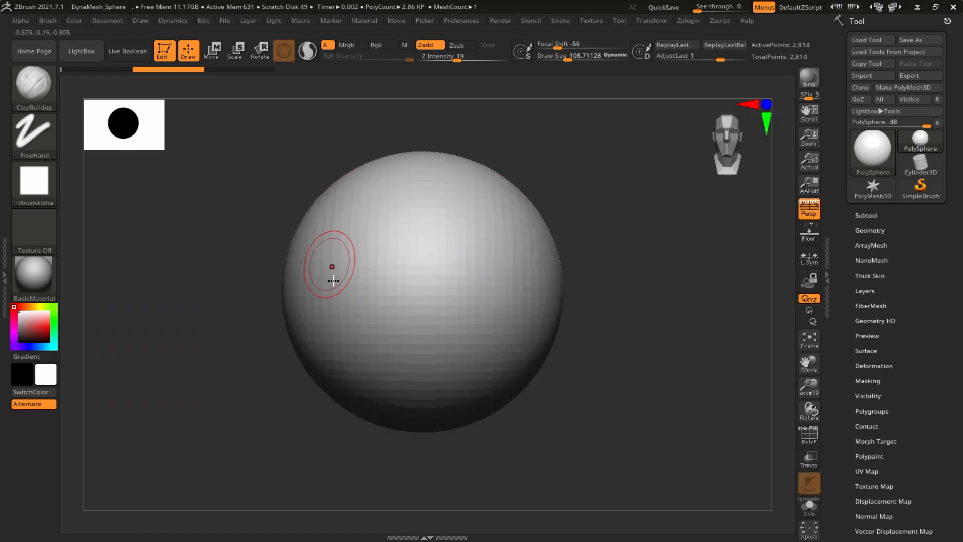
mouse_move(333, 280)
left_mouse_down()
mouse_move(382, 311)
mouse_move(391, 332)
left_mouse_up()
mouse_move(432, 210)
left_mouse_down()
mouse_move(484, 218)
mouse_move(537, 258)
left_mouse_up()
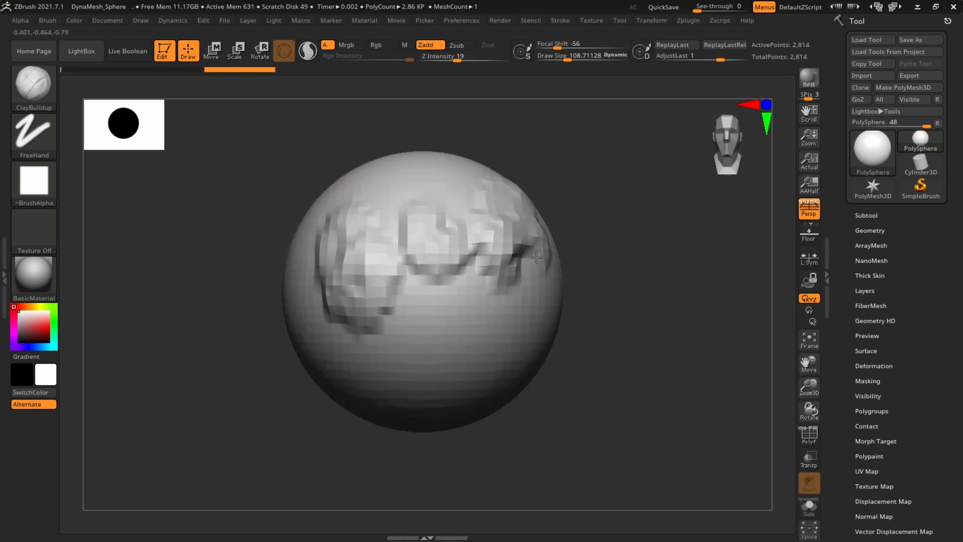
key("ctrl+z")
key("ctrl+z")
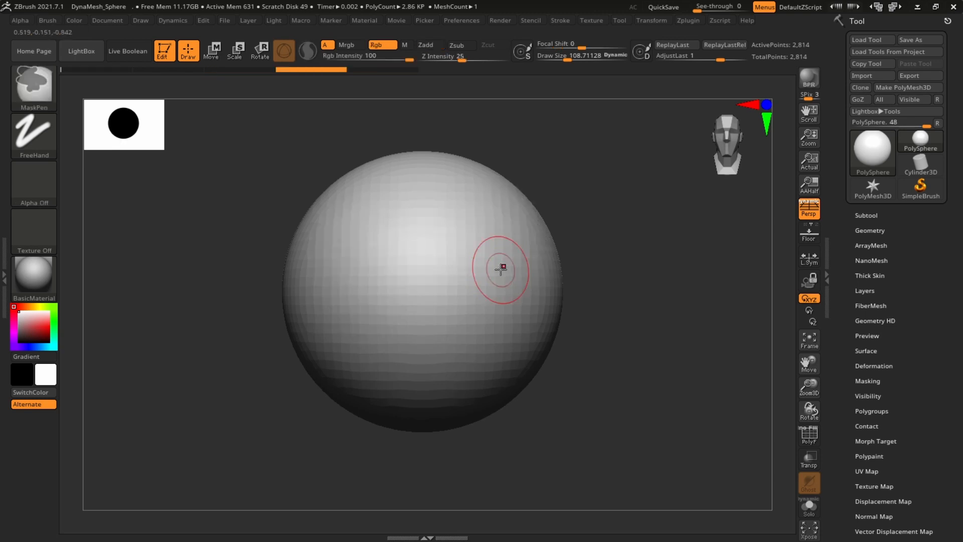
Raise the brush's draw size to about 281 and test it with a stroke down the sphere's front, undoing the stroke.
key("s")
left_click_drag(561, 307, 577, 308)
mouse_move(434, 196)
left_mouse_down()
mouse_move(465, 263)
mouse_move(460, 400)
left_mouse_up()
key("ctrl+z")
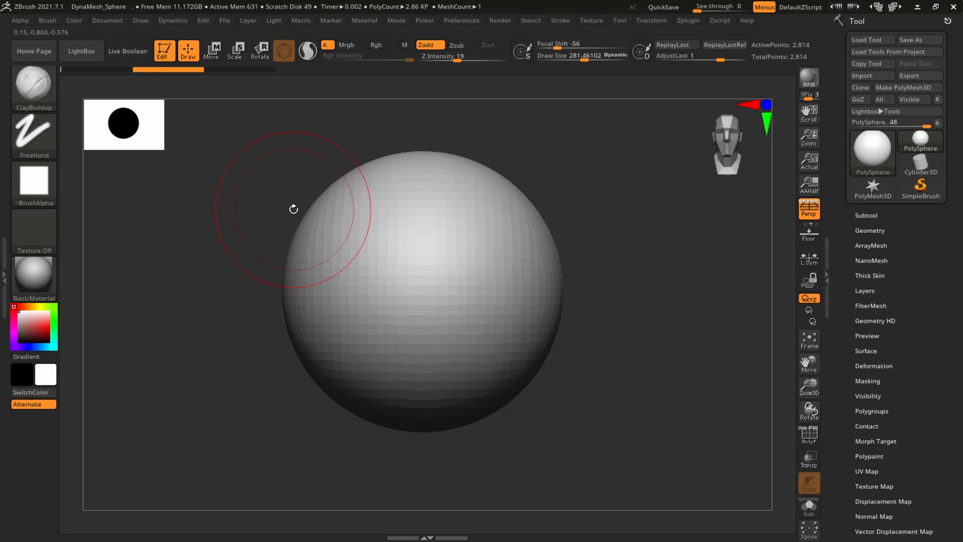
key("super")
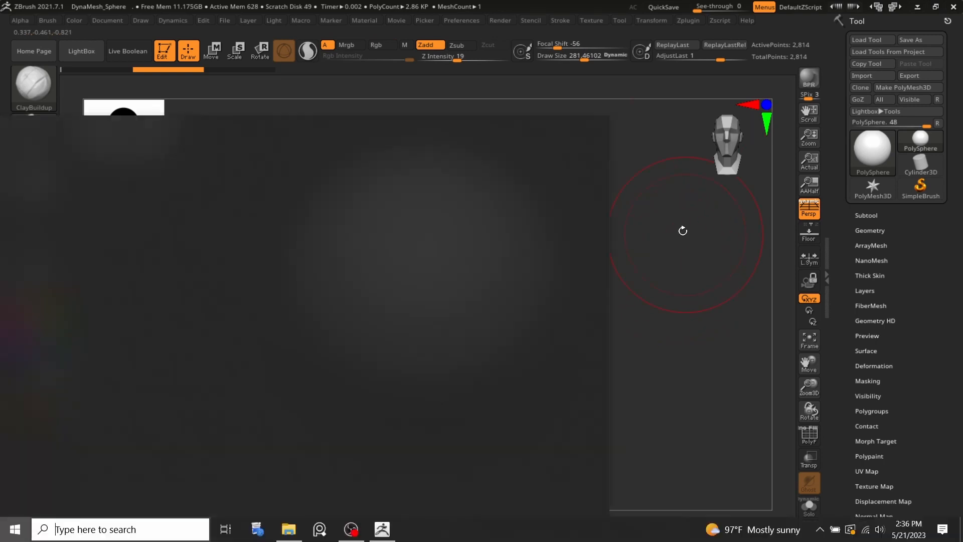
key("super")
Build up broad vertical ClayBuildup strokes over the sphere's front and one side.
left_click_drag(685, 294, 666, 252, "alt")
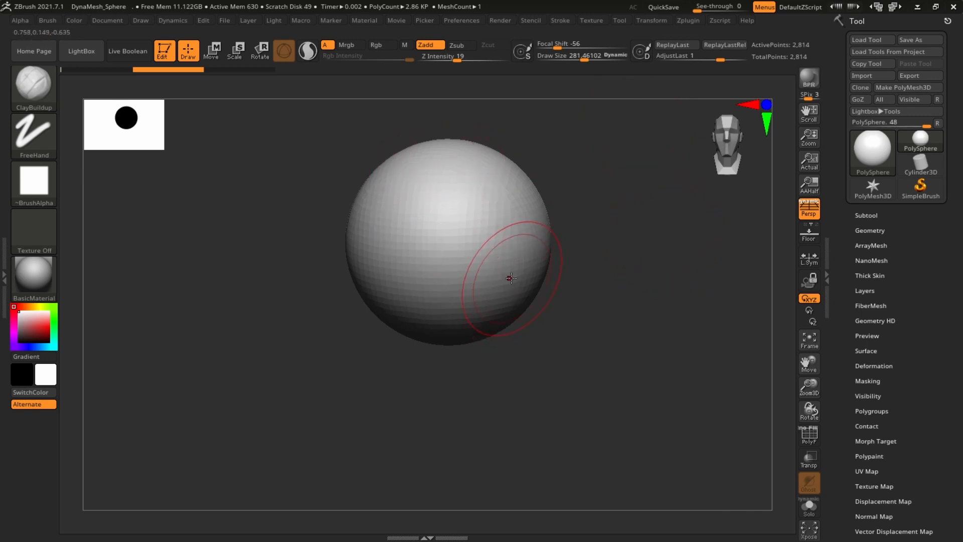
left_click_drag(657, 241, 672, 264, "alt")
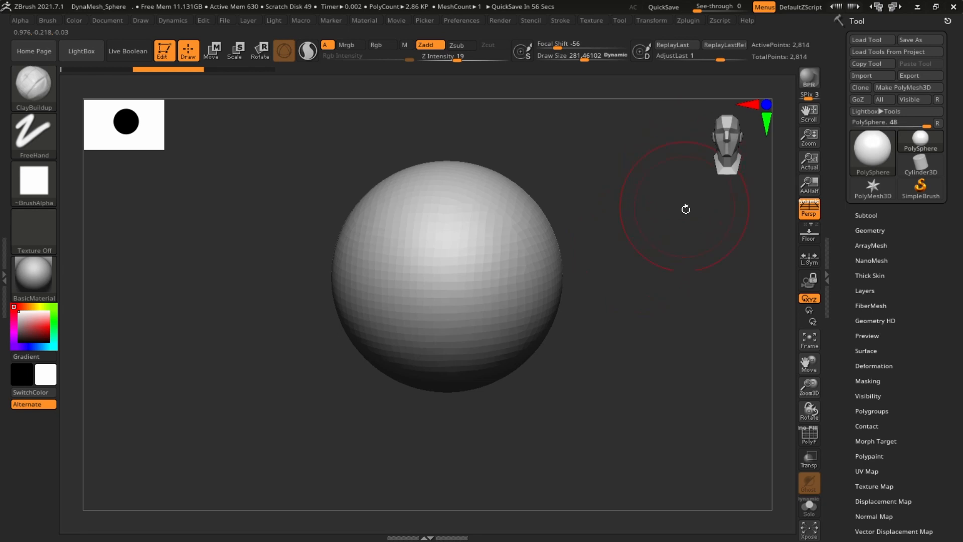
left_click_drag(695, 222, 646, 259, "alt")
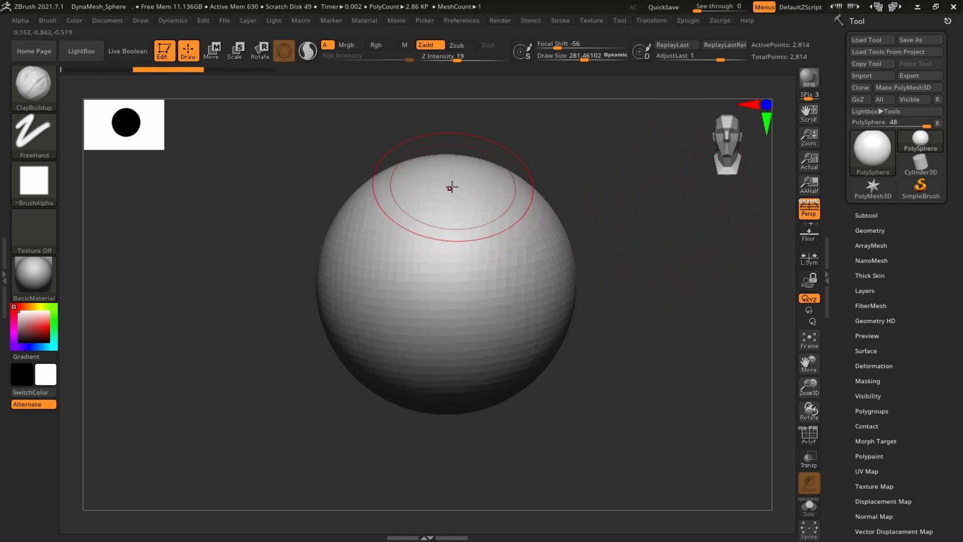
left_click_drag(452, 187, 476, 358)
left_click_drag(677, 233, 687, 271)
left_click_drag(450, 137, 457, 321)
left_click_drag(641, 323, 708, 306)
mouse_move(376, 159)
left_mouse_down()
mouse_move(332, 197)
mouse_move(367, 354)
left_mouse_up()
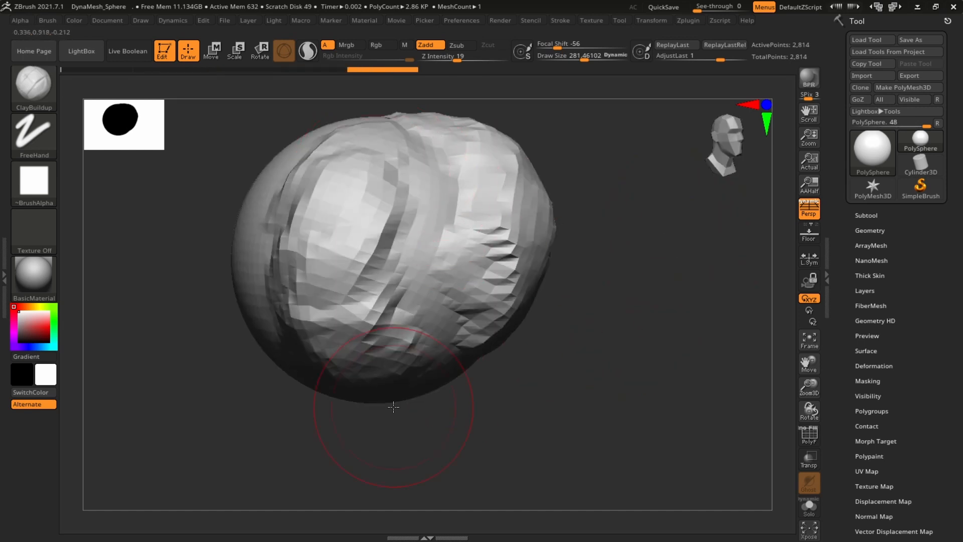
Add more ClayBuildup strokes around the sides and back to turn the sphere into an irregular lump.
mouse_move(624, 276)
left_mouse_down()
mouse_move(650, 238)
mouse_move(582, 221)
left_mouse_up()
left_click_drag(344, 138, 373, 289)
mouse_move(551, 313)
left_mouse_down("alt")
mouse_move(607, 323)
mouse_move(662, 313)
left_mouse_up("alt")
left_click_drag(362, 202, 350, 355)
left_click_drag(631, 321, 613, 308)
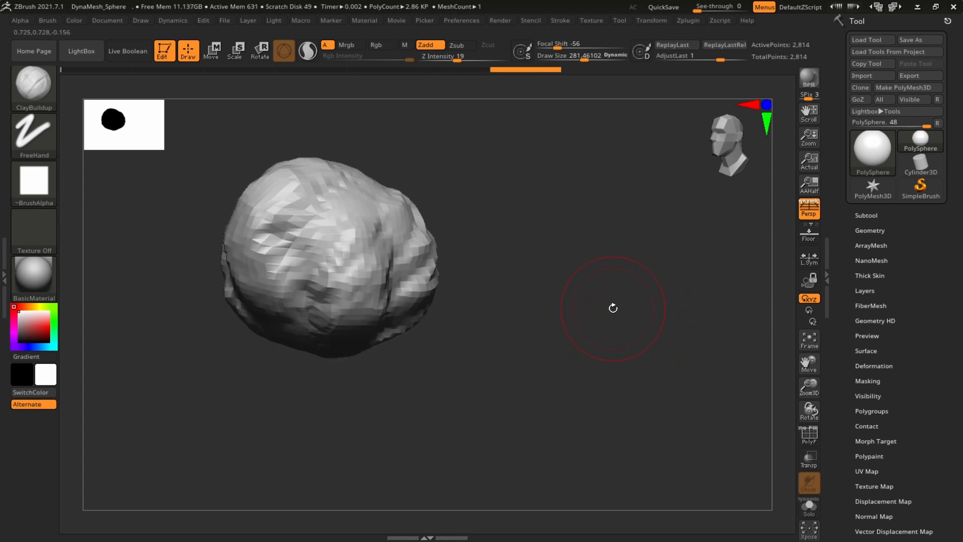
mouse_move(508, 325)
left_mouse_down()
mouse_move(656, 211)
mouse_move(611, 237)
left_mouse_up()
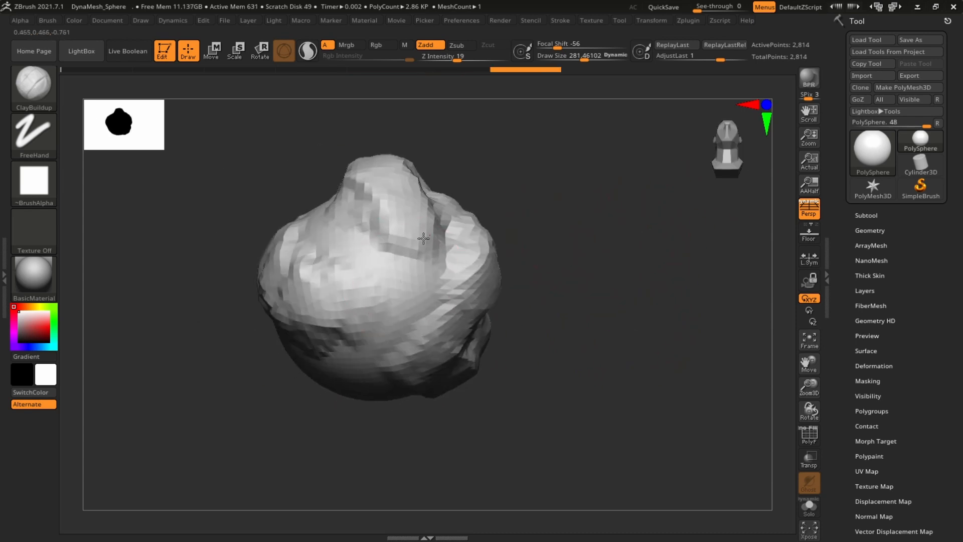
left_click_drag(346, 283, 407, 333)
mouse_move(542, 326)
left_mouse_down()
mouse_move(619, 292)
mouse_move(654, 294)
mouse_move(635, 299)
left_mouse_up()
Carve hollows into the lump with inverted ClayBuildup strokes, adding some raised strokes between them.
key("alt")
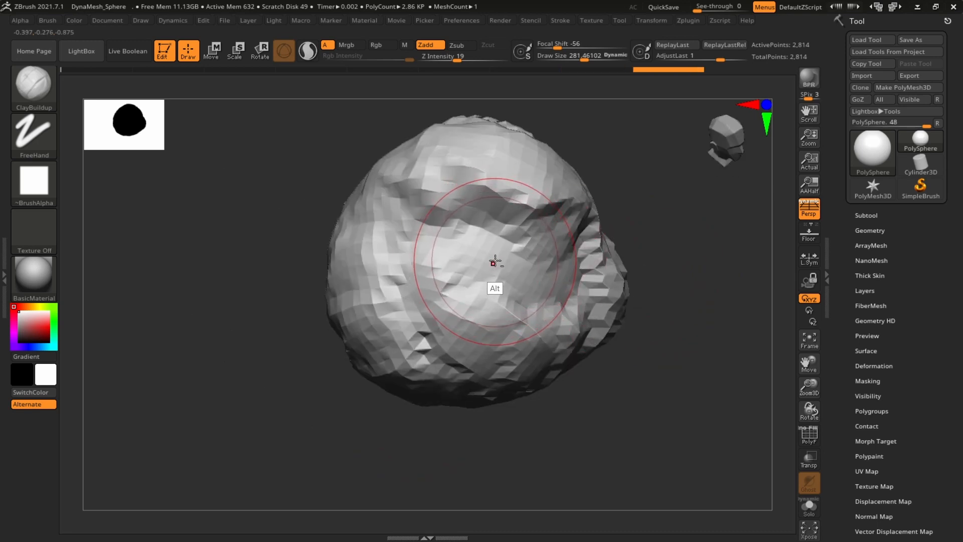
mouse_move(492, 262)
left_mouse_down("alt")
mouse_move(423, 230)
mouse_move(458, 314)
mouse_move(513, 368)
left_mouse_up("alt")
mouse_move(622, 351)
left_mouse_down()
mouse_move(708, 211)
mouse_move(725, 219)
mouse_move(600, 282)
left_mouse_up()
mouse_move(391, 250)
left_mouse_down()
mouse_move(421, 375)
mouse_move(517, 222)
left_mouse_up()
left_click_drag(389, 275, 377, 369)
mouse_move(577, 352)
left_mouse_down()
mouse_move(481, 321)
mouse_move(441, 341)
mouse_move(507, 314)
left_mouse_up()
left_click_drag(445, 253, 458, 391, "alt")
left_click_drag(472, 427, 597, 296)
mouse_move(501, 253)
left_mouse_down("alt")
mouse_move(475, 284)
mouse_move(576, 269)
mouse_move(542, 384)
mouse_move(702, 341)
left_mouse_up("alt")
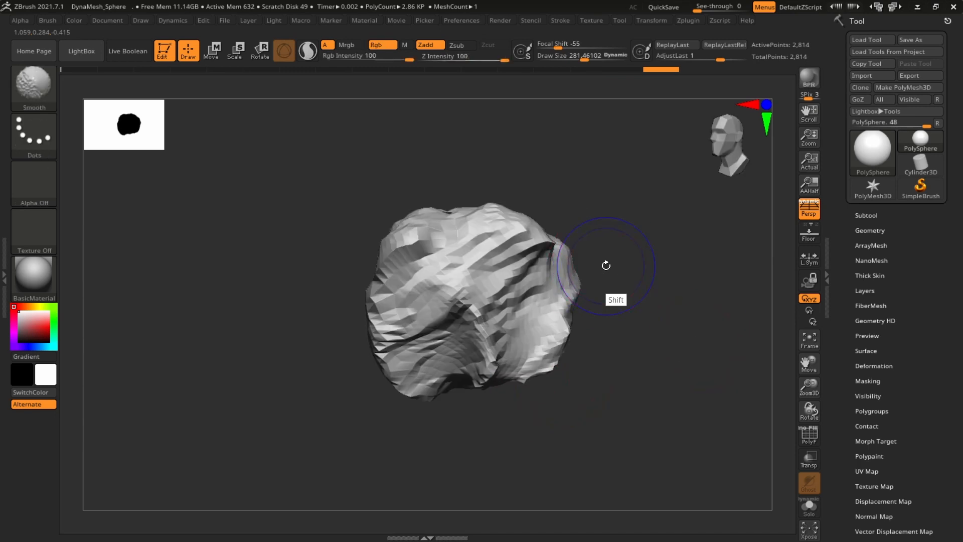
Smooth the rough, jagged surface of the lump from several sides.
mouse_move(571, 277)
left_mouse_down("shift")
mouse_move(598, 273)
mouse_move(512, 303)
mouse_move(474, 273)
mouse_move(477, 358)
mouse_move(404, 301)
mouse_move(517, 241)
mouse_move(567, 292)
mouse_move(544, 351)
left_mouse_up("shift")
mouse_move(669, 288)
left_mouse_down()
mouse_move(619, 269)
mouse_move(602, 306)
mouse_move(712, 290)
left_mouse_up()
mouse_move(517, 246)
left_mouse_down()
mouse_move(465, 288)
mouse_move(509, 437)
mouse_move(480, 271)
mouse_move(516, 416)
mouse_move(525, 346)
left_mouse_up()
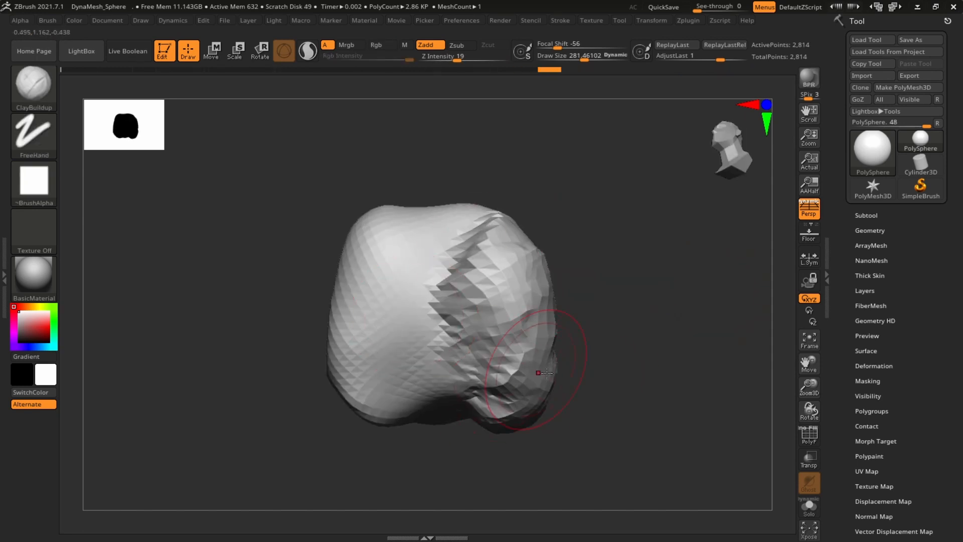
left_click_drag(478, 287, 443, 399, "shift")
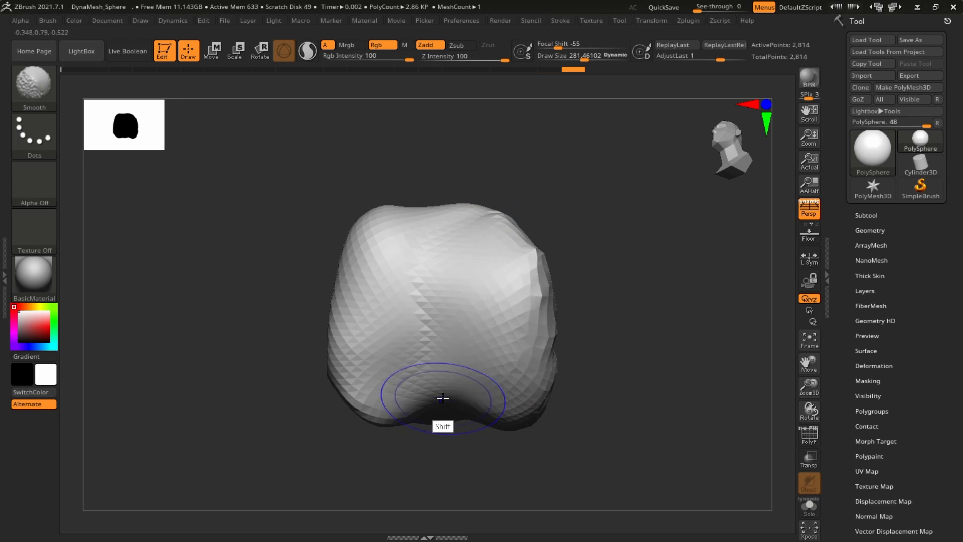
left_click_drag(483, 244, 516, 417, "shift")
mouse_move(456, 525)
left_mouse_down("alt")
mouse_move(677, 295)
mouse_move(607, 389)
mouse_move(623, 316)
mouse_move(628, 338)
mouse_move(615, 323)
mouse_move(643, 359)
left_mouse_up("alt")
key("shift")
left_click(320, 165)
left_click_drag(489, 301, 504, 348, "shift")
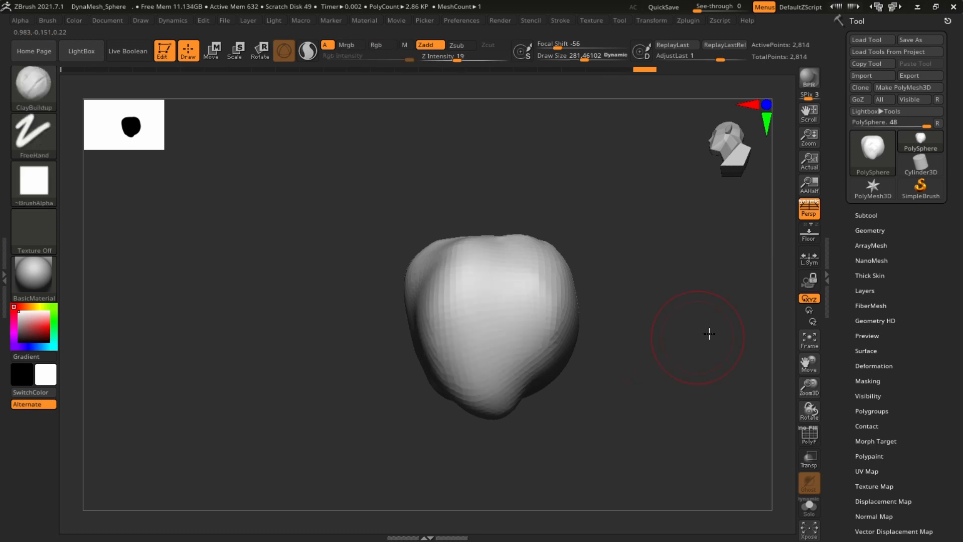
Build up clay on both sides of the smoothed form's front and carve between them with an inverted stroke.
left_click_drag(710, 333, 671, 279, "alt")
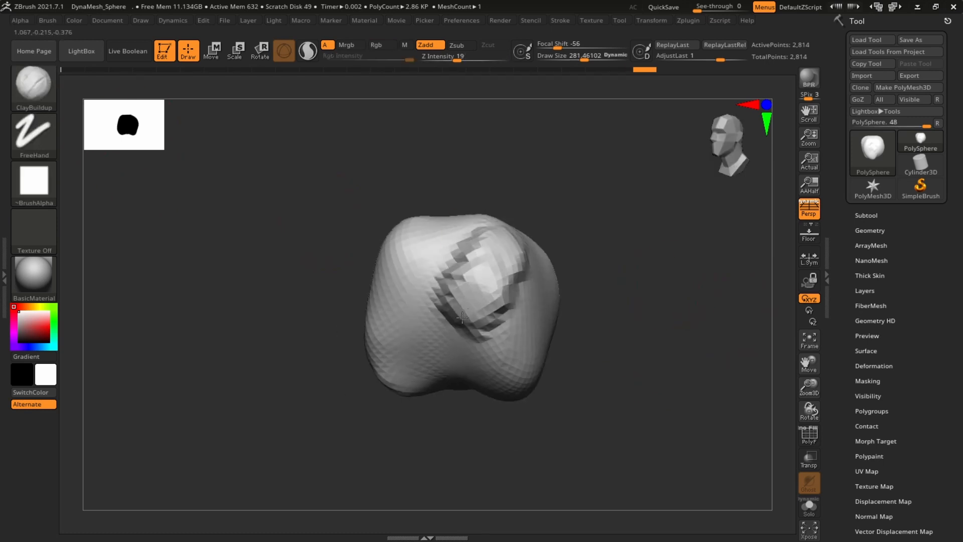
mouse_move(462, 317)
left_mouse_down()
mouse_move(500, 349)
mouse_move(485, 286)
left_mouse_up()
left_click_drag(572, 265, 627, 248)
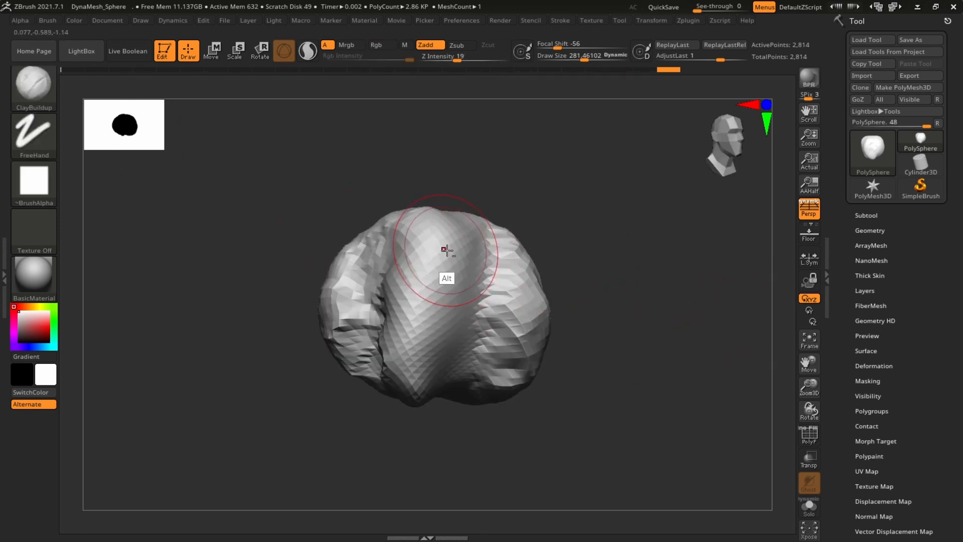
mouse_move(447, 251)
left_mouse_down("alt")
mouse_move(419, 301)
mouse_move(424, 262)
mouse_move(482, 301)
left_mouse_up("alt")
left_click_drag(608, 279, 537, 271)
Carve into the side of the form toward its back with inverted ClayBuildup strokes.
left_click_drag(667, 270, 622, 273)
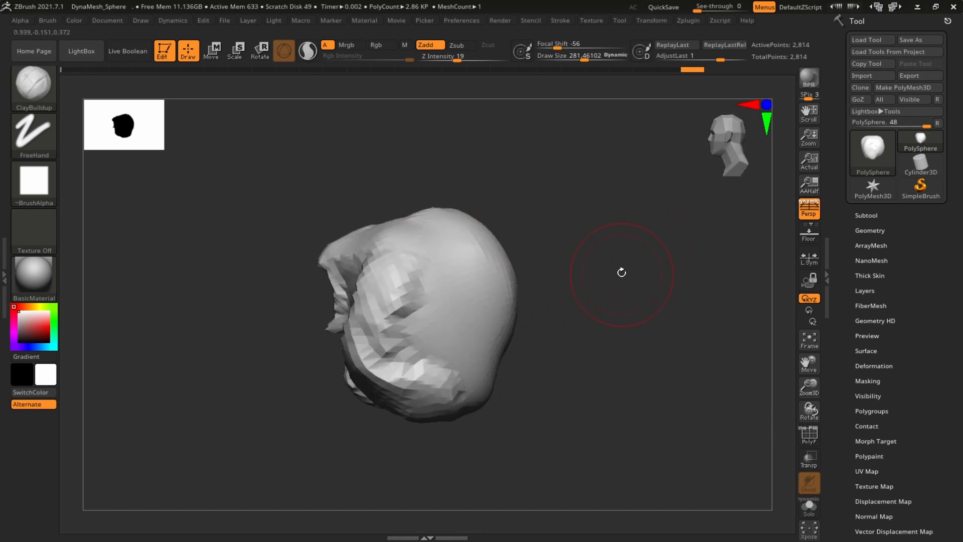
mouse_move(402, 256)
left_mouse_down("alt")
mouse_move(426, 361)
mouse_move(458, 411)
left_mouse_up("alt")
left_click_drag(620, 321, 568, 320)
mouse_move(451, 246)
left_mouse_down("alt")
mouse_move(428, 261)
mouse_move(430, 377)
left_mouse_up("alt")
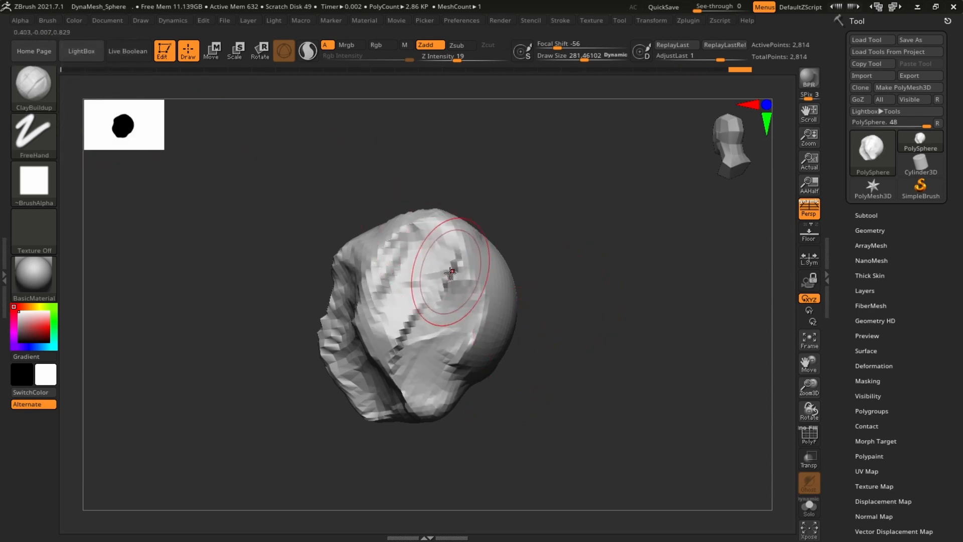
left_click_drag(618, 277, 614, 251, "alt")
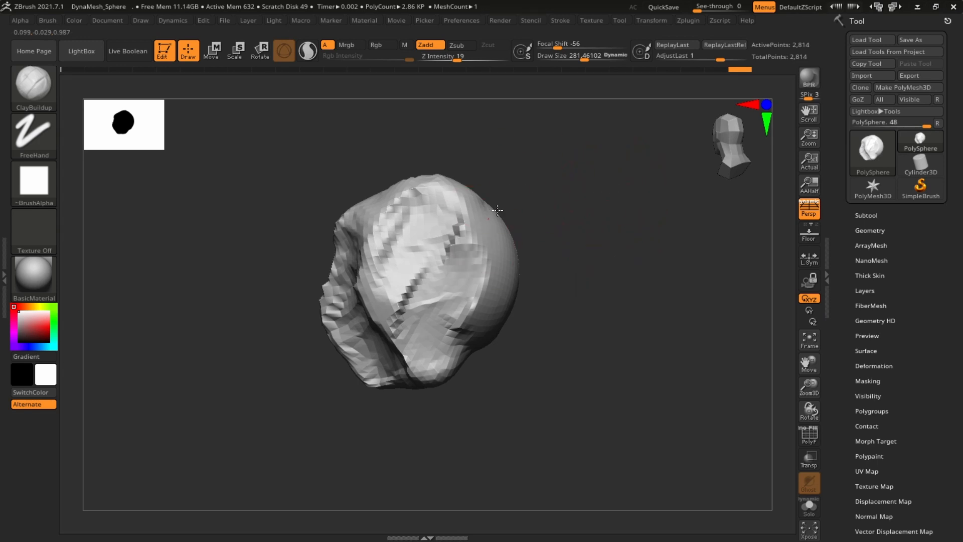
Choose the Move brush from the sculpting brushes whose names start with M.
key("b")
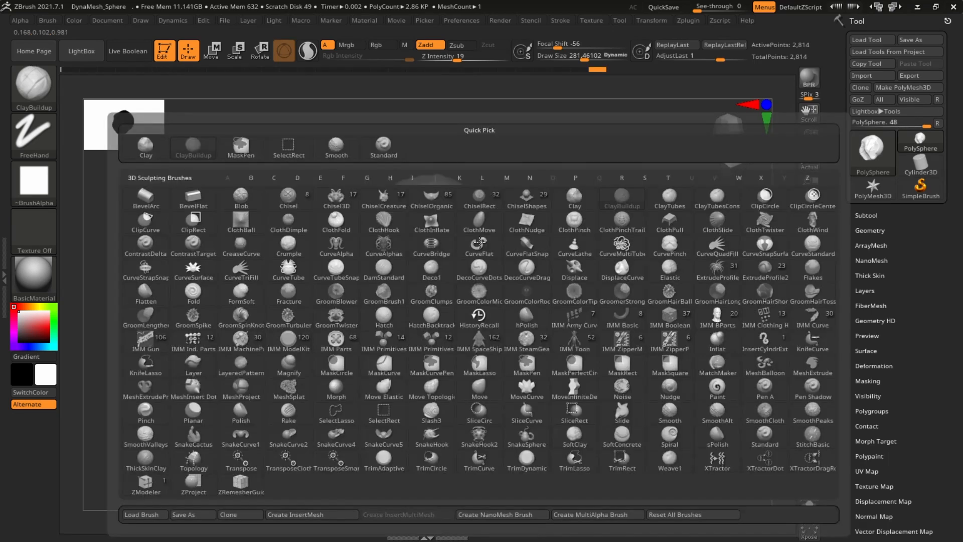
key("m")
key("v")
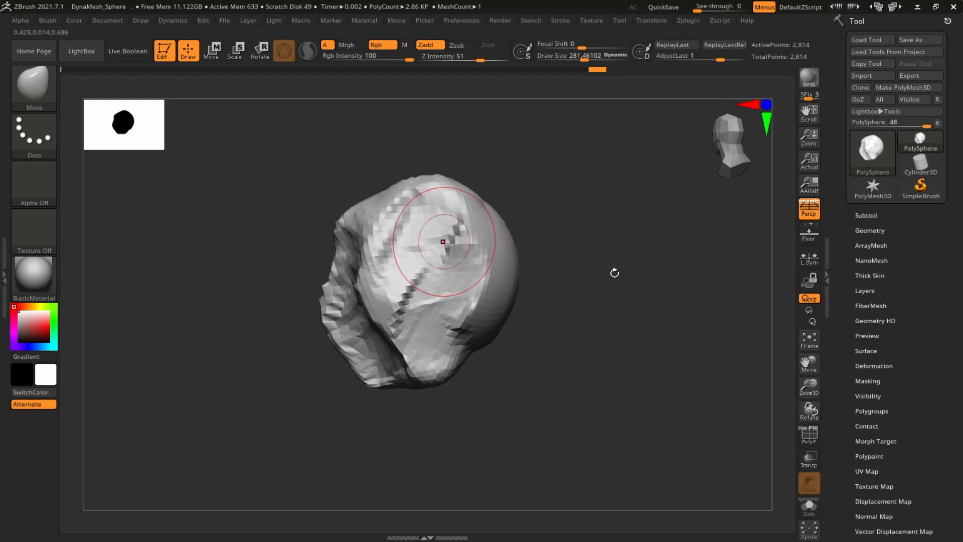
left_click_drag(613, 271, 464, 275)
key("ctrl")
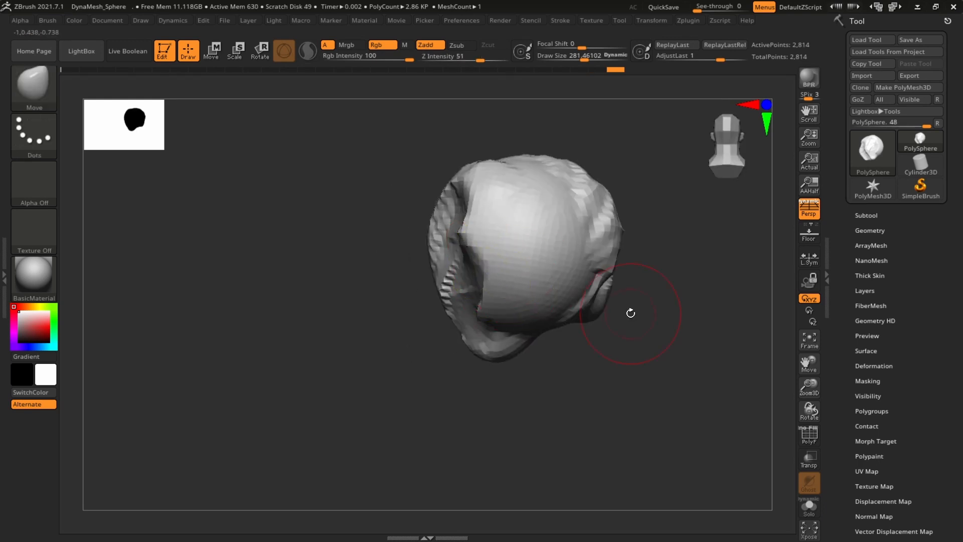
key("b")
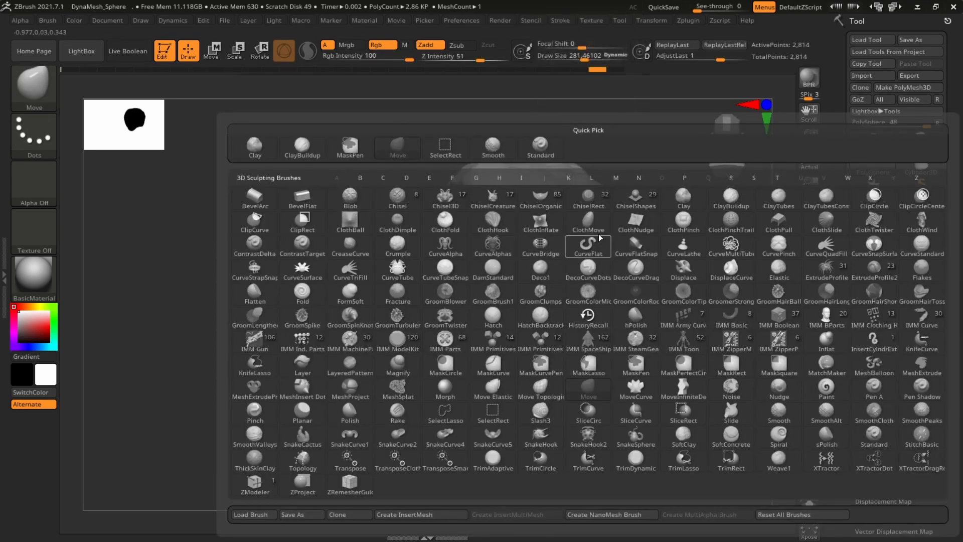
key("m")
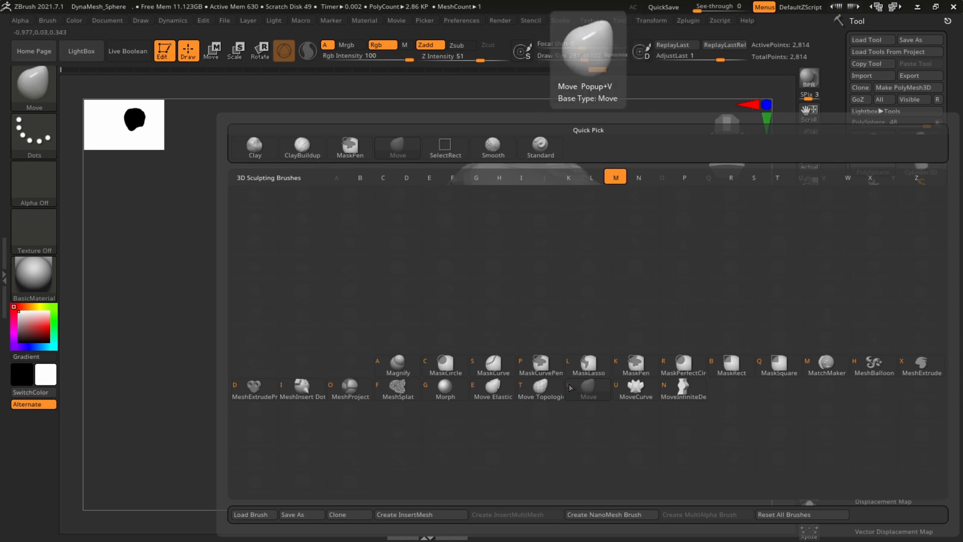
key("v")
left_click_drag(656, 271, 355, 214)
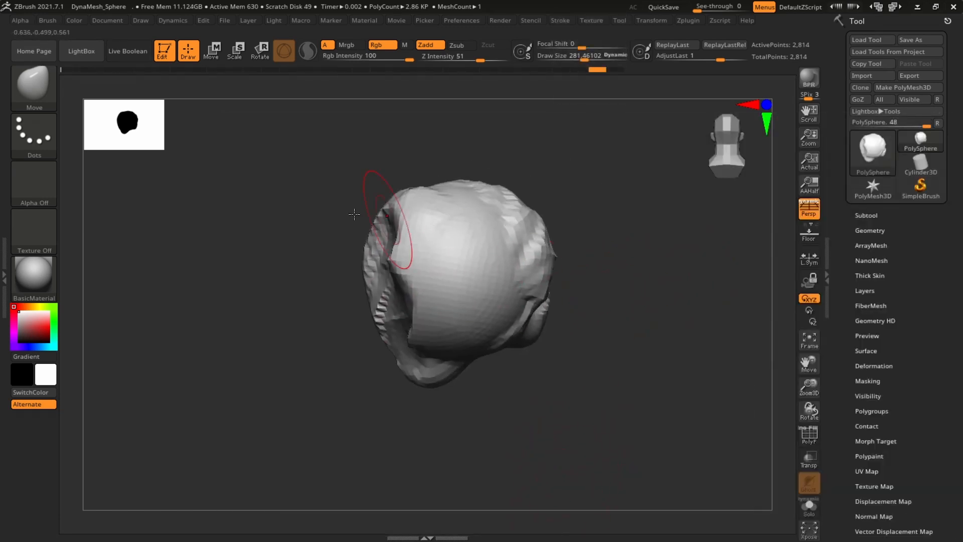
Switch to the ClayBuildup brush, then choose Move again from the full brush palette.
key("b")
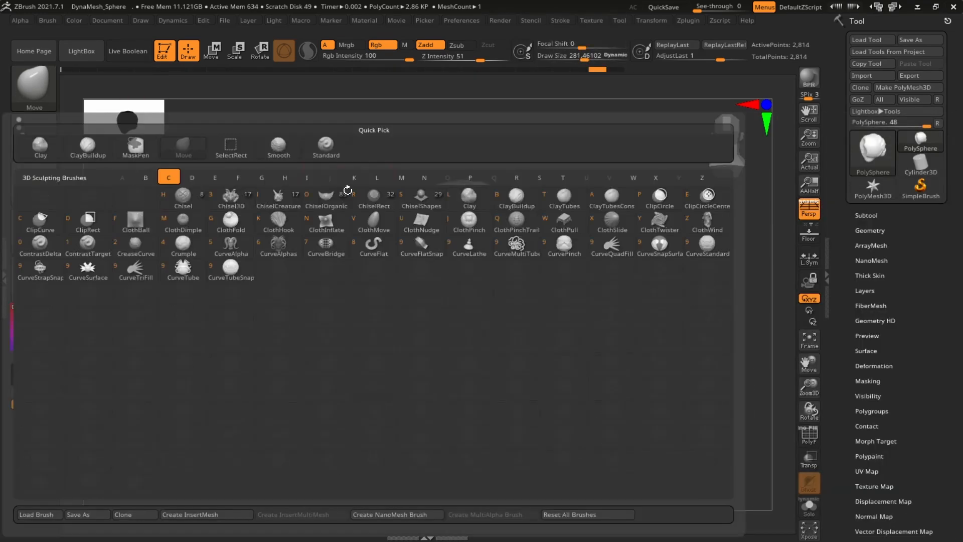
left_click(68, 135)
key("b")
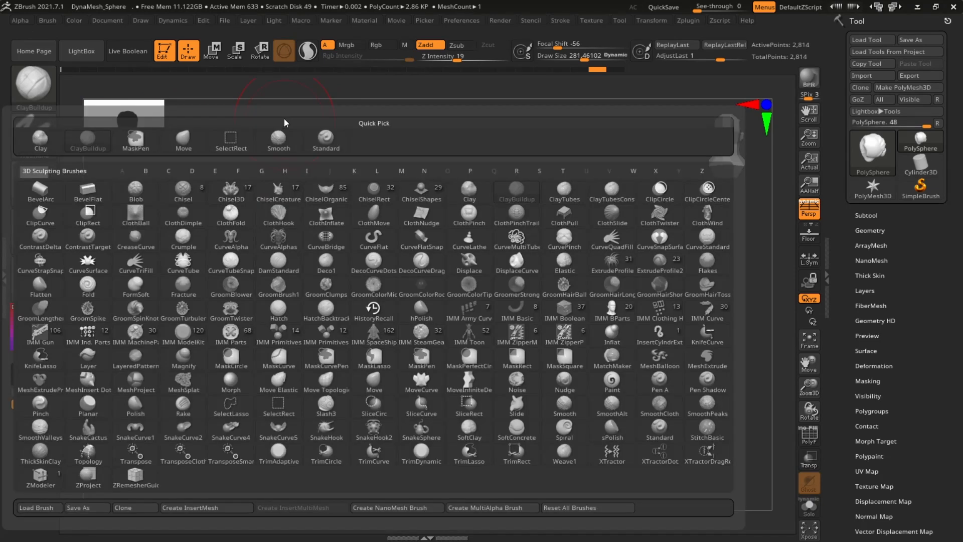
left_click(31, 79)
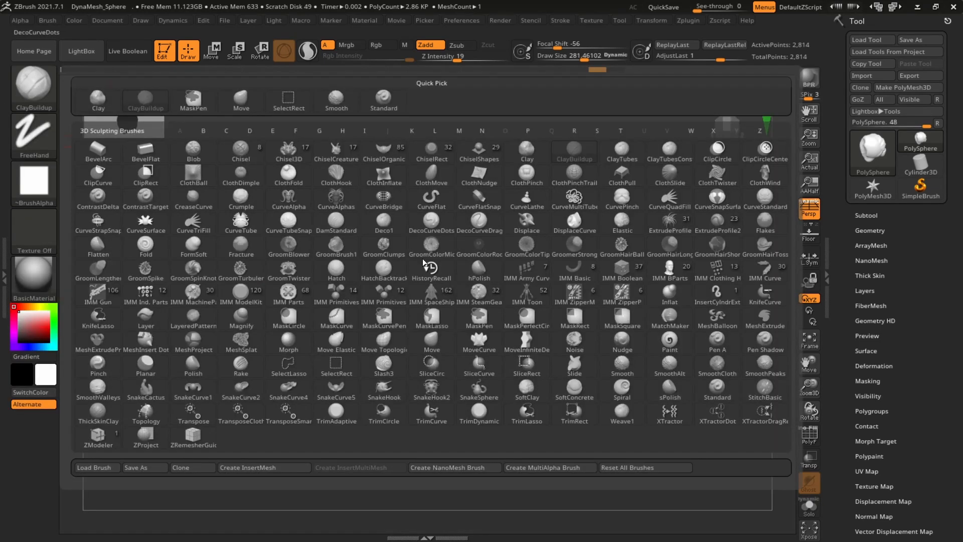
left_click(432, 343)
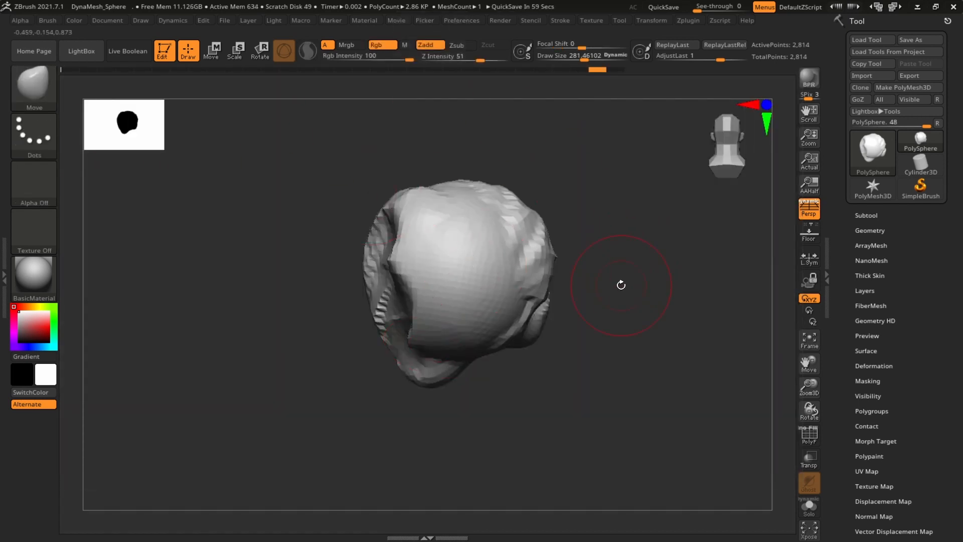
Set the Move brush's draw size to about 357, then try pulling the form outward into a point and undo it.
key("s")
left_click_drag(651, 234, 657, 234)
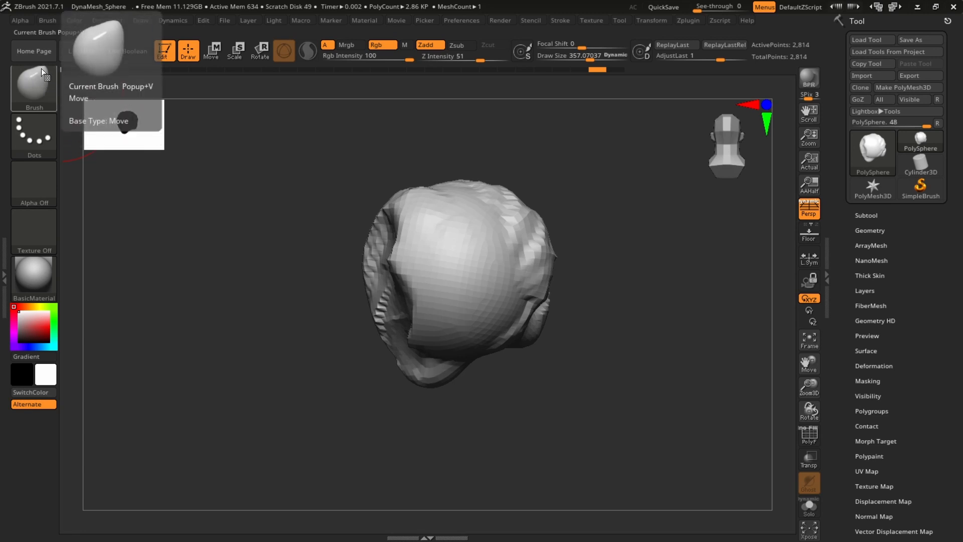
left_click_drag(673, 256, 619, 308, "alt")
left_click_drag(452, 288, 566, 199)
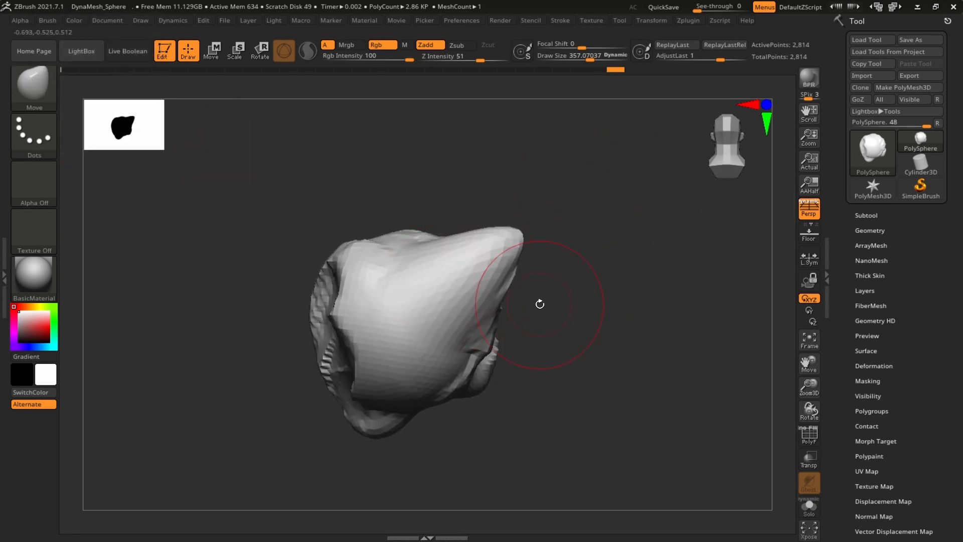
key("ctrl+z")
Raise the Move brush's draw size to about 482.
key("s")
mouse_move(549, 294)
left_mouse_down()
mouse_move(562, 300)
mouse_move(541, 296)
left_mouse_up()
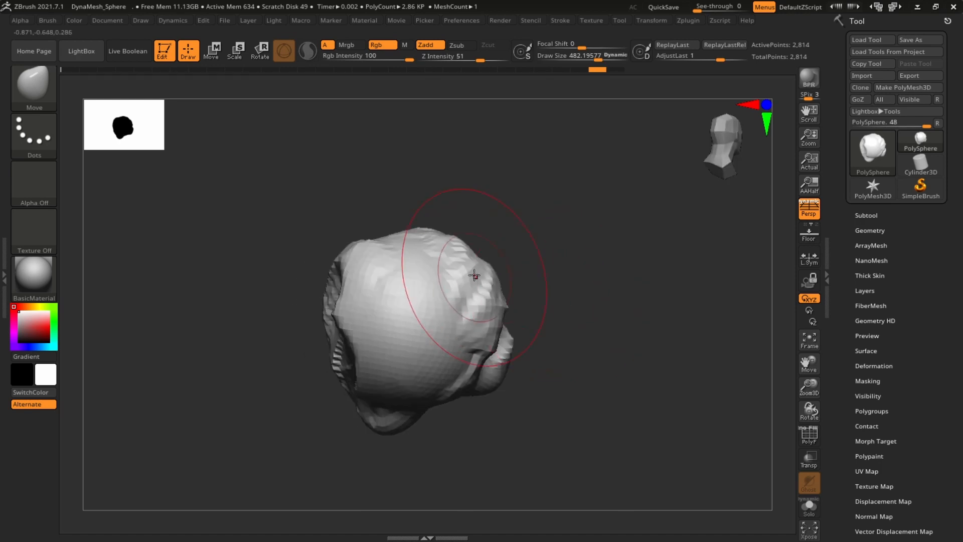
Set the Move brush's draw size to about 580 and pull the form's side and lower edge outward into lobes.
key("s")
left_click_drag(479, 275, 486, 276)
left_click_drag(580, 271, 590, 276)
left_click_drag(468, 288, 544, 279)
left_click_drag(604, 304, 645, 341)
left_click_drag(411, 266, 477, 386)
mouse_move(597, 381)
left_mouse_down()
mouse_move(614, 395)
mouse_move(585, 389)
left_mouse_up()
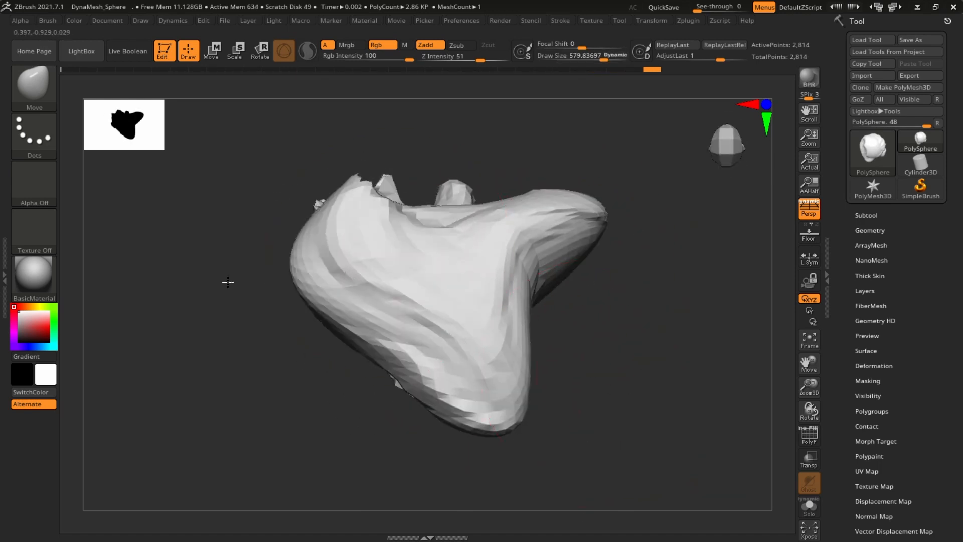
Pull the form's remaining edges outward with the Move brush to widen it into a broad slab.
left_click_drag(304, 281, 248, 281)
left_click_drag(577, 254, 607, 286)
left_click_drag(552, 321, 600, 356)
left_click_drag(374, 352, 329, 396)
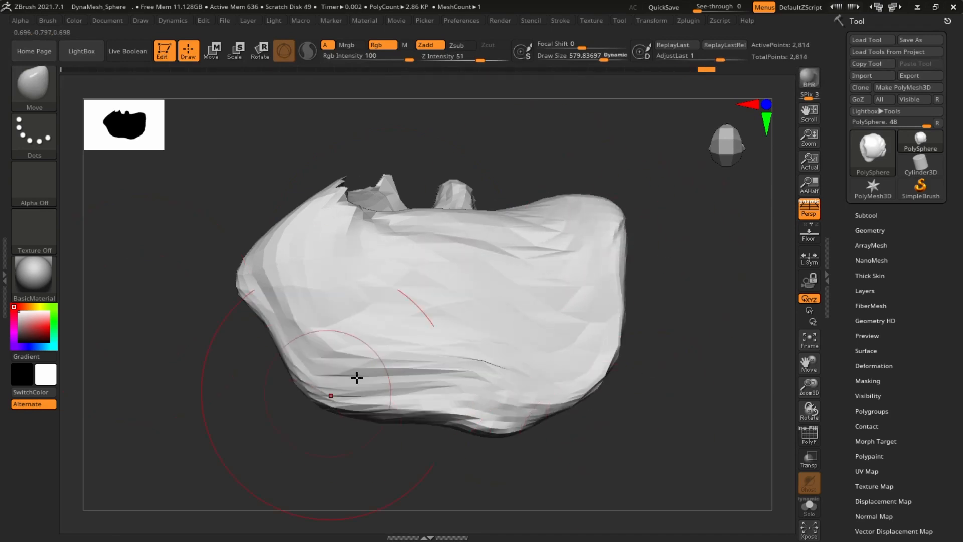
left_click_drag(392, 401, 381, 424)
Pull the form's underside, sides and upper edge into points with the Move brush from a new angle.
mouse_move(630, 382)
left_mouse_down("alt")
mouse_move(621, 305)
mouse_move(659, 280)
mouse_move(649, 286)
left_mouse_up("alt")
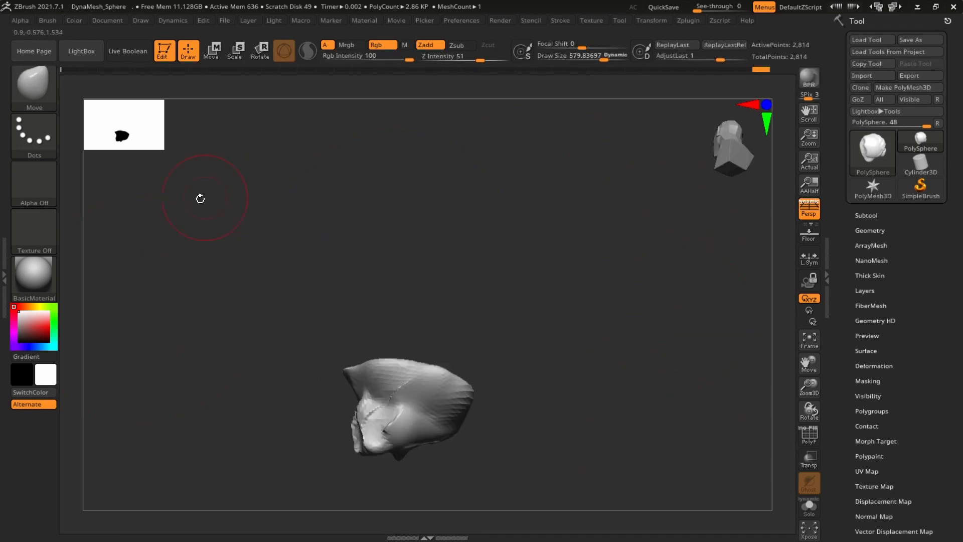
left_click_drag(566, 321, 657, 292, "alt")
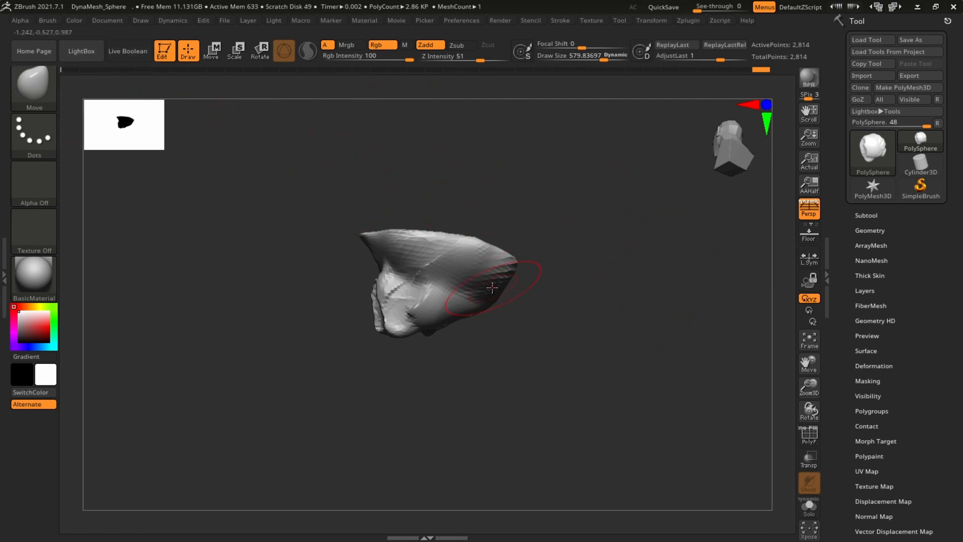
left_click_drag(501, 273, 498, 327)
left_click_drag(418, 315, 415, 372)
left_click_drag(390, 286, 323, 321)
left_click_drag(478, 297, 525, 223)
left_click_drag(587, 251, 609, 346)
mouse_move(420, 254)
left_mouse_down()
mouse_move(415, 183)
mouse_move(447, 194)
left_mouse_up()
Pull further lobes out of both sides of the form with the Move brush.
mouse_move(606, 283)
left_mouse_down()
mouse_move(628, 254)
mouse_move(651, 277)
left_mouse_up()
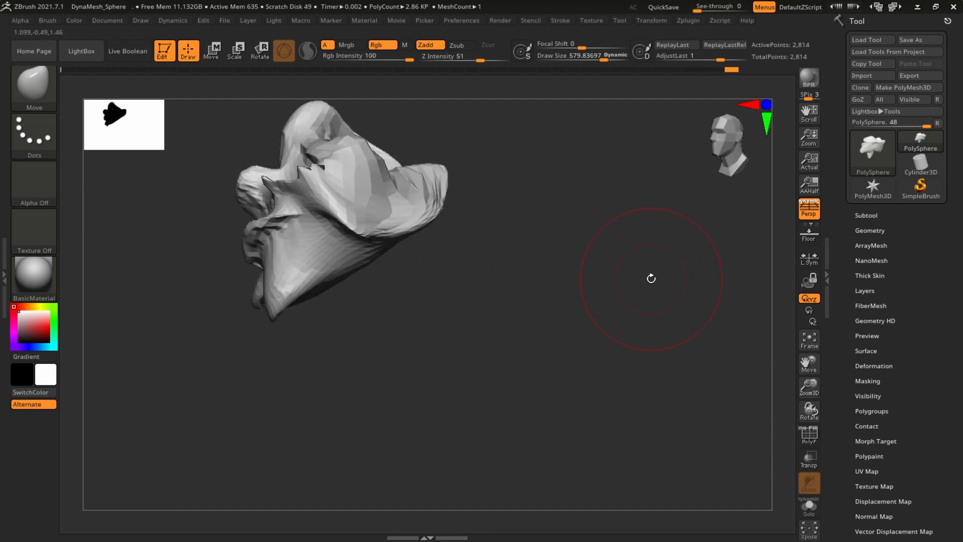
left_click_drag(301, 200, 209, 155)
mouse_move(597, 251)
left_mouse_down()
mouse_move(631, 292)
mouse_move(482, 249)
left_mouse_up()
mouse_move(352, 301)
left_mouse_down()
mouse_move(377, 353)
mouse_move(633, 291)
left_mouse_up()
left_click_drag(492, 231, 512, 233)
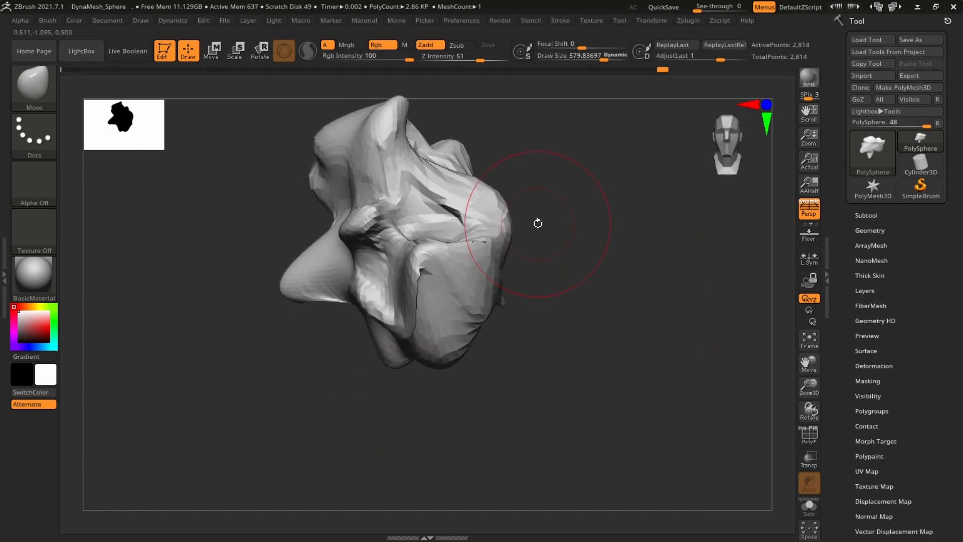
Try smoothing the pulled form with broad strokes, then undo the smoothing.
left_click_drag(700, 270, 711, 290, "alt")
mouse_move(460, 220)
left_mouse_down("shift")
mouse_move(491, 278)
mouse_move(407, 282)
mouse_move(364, 177)
mouse_move(515, 370)
mouse_move(637, 331)
left_mouse_up("shift")
mouse_move(577, 271)
left_mouse_down("shift")
mouse_move(589, 209)
mouse_move(682, 153)
mouse_move(498, 353)
mouse_move(576, 308)
mouse_move(531, 486)
mouse_move(636, 283)
left_mouse_up("shift")
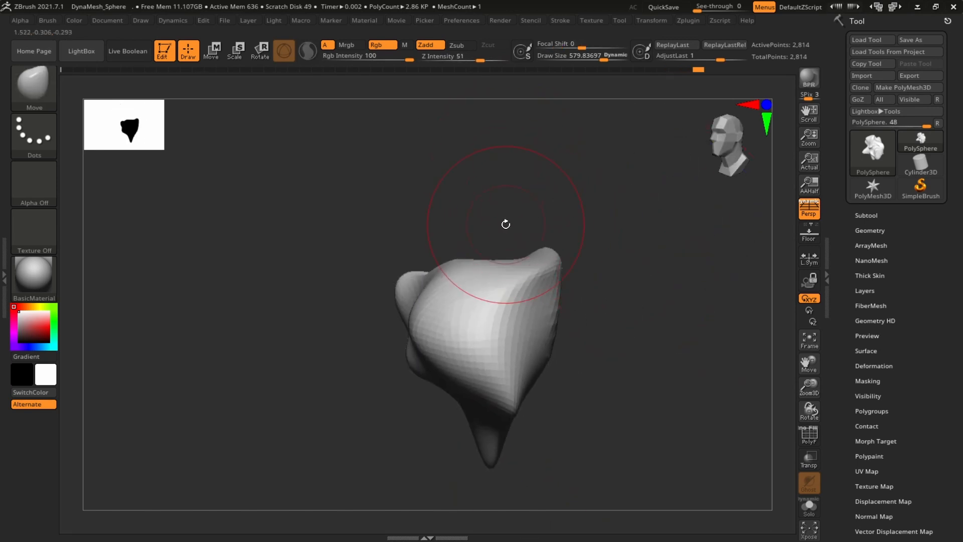
key("ctrl+z")
key("ctrl+z")
key("ctrl+z")
key("ctrl+z")
key("ctrl+z")
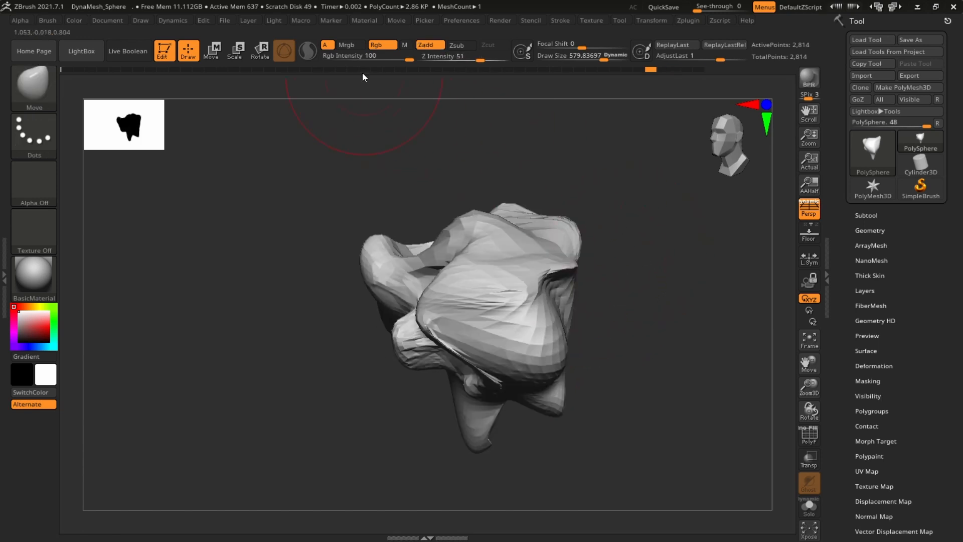
Try smoothing the front of the form with the Smooth brush at Z Intensity 100.
key("shift")
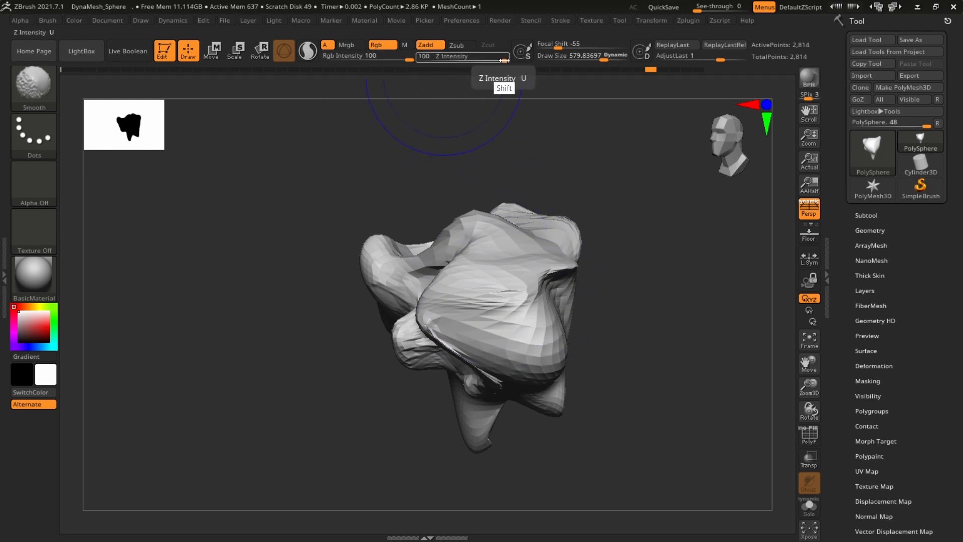
mouse_move(570, 225)
left_mouse_down("shift")
mouse_move(424, 350)
mouse_move(585, 439)
left_mouse_up("shift")
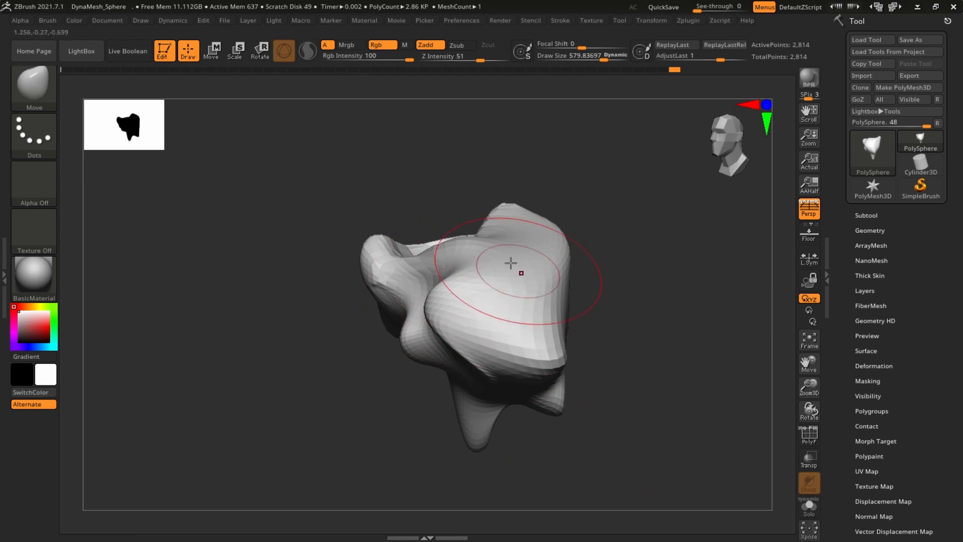
left_click_drag(552, 388, 640, 278)
Set the Smooth brush's Z Intensity to 25 and gently smooth the form from several sides.
key("shift")
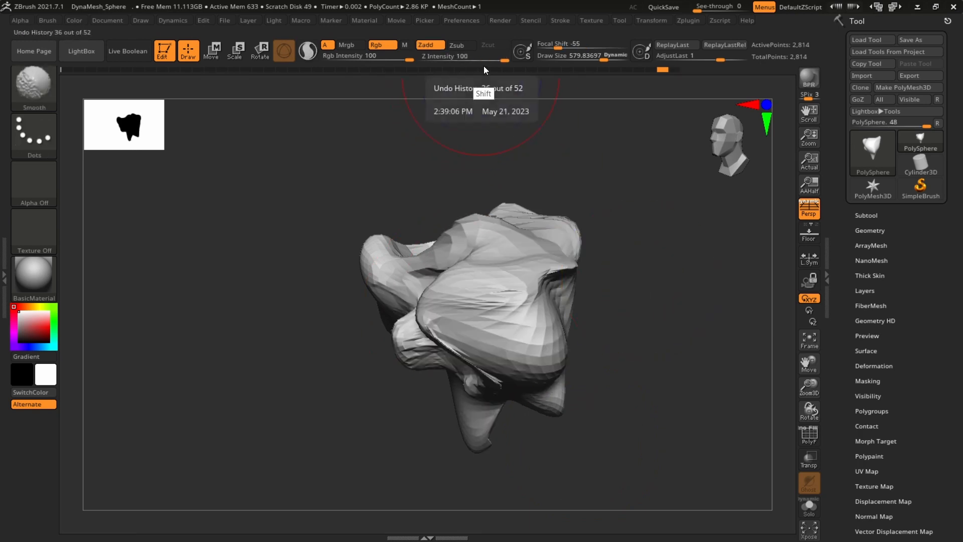
left_click_drag(505, 59, 463, 75, "shift")
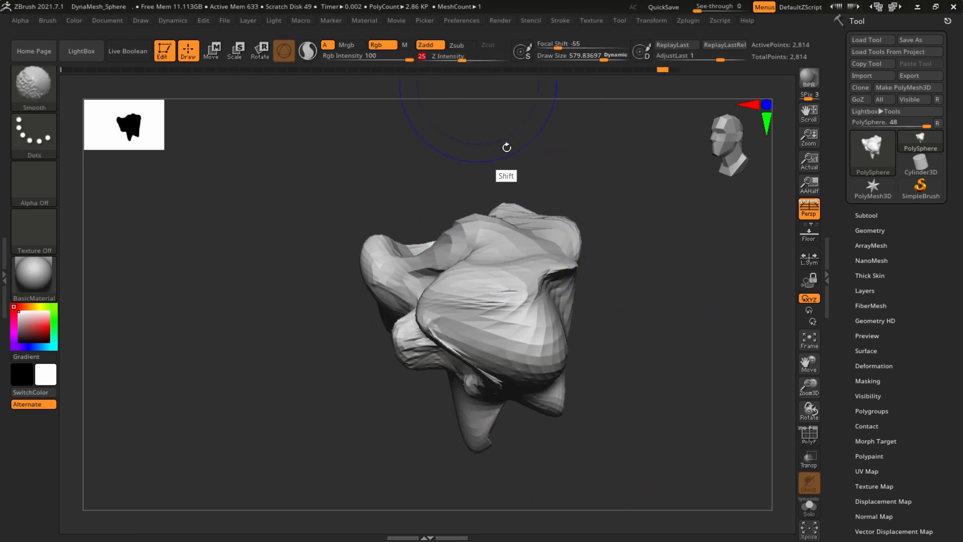
mouse_move(530, 314)
left_mouse_down("shift")
mouse_move(479, 329)
mouse_move(525, 343)
left_mouse_up("shift")
left_click_drag(622, 383, 707, 371)
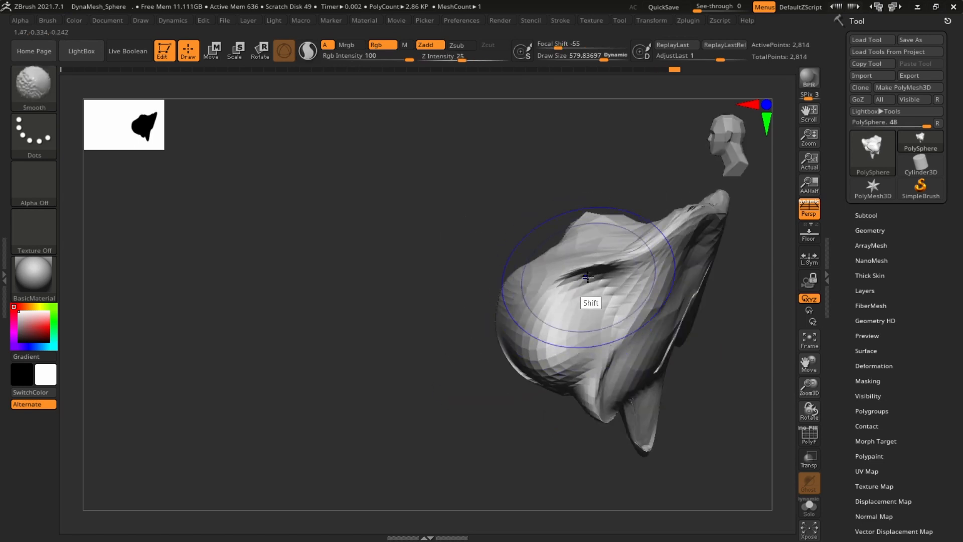
mouse_move(591, 275)
left_mouse_down("shift")
mouse_move(607, 290)
mouse_move(622, 282)
left_mouse_up("shift")
left_click_drag(690, 381, 624, 367)
mouse_move(428, 271)
left_mouse_down("shift")
mouse_move(430, 299)
mouse_move(467, 362)
left_mouse_up("shift")
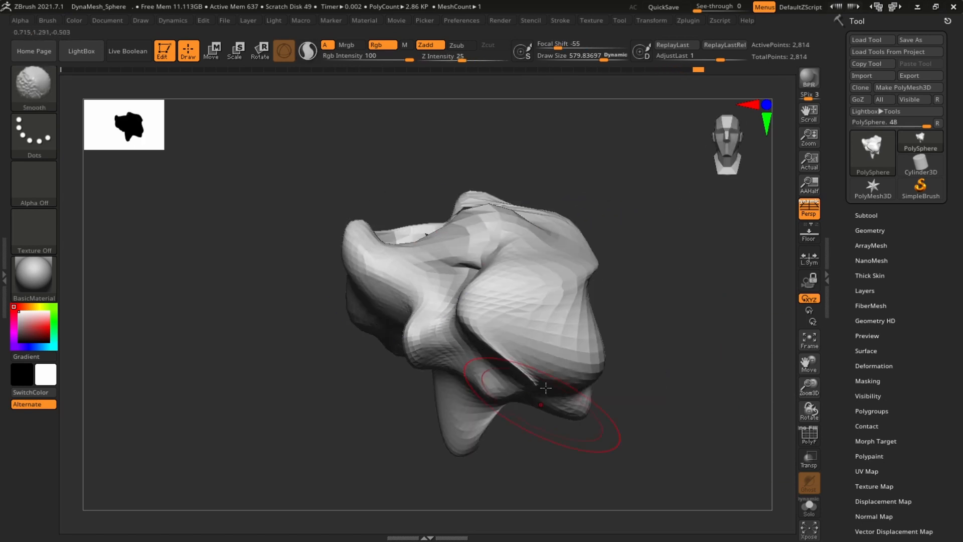
left_click_drag(486, 310, 464, 307, "shift")
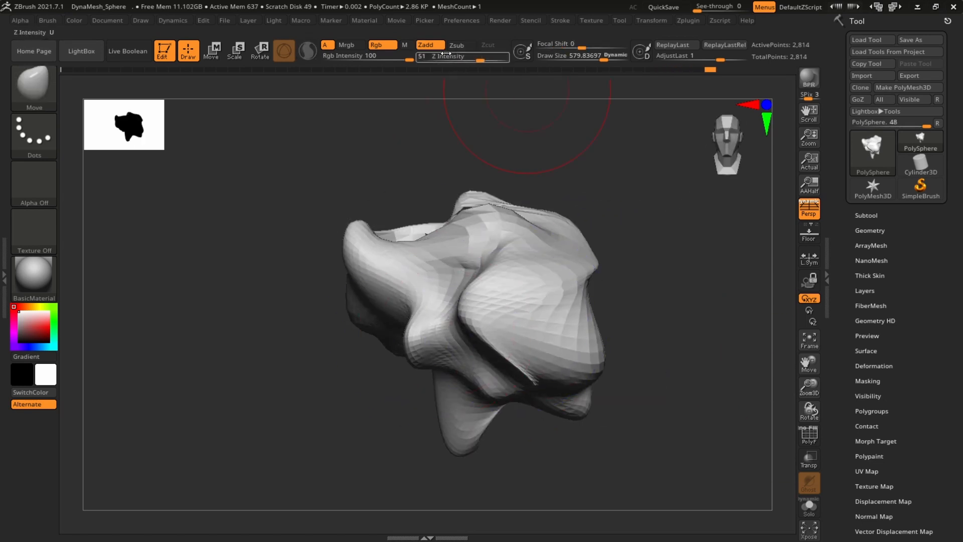
Set the Smooth brush's Z Intensity to 100.
key("shift")
key("shift")
key("shift")
key("shift")
key("shift")
left_click(335, 167)
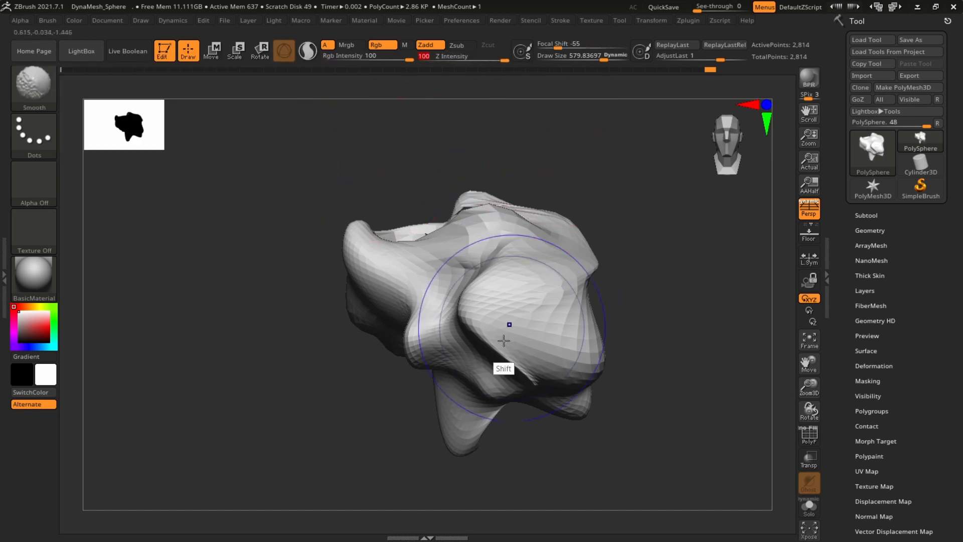
Smooth the form strongly from several sides, then pull its surface into a new shape with the Move brush.
mouse_move(504, 338)
left_mouse_down("shift")
mouse_move(456, 323)
mouse_move(401, 271)
left_mouse_up("shift")
mouse_move(581, 430)
left_mouse_down()
mouse_move(552, 204)
mouse_move(634, 271)
mouse_move(491, 134)
mouse_move(648, 344)
mouse_move(628, 360)
mouse_move(637, 191)
left_mouse_up()
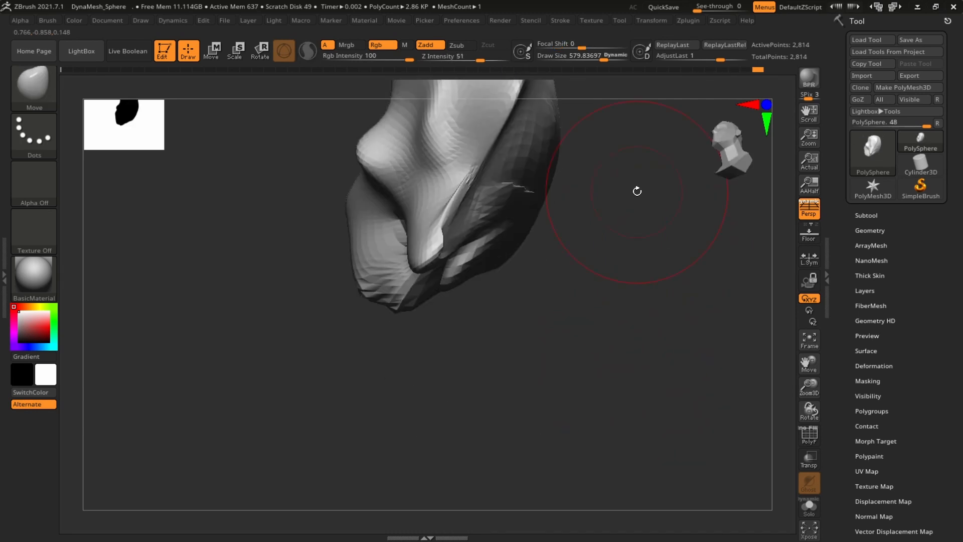
left_click_drag(690, 172, 662, 269)
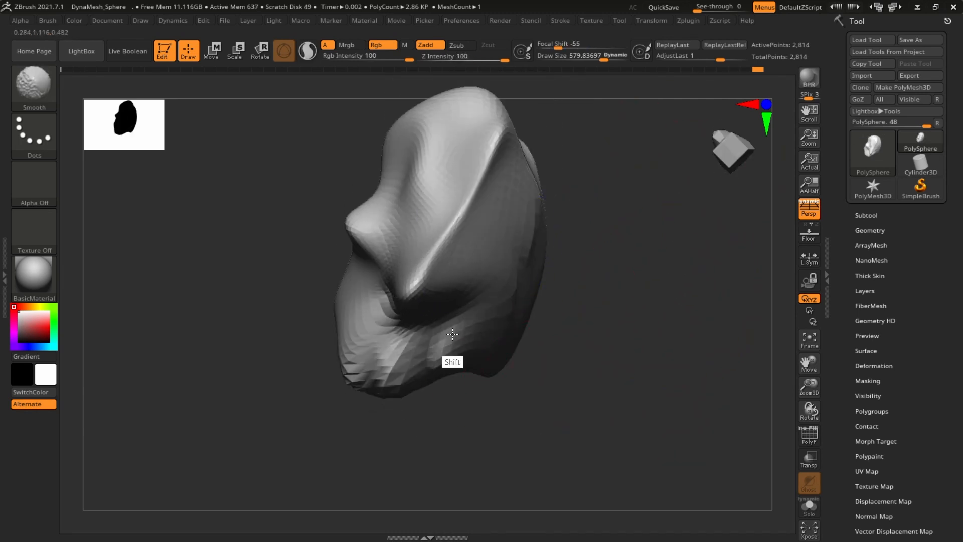
left_click_drag(577, 261, 619, 254)
mouse_move(434, 166)
left_mouse_down("shift")
mouse_move(475, 271)
mouse_move(257, 237)
left_mouse_up("shift")
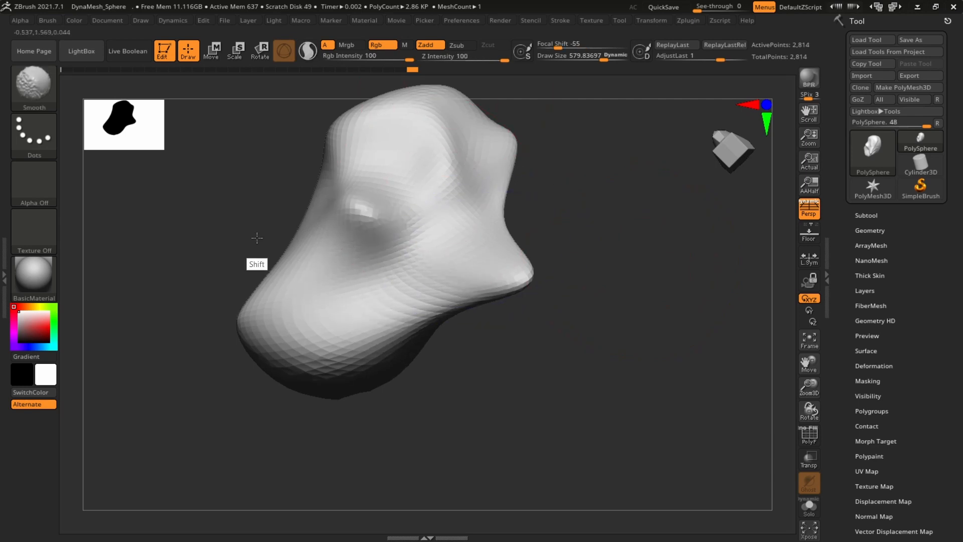
mouse_move(590, 301)
left_mouse_down("alt")
mouse_move(586, 250)
mouse_move(526, 263)
left_mouse_up("alt")
mouse_move(455, 228)
left_mouse_down()
mouse_move(531, 286)
mouse_move(271, 381)
mouse_move(404, 448)
left_mouse_up()
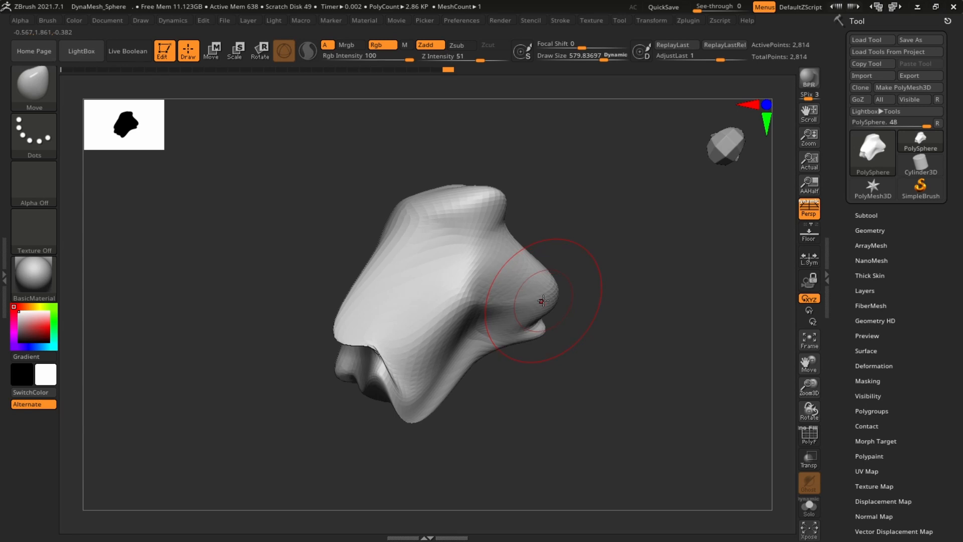
Choose the SnakeHook brush, dismiss its SculptrisPro note, and set the draw size to about 314.
key("b")
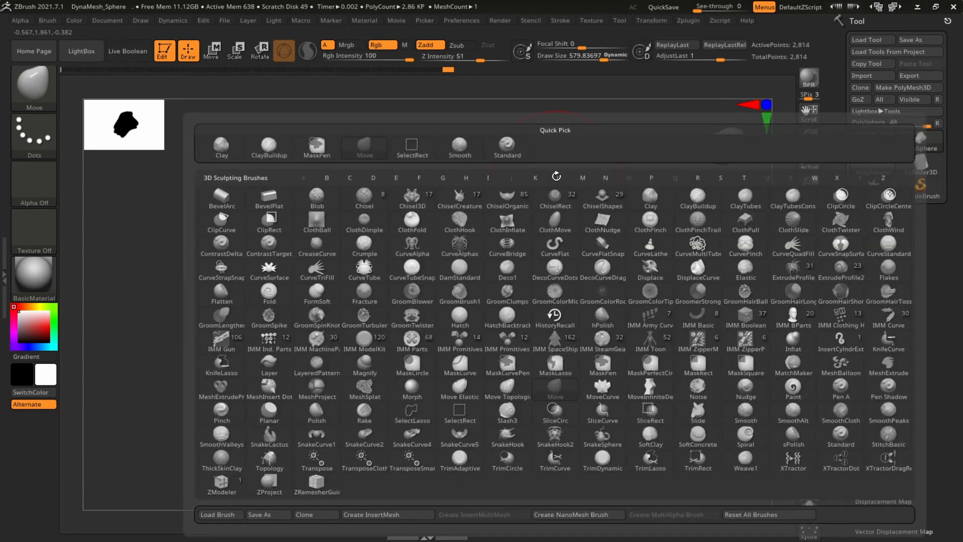
key("s")
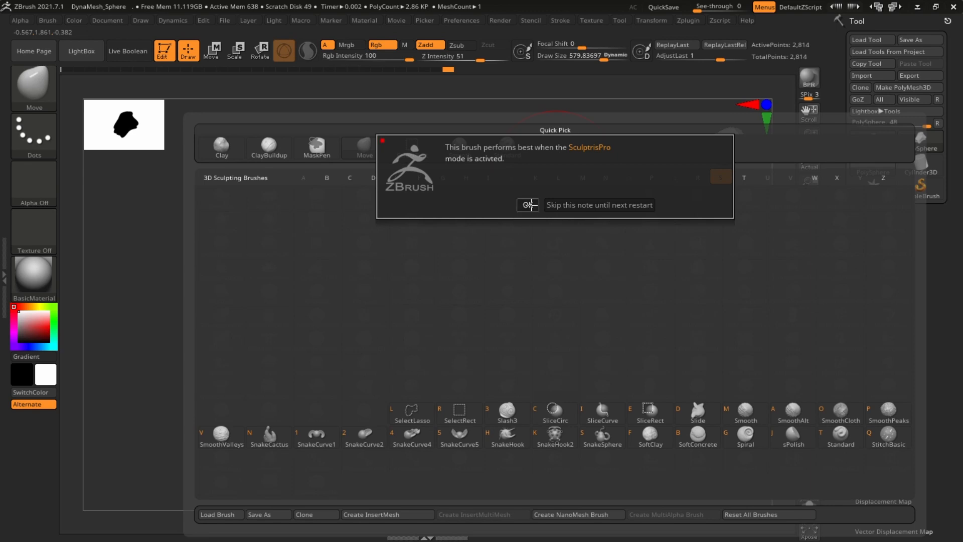
left_click(529, 205)
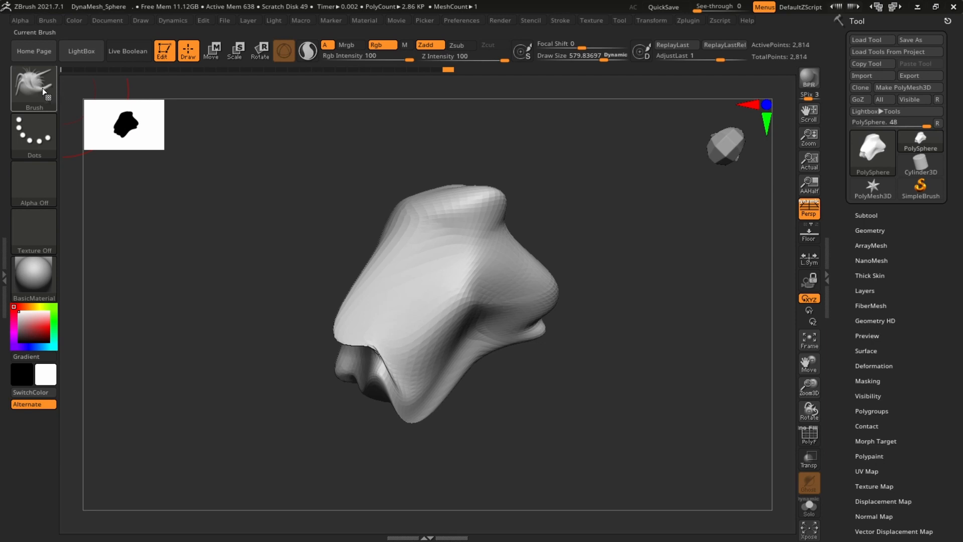
key("s")
left_click_drag(498, 276, 479, 275)
Try pulling a horn out of the form's upper corner with SnakeHook, undoing each attempt.
left_click_drag(537, 178, 522, 234, "alt")
mouse_move(470, 265)
left_mouse_down()
mouse_move(487, 231)
mouse_move(554, 227)
left_mouse_up()
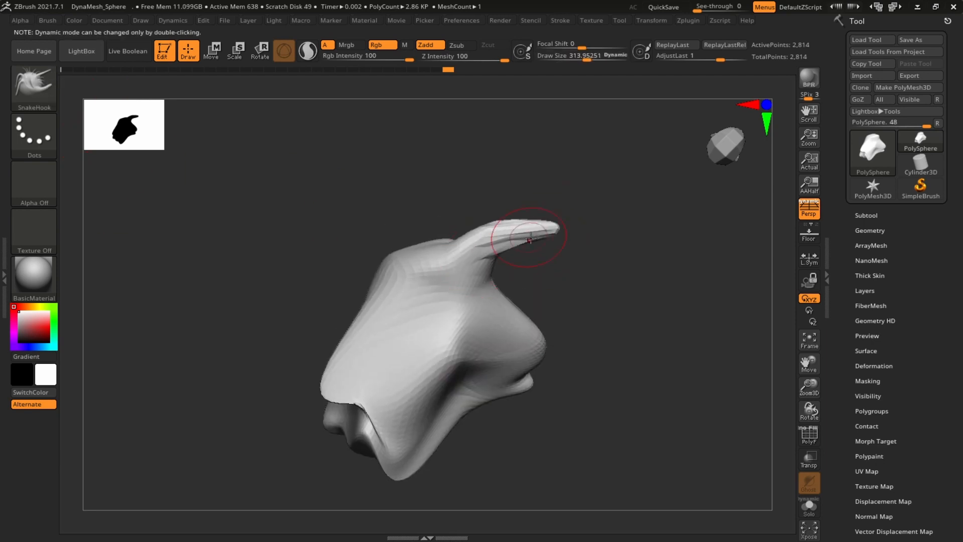
key("ctrl+z")
mouse_move(490, 257)
left_mouse_down()
mouse_move(539, 232)
mouse_move(624, 231)
mouse_move(667, 152)
left_mouse_up()
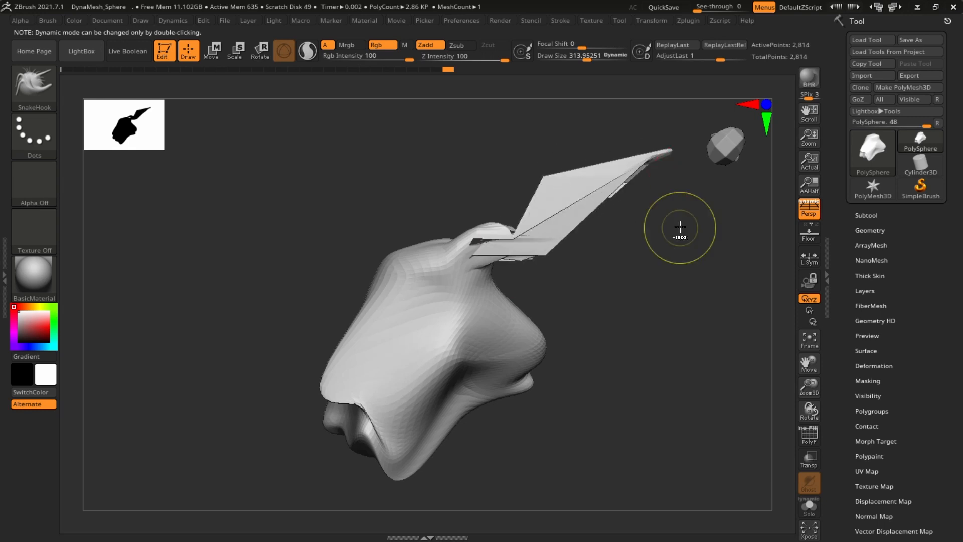
key("ctrl+z")
Try pulling three long spikes out of the top and side of the form with SnakeHook, then undo them.
mouse_move(482, 270)
left_mouse_down()
mouse_move(563, 245)
mouse_move(663, 168)
mouse_move(675, 197)
left_mouse_up()
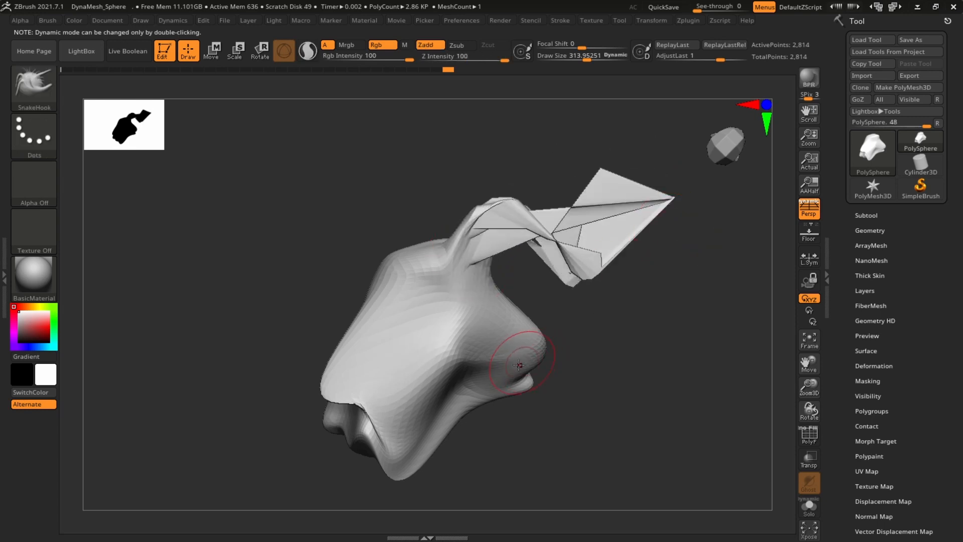
mouse_move(517, 344)
left_mouse_down()
mouse_move(629, 354)
mouse_move(727, 235)
left_mouse_up()
left_click_drag(423, 286, 316, 123)
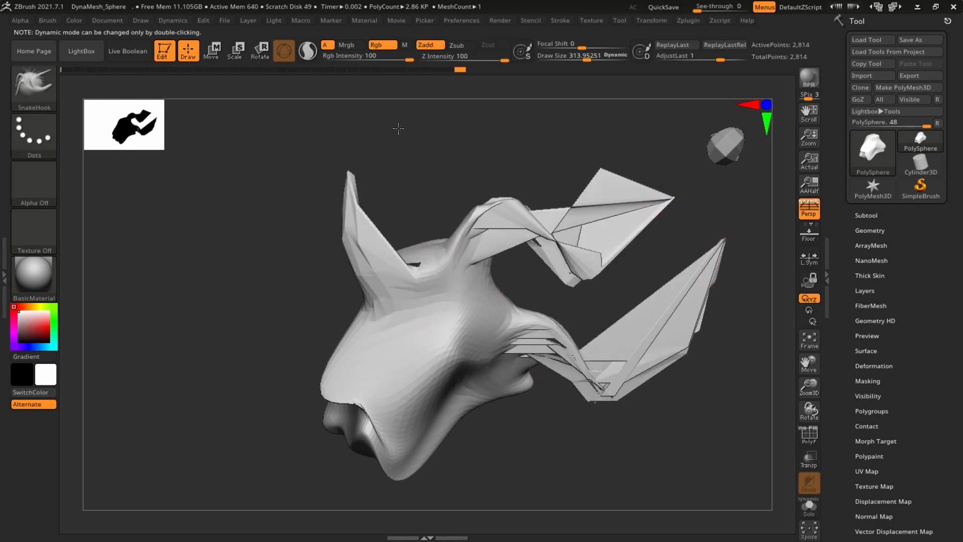
key("ctrl+z")
key("ctrl+z")
key("ctrl+z")
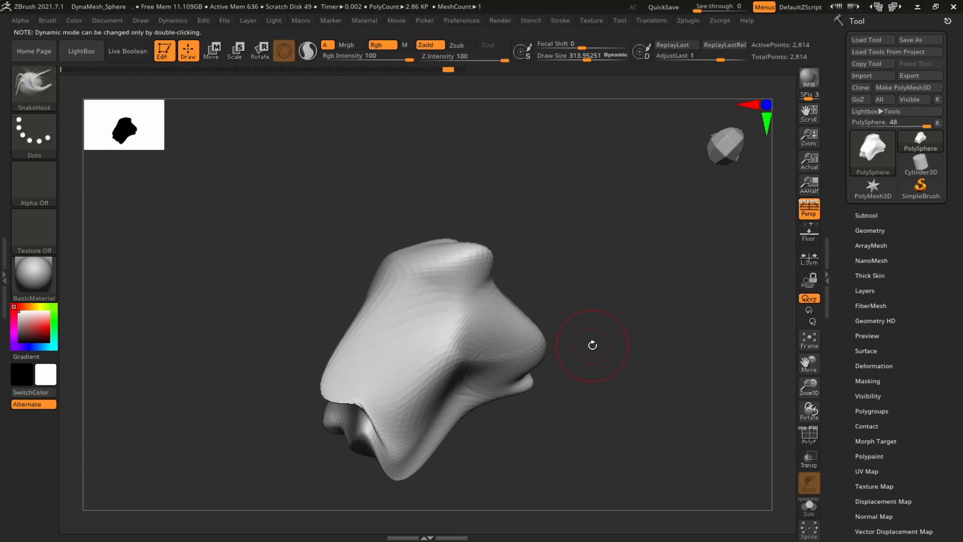
Switch to the Move brush and set its draw size to about 422.
key("b")
key("m")
key("v")
left_click_drag(594, 263, 546, 221)
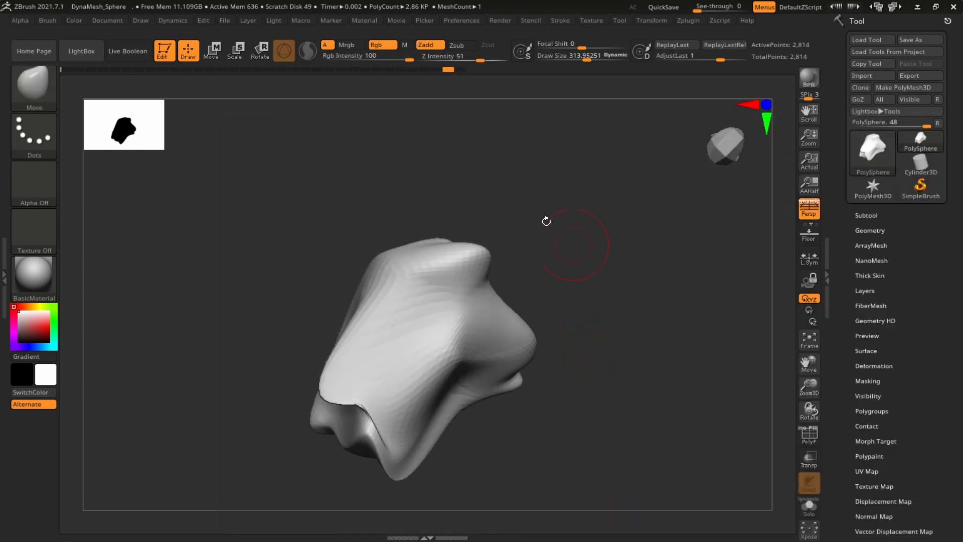
key("s")
Pull two thick prongs out of the form's top with the Move brush, one sideways and one upward.
left_click_drag(507, 257, 581, 175)
left_click_drag(513, 258, 598, 299)
left_click_drag(569, 246, 645, 123)
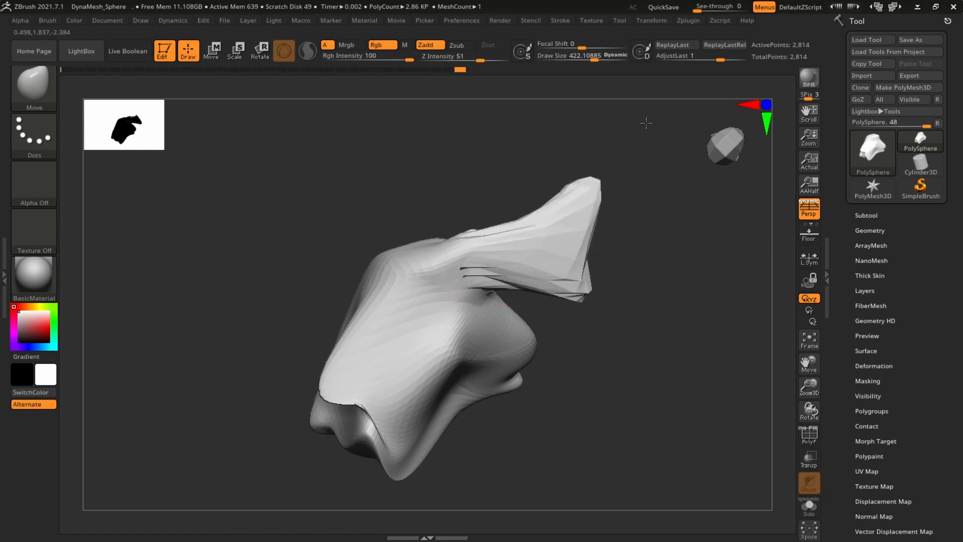
mouse_move(433, 271)
left_mouse_down()
mouse_move(396, 216)
mouse_move(359, 93)
mouse_move(237, 170)
mouse_move(456, 92)
mouse_move(186, 202)
mouse_move(401, 146)
mouse_move(441, 112)
mouse_move(380, 150)
left_mouse_up()
mouse_move(435, 208)
left_mouse_down()
mouse_move(321, 236)
mouse_move(512, 125)
mouse_move(281, 246)
mouse_move(316, 238)
left_mouse_up()
mouse_move(134, 273)
left_mouse_down()
mouse_move(391, 107)
mouse_move(434, 96)
left_mouse_up()
left_click_drag(634, 370, 629, 351)
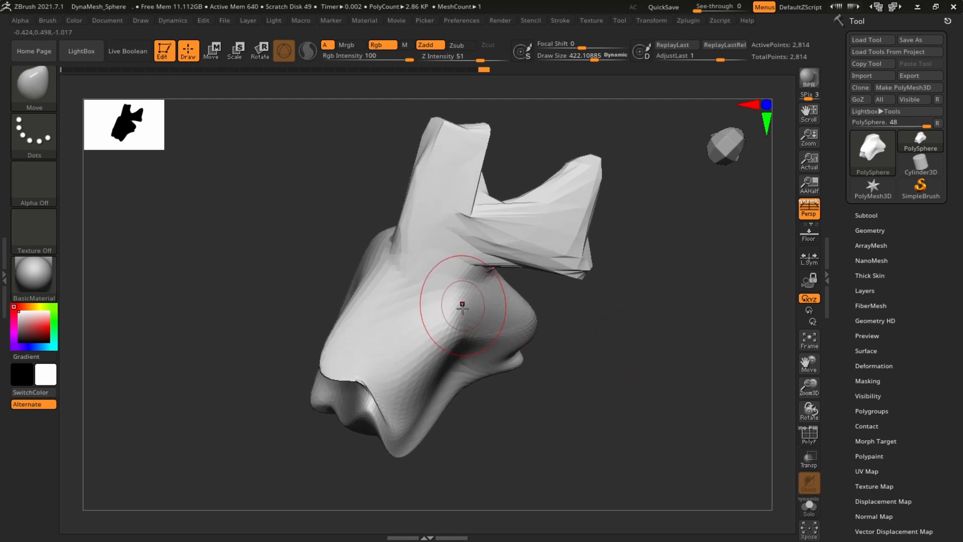
Switch back to the SnakeHook brush from the sculpting brushes whose names start with S.
key("b")
key("s")
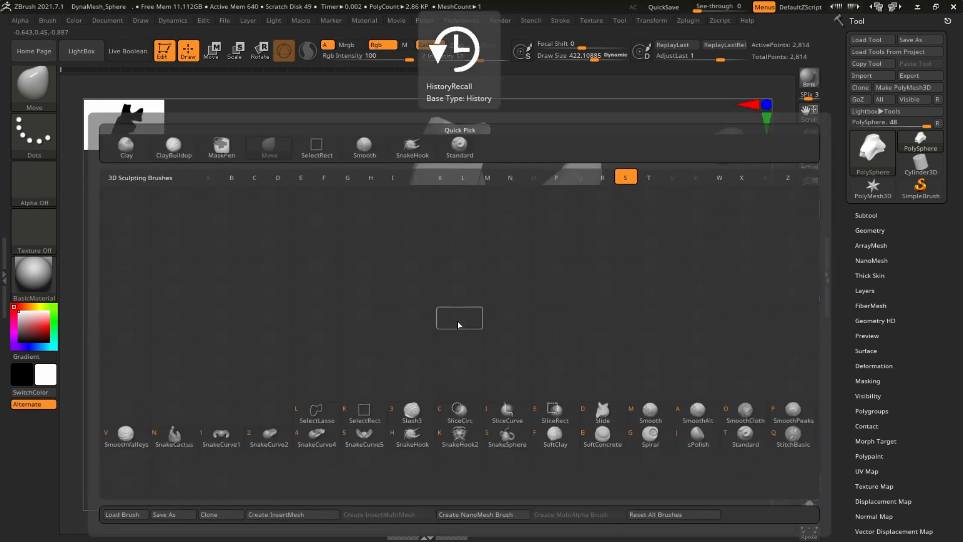
key("k")
left_click(434, 347)
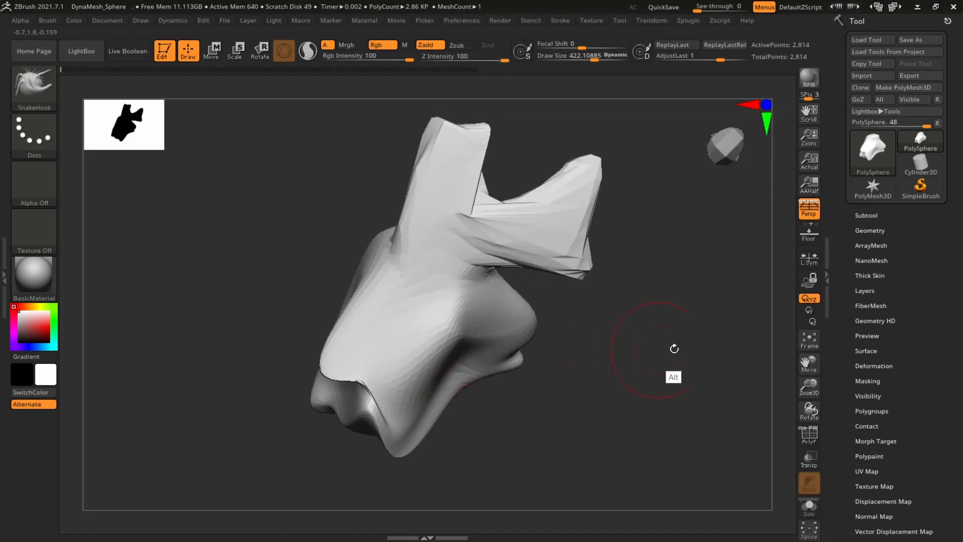
left_click_drag(673, 348, 650, 328)
Pull a long spike out of the form's side with SnakeHook, undoing the first attempts and repeating the stroke.
mouse_move(496, 304)
left_mouse_down()
mouse_move(551, 294)
mouse_move(620, 419)
mouse_move(693, 383)
mouse_move(702, 409)
left_mouse_up()
key("ctrl+z")
key("ctrl+z")
mouse_move(510, 304)
left_mouse_down()
mouse_move(547, 301)
mouse_move(650, 379)
mouse_move(763, 323)
mouse_move(767, 280)
left_mouse_up()
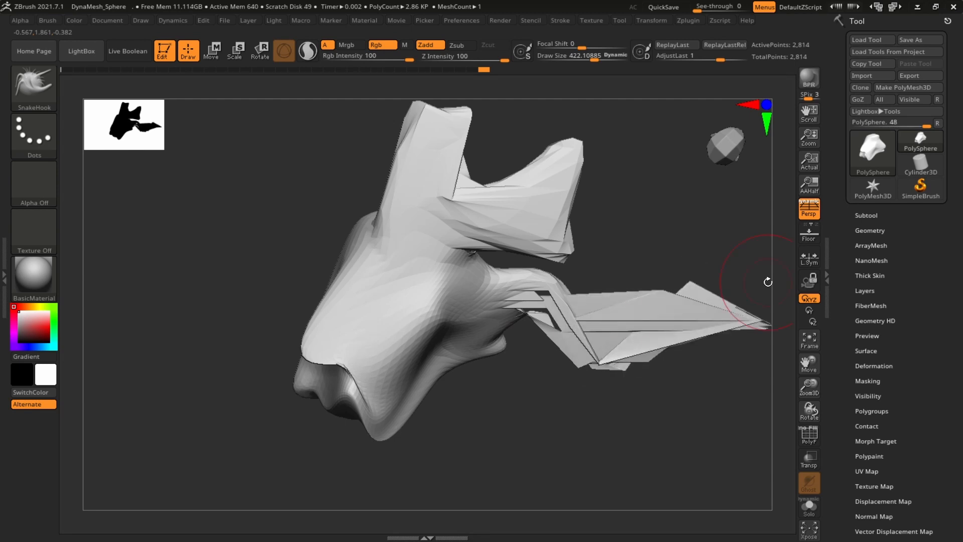
key("ctrl+z")
mouse_move(521, 295)
left_mouse_down()
mouse_move(659, 414)
mouse_move(740, 245)
left_mouse_up()
left_click_drag(738, 399, 709, 393)
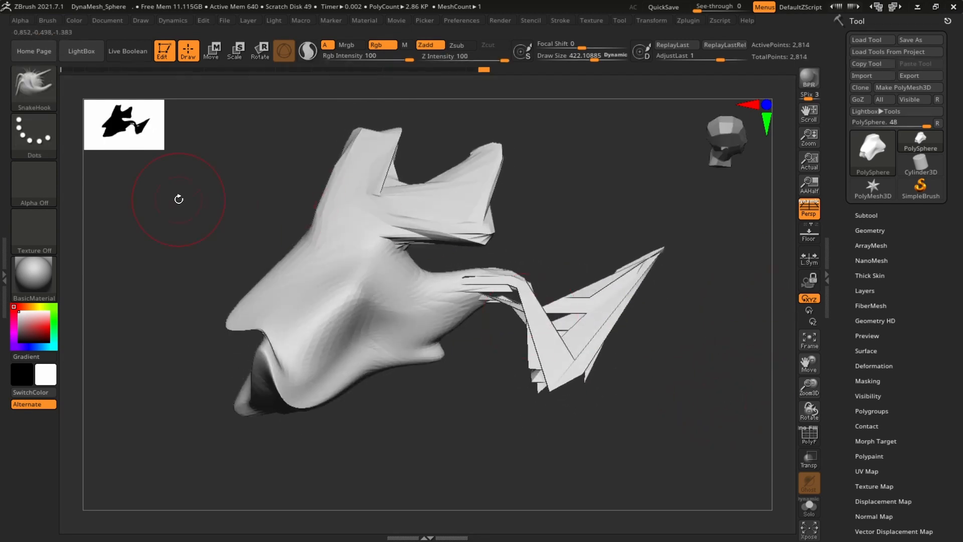
Turn on the polyframe display and examine the stretched polygons of the pulled spike from several sides.
mouse_move(604, 225)
left_mouse_down()
mouse_move(609, 209)
mouse_move(582, 282)
left_mouse_up()
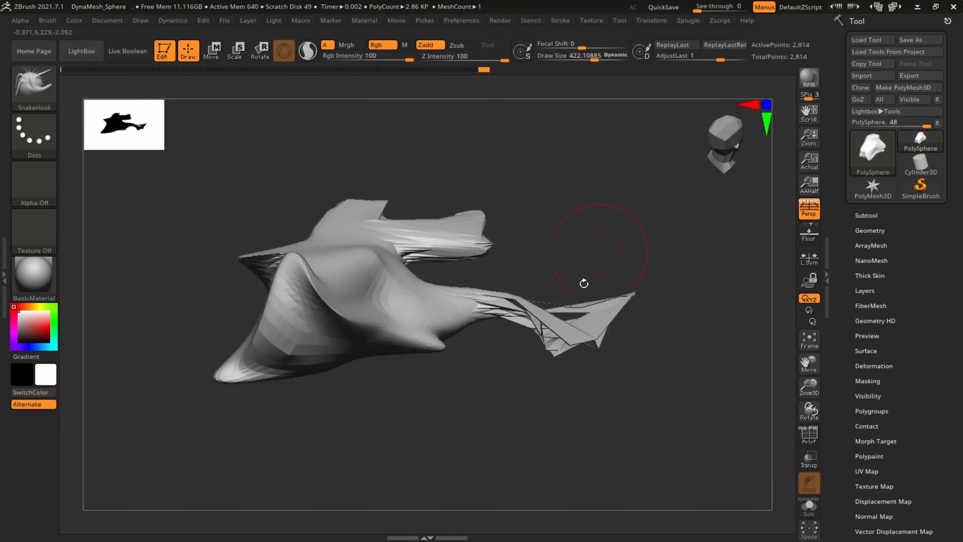
left_click_drag(677, 287, 767, 452)
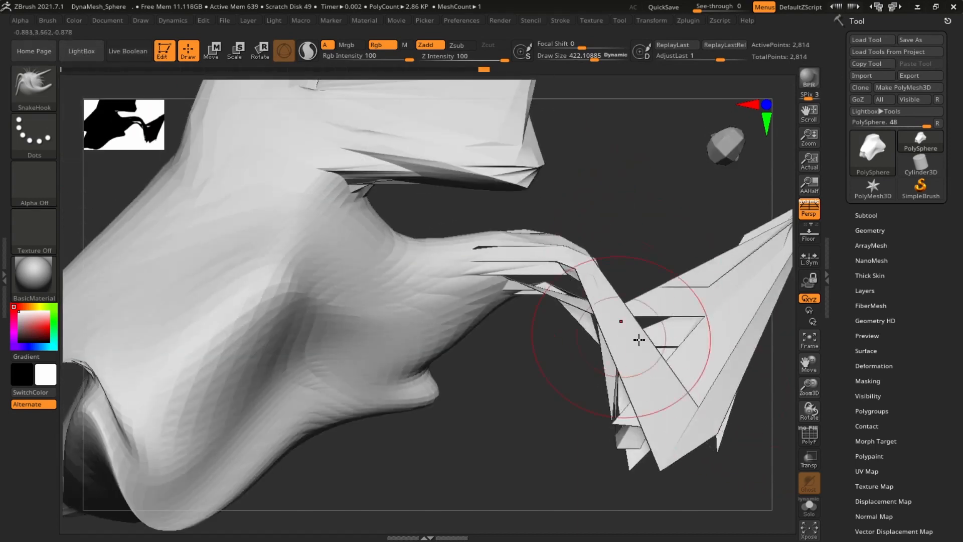
left_click(812, 440)
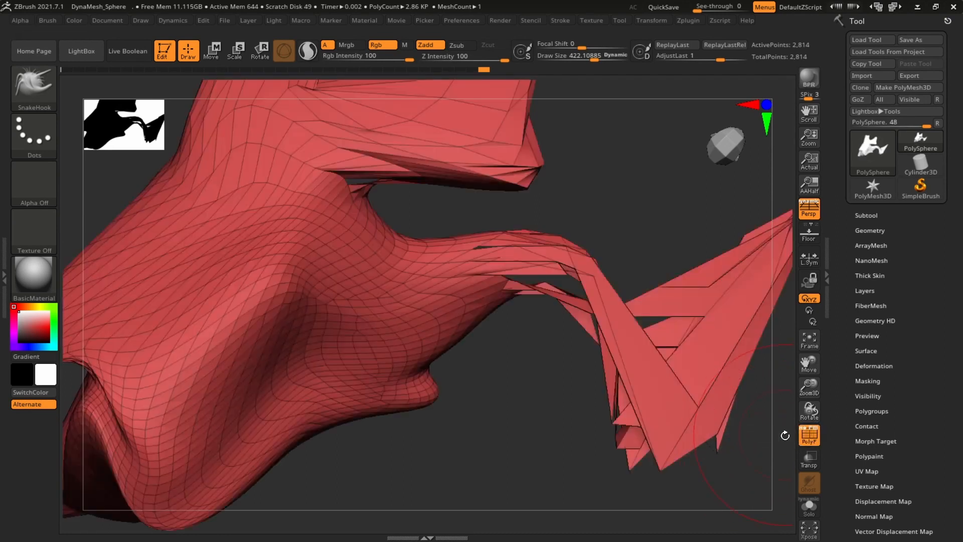
left_click_drag(774, 438, 420, 260)
left_click_drag(762, 341, 503, 246)
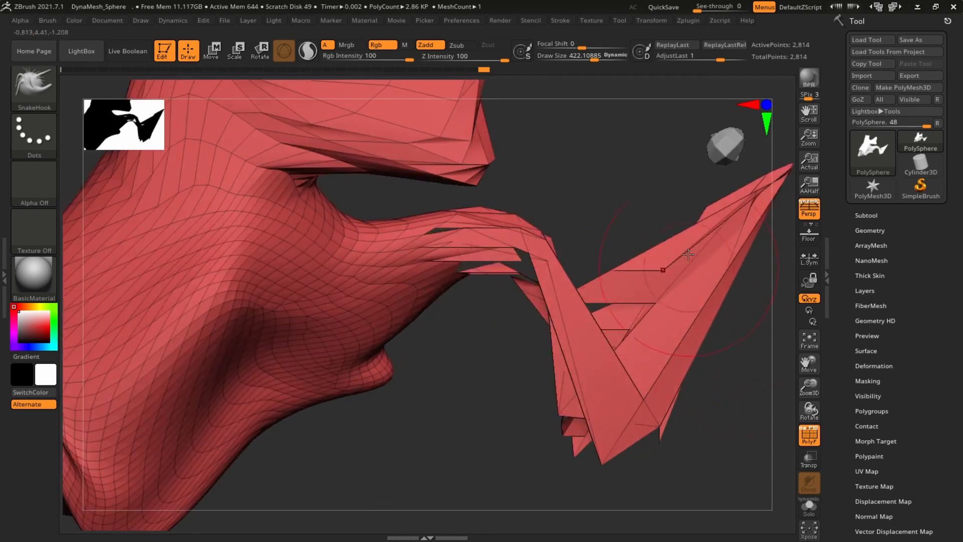
left_click_drag(621, 201, 604, 189)
left_click_drag(628, 439, 440, 301)
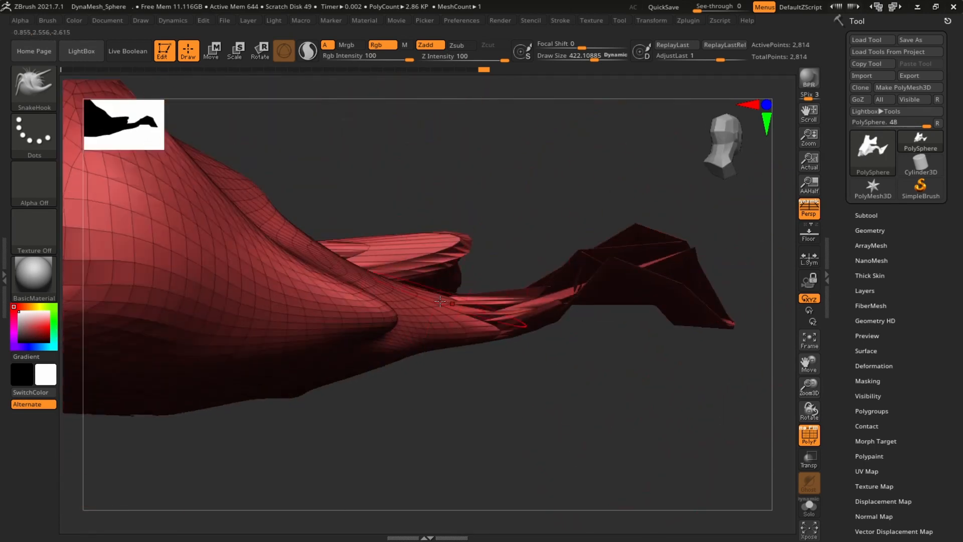
left_click_drag(608, 246, 588, 219)
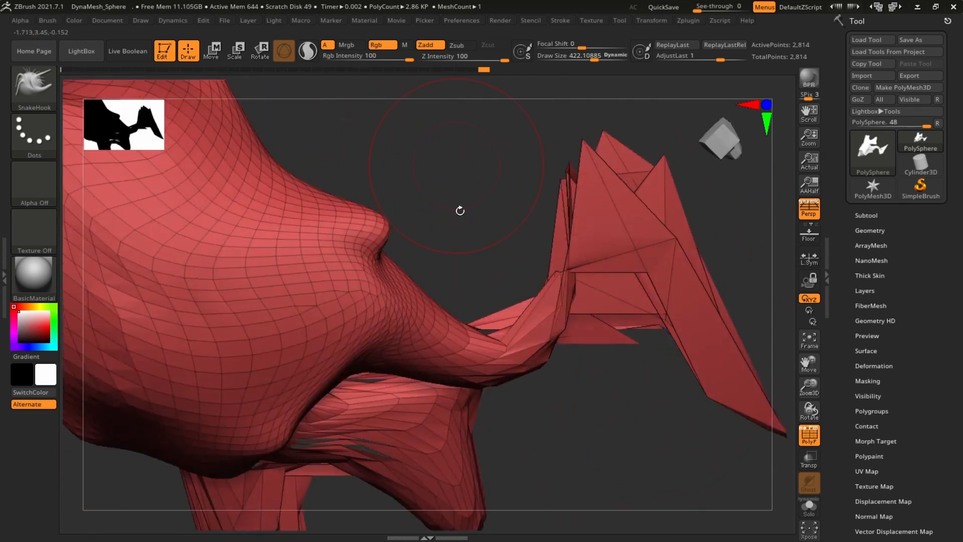
left_click_drag(461, 210, 663, 238)
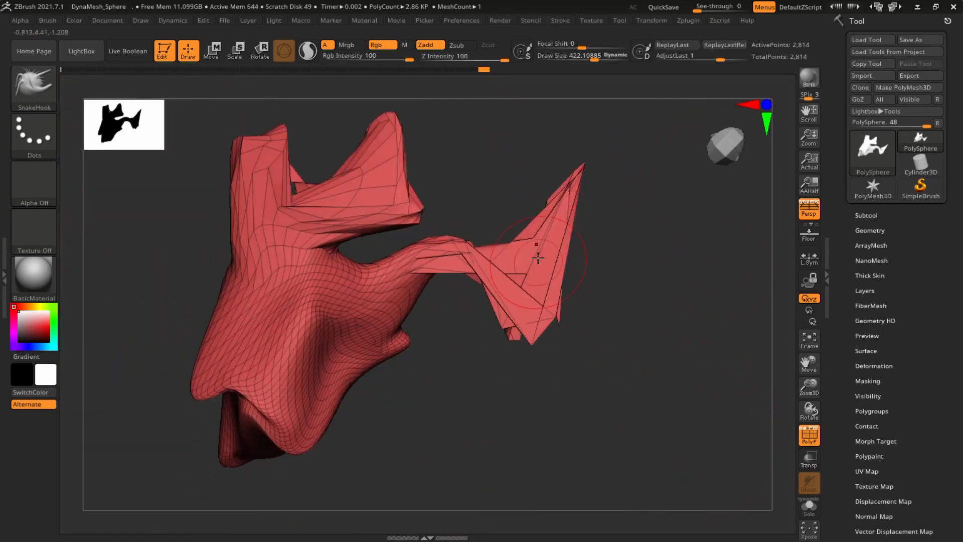
Smooth away the torn spike and the jagged prong until the mesh is even, checking the form from other sides.
mouse_move(521, 202)
left_mouse_down("shift")
mouse_move(529, 345)
mouse_move(518, 273)
mouse_move(415, 288)
mouse_move(473, 296)
mouse_move(679, 267)
mouse_move(489, 212)
left_mouse_up("shift")
left_click_drag(536, 152, 314, 194)
left_click_drag(411, 211, 332, 237, "alt")
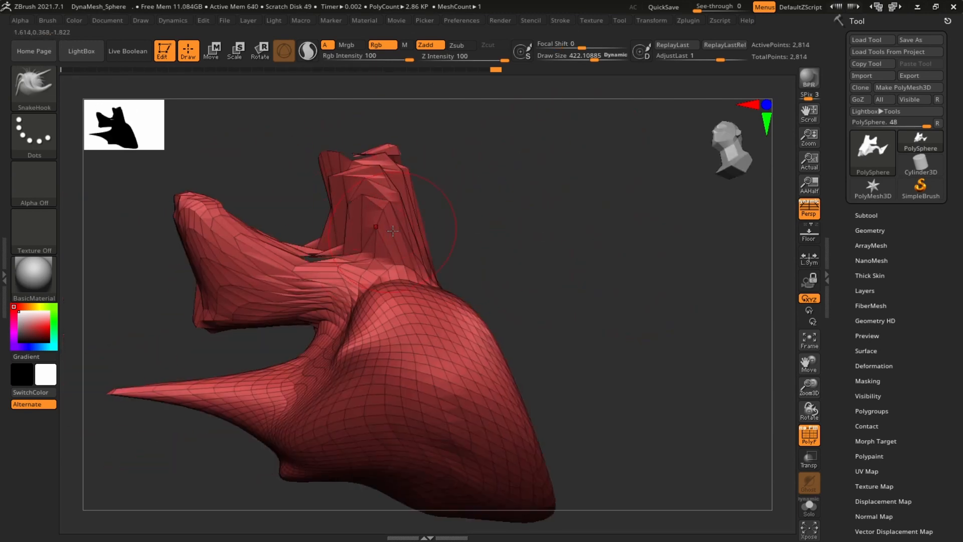
mouse_move(389, 230)
left_mouse_down("shift")
mouse_move(381, 209)
mouse_move(357, 241)
mouse_move(256, 232)
mouse_move(447, 229)
left_mouse_up("shift")
left_click_drag(505, 223, 488, 283, "shift")
mouse_move(375, 307)
left_mouse_down("shift")
mouse_move(269, 253)
mouse_move(296, 269)
mouse_move(276, 265)
left_mouse_up("shift")
mouse_move(595, 307)
left_mouse_down("alt")
mouse_move(597, 246)
mouse_move(718, 269)
left_mouse_up("alt")
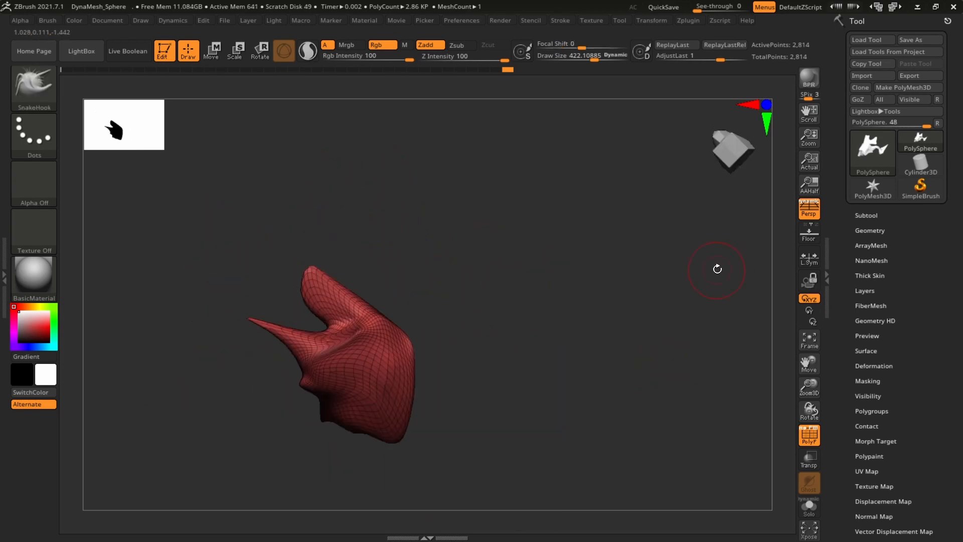
left_click_drag(567, 316, 612, 272, "alt")
left_click_drag(497, 262, 571, 186)
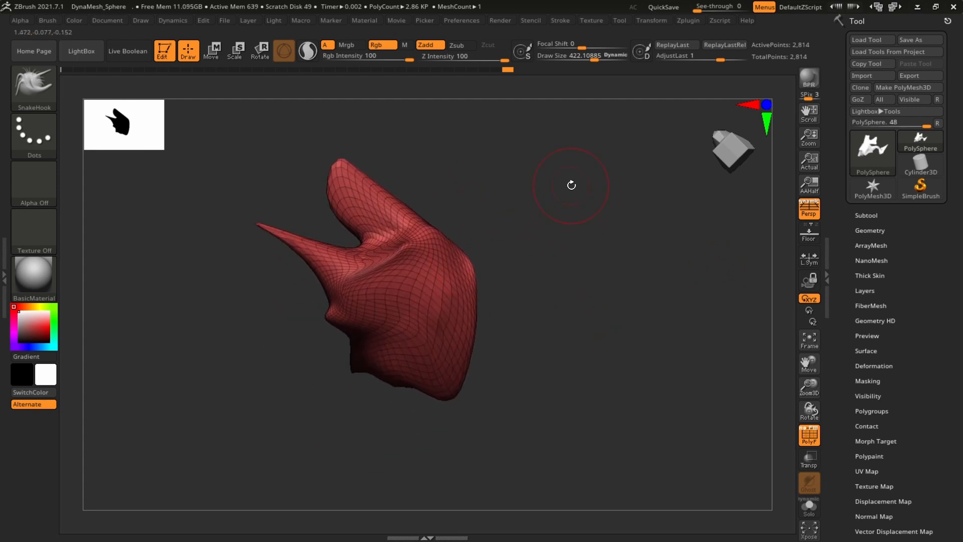
left_click_drag(564, 139, 510, 141)
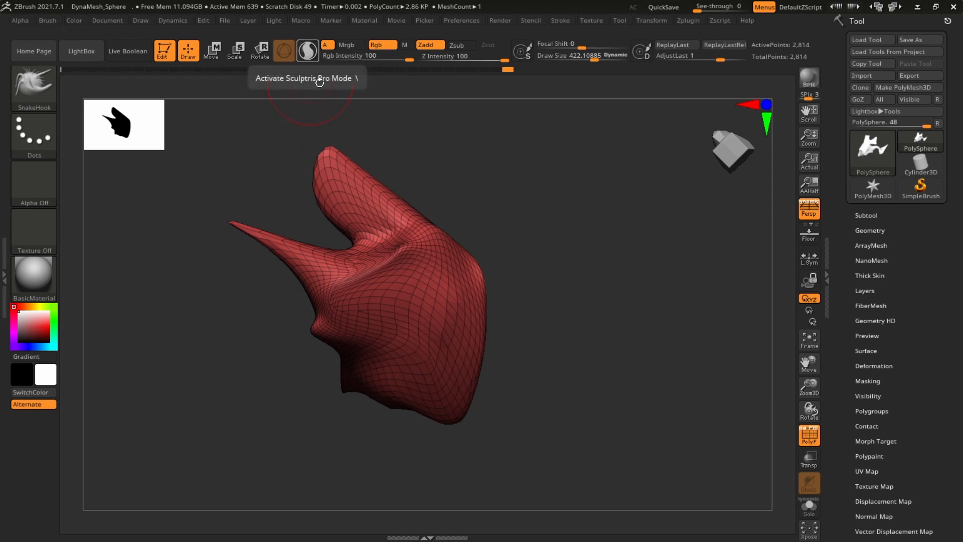
Try pulling a long spike out of the form's side with SnakeHook twice without Sculptris Pro, undoing each stroke.
left_click_drag(557, 268, 585, 218, "alt")
mouse_move(453, 206)
left_mouse_down("alt")
mouse_move(512, 182)
mouse_move(494, 293)
mouse_move(532, 241)
mouse_move(600, 208)
left_mouse_up("alt")
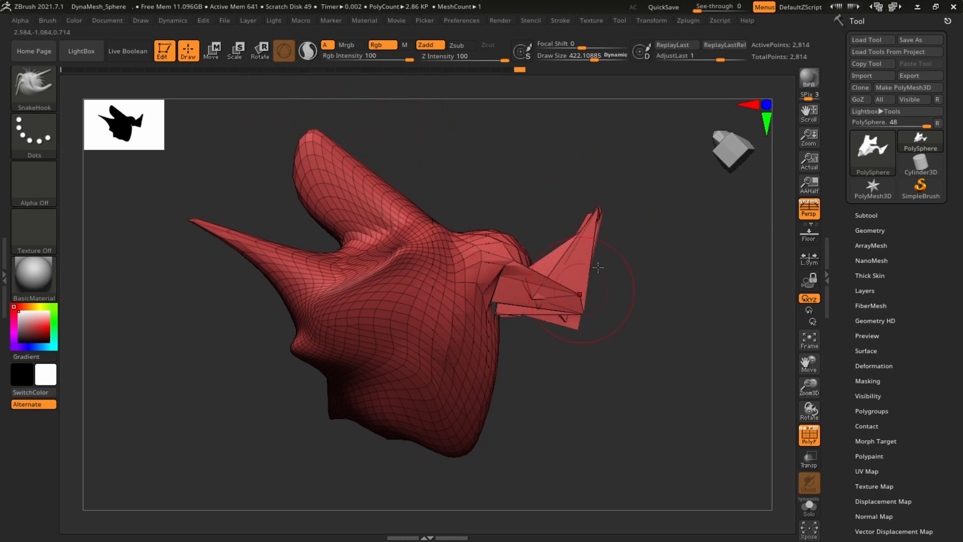
key("ctrl+z")
mouse_move(645, 301)
left_mouse_down()
mouse_move(484, 282)
mouse_move(569, 287)
mouse_move(707, 227)
mouse_move(758, 185)
left_mouse_up()
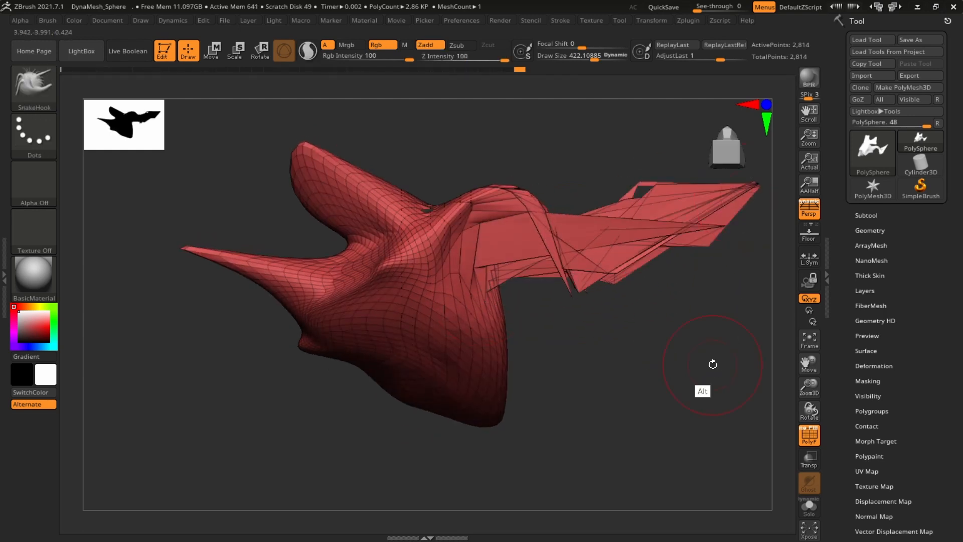
left_click_drag(713, 365, 601, 304)
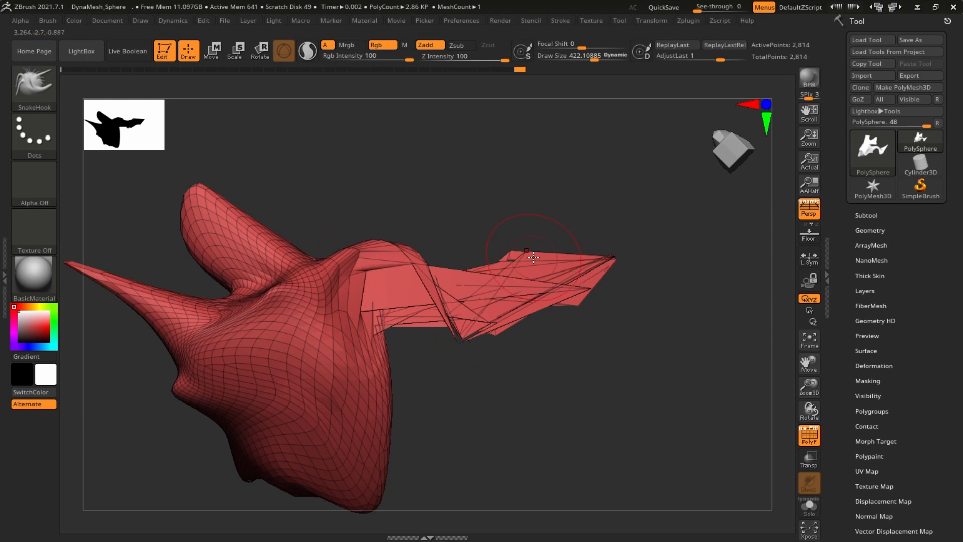
key("ctrl+z")
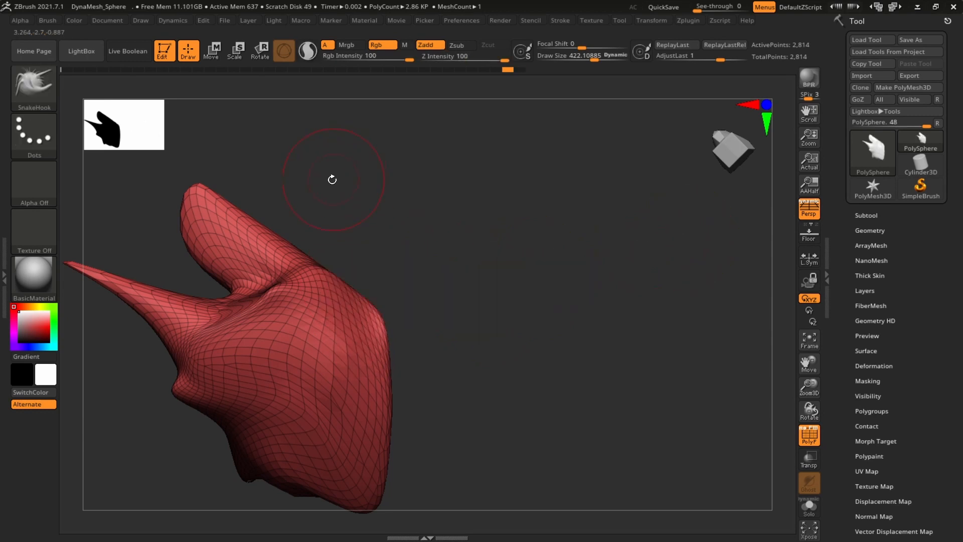
Activate Sculptris Pro mode and lower the SnakeHook draw size to about 281.
left_click(309, 52)
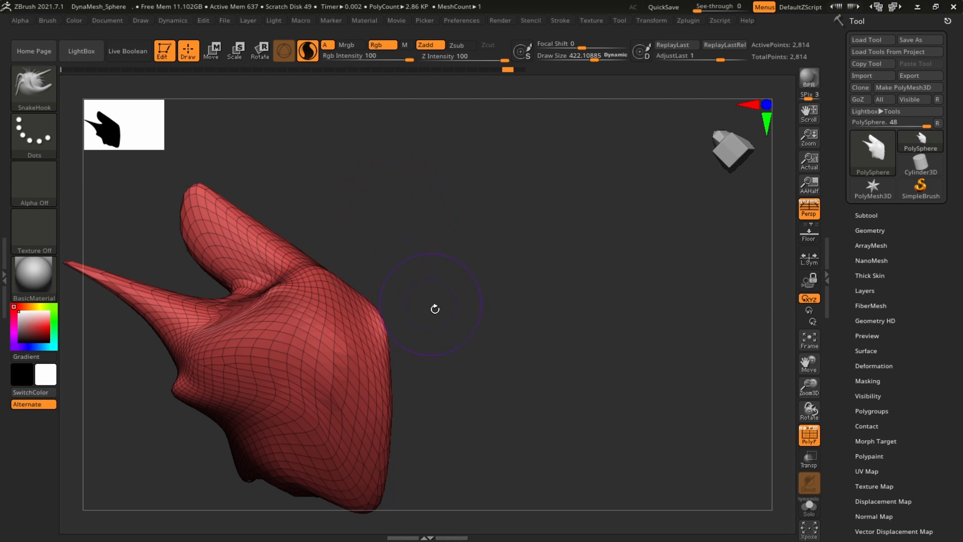
left_click(307, 51)
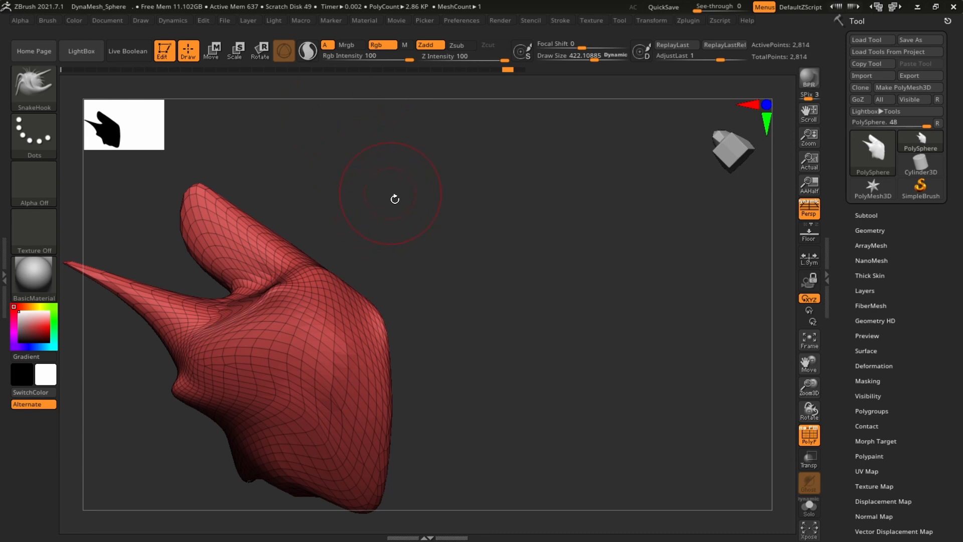
left_click(306, 54)
left_click_drag(419, 227, 423, 221, "alt")
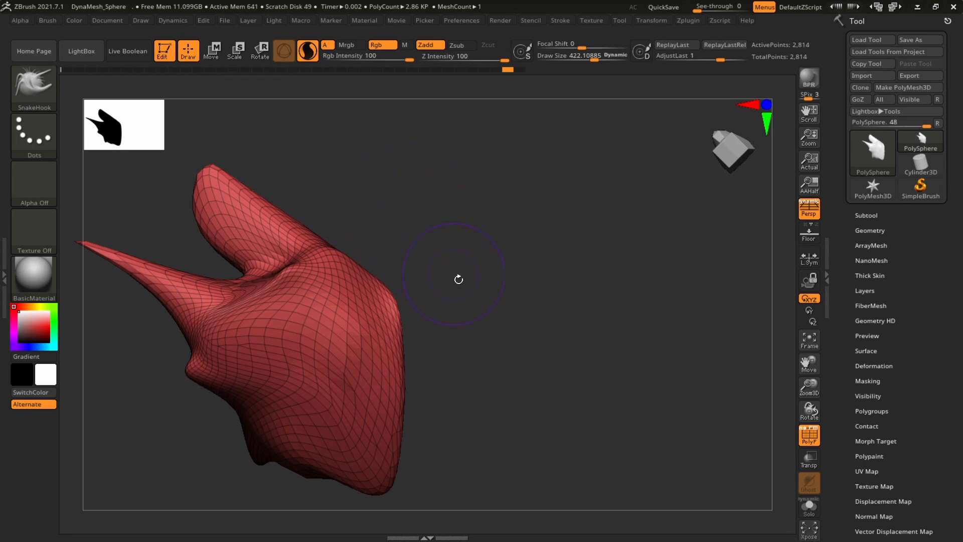
key("s")
left_click_drag(465, 290, 456, 291)
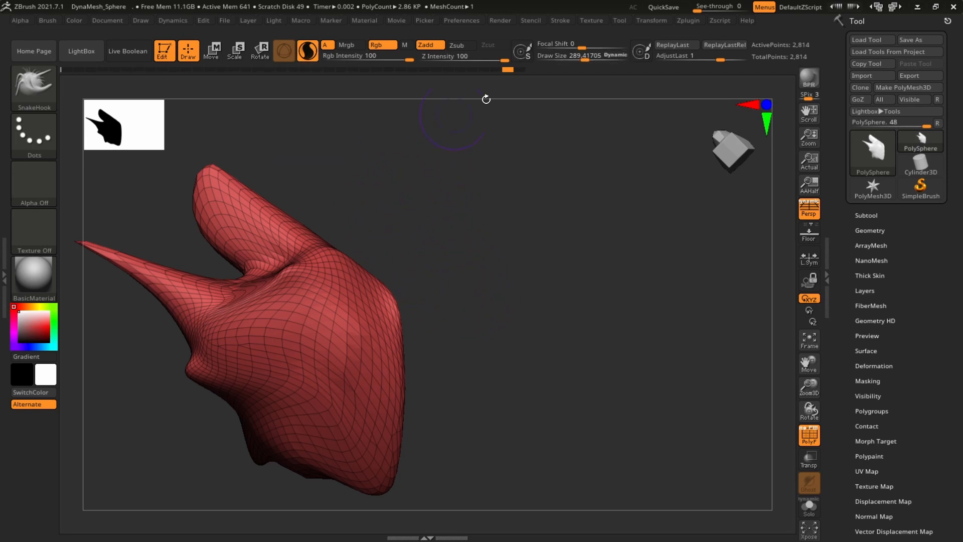
mouse_move(453, 246)
left_mouse_down()
mouse_move(544, 232)
mouse_move(493, 172)
left_mouse_up()
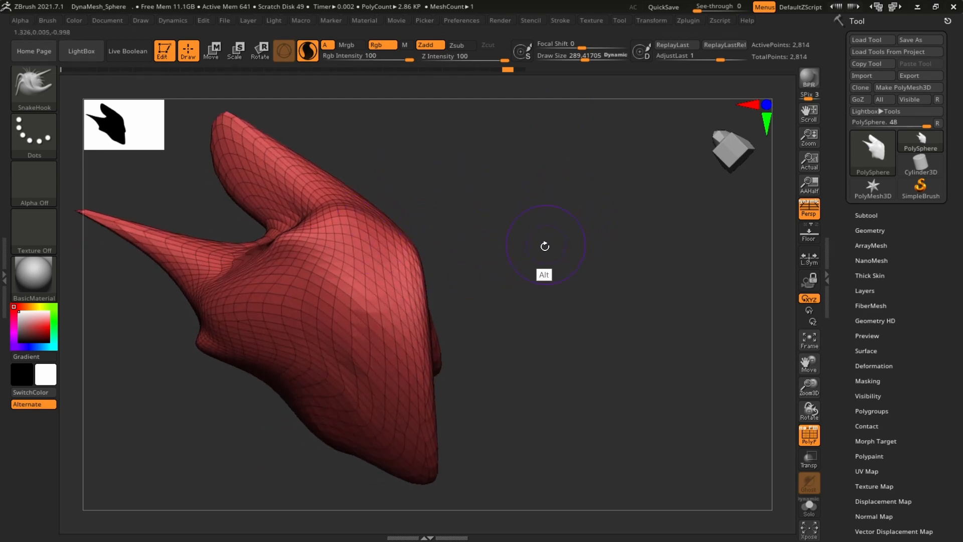
mouse_move(545, 246)
left_mouse_down("alt")
mouse_move(531, 262)
mouse_move(485, 269)
left_mouse_up("alt")
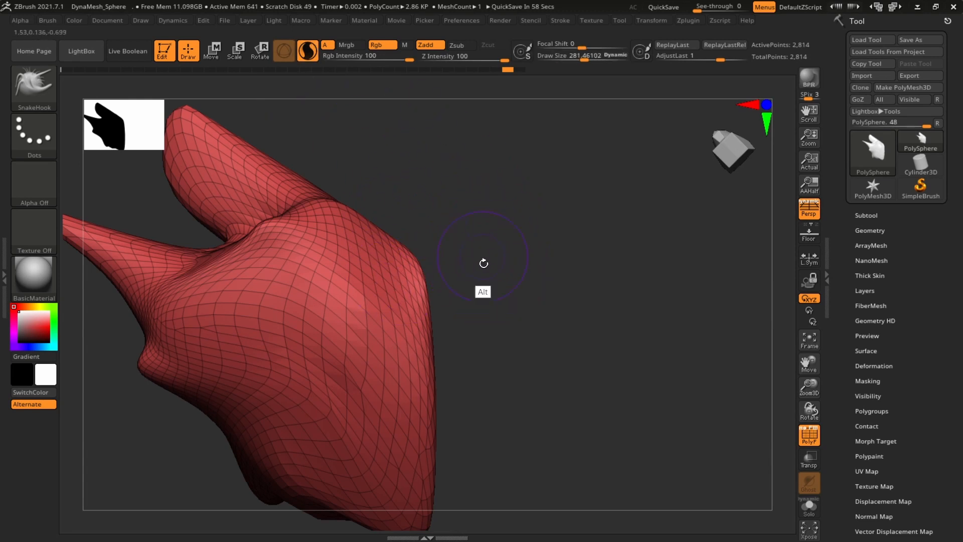
Pull a long wavy tentacle out of the form's side with SnakeHook and inspect the triangles at its base.
mouse_move(483, 263)
left_mouse_down()
mouse_move(445, 273)
mouse_move(408, 211)
mouse_move(492, 221)
mouse_move(498, 240)
mouse_move(512, 237)
left_mouse_up()
mouse_move(553, 183)
left_mouse_down()
mouse_move(568, 230)
mouse_move(527, 258)
left_mouse_up()
mouse_move(404, 265)
left_mouse_down()
mouse_move(625, 176)
mouse_move(672, 182)
left_mouse_up()
left_click_drag(682, 381, 628, 365, "alt")
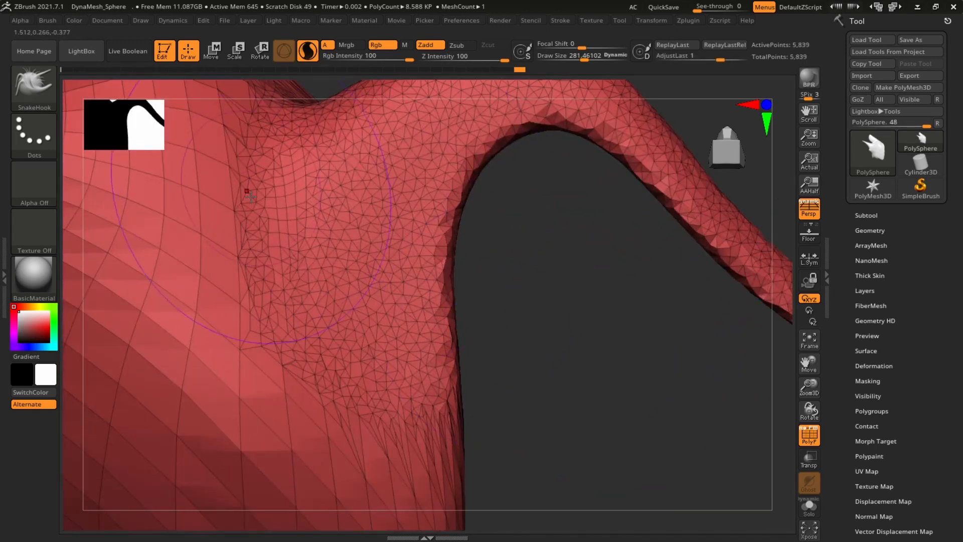
left_click_drag(547, 305, 555, 252, "alt")
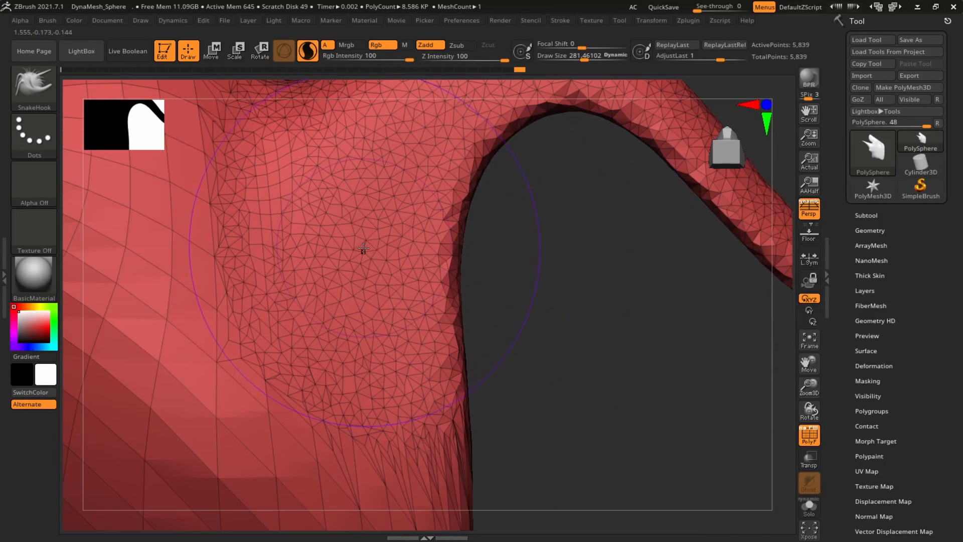
mouse_move(562, 323)
left_mouse_down("alt")
mouse_move(509, 326)
mouse_move(548, 319)
left_mouse_up("alt")
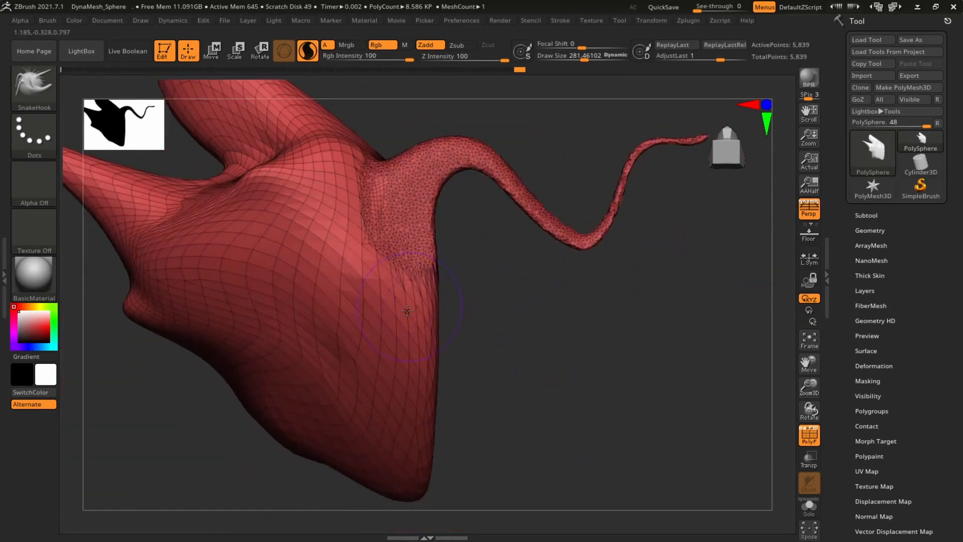
Pull four more wavy tentacles out of the same side of the form with SnakeHook.
mouse_move(407, 311)
left_mouse_down()
mouse_move(549, 423)
mouse_move(717, 364)
left_mouse_up()
left_click_drag(727, 381, 536, 318)
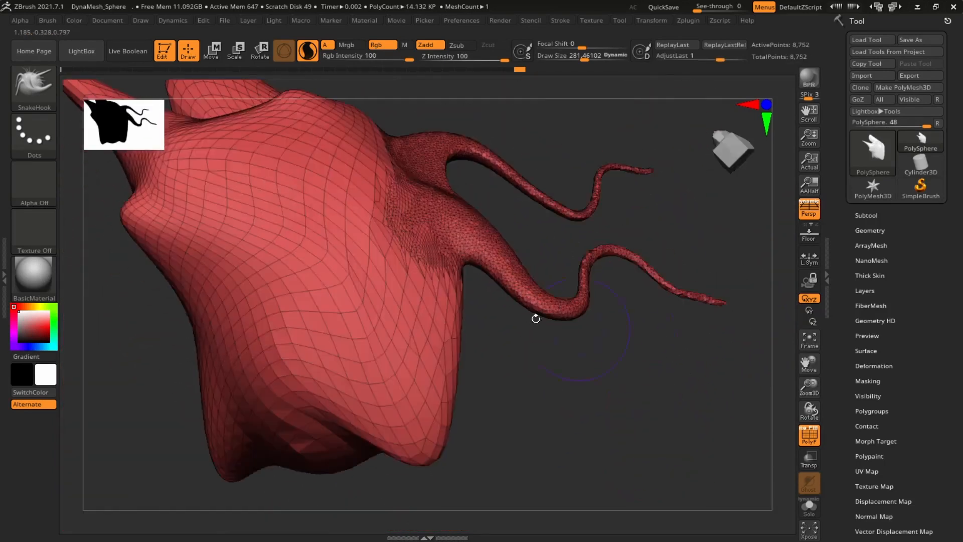
left_click_drag(419, 343, 758, 355)
mouse_move(642, 317)
left_mouse_down("alt")
mouse_move(598, 392)
mouse_move(421, 241)
left_mouse_up("alt")
mouse_move(346, 221)
left_mouse_down()
mouse_move(450, 264)
mouse_move(660, 308)
mouse_move(658, 317)
left_mouse_up()
mouse_move(697, 346)
left_mouse_down("alt")
mouse_move(699, 281)
mouse_move(634, 252)
left_mouse_up("alt")
mouse_move(321, 200)
left_mouse_down()
mouse_move(491, 118)
mouse_move(527, 117)
left_mouse_up()
left_click_drag(539, 121, 612, 189, "alt")
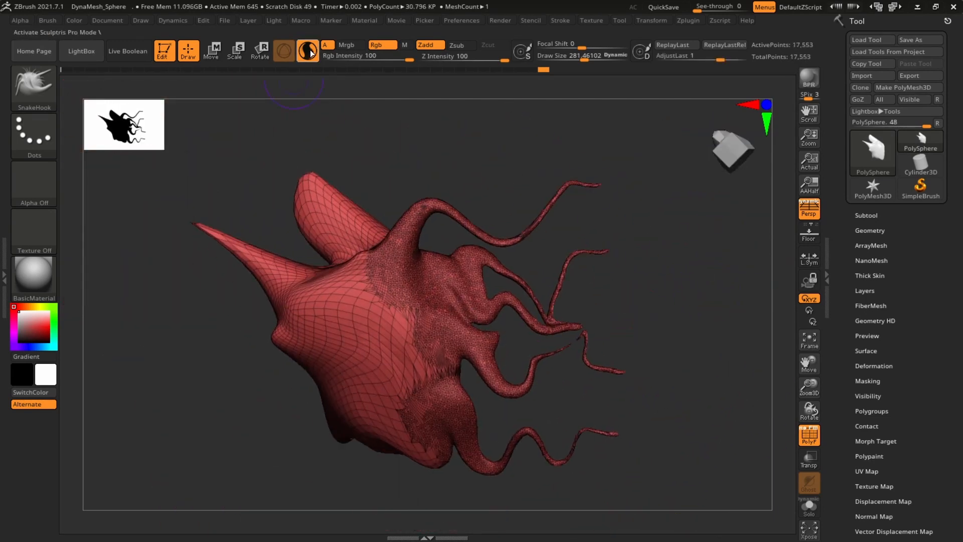
Turn off Sculptris Pro mode and pull a spike out of the form's underside with SnakeHook for comparison.
left_click(311, 53)
left_click_drag(713, 264, 706, 176, "alt")
mouse_move(424, 364)
left_mouse_down()
mouse_move(489, 438)
mouse_move(570, 486)
left_mouse_up()
mouse_move(683, 405)
left_mouse_down("alt")
mouse_move(682, 366)
mouse_move(707, 327)
left_mouse_up("alt")
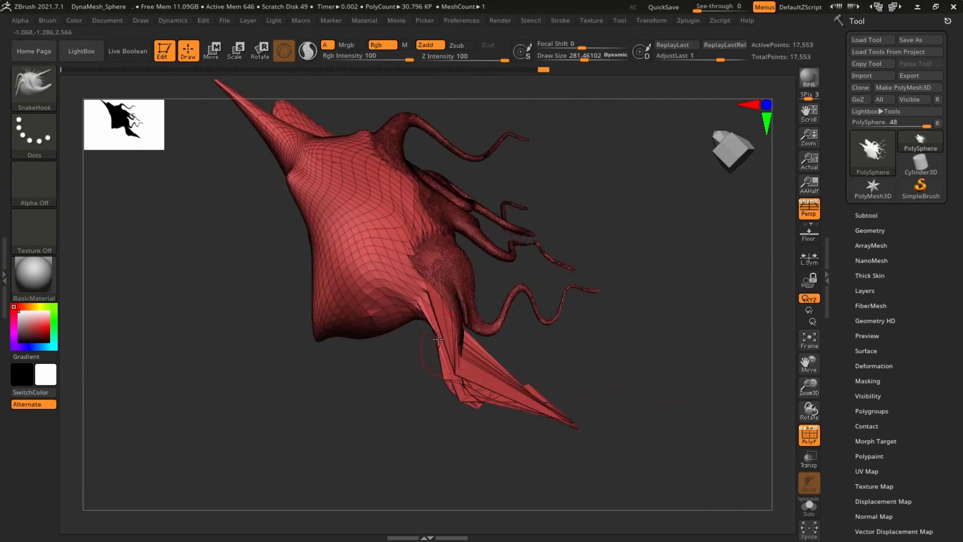
Turn Sculptris Pro mode back on and pull a tentacle downward from the form's underside beside the angular spike.
left_click(307, 51)
left_click_drag(525, 327, 533, 326)
mouse_move(417, 284)
left_mouse_down()
mouse_move(430, 421)
mouse_move(376, 517)
left_mouse_up()
mouse_move(685, 401)
left_mouse_down()
mouse_move(617, 355)
mouse_move(580, 291)
left_mouse_up()
Raise the draw size to about 650 and pull a thick curved tentacle downward from the form.
key("s")
left_click_drag(493, 256, 505, 256)
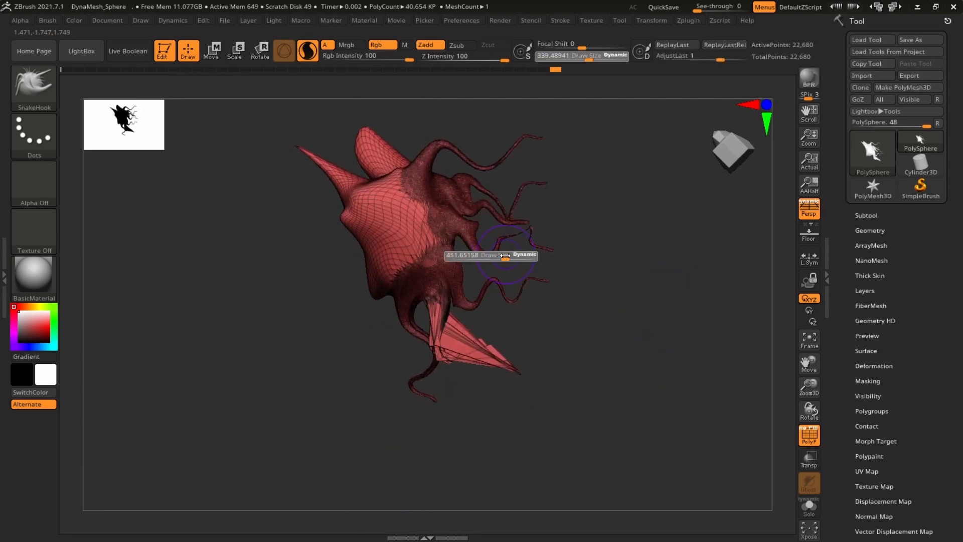
left_click_drag(602, 200, 606, 219, "alt")
key("s")
left_click_drag(482, 252, 494, 253)
mouse_move(381, 270)
left_mouse_down()
mouse_move(333, 402)
mouse_move(351, 463)
left_mouse_up()
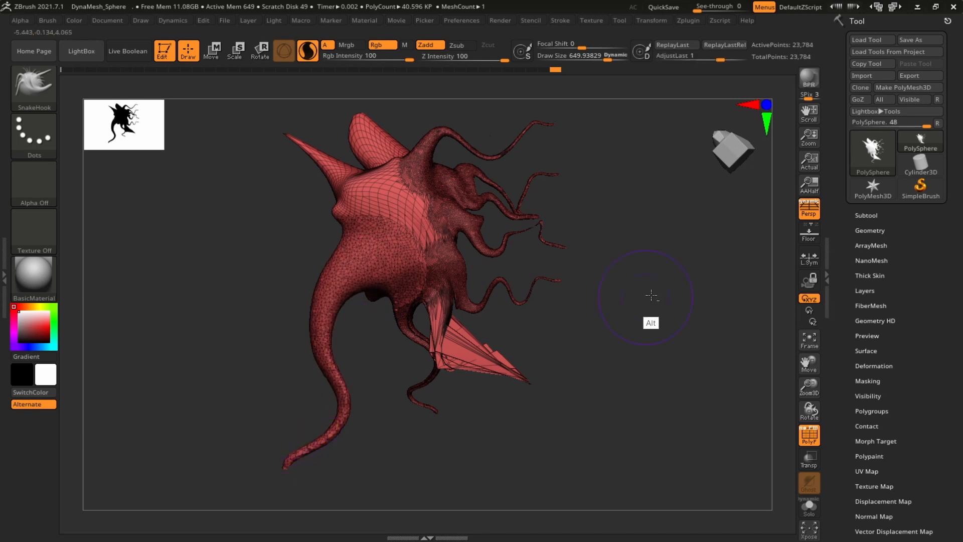
Lower the draw size to about 77, pull a thin tentacle from the form's outer edge and inspect its dense triangles.
left_click_drag(649, 296, 642, 366, "alt")
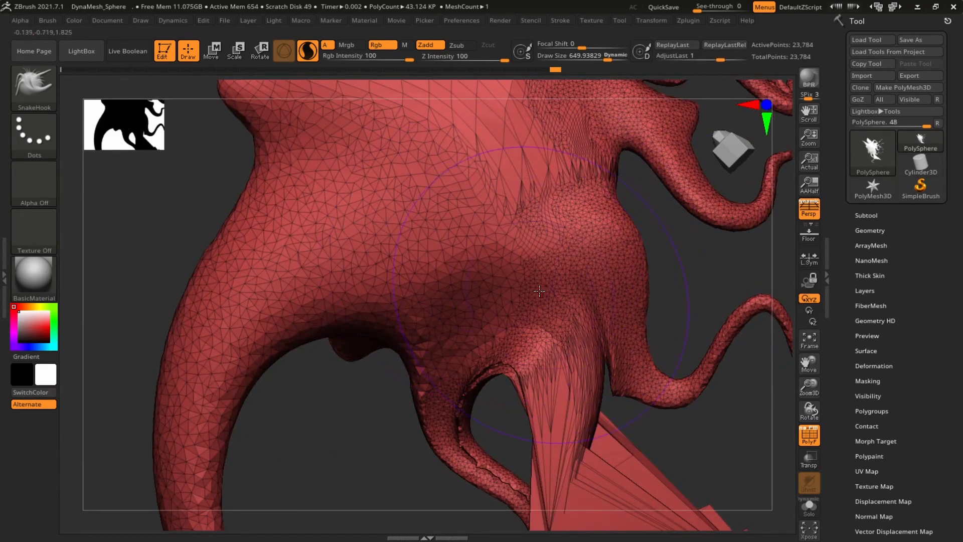
mouse_move(365, 426)
left_mouse_down("alt")
mouse_move(149, 250)
mouse_move(479, 319)
mouse_move(430, 311)
left_mouse_up("alt")
key("s")
left_click_drag(679, 326, 663, 477, "alt")
mouse_move(282, 232)
left_mouse_down()
mouse_move(191, 258)
mouse_move(109, 340)
left_mouse_up()
mouse_move(199, 335)
left_mouse_down("alt")
mouse_move(334, 329)
mouse_move(342, 317)
left_mouse_up("alt")
left_click_drag(345, 192, 589, 185, "alt")
left_click_drag(130, 433, 312, 373, "alt")
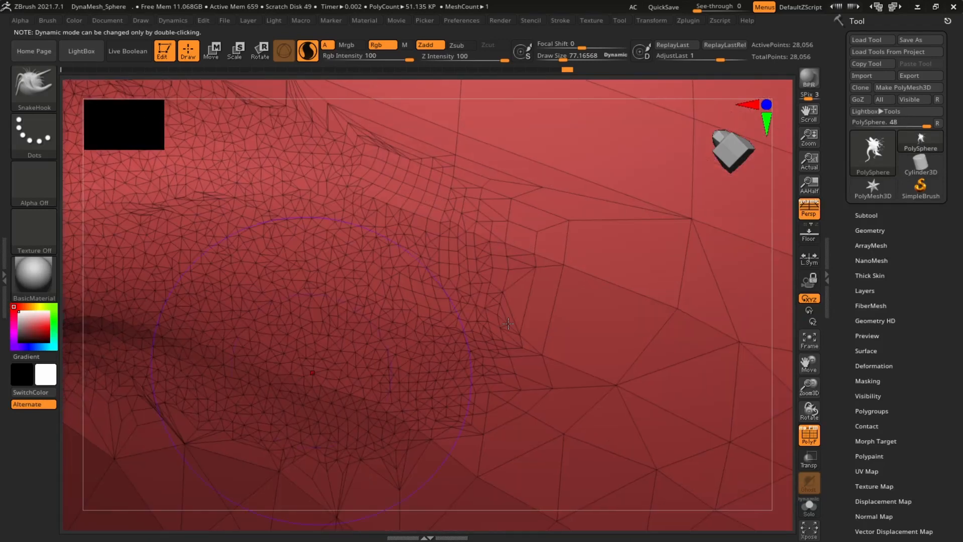
left_click_drag(781, 240, 254, 232, "alt")
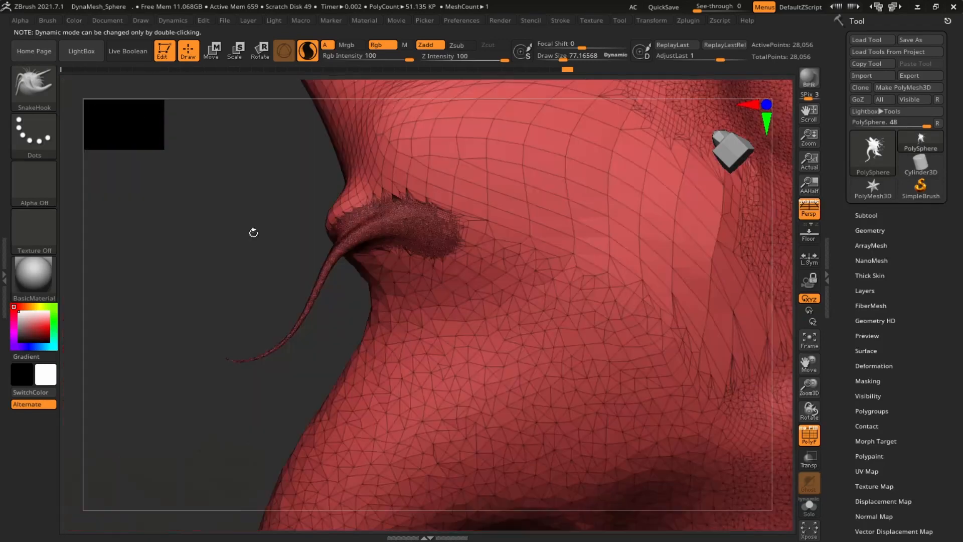
Turn off the polyframe display and bring the whole tentacled form into view.
left_click_drag(782, 271, 482, 296, "alt")
left_click_drag(752, 348, 660, 370, "alt")
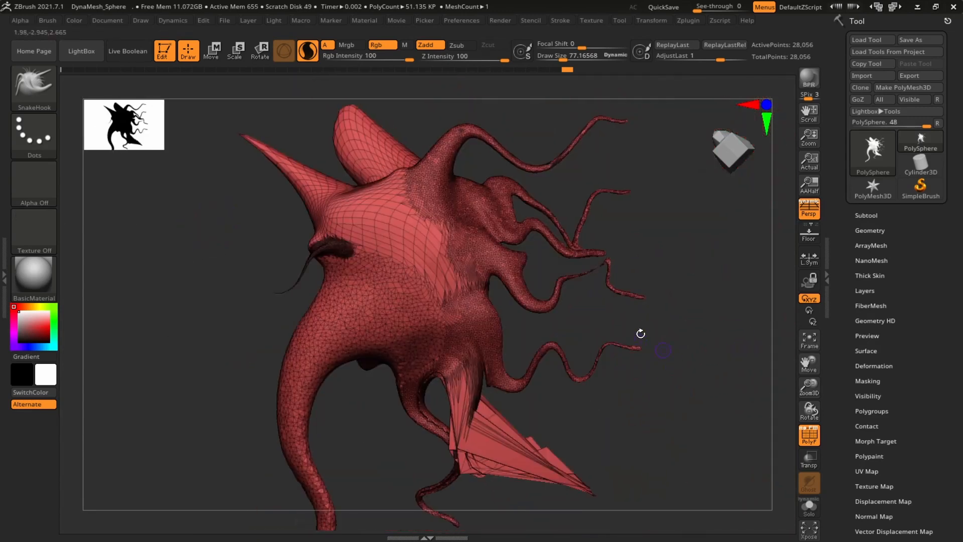
left_click(815, 444)
left_click_drag(686, 340, 780, 311, "alt")
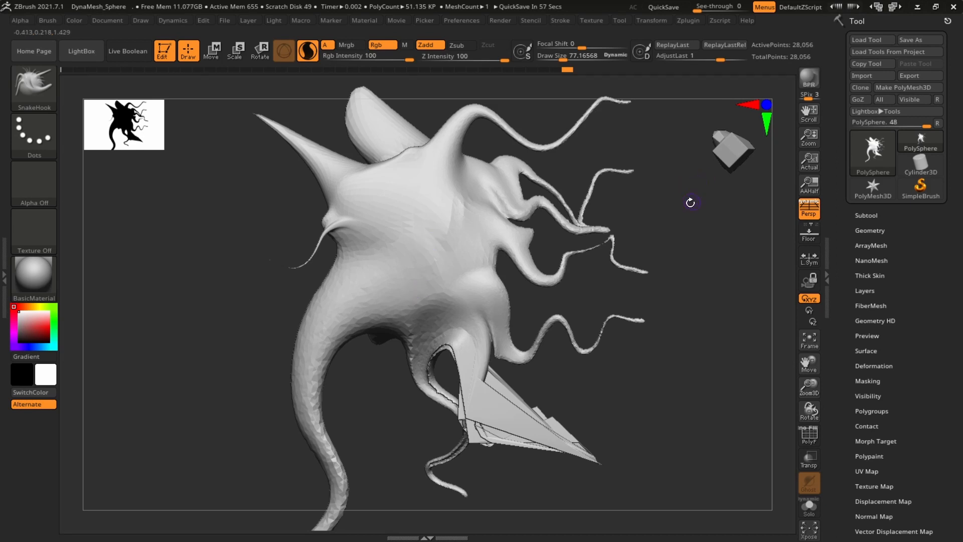
left_click_drag(699, 222, 731, 258, "alt")
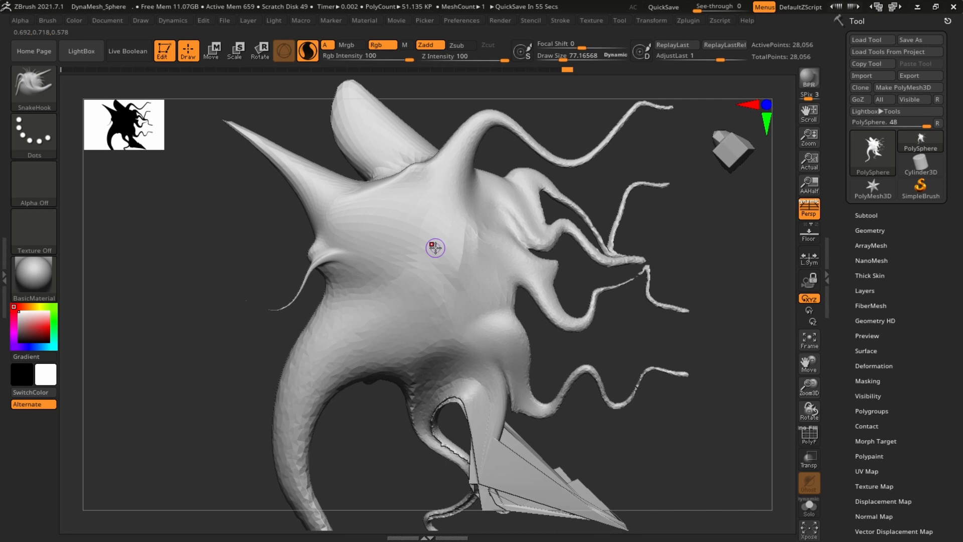
Switch to the DamStandard brush and turn off Sculptris Pro mode.
key("b")
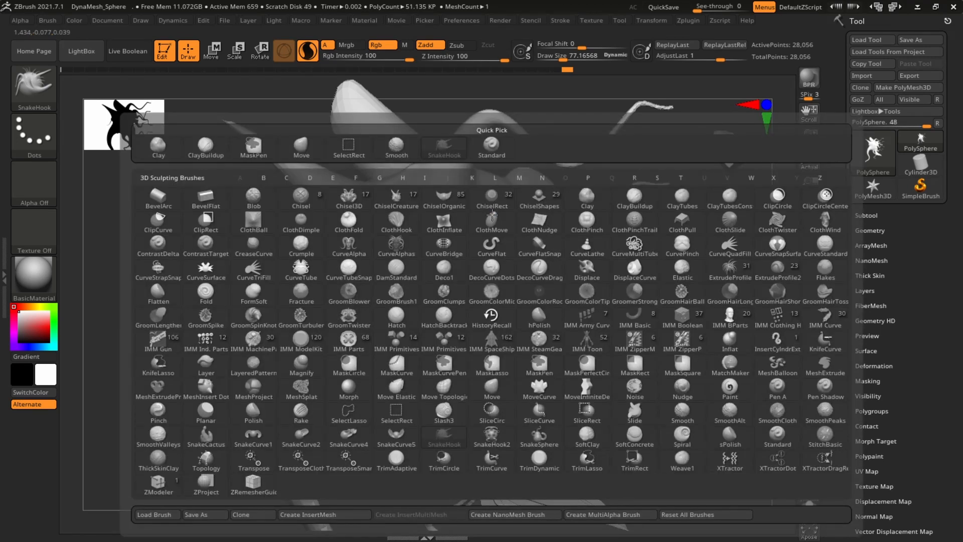
key("d")
key("s")
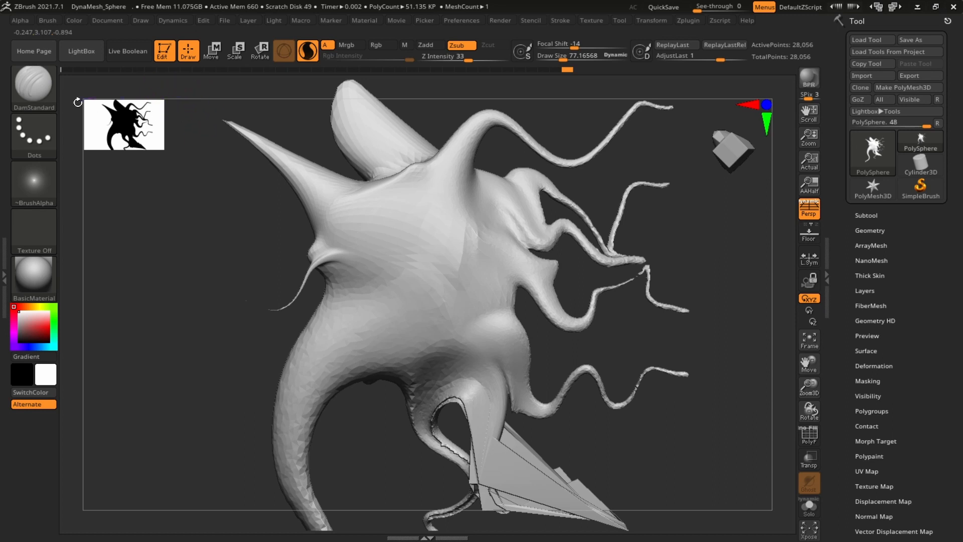
left_click(33, 84)
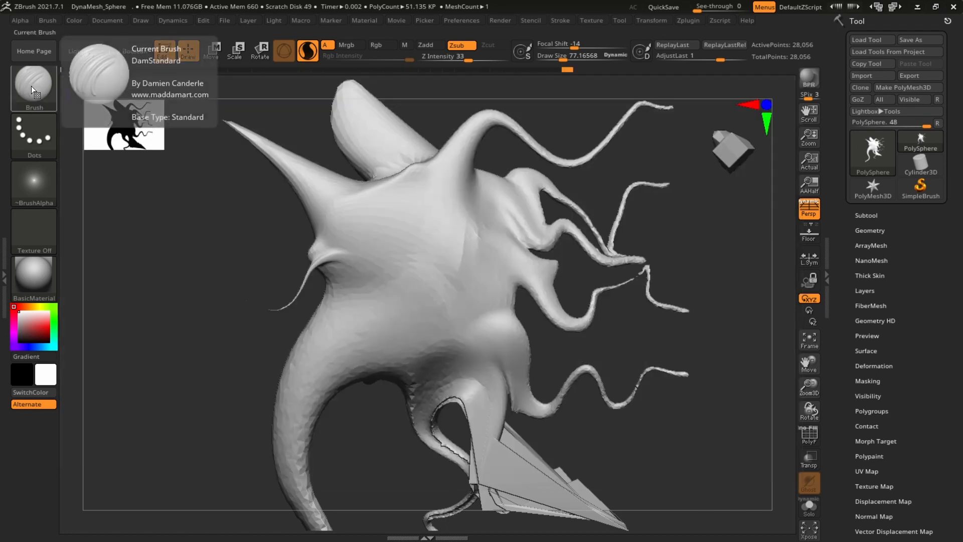
left_click(30, 86)
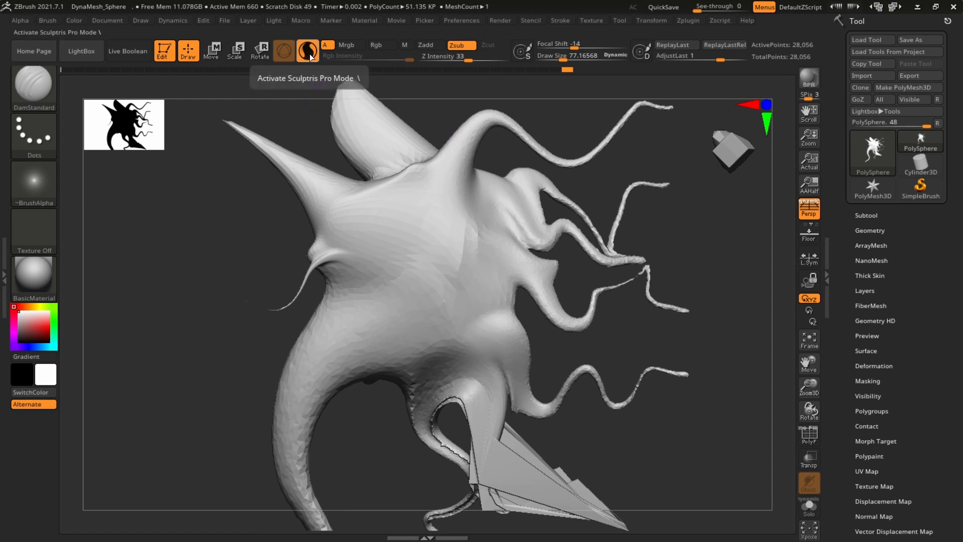
left_click_drag(746, 232, 759, 249, "alt")
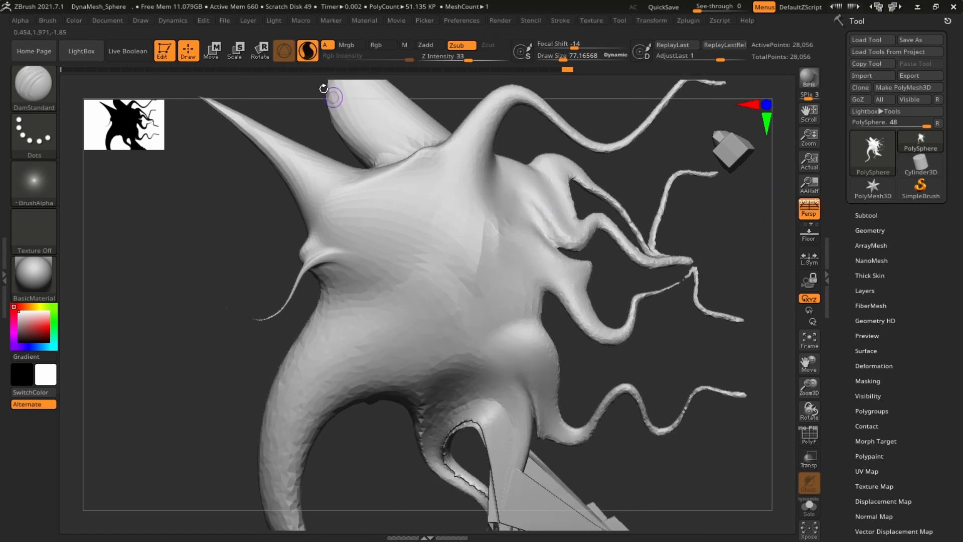
left_click(312, 52)
mouse_move(171, 243)
left_mouse_down("alt")
mouse_move(193, 219)
mouse_move(175, 249)
left_mouse_up("alt")
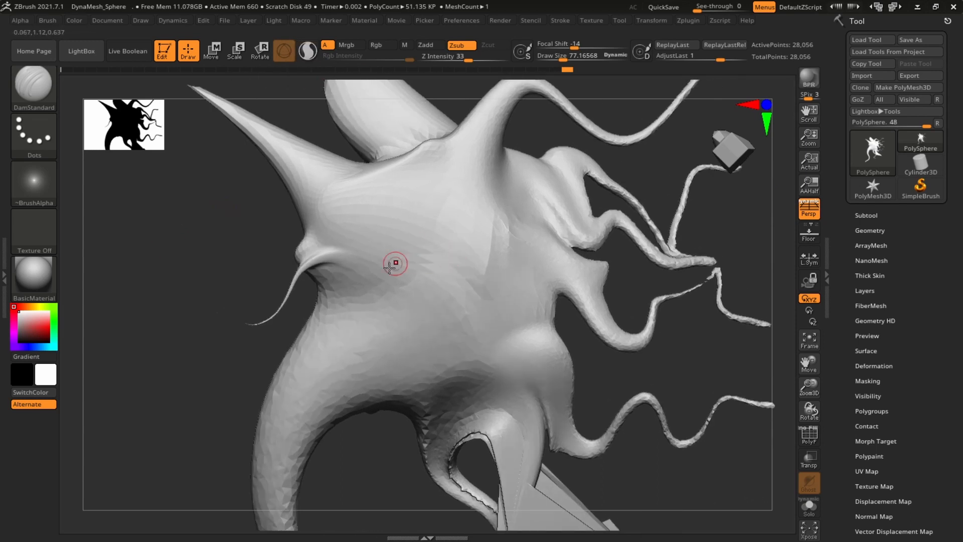
Carve several DamStandard strokes across the coarse, stretched middle of the tentacled form's body.
mouse_move(372, 323)
left_mouse_down()
mouse_move(547, 241)
mouse_move(591, 246)
left_mouse_up()
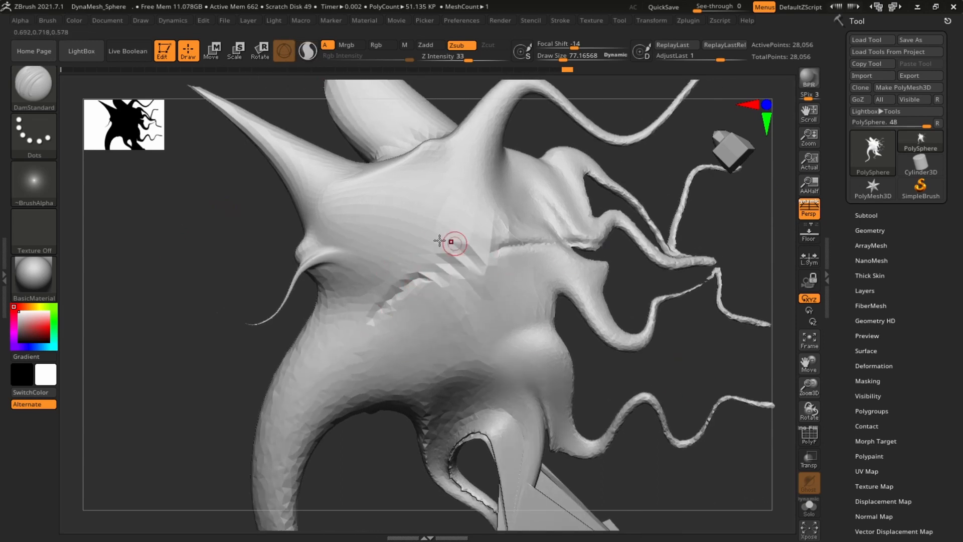
mouse_move(367, 253)
left_mouse_down()
mouse_move(462, 215)
mouse_move(501, 213)
left_mouse_up()
left_click_drag(176, 300, 207, 275, "alt")
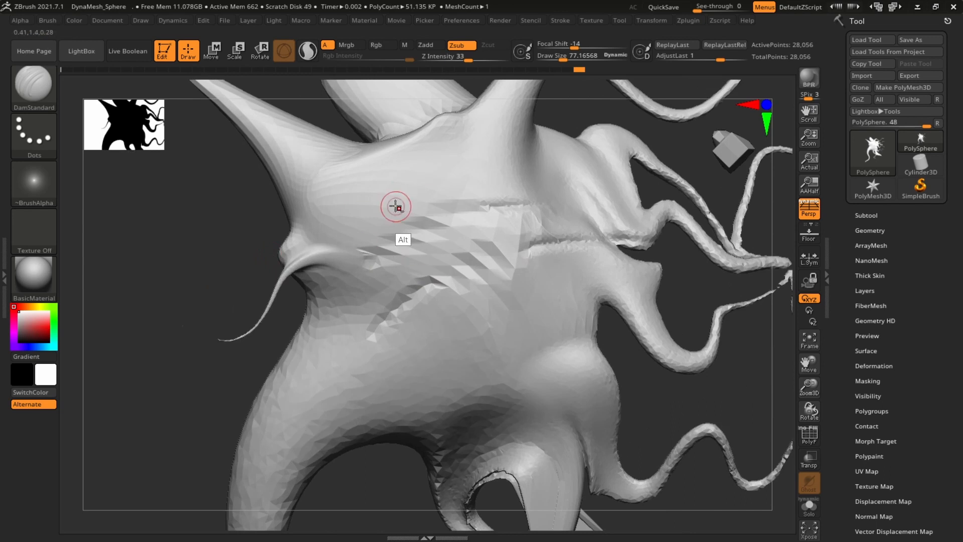
right_click_drag(396, 206, 402, 200, "alt")
mouse_move(402, 200)
left_mouse_down()
mouse_move(460, 198)
mouse_move(458, 392)
left_mouse_up()
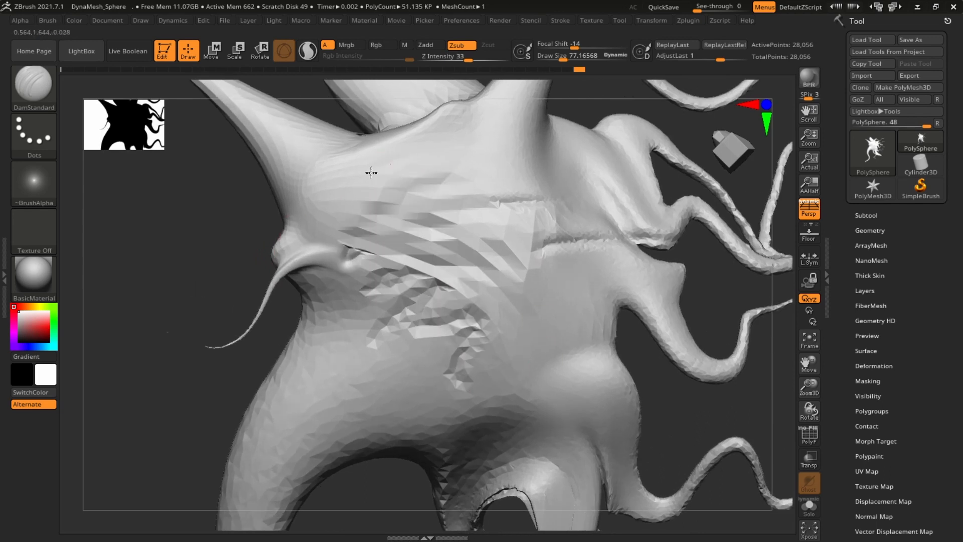
mouse_move(371, 172)
left_mouse_down()
mouse_move(468, 243)
mouse_move(497, 333)
left_mouse_up()
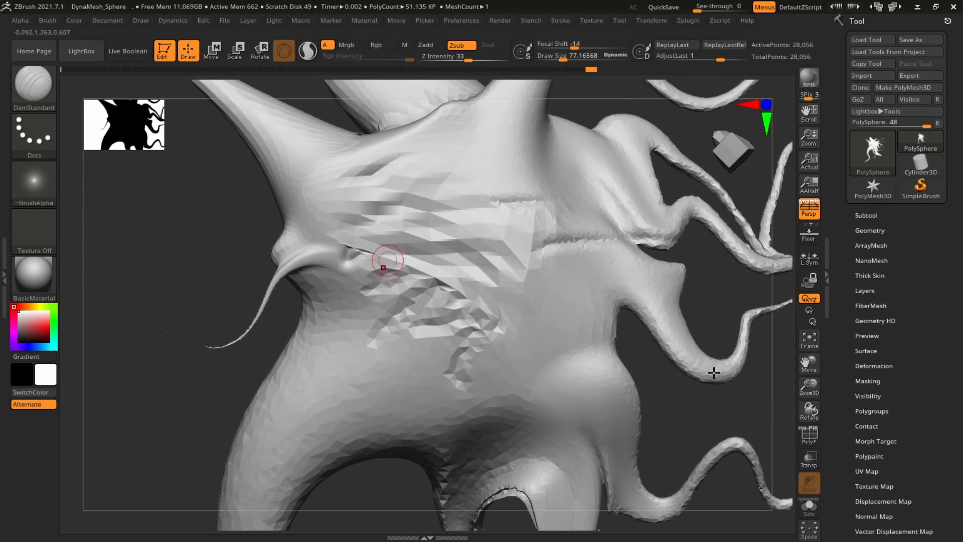
Check the polygon density around the lower tentacles with the polyframe and carve two DamStandard creases at a tentacle's base.
left_click_drag(778, 396, 702, 352, "alt")
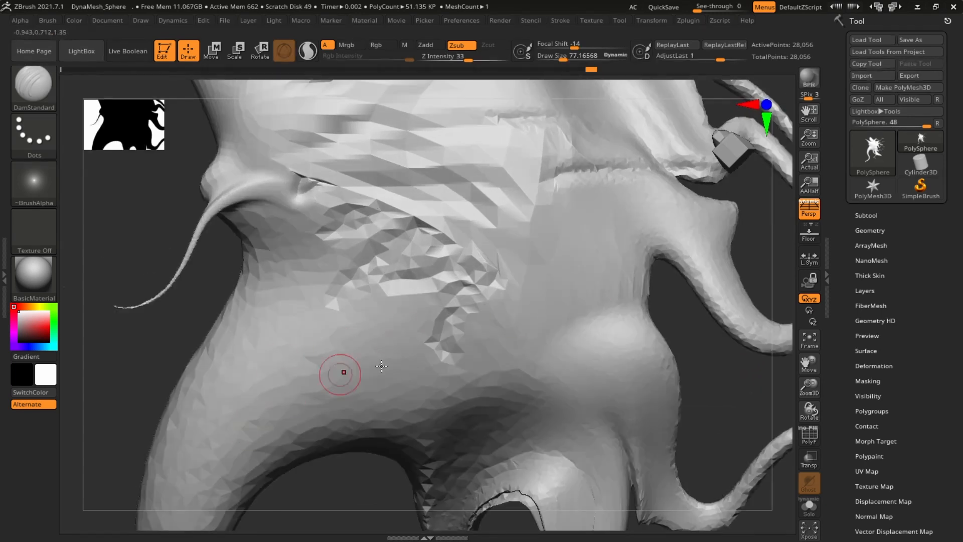
left_click_drag(728, 430, 577, 290, "alt")
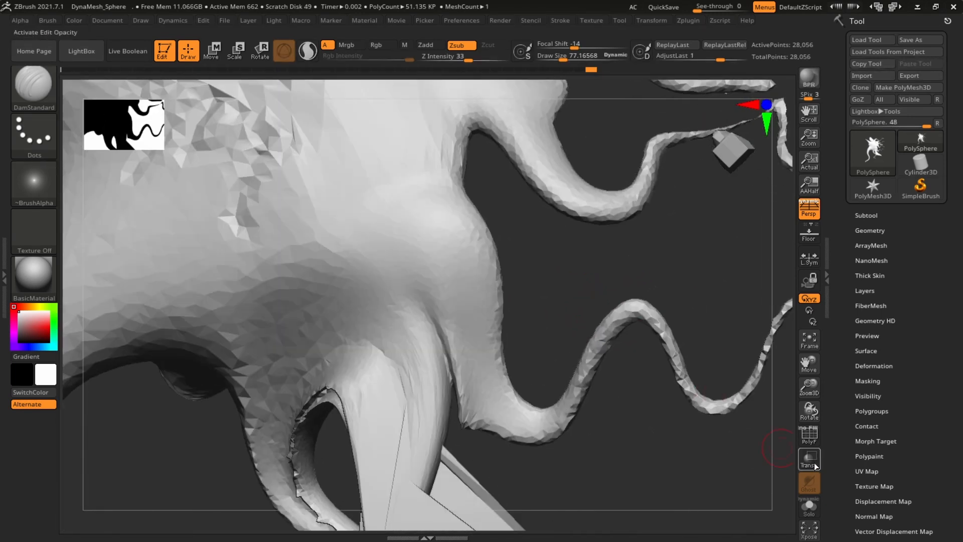
left_click(811, 460)
key("shift+f")
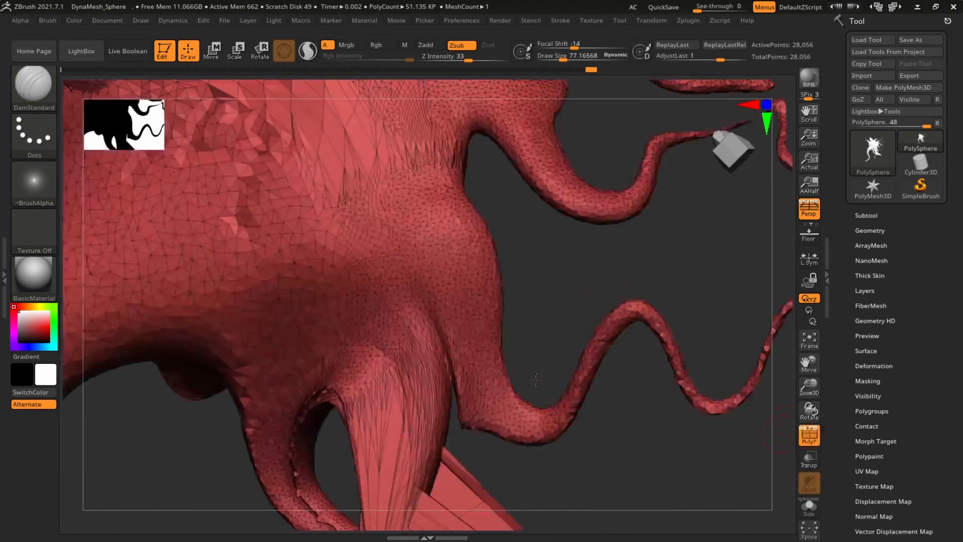
left_click(811, 441)
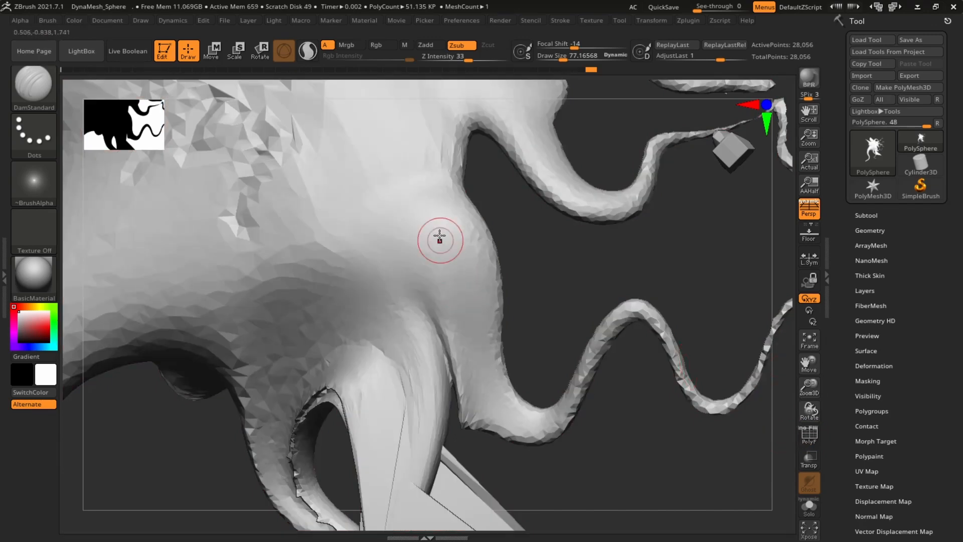
left_click_drag(415, 258, 370, 356)
left_click_drag(399, 233, 320, 296)
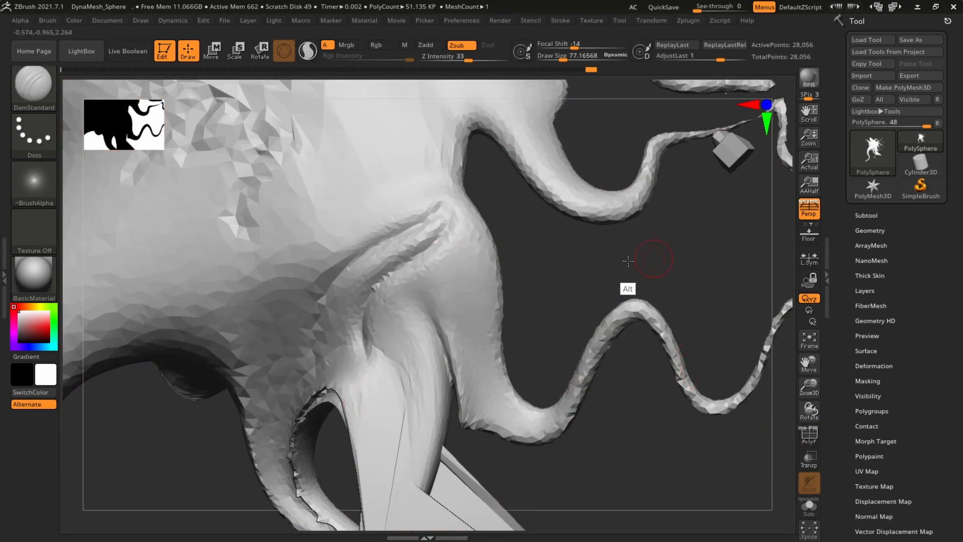
Roll the undo history back to its beginning to restore the original smooth sphere.
left_click_drag(628, 288, 574, 280, "alt")
left_click_drag(761, 339, 625, 404, "alt")
left_click(203, 71)
left_click_drag(204, 73, 604, 71)
left_click_drag(730, 117, 62, 126)
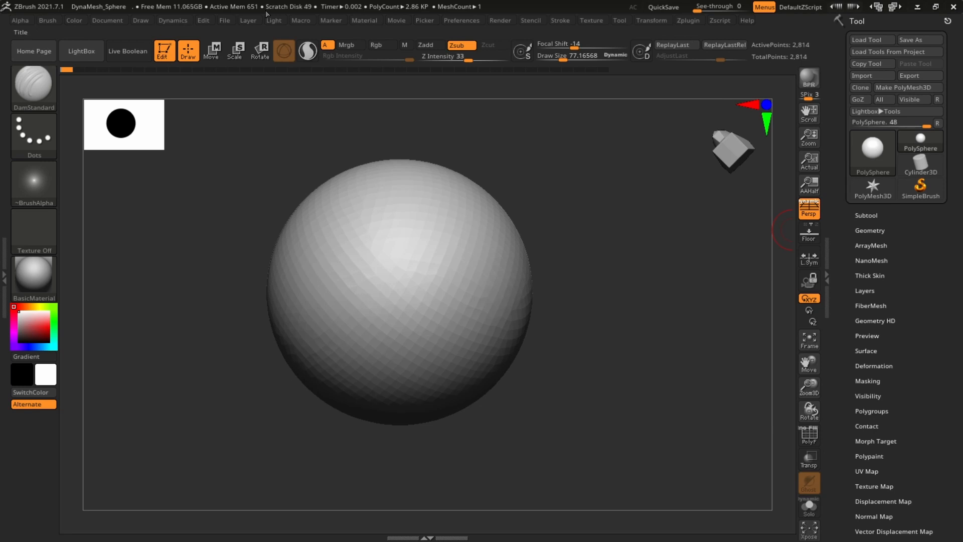
Expand the tool's Subtool and Geometry settings so that both sections stay open together.
left_click_drag(846, 294, 873, 219)
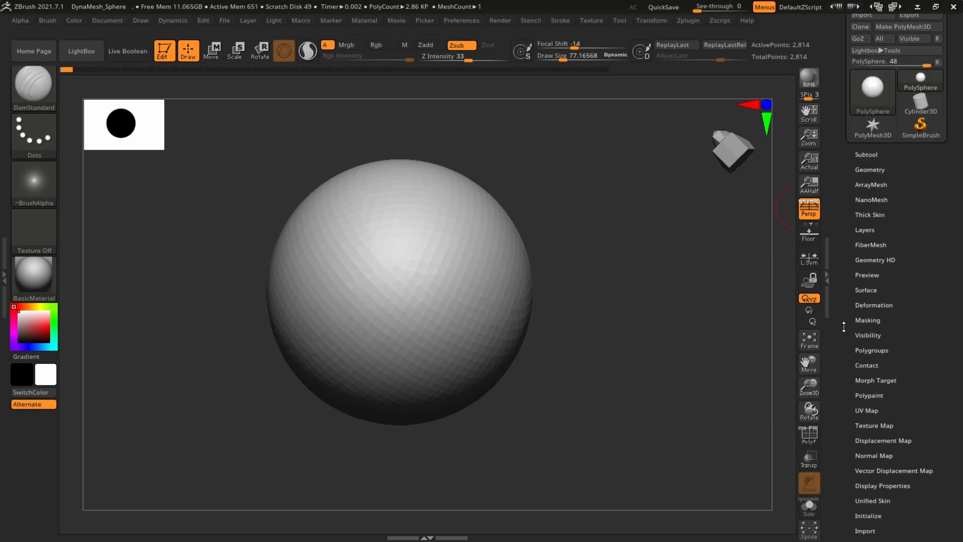
left_click_drag(845, 328, 908, 102)
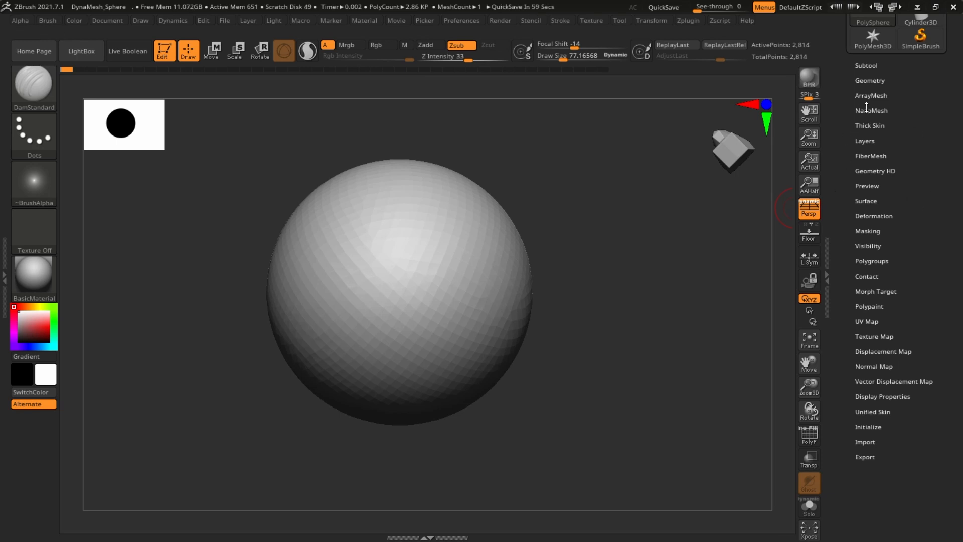
left_click_drag(866, 65, 851, 171)
left_click(875, 215)
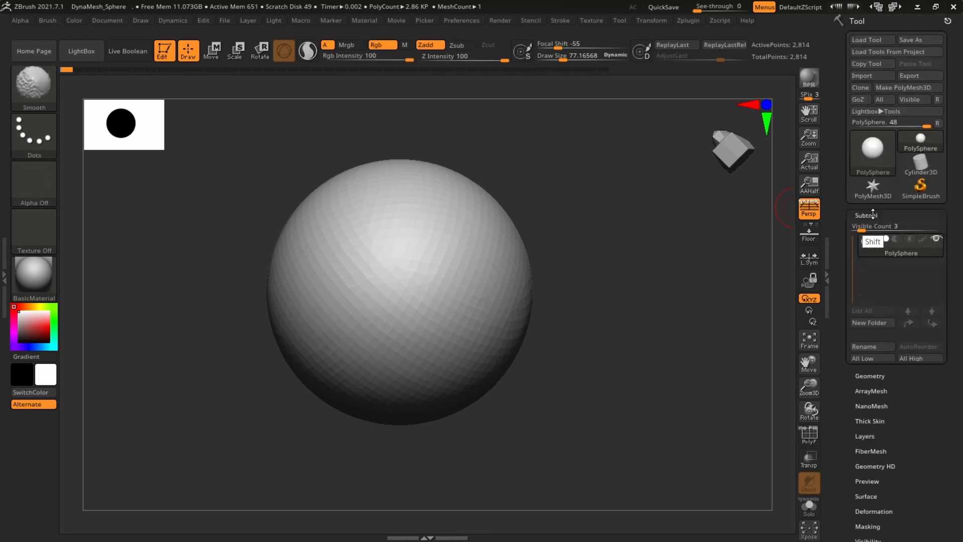
left_click_drag(875, 213, 876, 162)
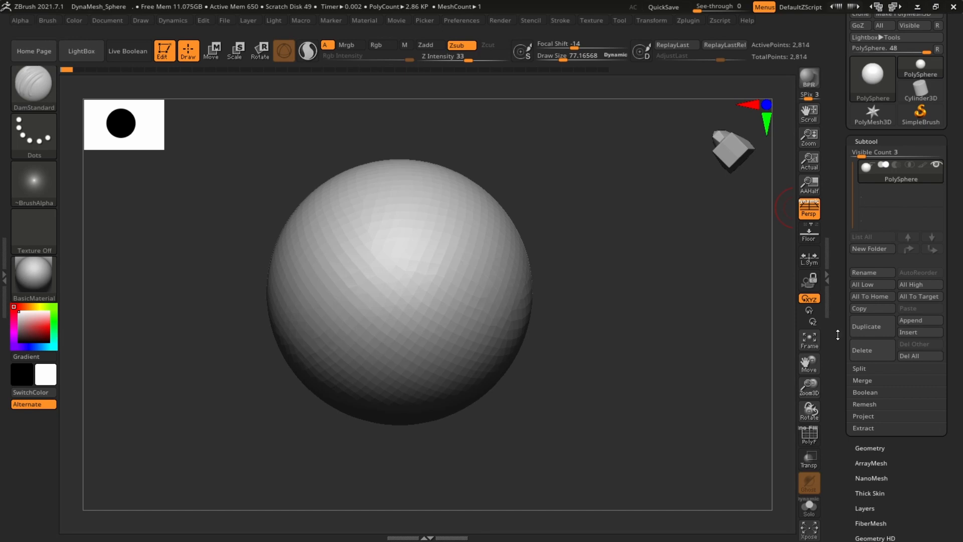
left_click_drag(839, 346, 855, 248)
left_click(875, 254)
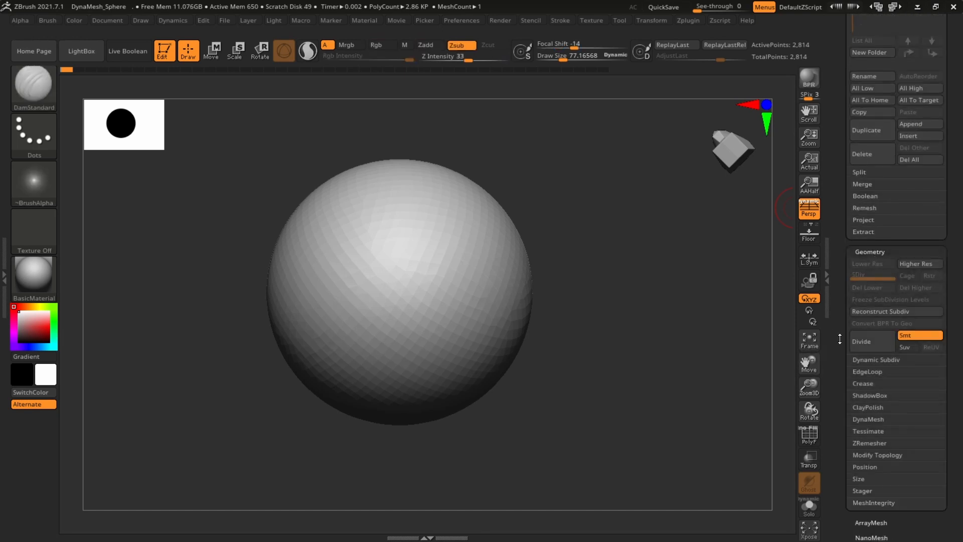
left_click_drag(840, 339, 840, 300)
left_click_drag(674, 339, 778, 318, "alt")
left_click_drag(843, 381, 835, 425)
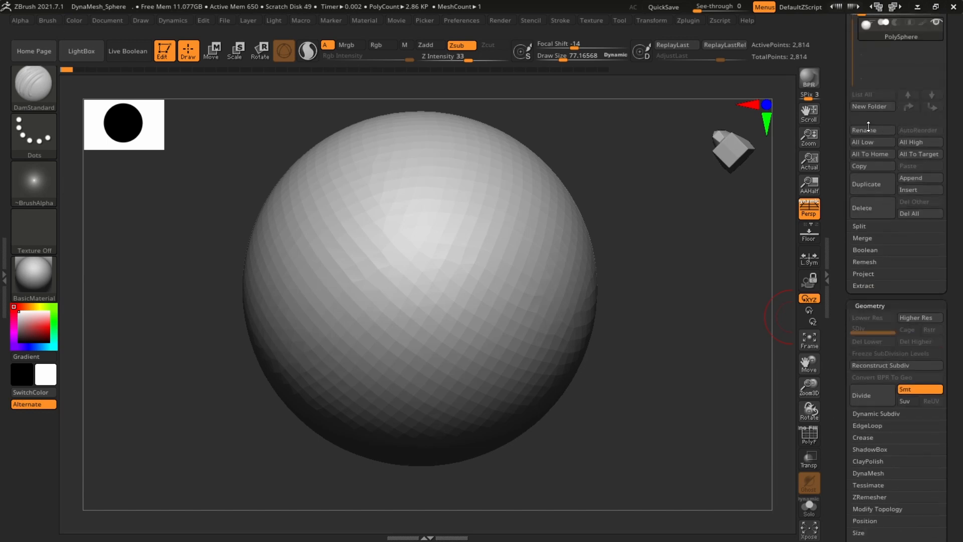
Display the polyframe to examine the low-resolution sphere's polygons up close, and turn it off again.
mouse_move(728, 284)
left_mouse_down("alt")
mouse_move(706, 286)
mouse_move(732, 291)
left_mouse_up("alt")
left_click(815, 441)
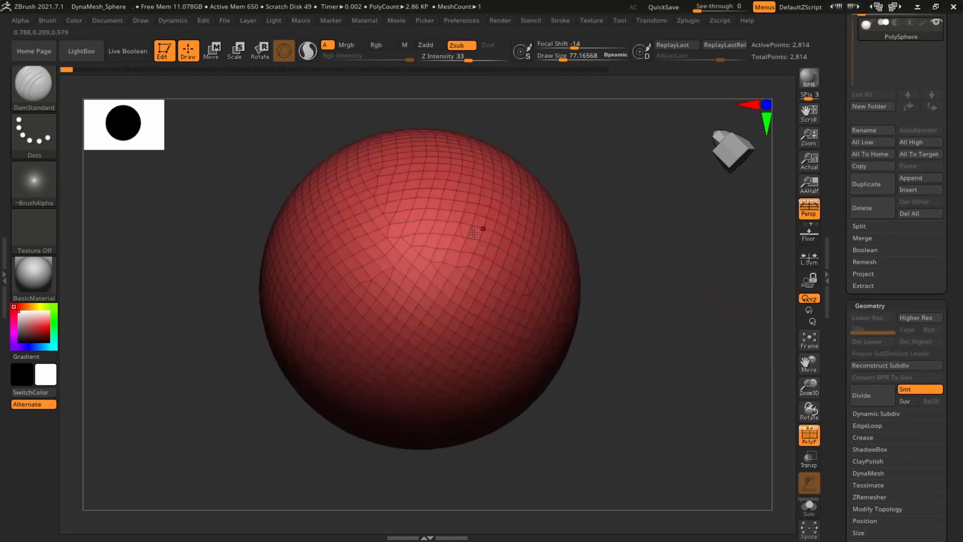
right_click_drag(452, 288, 401, 199, "alt")
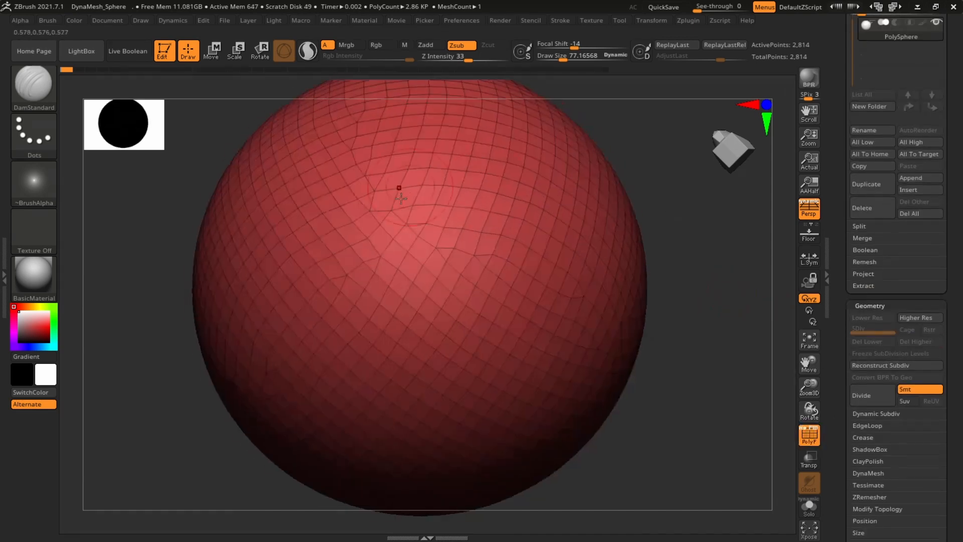
left_click(810, 441)
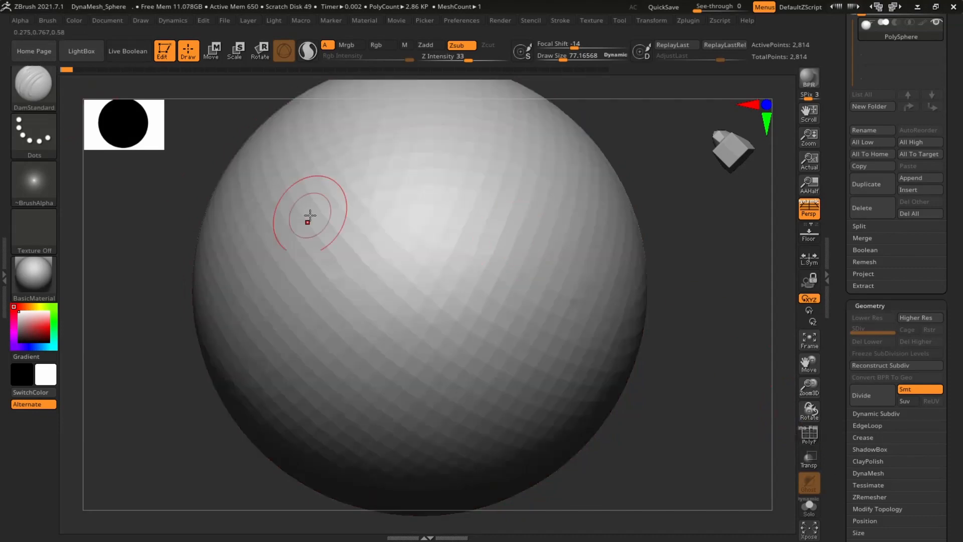
Try a zigzag DamStandard stroke on the undivided sphere, accepting removal of the newer history entries, and undo the stroke.
mouse_move(309, 216)
left_mouse_down()
mouse_move(452, 221)
mouse_move(524, 468)
left_mouse_up()
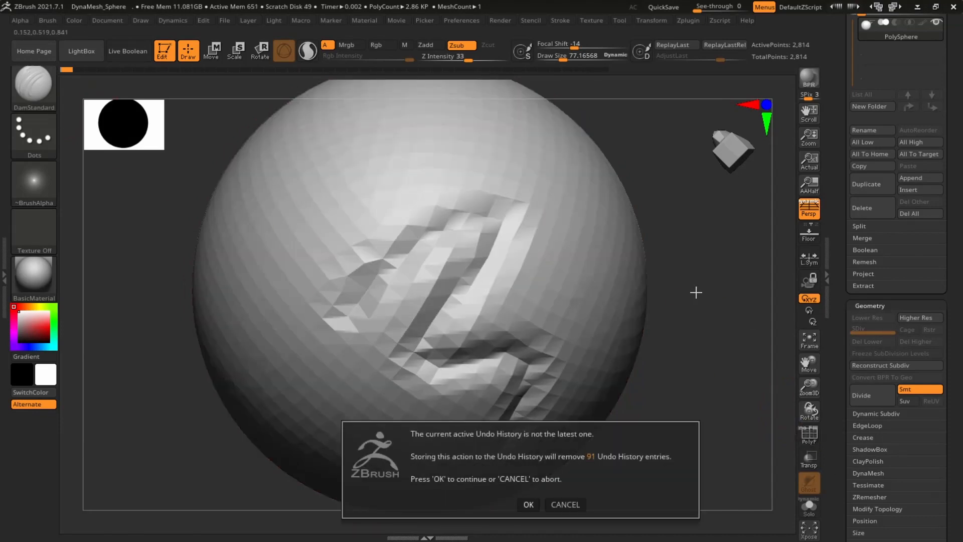
left_click(525, 505)
left_click_drag(708, 369, 740, 345)
left_click_drag(735, 233, 714, 247, "alt")
key("ctrl+z")
mouse_move(618, 270)
left_mouse_down("alt")
mouse_move(637, 266)
mouse_move(729, 306)
left_mouse_up("alt")
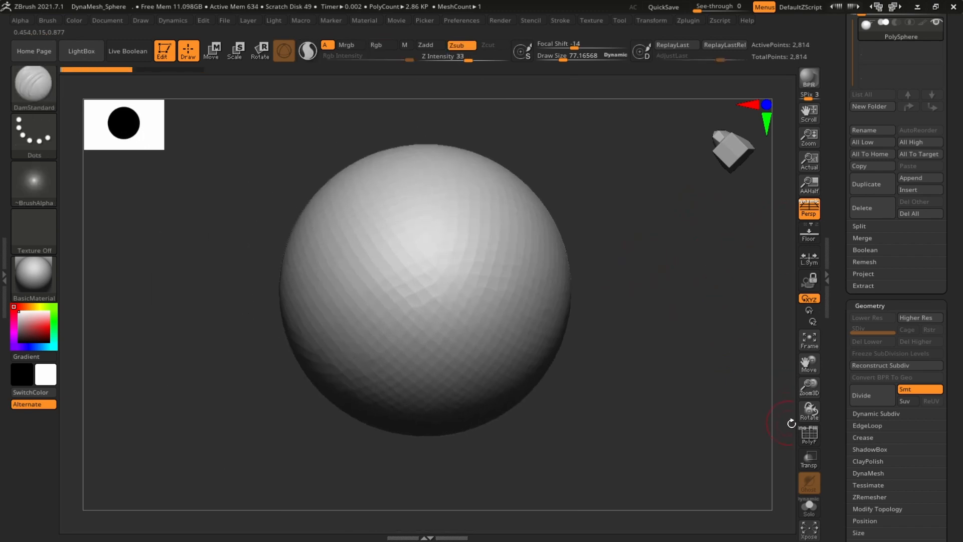
Divide the sphere's geometry once to reach subdivision level 2 with smoothing on.
left_click_drag(843, 408, 844, 392)
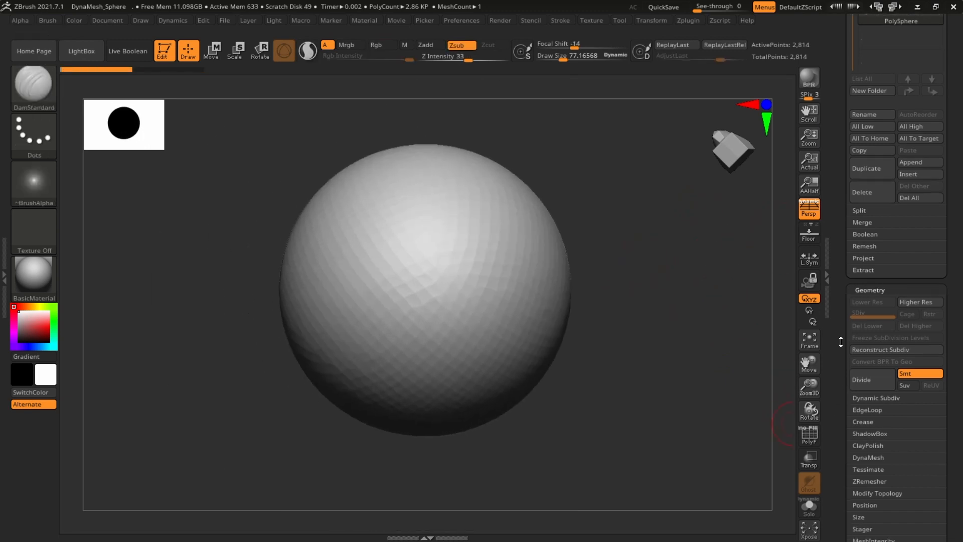
left_click_drag(842, 341, 842, 276)
left_click(871, 316)
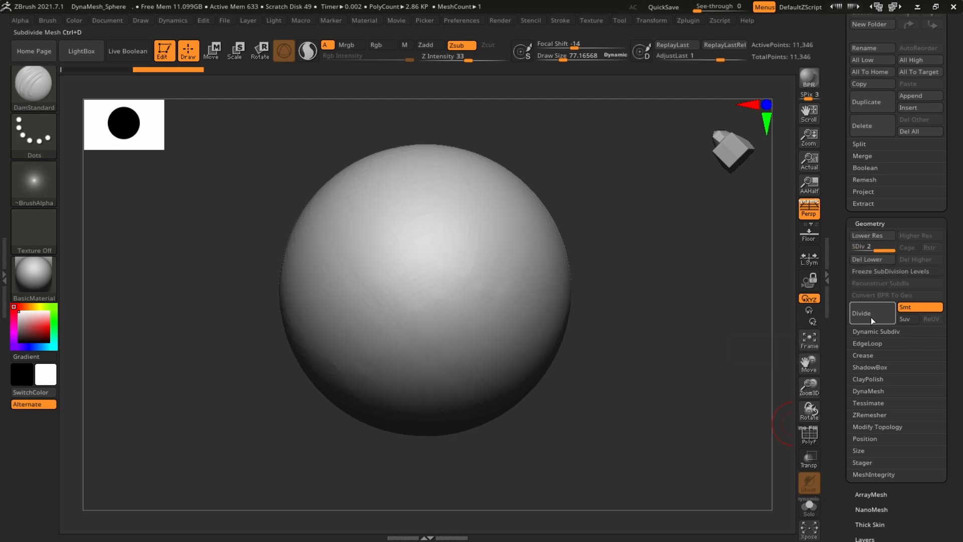
mouse_move(705, 360)
left_mouse_down("alt")
mouse_move(712, 355)
mouse_move(707, 365)
left_mouse_up("alt")
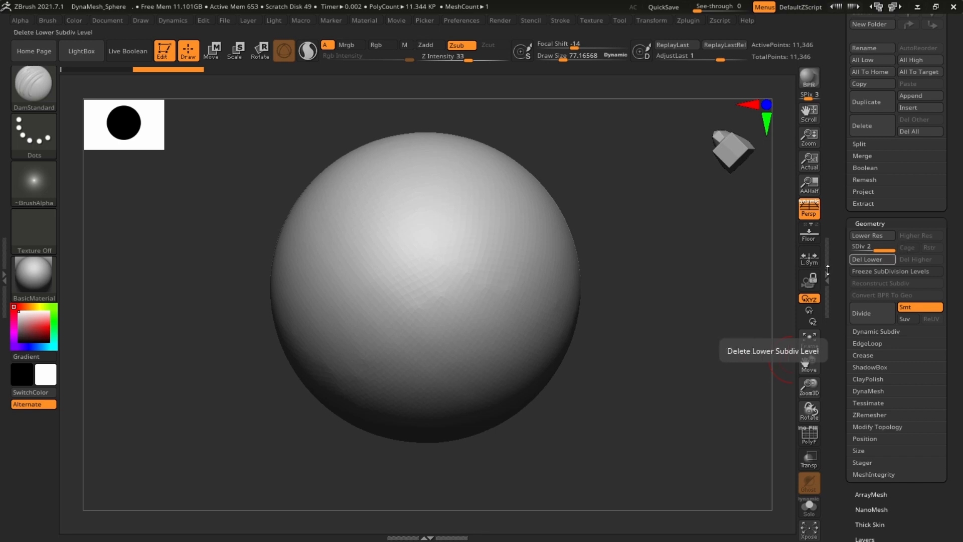
Carve a large tilted four-sided outline on the front of the divided sphere with DamStandard.
left_click_drag(688, 307, 696, 384, "alt")
mouse_move(746, 361)
left_mouse_down("alt")
mouse_move(716, 348)
mouse_move(753, 376)
mouse_move(759, 344)
mouse_move(755, 356)
left_mouse_up("alt")
mouse_move(354, 246)
left_mouse_down()
mouse_move(543, 157)
mouse_move(607, 354)
mouse_move(321, 279)
mouse_move(302, 217)
left_mouse_up()
left_click_drag(747, 236, 727, 236, "alt")
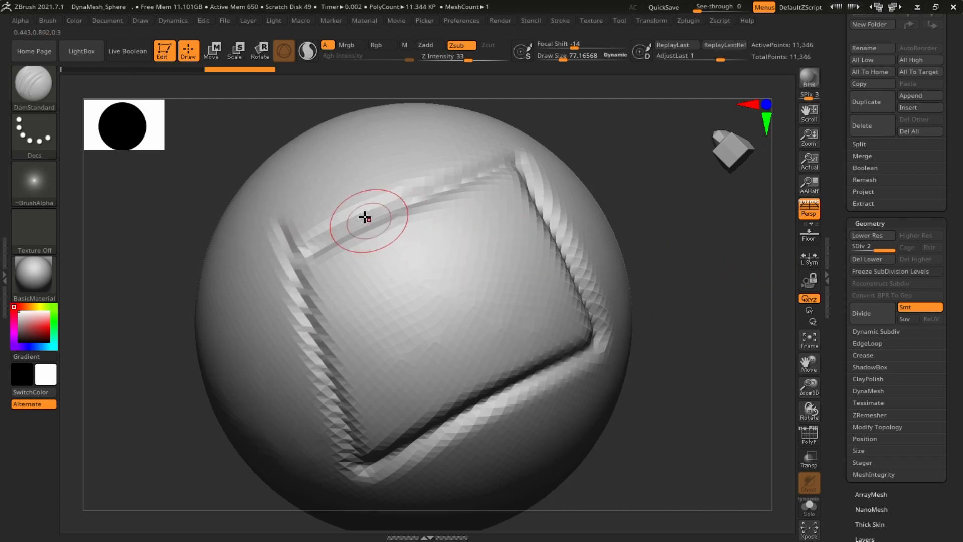
left_click_drag(730, 287, 712, 284, "alt")
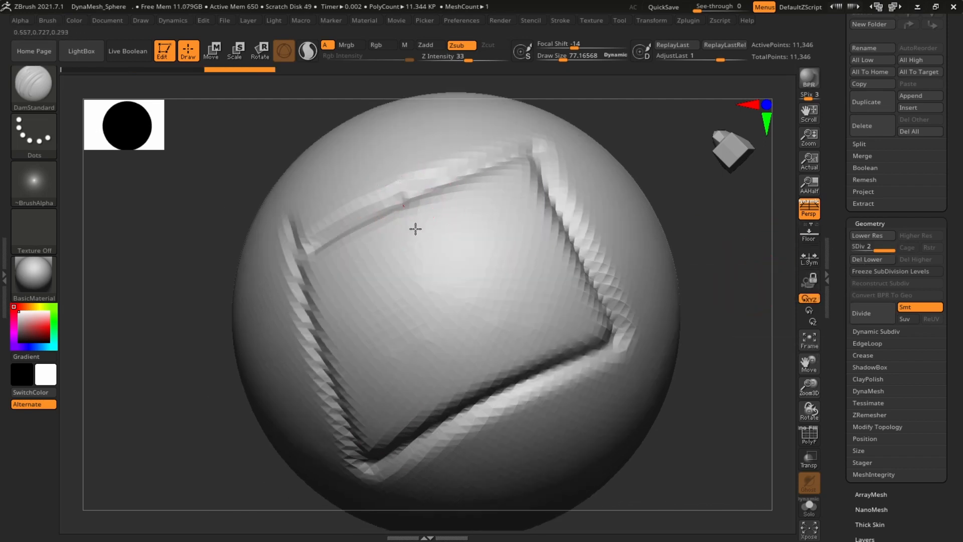
Carve crossing DamStandard grooves inside the four-sided outline to form a grid of raised blocks.
left_click_drag(416, 228, 481, 386)
left_click_drag(303, 346, 620, 217)
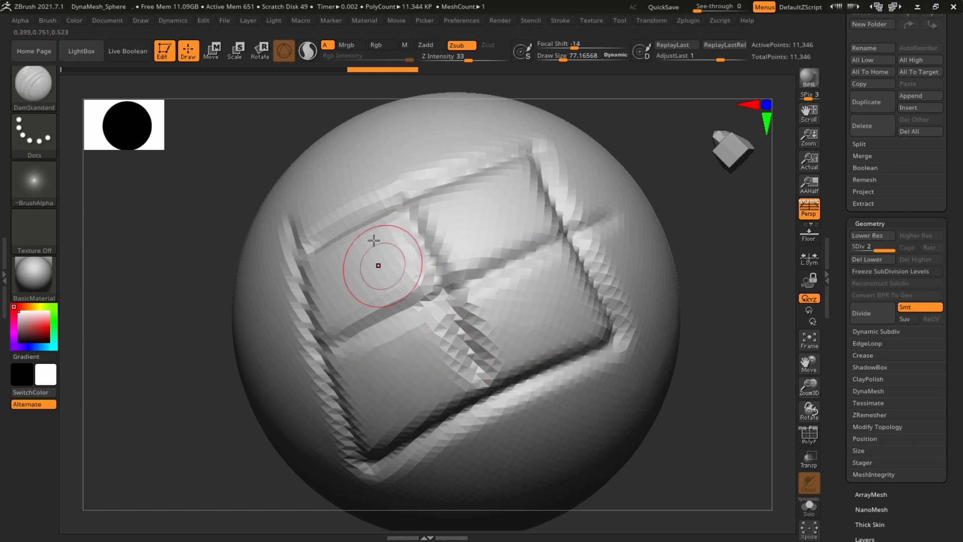
left_click_drag(353, 231, 429, 420)
left_click_drag(476, 178, 566, 366)
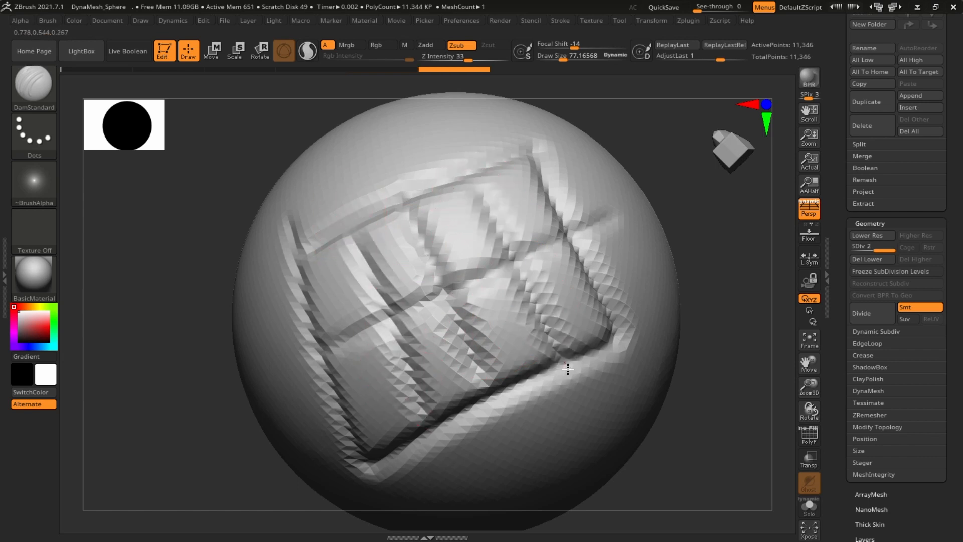
left_click_drag(301, 295, 564, 189)
left_click_drag(344, 397, 658, 260)
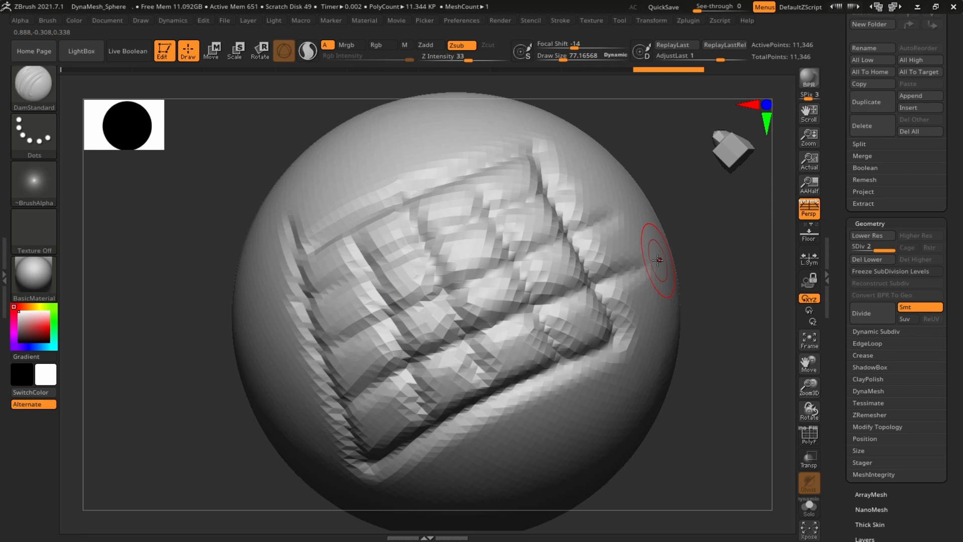
Try a wavy DamStandard groove across the upper blocks, and undo it together with the earlier crossing grooves inside the outline.
left_click_drag(703, 281, 780, 299)
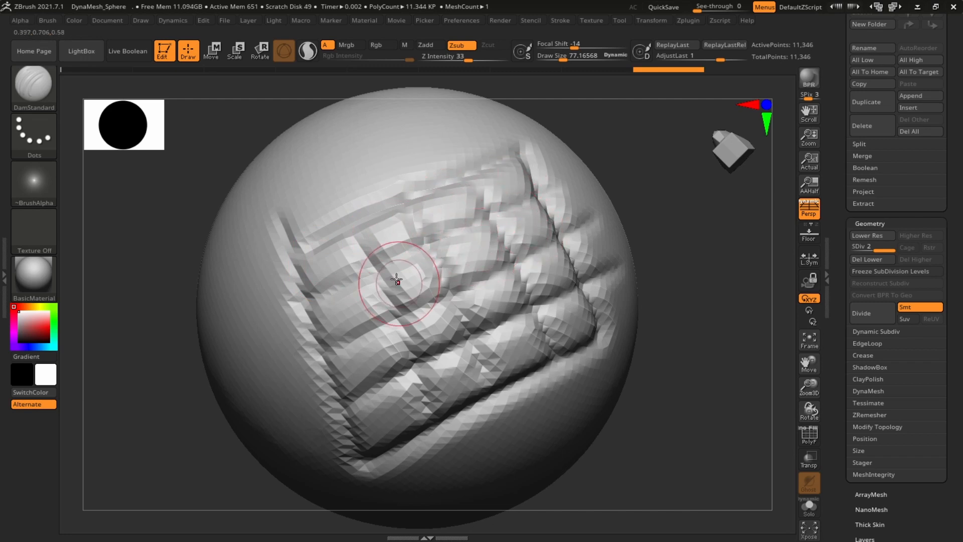
mouse_move(316, 274)
left_mouse_down()
mouse_move(362, 251)
mouse_move(398, 256)
mouse_move(402, 222)
mouse_move(455, 227)
left_mouse_up()
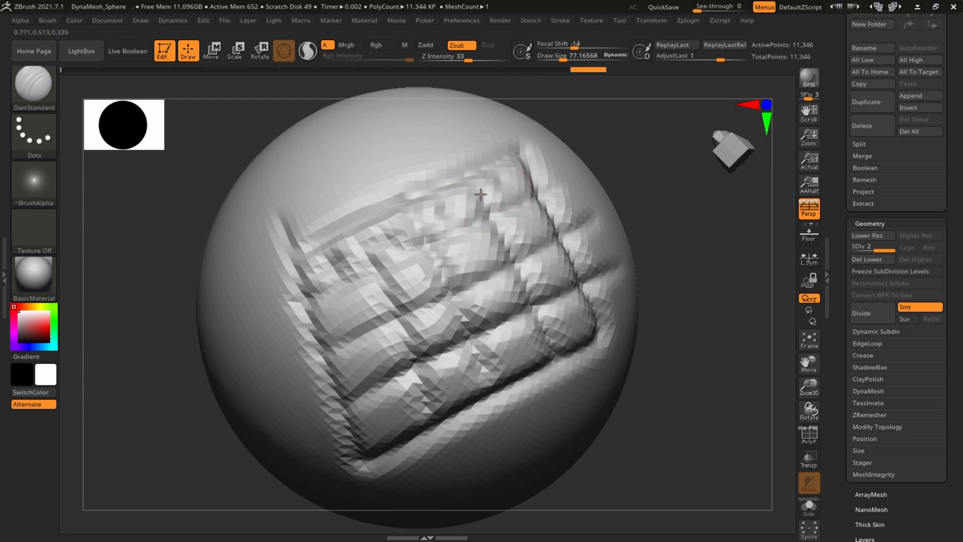
key("ctrl")
key("ctrl+z")
key("ctrl+z")
key("ctrl+z")
key("ctrl+z")
key("ctrl+z")
key("ctrl+z")
key("ctrl+z")
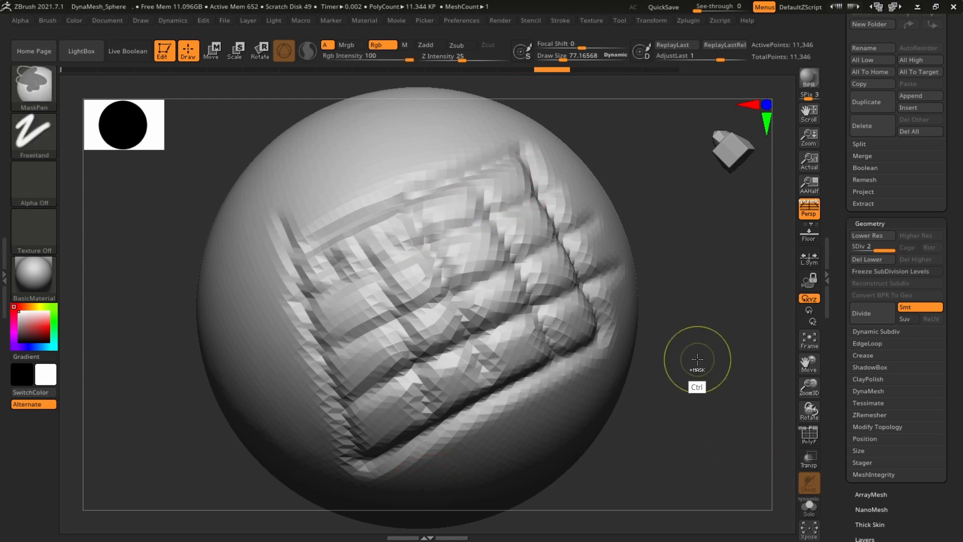
key("ctrl+z")
key("ctrl+z")
key("ctrl+z")
key("ctrl+z")
key("ctrl+z")
key("ctrl+z")
key("ctrl+z")
key("ctrl+z")
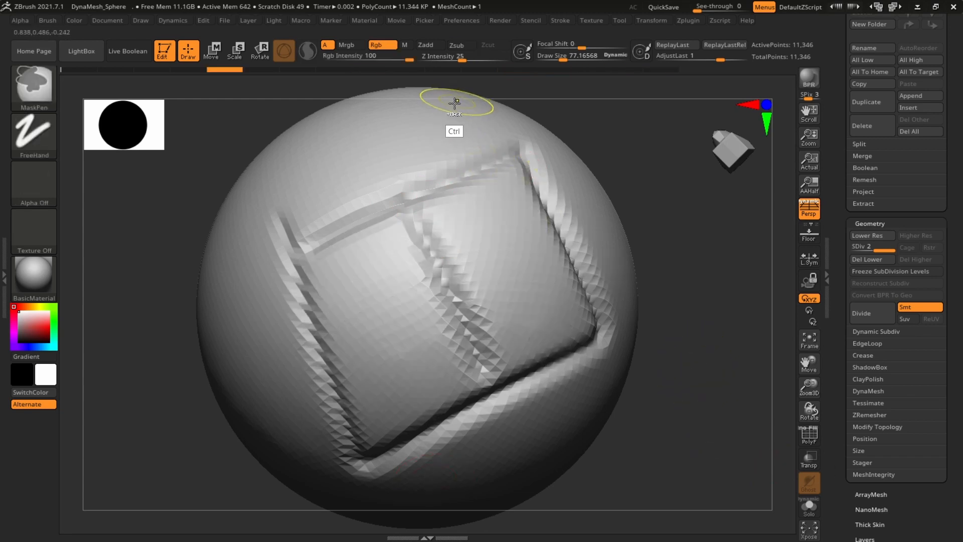
Divide the clean sphere to subdivision level 4 and compare it with its undivided state through the undo history.
left_click(870, 315)
left_click(869, 314)
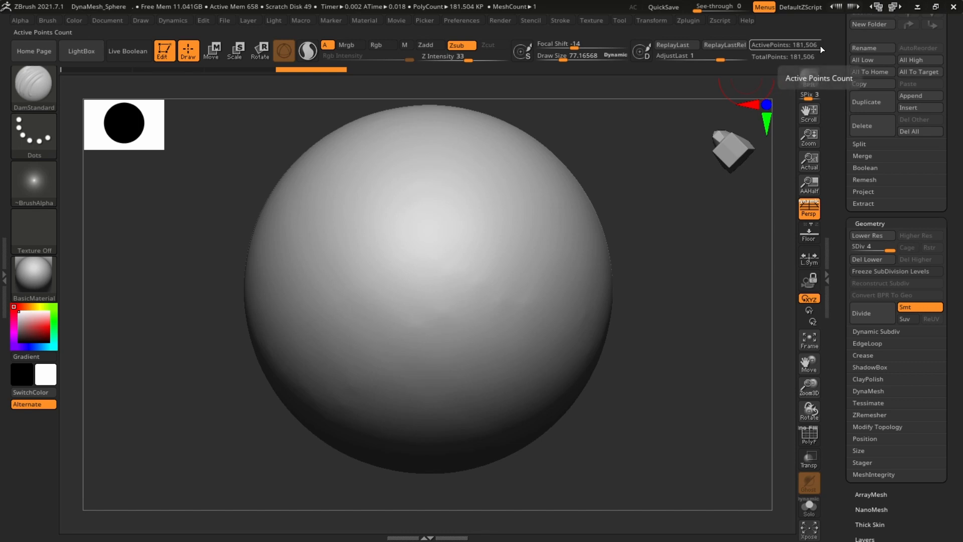
left_click_drag(303, 73, 69, 95)
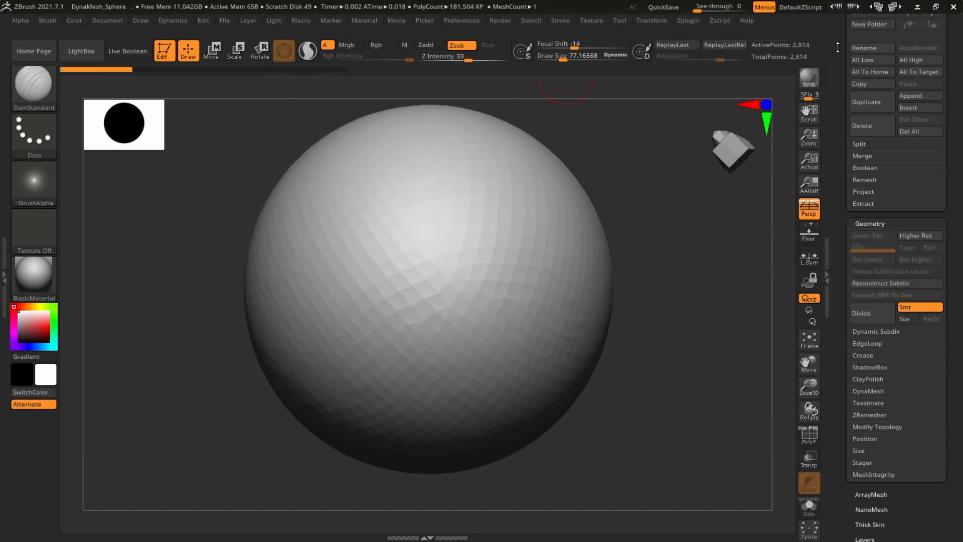
left_click_drag(257, 71, 412, 75)
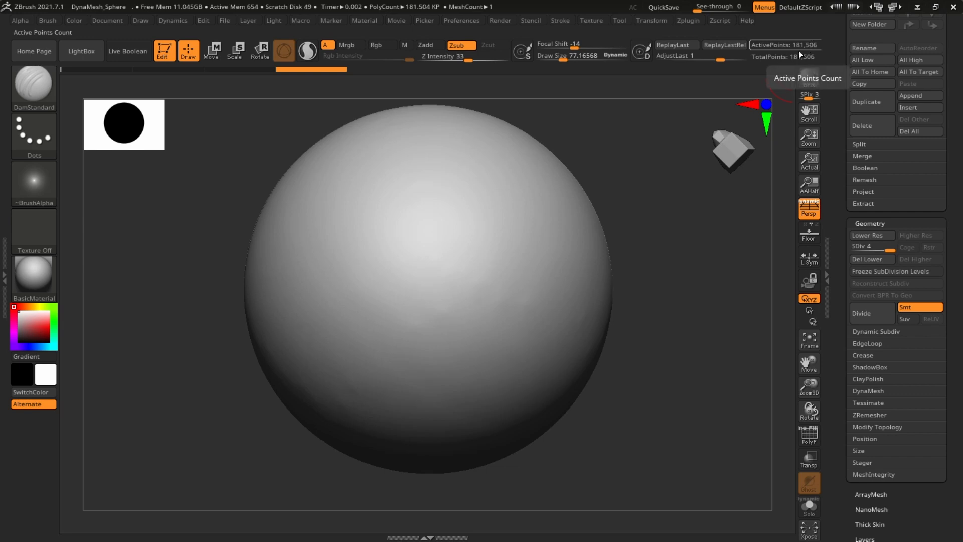
Carve a wavy W-shaped DamStandard groove across the sphere's front and enlarge the draw size to about 229.
left_click_drag(658, 224, 642, 245, "alt")
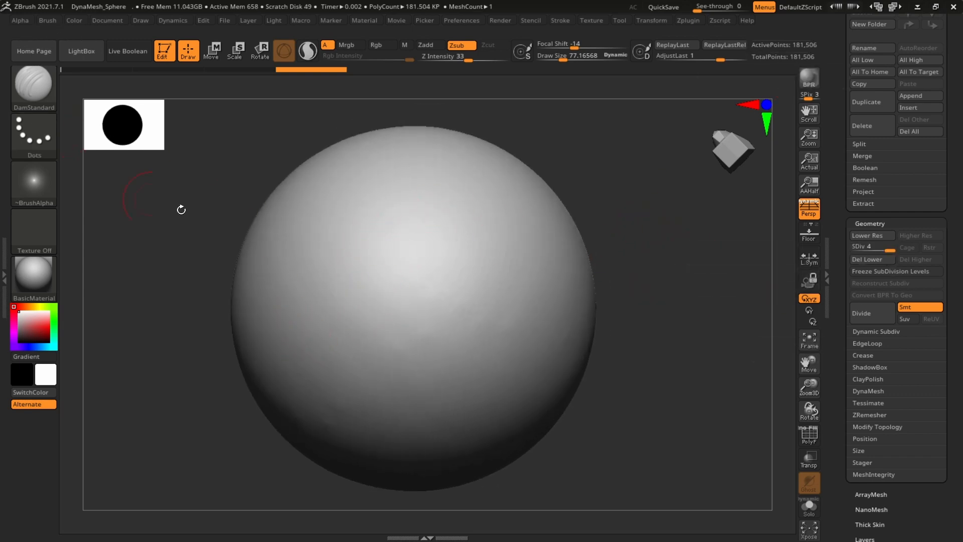
mouse_move(300, 256)
left_mouse_down()
mouse_move(310, 326)
mouse_move(494, 251)
left_mouse_up()
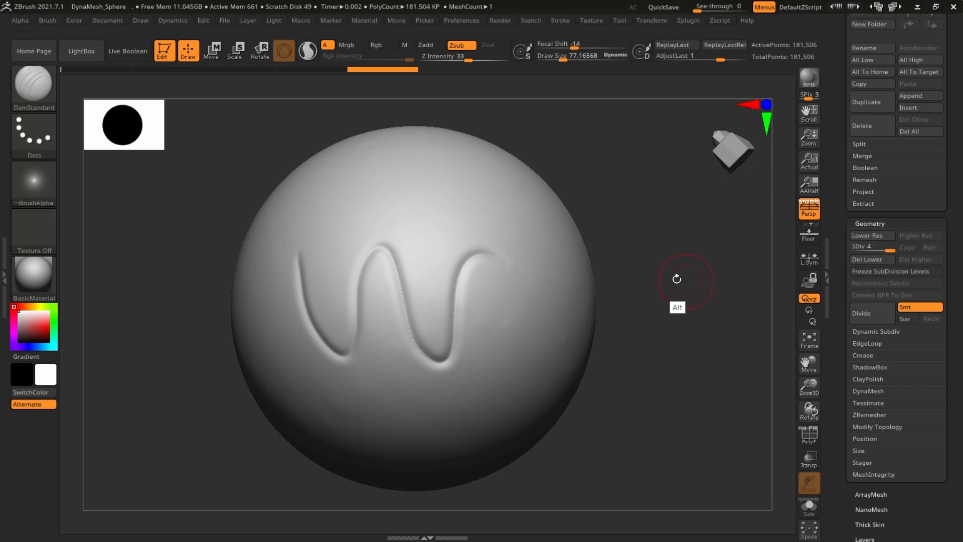
left_click_drag(677, 279, 679, 275, "alt")
key("s")
left_click_drag(534, 339, 554, 341)
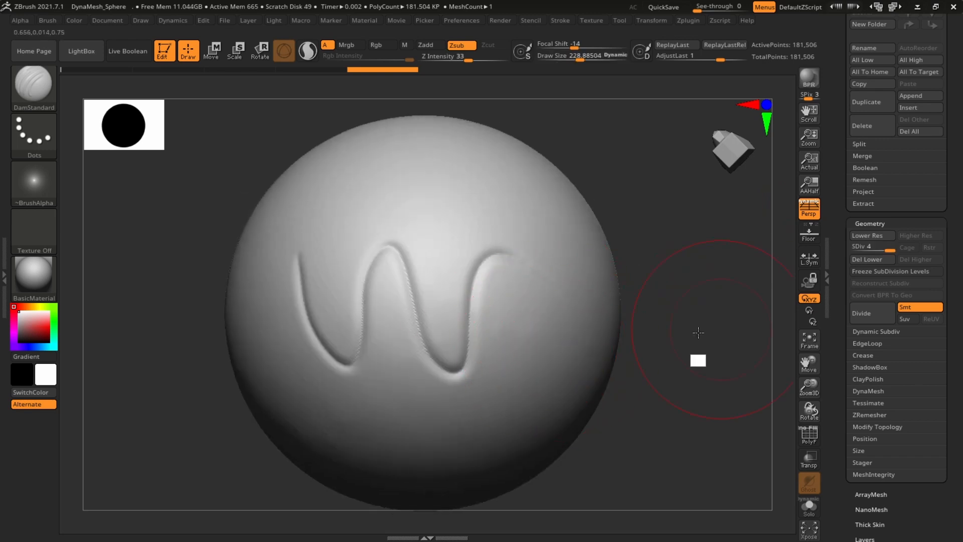
left_click_drag(699, 332, 695, 310, "alt")
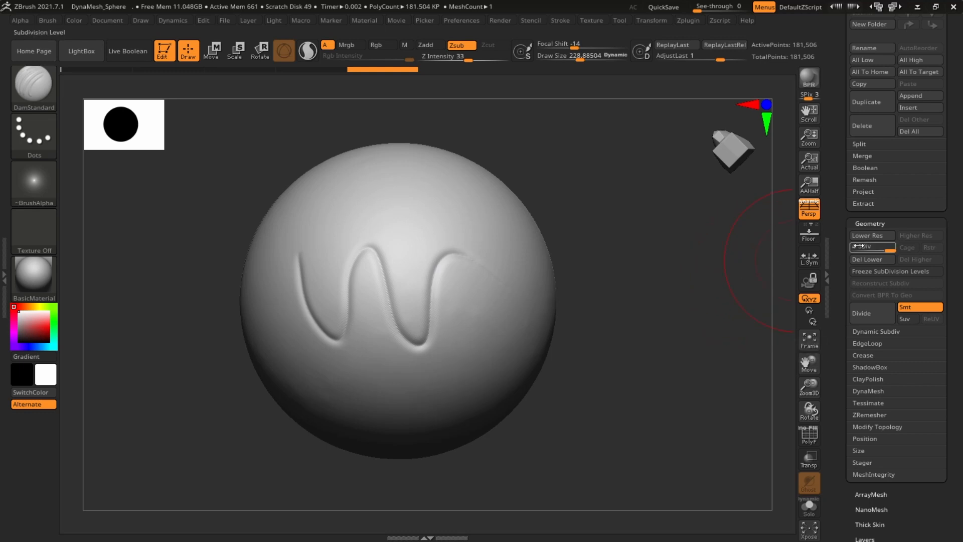
Lower the sphere to subdivision level 1 and switch to the Move brush with a draw size of about 394.
left_click_drag(886, 250, 853, 246)
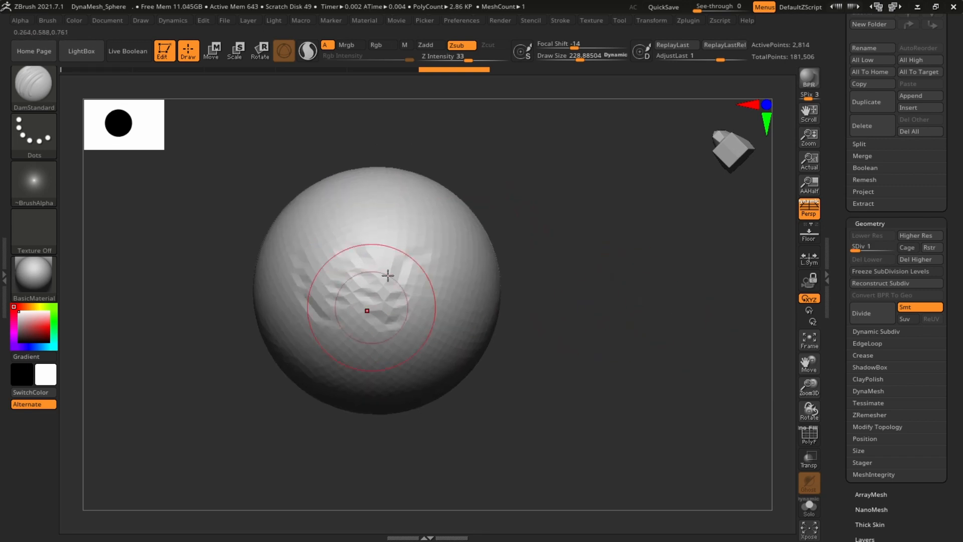
key("b")
key("m")
key("v")
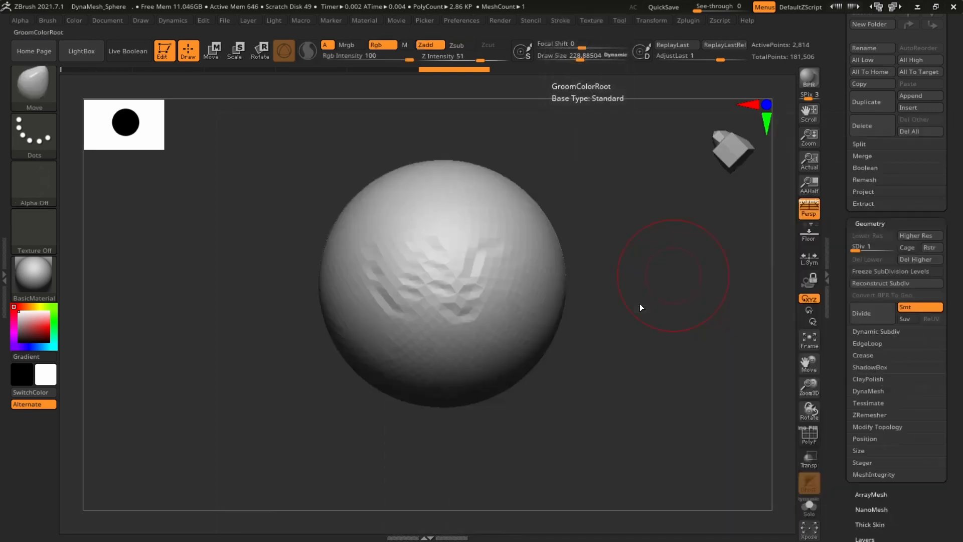
left_click_drag(697, 240, 711, 188)
left_click_drag(721, 316, 674, 215, "alt")
left_click_drag(673, 215, 582, 195)
left_click_drag(723, 201, 702, 211)
left_click_drag(660, 267, 670, 369, "alt")
left_click_drag(670, 369, 597, 329)
key("s")
left_click_drag(542, 312, 550, 315)
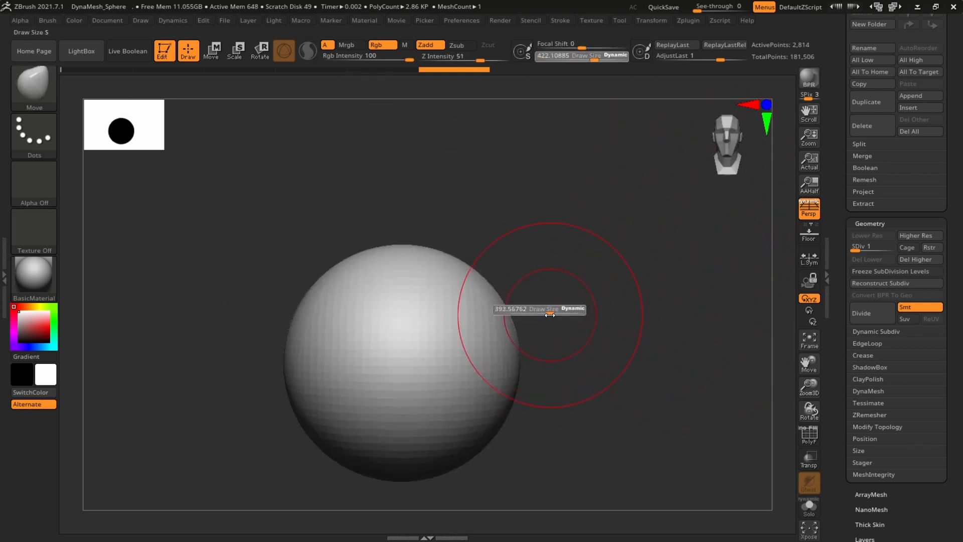
Push the sphere's sides inward and pull its lower front down into a long jaw with the Move brush.
left_click_drag(543, 387, 571, 329, "alt")
left_click_drag(552, 296, 585, 283)
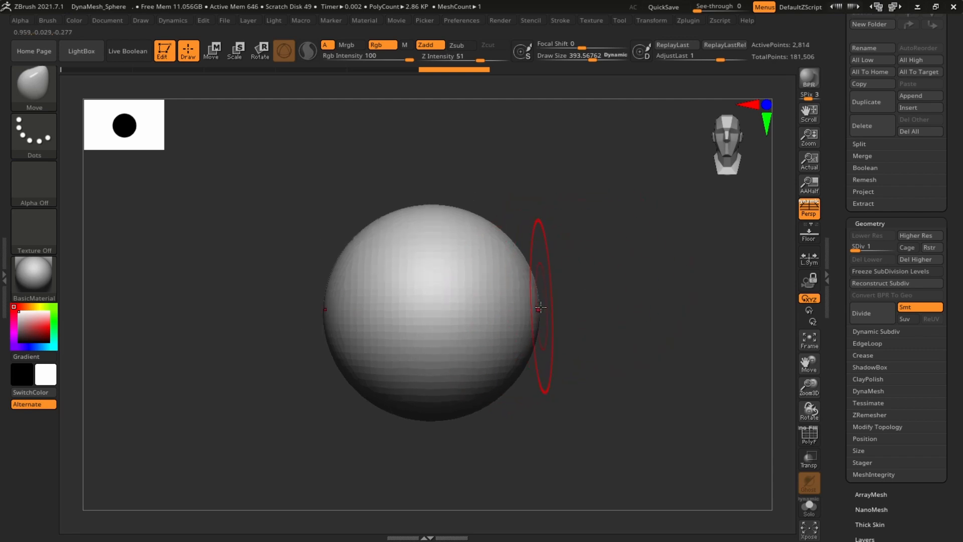
mouse_move(541, 308)
left_mouse_down()
mouse_move(528, 321)
mouse_move(522, 296)
left_mouse_up()
left_click_drag(606, 327, 547, 336, "alt")
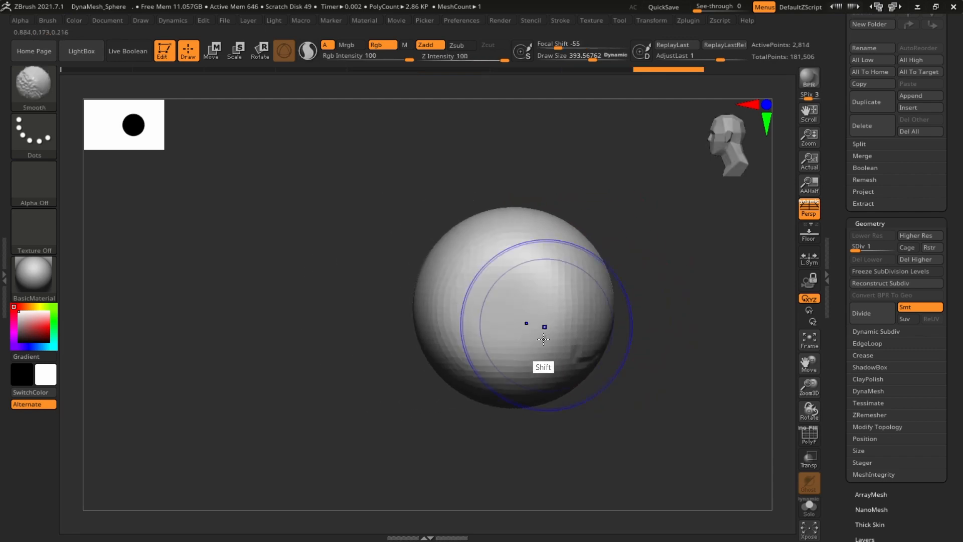
right_click_drag(544, 340, 530, 311, "alt")
left_click_drag(429, 428, 416, 452)
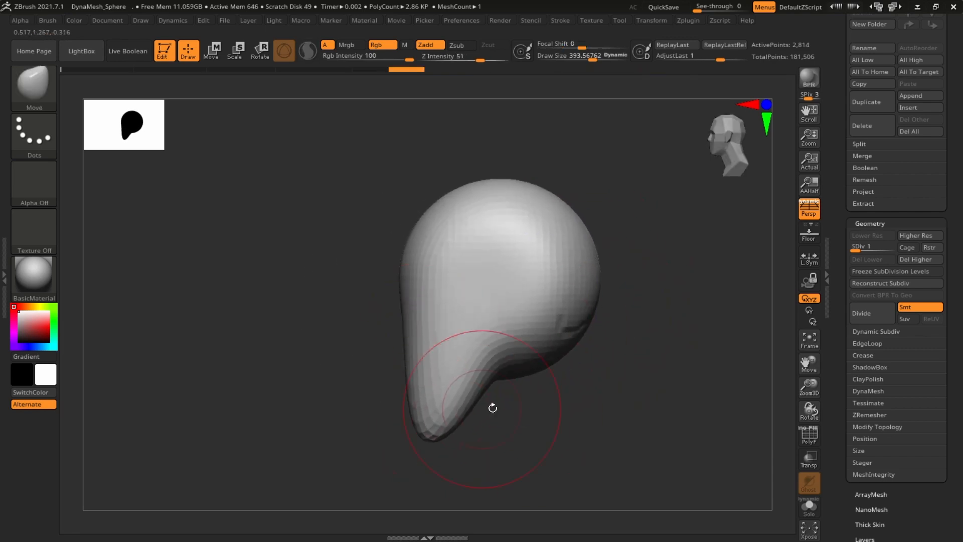
left_click_drag(442, 408, 423, 421)
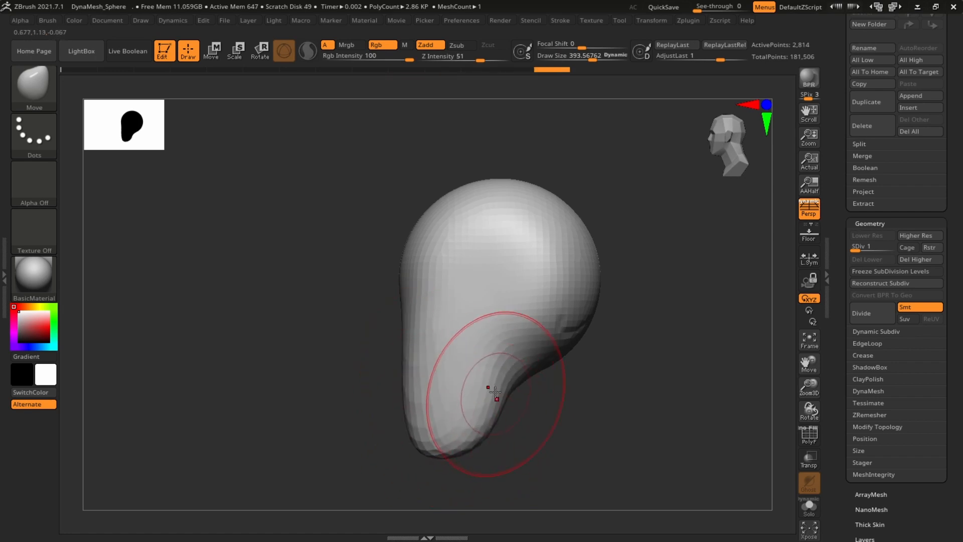
mouse_move(562, 365)
right_mouse_down()
mouse_move(552, 381)
mouse_move(605, 303)
right_mouse_up()
left_click_drag(565, 372, 558, 369)
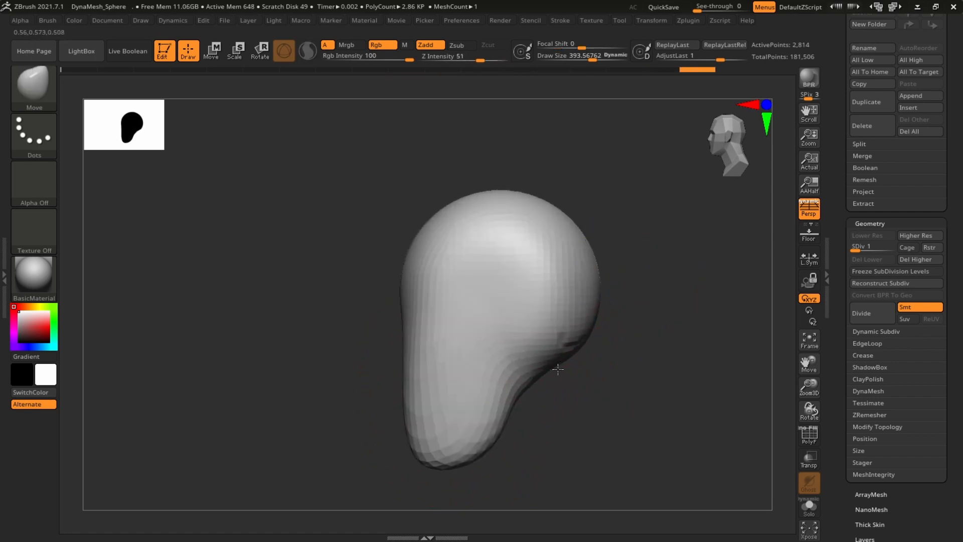
right_click_drag(467, 388, 524, 394, "shift")
left_click_drag(410, 439, 365, 471)
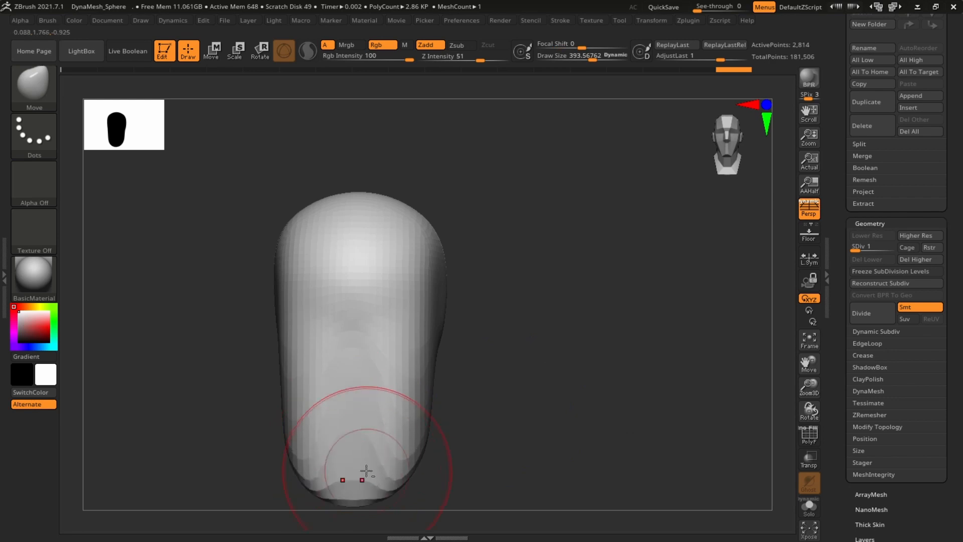
Enlarge the draw size to about 472, narrow the head's sides from the front, and smooth the lower jaw.
right_click_drag(366, 471, 456, 401, "alt")
key("s")
left_click_drag(513, 398, 505, 350)
right_click_drag(604, 293, 581, 353, "alt")
key("s")
left_click_drag(511, 296, 500, 298)
left_click_drag(514, 290, 507, 290)
right_click_drag(508, 290, 501, 369, "ctrl")
left_click_drag(501, 370, 481, 377, "shift")
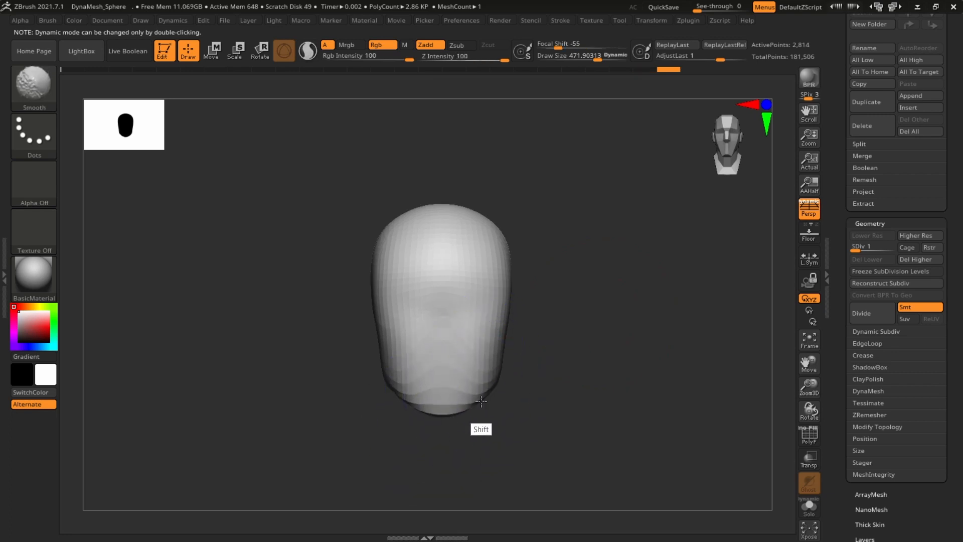
Raise the mesh to subdivision level 4, then pull the chin down and reshape the cheeks and temples with Move.
left_click(887, 247)
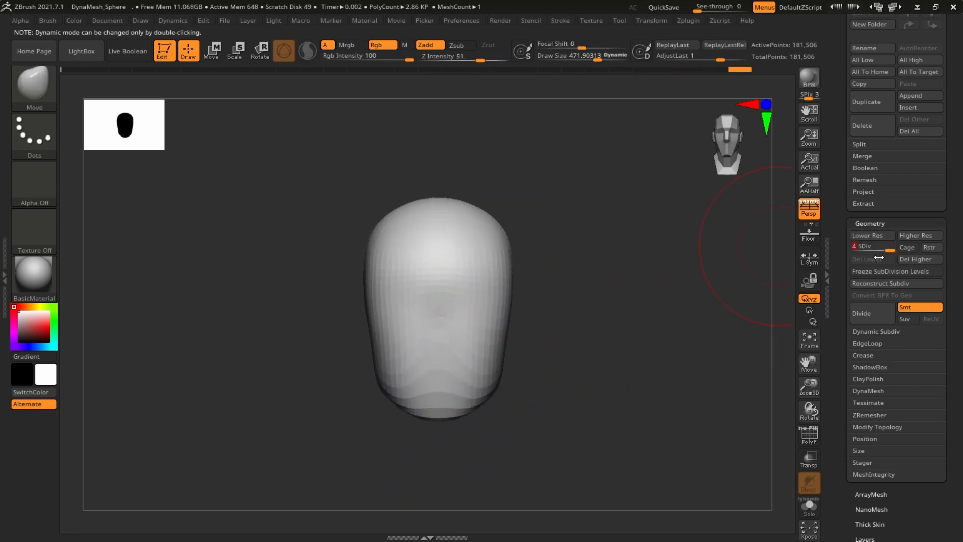
left_click_drag(490, 394, 497, 454)
left_click_drag(506, 352, 520, 346)
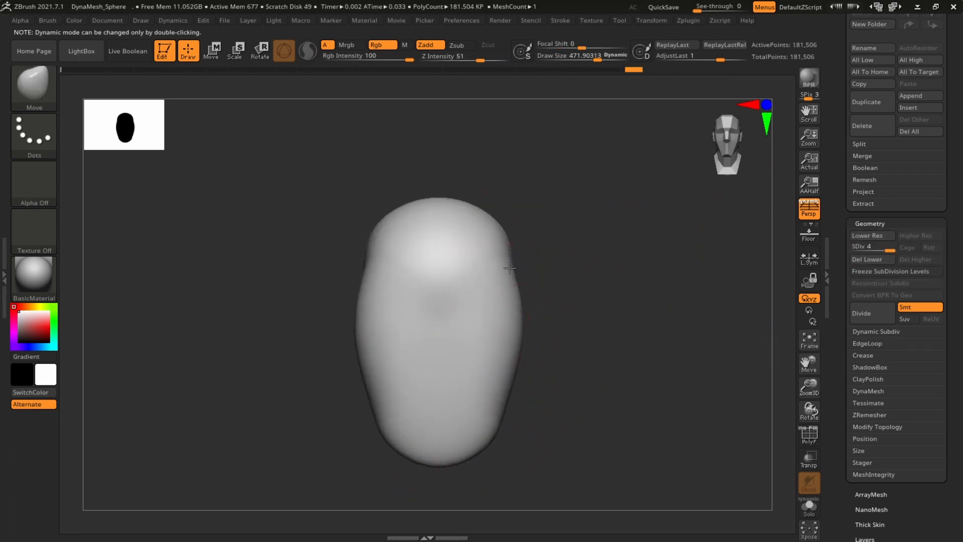
left_click_drag(511, 266, 525, 241)
mouse_move(622, 283)
left_mouse_down()
mouse_move(542, 279)
mouse_move(654, 295)
left_mouse_up()
left_click_drag(622, 326, 600, 345)
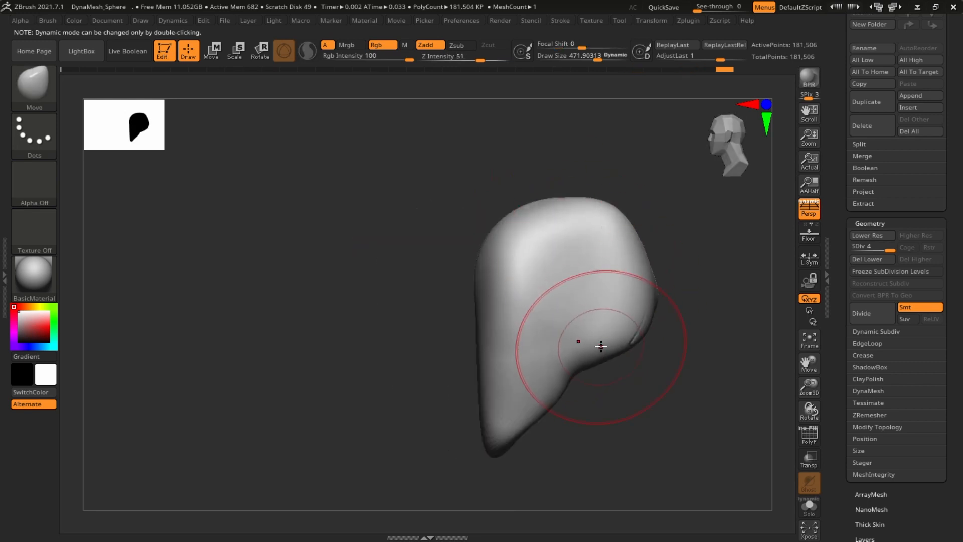
Reshape the side and back of the skull from several angles with the Move brush at subdivision level 4.
mouse_move(705, 256)
left_mouse_down()
mouse_move(652, 215)
mouse_move(636, 246)
mouse_move(598, 271)
left_mouse_up()
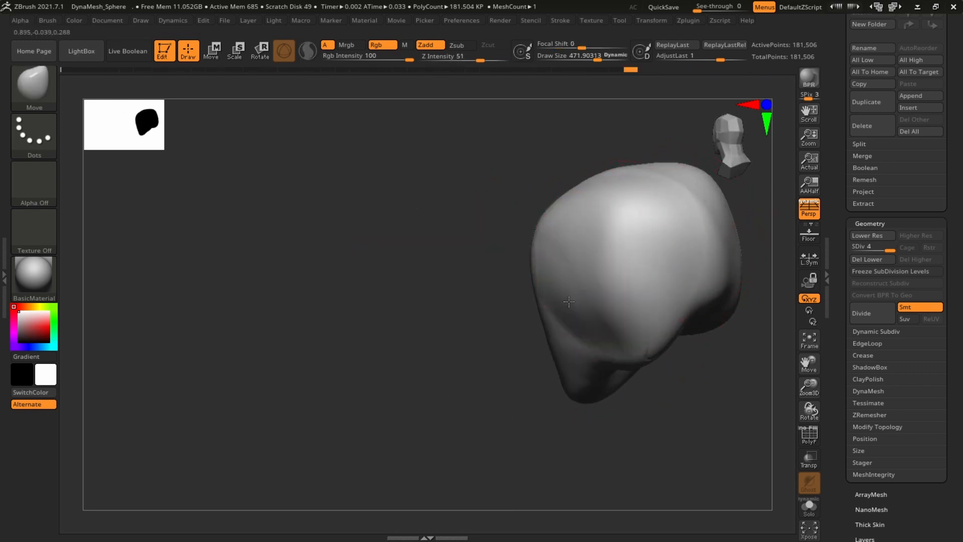
left_click_drag(480, 267, 502, 298)
mouse_move(728, 240)
left_mouse_down()
mouse_move(690, 288)
mouse_move(715, 241)
left_mouse_up()
left_click_drag(647, 254, 632, 230)
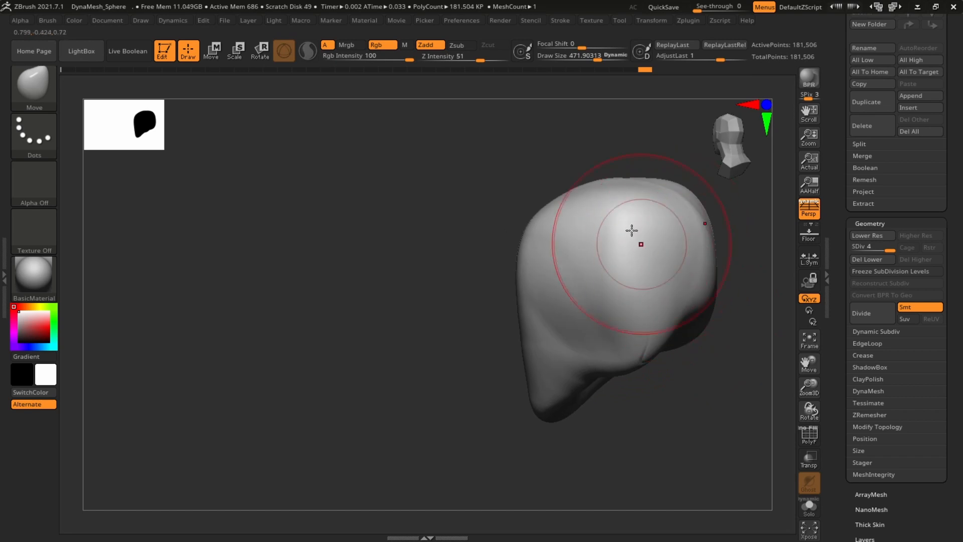
left_click_drag(732, 246, 715, 306)
mouse_move(609, 241)
left_mouse_down()
mouse_move(618, 202)
mouse_move(609, 216)
left_mouse_up()
left_click_drag(755, 366, 793, 327)
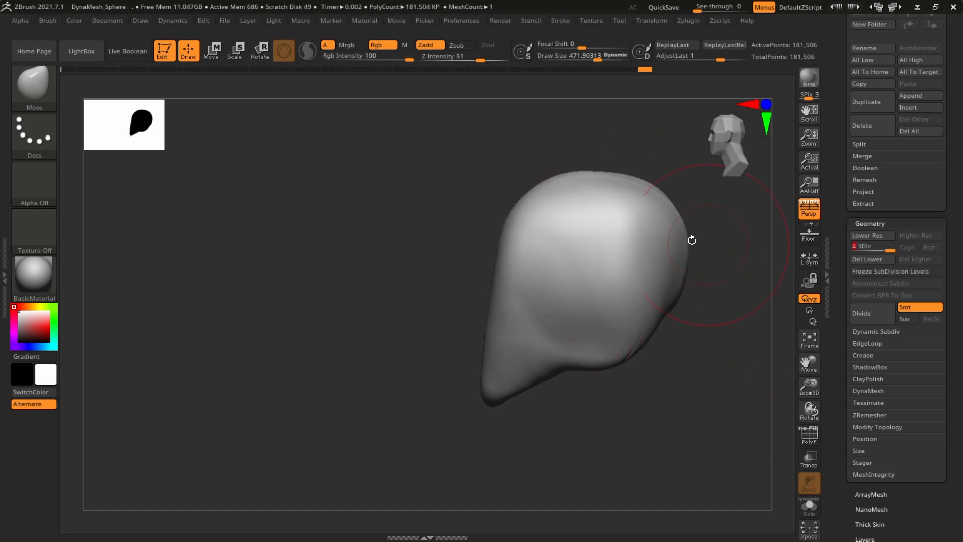
Return to subdivision level 1 and smooth the side of the head and the pointed chin.
left_click_drag(840, 250, 837, 250)
right_click_drag(633, 244, 574, 287, "alt")
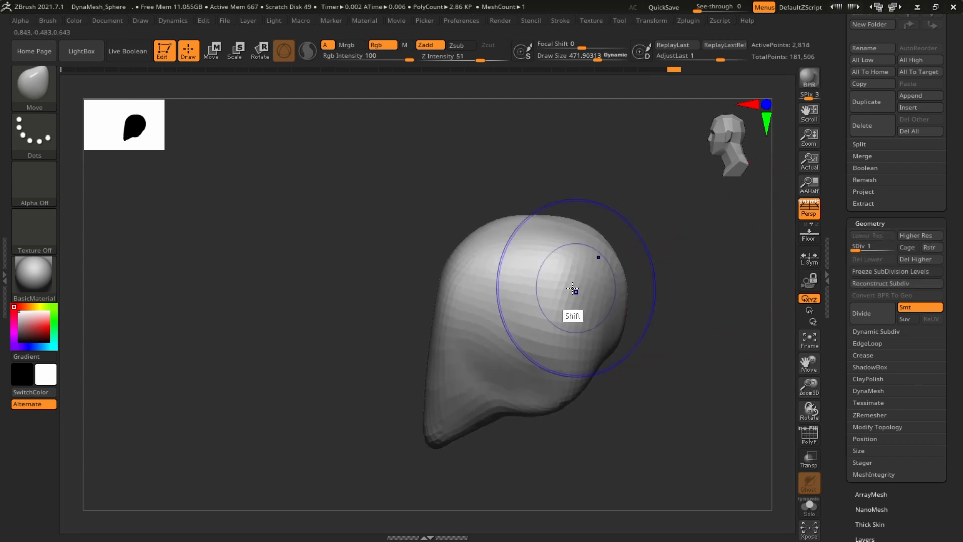
mouse_move(574, 287)
left_mouse_down("shift")
mouse_move(542, 237)
mouse_move(439, 425)
left_mouse_up("shift")
left_click_drag(660, 338, 641, 219, "alt")
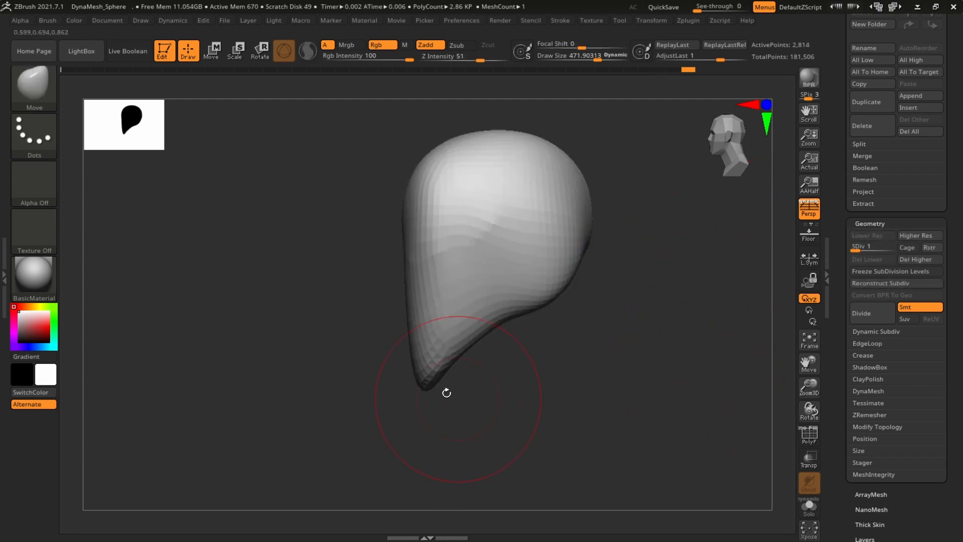
mouse_move(430, 385)
left_mouse_down("shift")
mouse_move(420, 385)
mouse_move(433, 357)
mouse_move(425, 366)
left_mouse_up("shift")
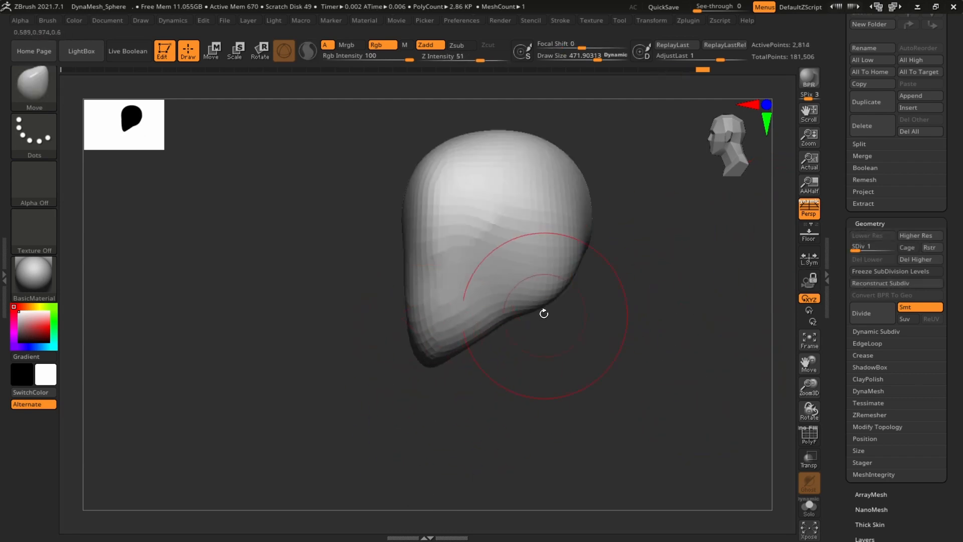
Refine the head's profile by adjusting and smoothing the back of the skull and pushing in the face's front edge.
left_click_drag(647, 284, 615, 229)
mouse_move(603, 311)
left_mouse_down()
mouse_move(613, 340)
mouse_move(627, 316)
mouse_move(577, 288)
left_mouse_up()
left_click_drag(697, 259, 587, 252)
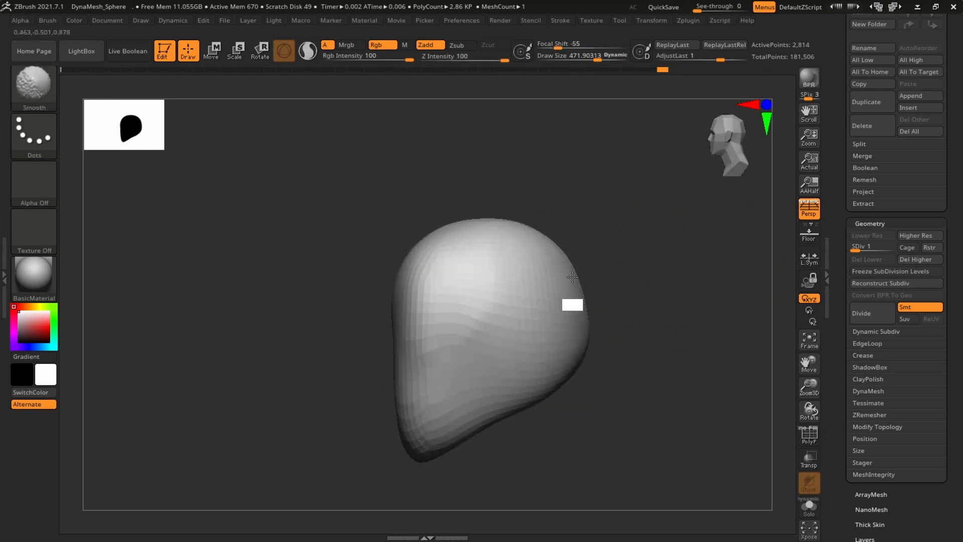
mouse_move(573, 369)
left_mouse_down("shift")
mouse_move(547, 357)
mouse_move(561, 366)
mouse_move(583, 307)
left_mouse_up("shift")
left_click_drag(393, 337, 397, 334)
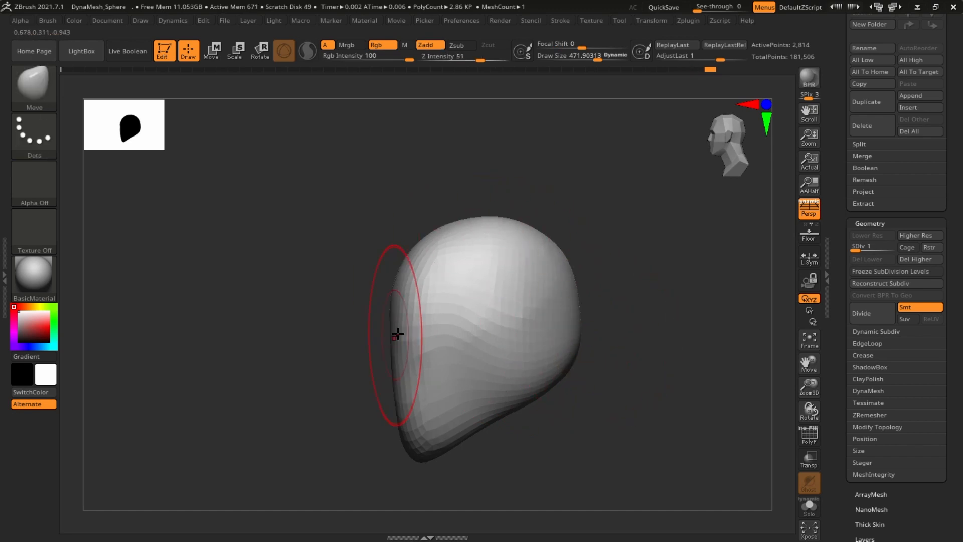
Enlarge the draw size to about 569, then round the crown, lower the chin slightly and slim the head's sides.
mouse_move(612, 275)
left_mouse_down()
mouse_move(680, 281)
mouse_move(671, 295)
mouse_move(692, 252)
left_mouse_up()
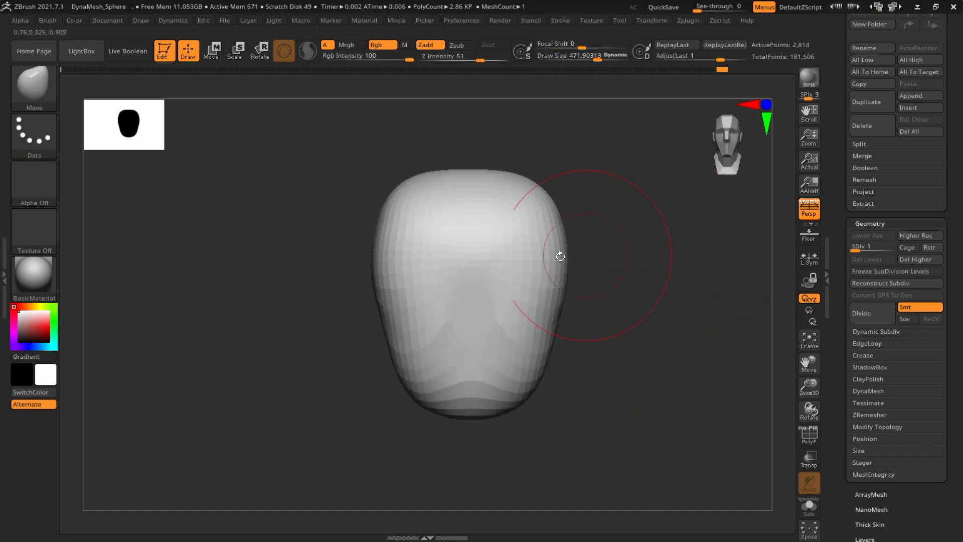
key("s")
left_click_drag(552, 263, 558, 262)
mouse_move(551, 220)
left_mouse_down("shift")
mouse_move(554, 302)
mouse_move(540, 263)
mouse_move(490, 213)
mouse_move(488, 165)
left_mouse_up("shift")
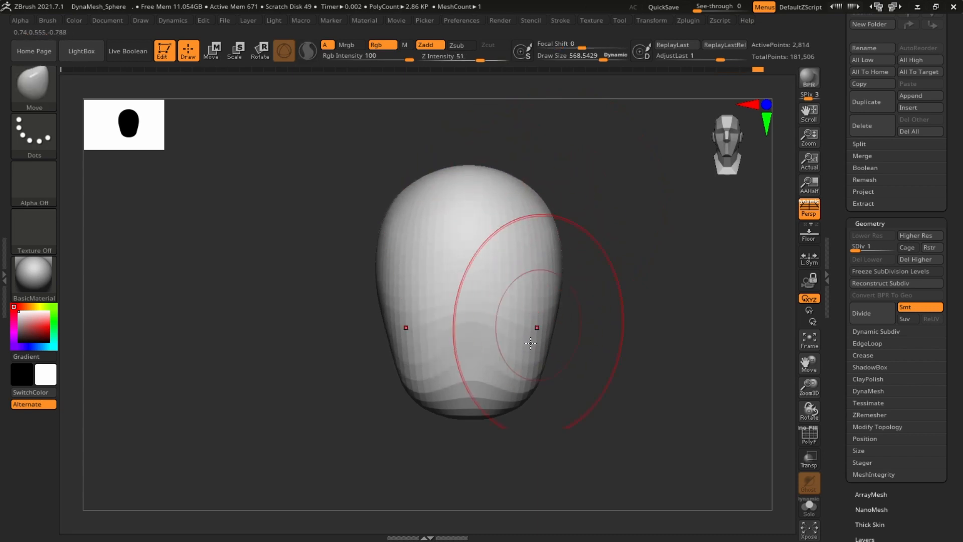
left_click_drag(484, 404, 486, 420)
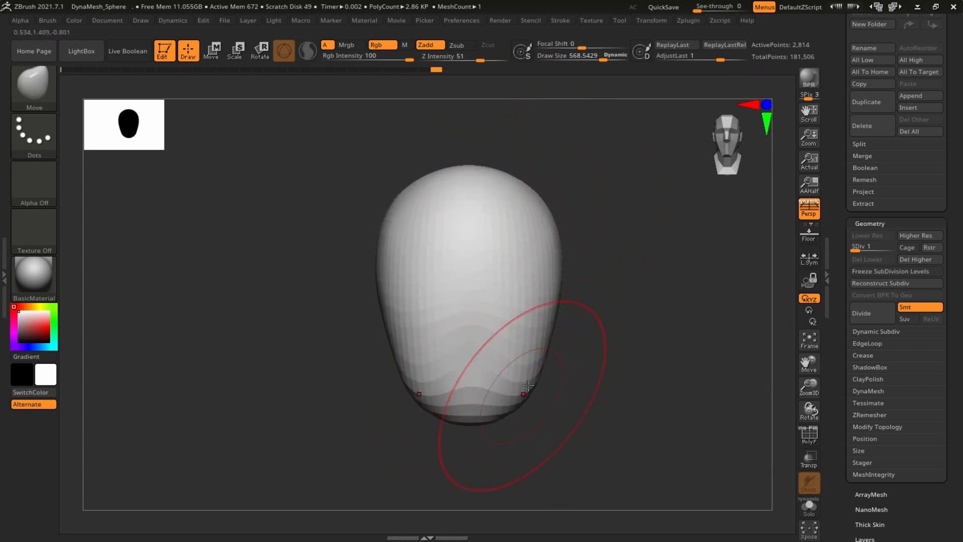
left_click_drag(529, 386, 550, 305, "shift")
left_click_drag(540, 380, 533, 378)
left_click_drag(559, 296, 554, 294)
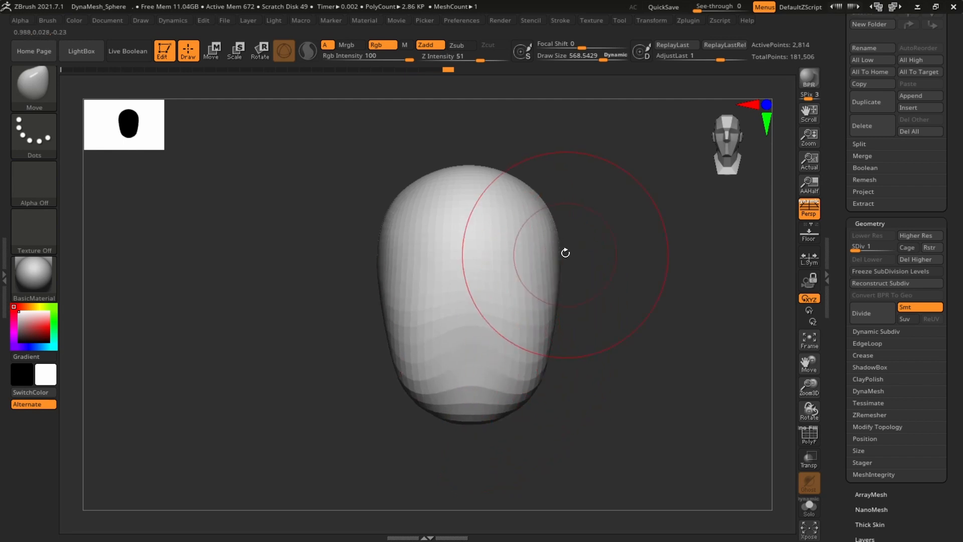
Adjust the upper side contour of the head with the Move brush and smooth the upper back of the skull.
left_click_drag(560, 244, 549, 238)
mouse_move(608, 237)
left_mouse_down()
mouse_move(560, 238)
mouse_move(516, 384)
mouse_move(502, 397)
left_mouse_up()
mouse_move(627, 351)
left_mouse_down("alt")
mouse_move(630, 303)
mouse_move(657, 303)
mouse_move(637, 327)
mouse_move(645, 301)
left_mouse_up("alt")
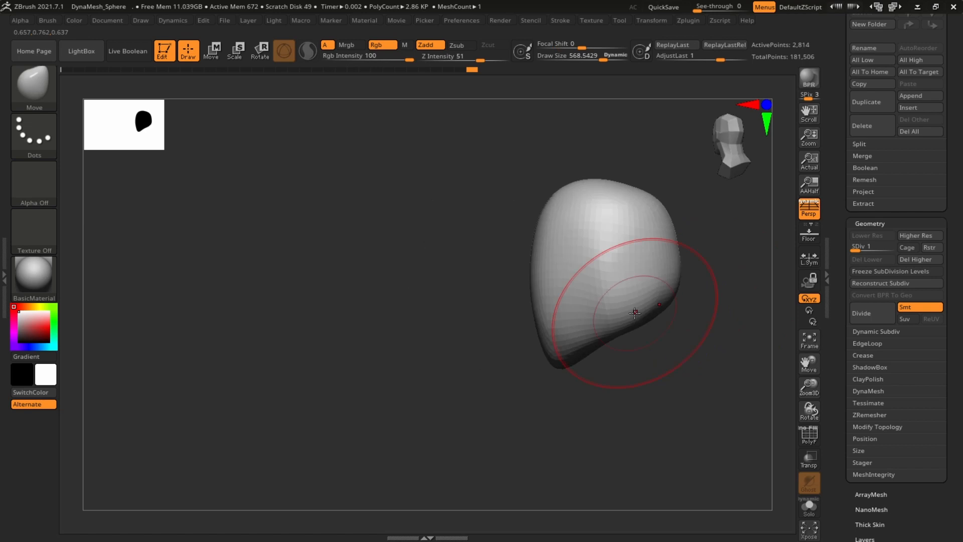
key("shift")
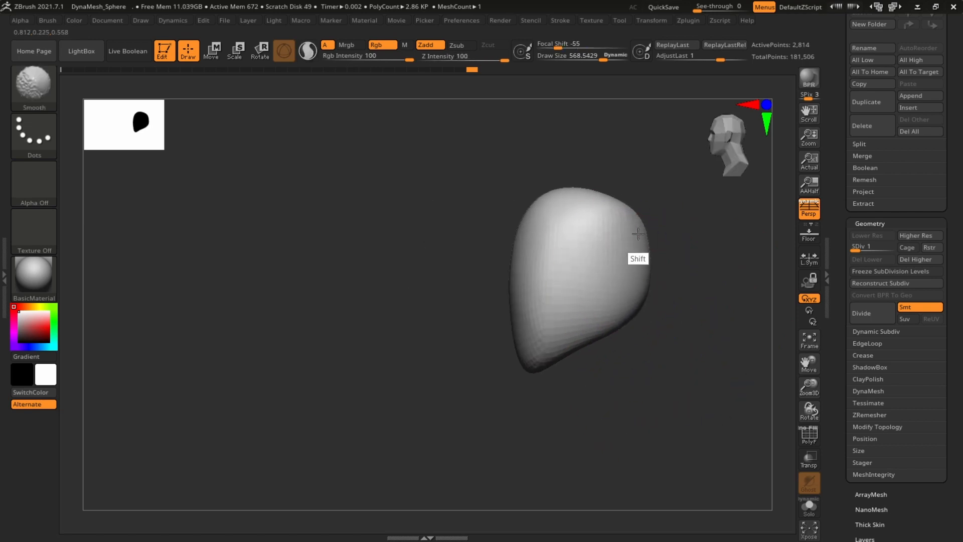
left_click_drag(639, 233, 613, 240, "shift")
left_click_drag(705, 222, 662, 256, "alt")
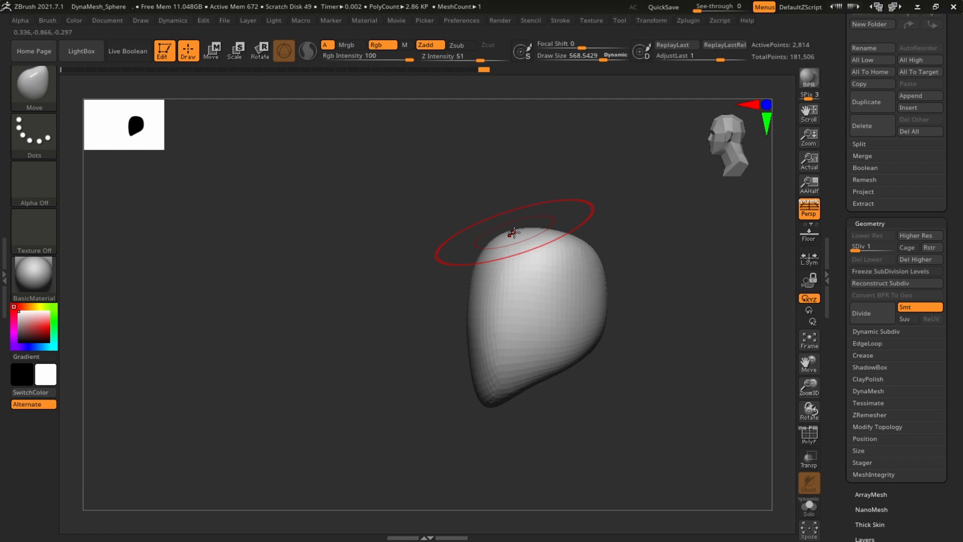
Round out the lateral contour of the skull with short Move brush pulls, working from a top view.
mouse_move(622, 235)
left_mouse_down()
mouse_move(686, 243)
mouse_move(676, 293)
mouse_move(760, 326)
mouse_move(727, 326)
mouse_move(706, 400)
mouse_move(654, 337)
left_mouse_up()
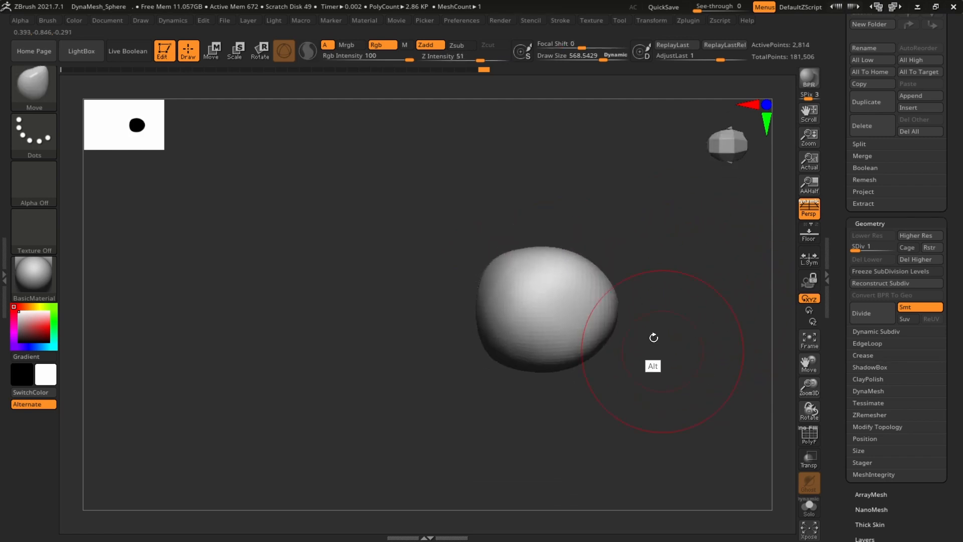
left_click_drag(536, 363, 538, 374)
left_click_drag(589, 347, 595, 359)
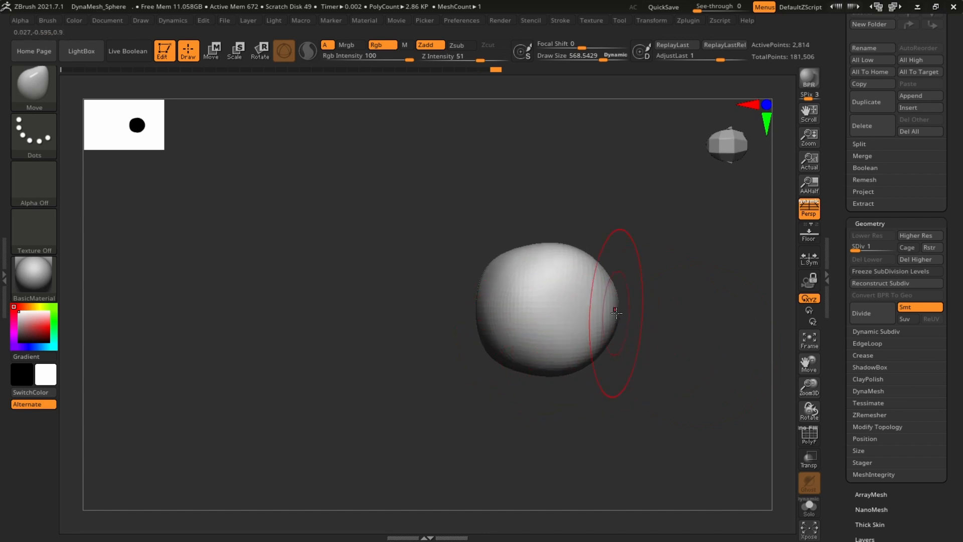
Set the Move brush Draw Size to about 472 and push in the upper back of the skull in profile.
mouse_move(621, 316)
left_mouse_down()
mouse_move(664, 311)
mouse_move(682, 392)
mouse_move(683, 304)
mouse_move(722, 281)
mouse_move(710, 232)
mouse_move(664, 296)
left_mouse_up()
key("s")
mouse_move(594, 240)
left_mouse_down()
mouse_move(585, 232)
mouse_move(514, 262)
mouse_move(595, 259)
mouse_move(574, 252)
left_mouse_up()
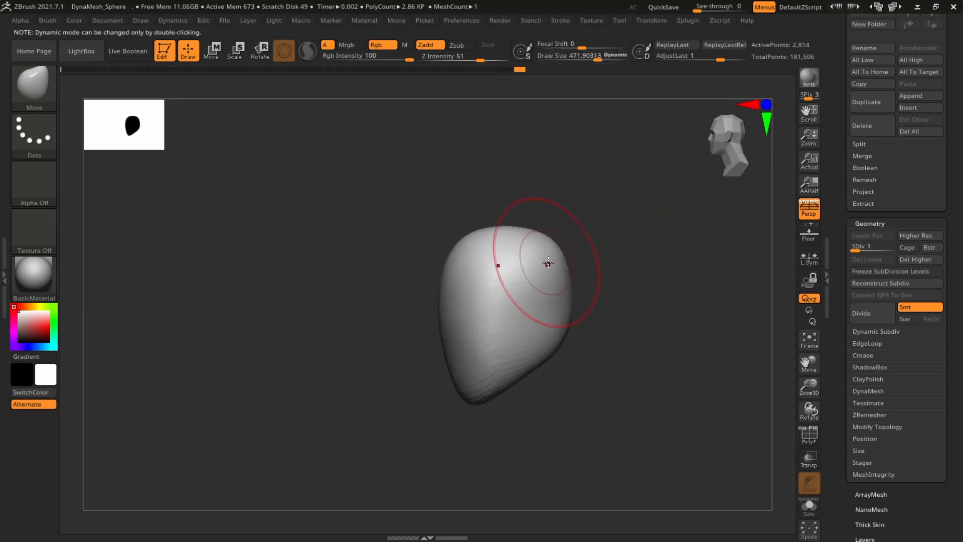
key("shift")
left_click_drag(628, 318, 710, 338, "shift")
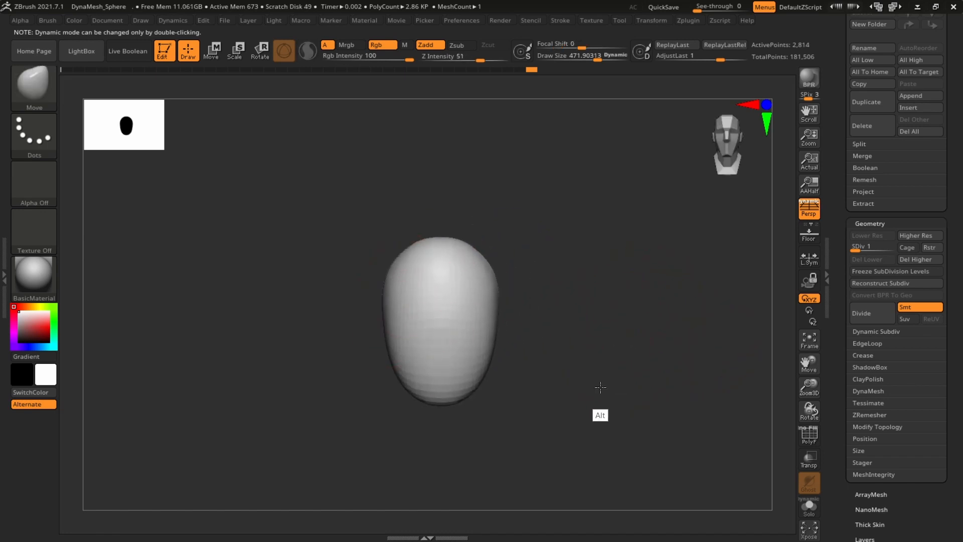
Raise the head to subdivision level 4 and reduce the brush Draw Size to about 77.
left_click_drag(600, 393, 682, 325, "alt")
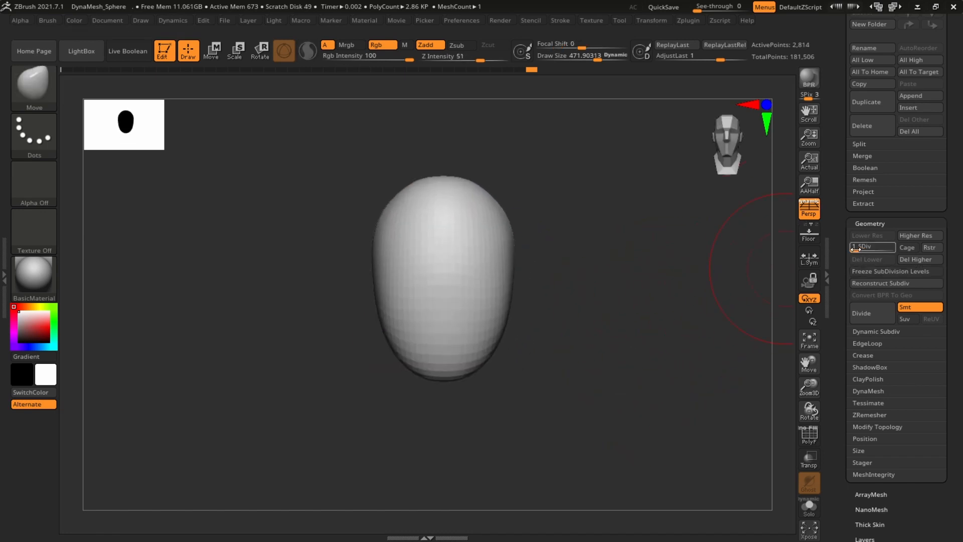
left_click_drag(901, 251, 902, 252)
key("s")
mouse_move(548, 300)
left_mouse_down()
mouse_move(527, 298)
mouse_move(653, 267)
left_mouse_up()
key("s")
left_click_drag(596, 292, 583, 294)
Switch to the ClayBuildup brush and frame the head from the front.
key("b")
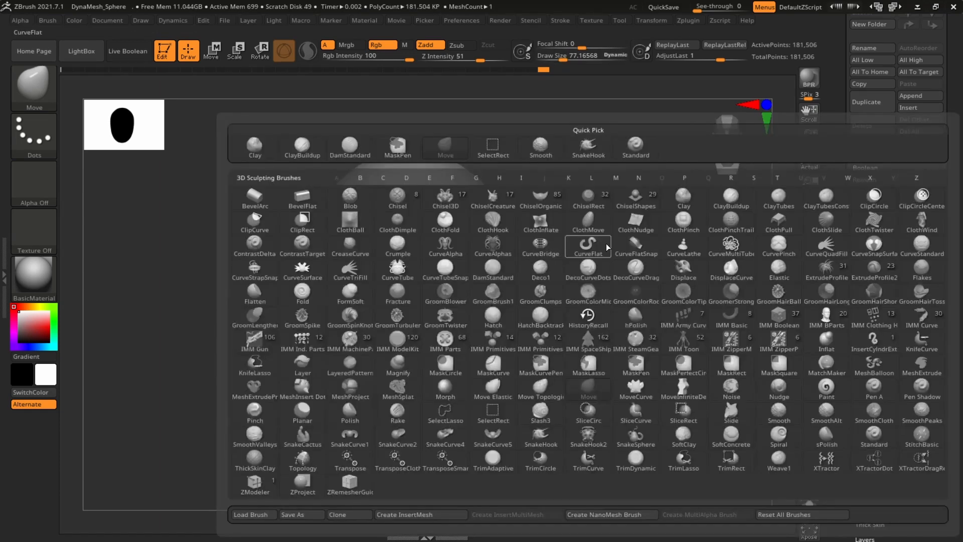
key("c")
key("b")
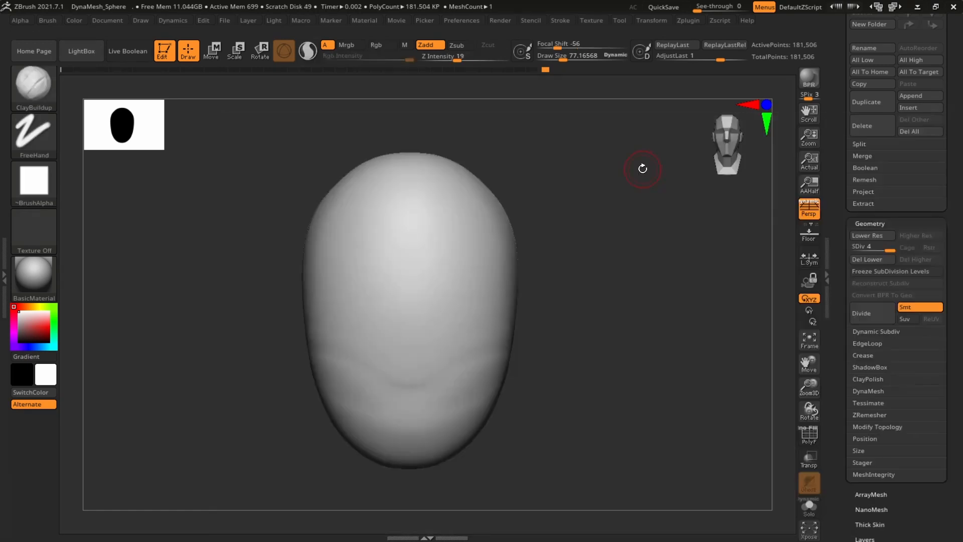
left_click_drag(609, 251, 669, 264, "alt")
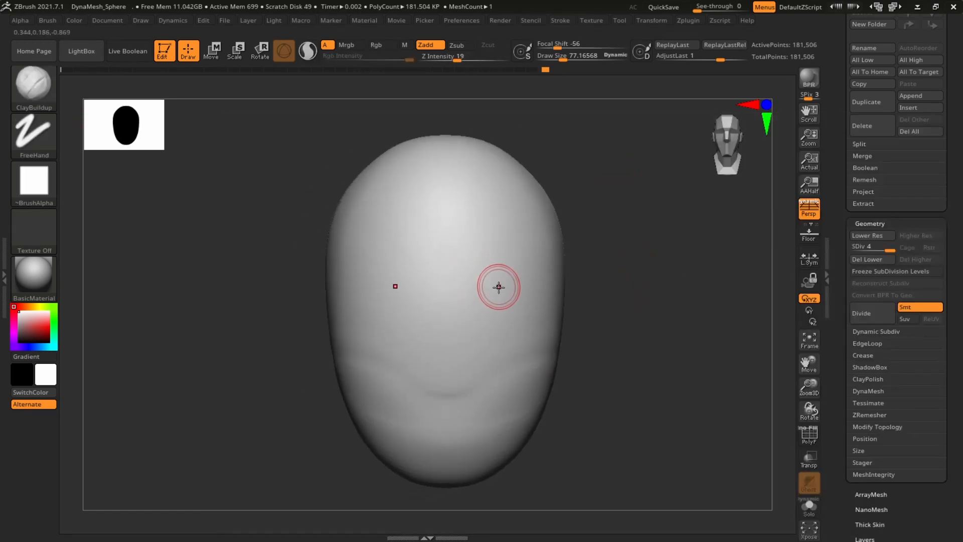
Try carving rough eye sockets, nose sides and a mouth area with ClayBuildup at a Draw Size of about 146, and undo them.
key("s")
mouse_move(503, 301)
left_mouse_down()
mouse_move(511, 278)
mouse_move(428, 304)
mouse_move(482, 308)
mouse_move(451, 301)
mouse_move(603, 281)
mouse_move(597, 298)
mouse_move(483, 290)
mouse_move(468, 344)
mouse_move(477, 370)
mouse_move(449, 433)
mouse_move(433, 437)
mouse_move(469, 435)
left_mouse_up()
key("ctrl+z")
key("s")
left_click_drag(596, 369, 600, 369)
key("ctrl+z")
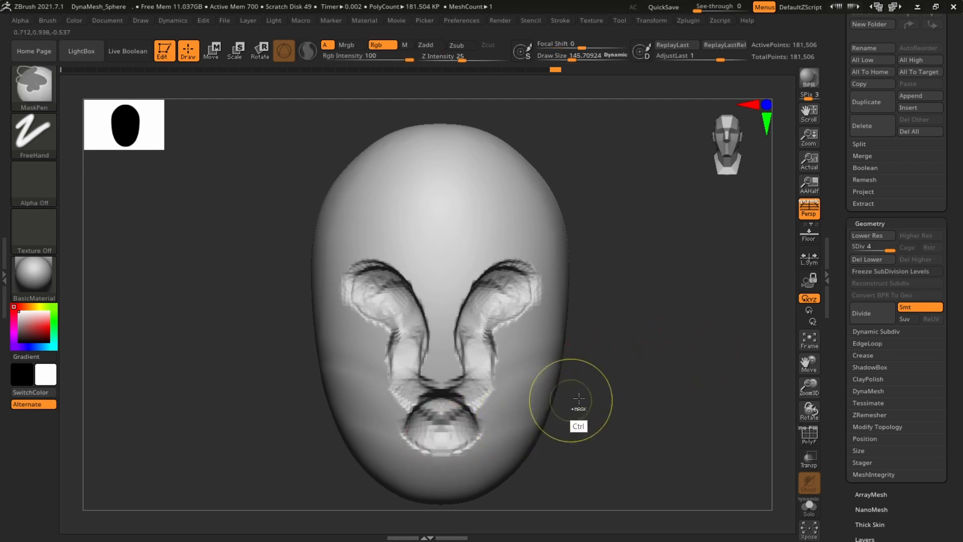
key("ctrl+z")
Carve two large, deep eye sockets into the front of the head with the ClayBuildup brush.
left_click_drag(507, 271, 487, 316, "alt")
left_click_drag(658, 322, 698, 229, "alt")
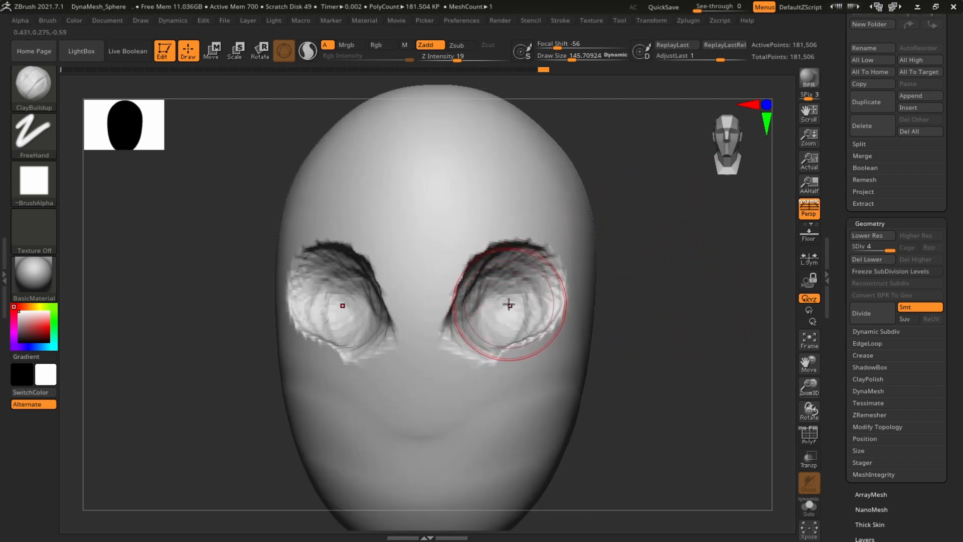
Try smoothing the carved eye sockets at subdivision level 4, and undo the smoothing strokes.
key("shift")
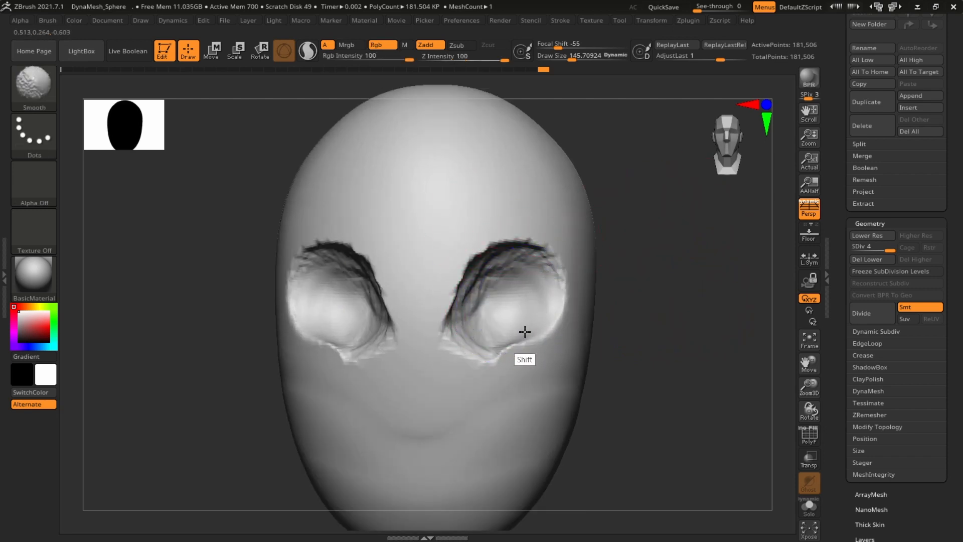
left_click_drag(488, 271, 486, 281, "shift")
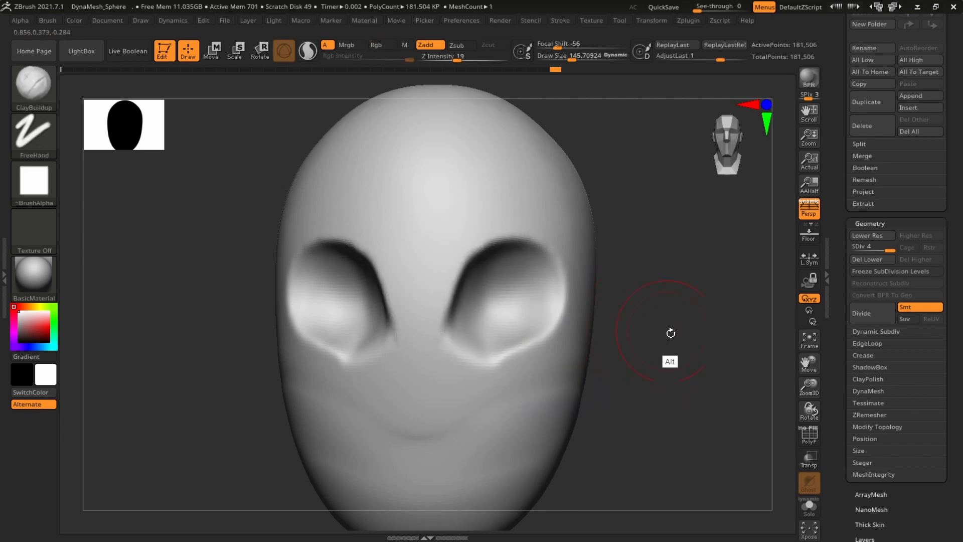
left_click_drag(671, 334, 669, 344, "alt")
key("ctrl+z")
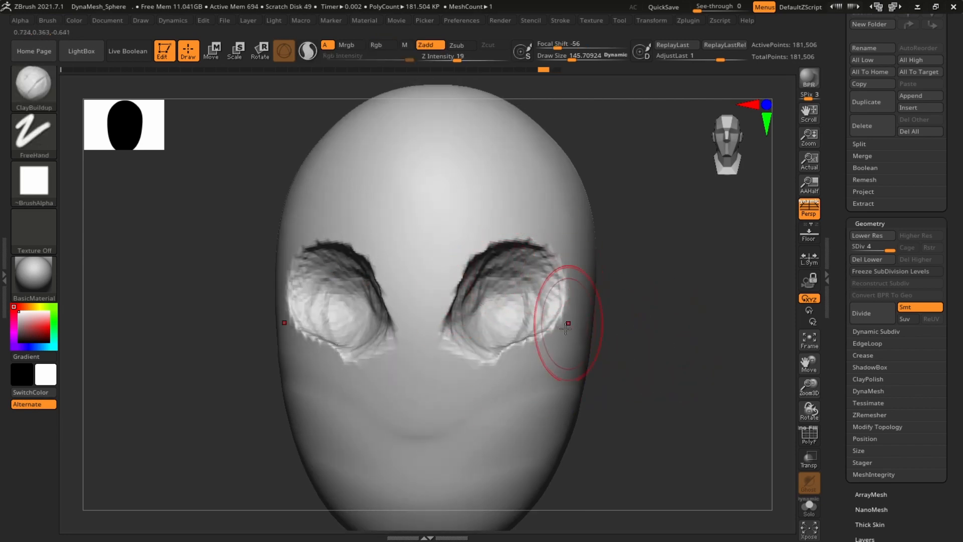
key("shift")
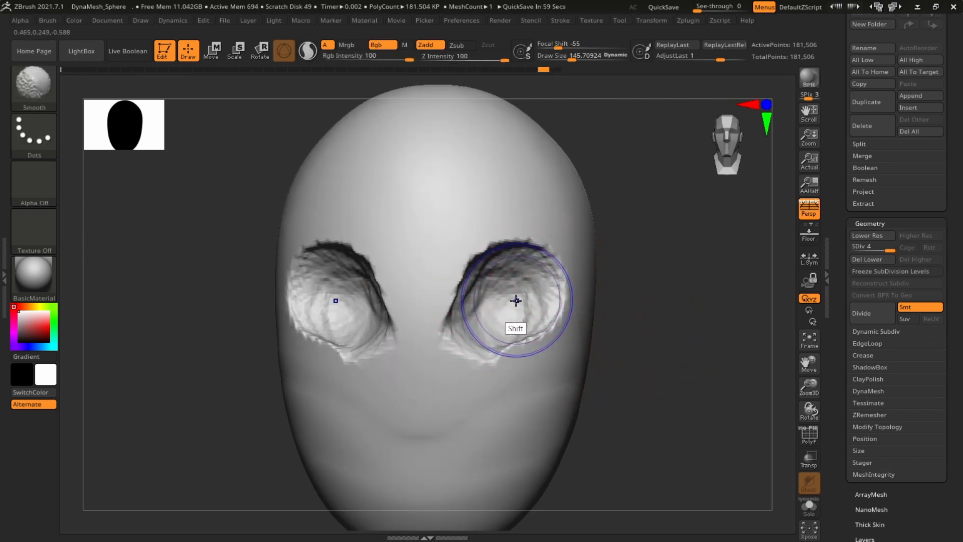
left_click_drag(509, 288, 511, 286, "shift")
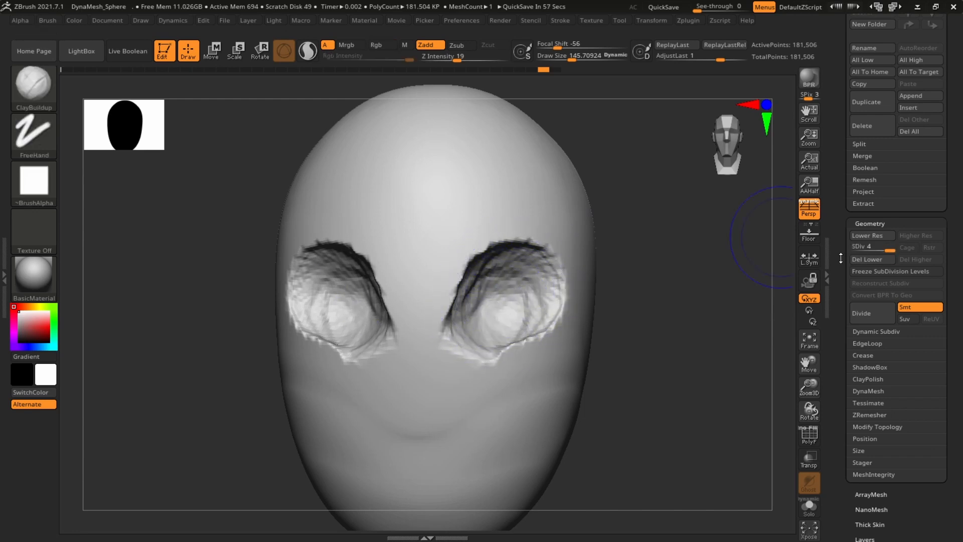
mouse_move(476, 347)
left_mouse_down("shift")
mouse_move(484, 271)
mouse_move(557, 282)
mouse_move(489, 318)
mouse_move(539, 250)
left_mouse_up("shift")
key("ctrl+z")
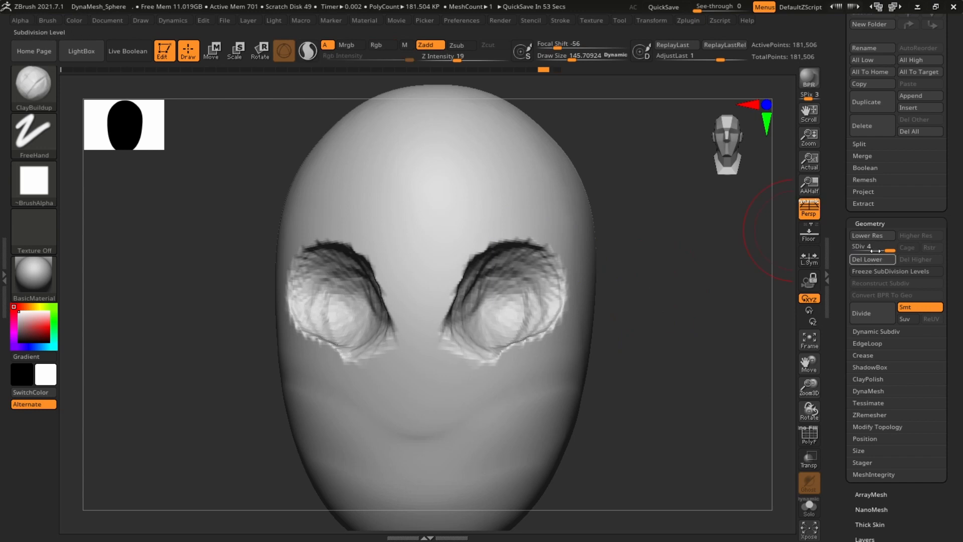
Smooth the eye socket area at subdivision level 1, and return the head to level 4.
left_click_drag(847, 251, 847, 251)
mouse_move(508, 318)
left_mouse_down("shift")
mouse_move(490, 326)
mouse_move(484, 259)
mouse_move(426, 331)
mouse_move(467, 302)
left_mouse_up("shift")
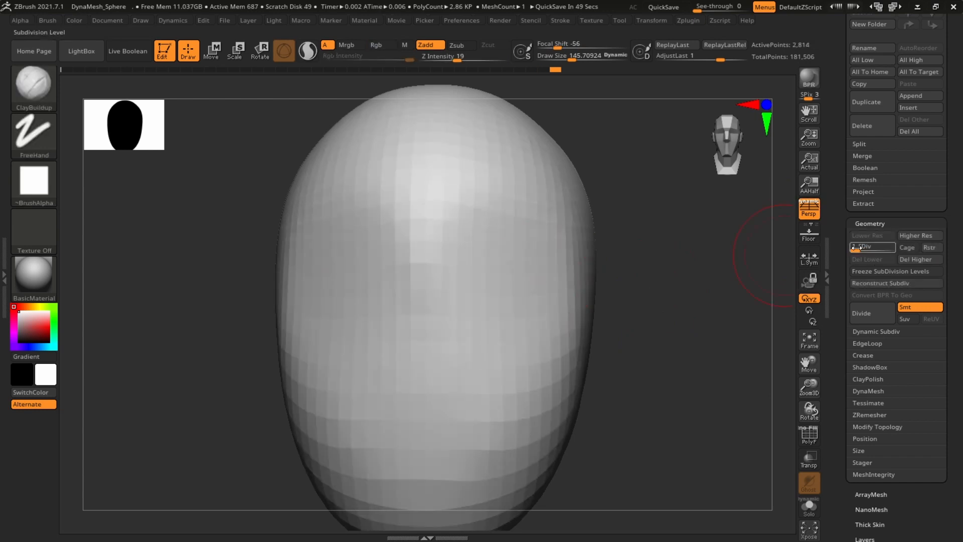
left_click(891, 249)
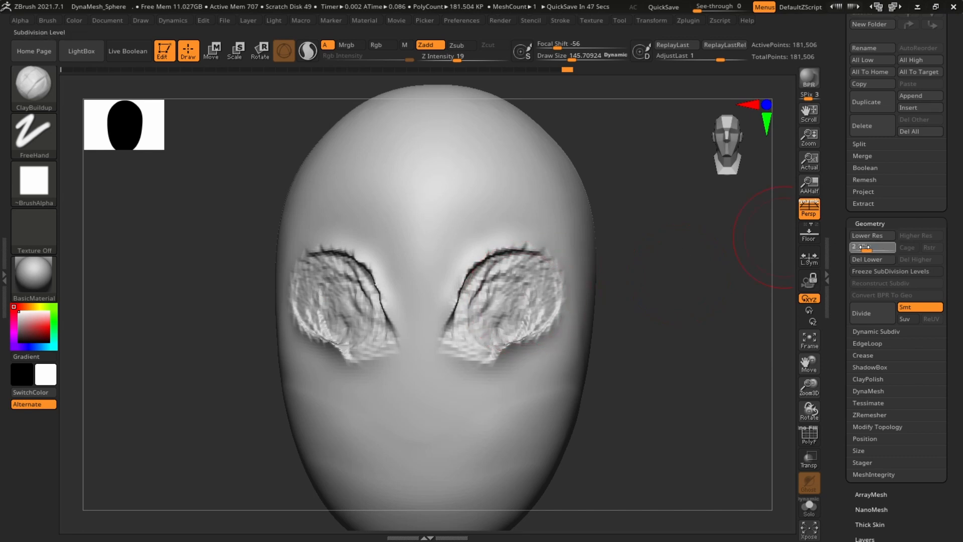
mouse_move(502, 271)
left_mouse_down("shift")
mouse_move(460, 346)
mouse_move(464, 280)
mouse_move(532, 331)
mouse_move(459, 359)
left_mouse_up("shift")
Smooth away the remaining eye socket relief at subdivision level 2, level 3 and finally level 4.
left_click_drag(869, 250, 866, 250)
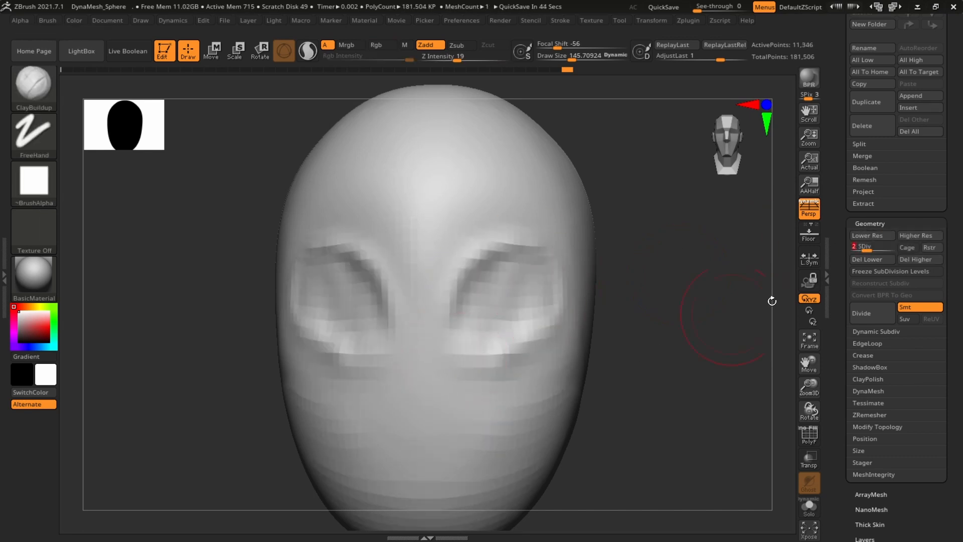
mouse_move(500, 295)
left_mouse_down("shift")
mouse_move(419, 308)
mouse_move(541, 329)
left_mouse_up("shift")
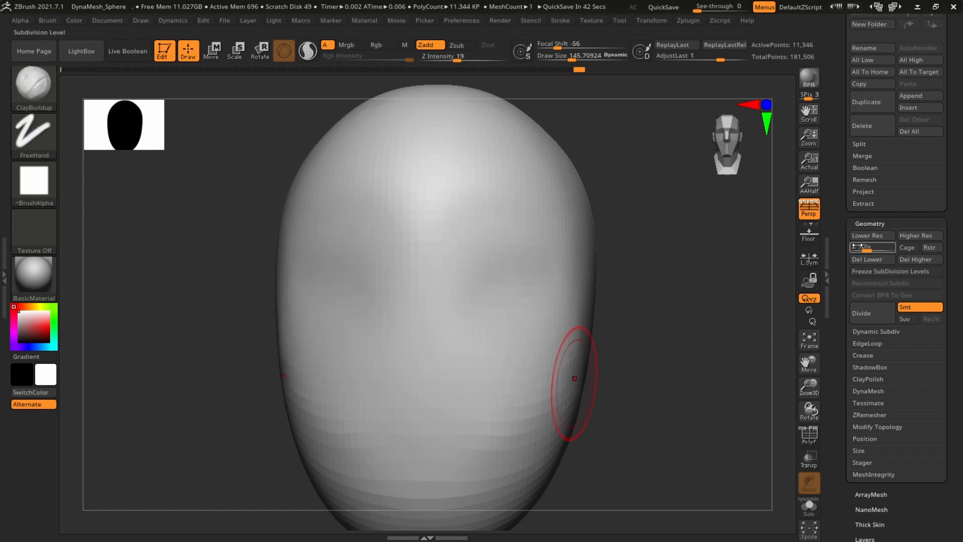
left_click_drag(883, 251, 884, 251)
left_click_drag(561, 286, 532, 284, "shift")
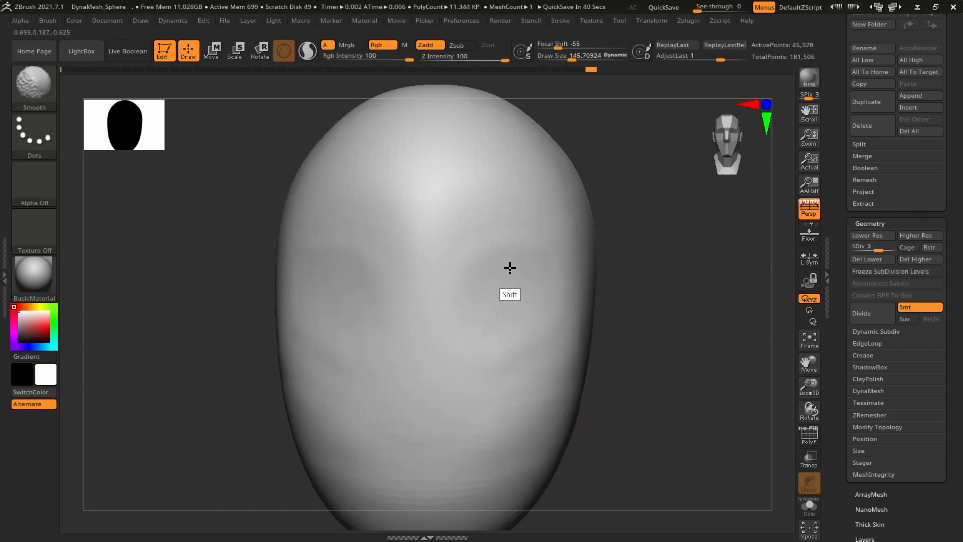
left_click_drag(856, 247, 889, 250)
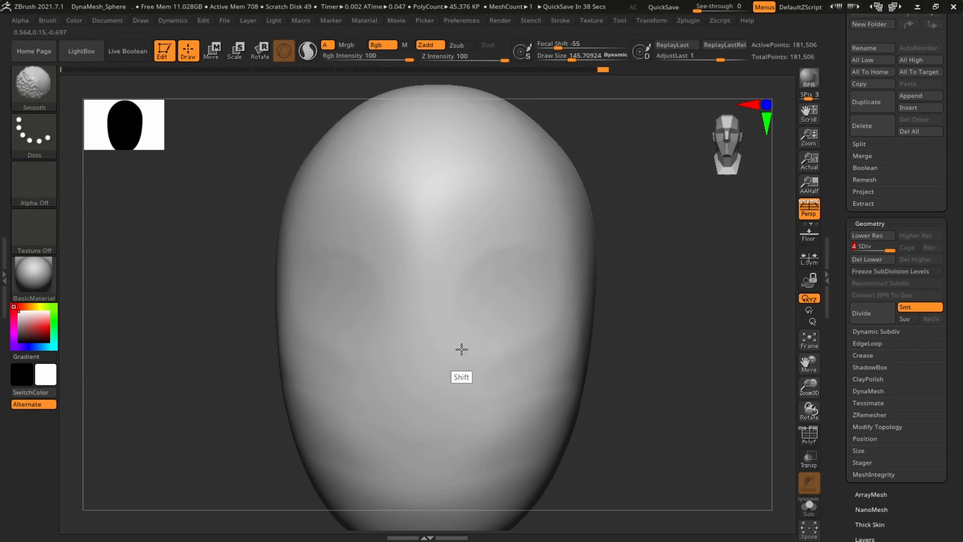
left_click_drag(737, 298, 672, 299, "alt")
left_click_drag(622, 324, 577, 292, "alt")
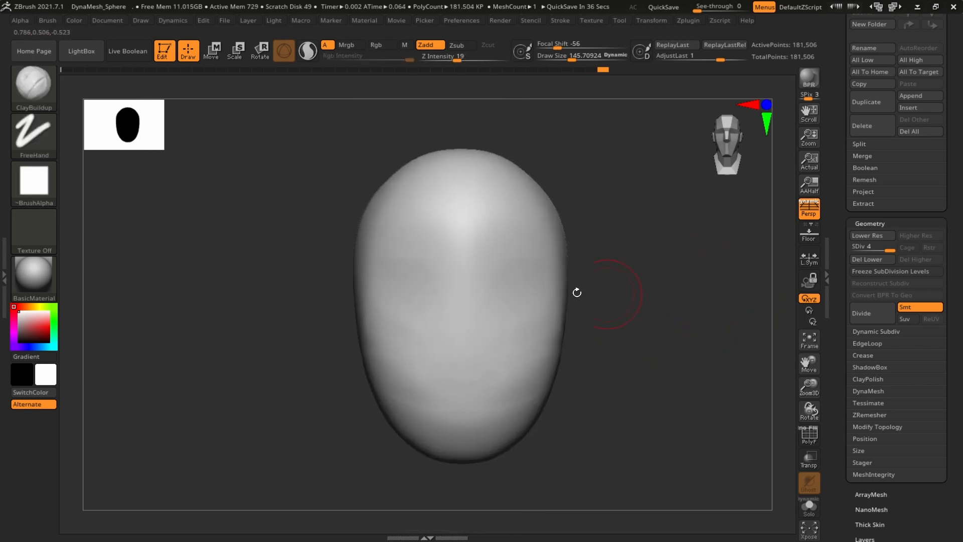
Examine the smoothed head from a three-quarter view and compare subdivision levels 1 and 4.
left_click_drag(689, 297, 639, 301)
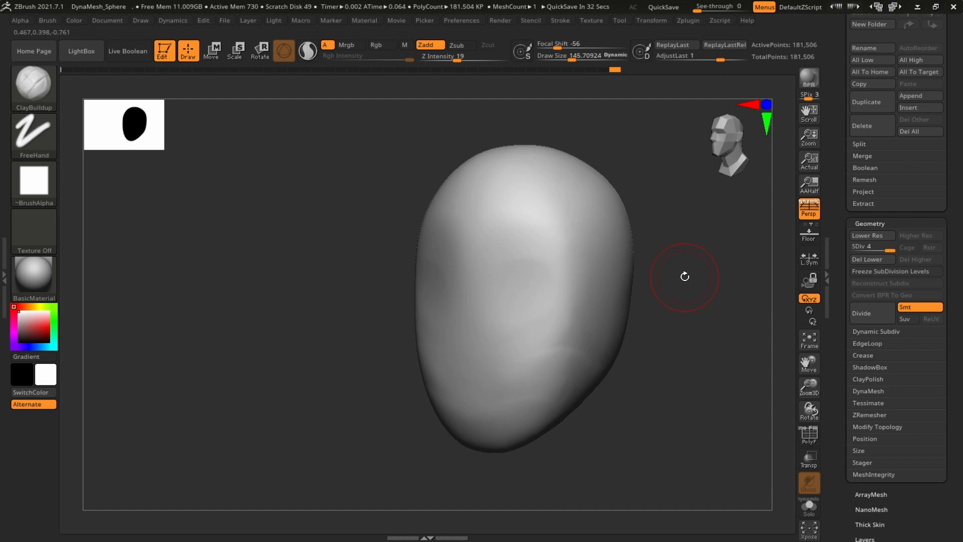
mouse_move(685, 277)
left_mouse_down("shift")
mouse_move(701, 284)
mouse_move(697, 316)
mouse_move(673, 303)
left_mouse_up("shift")
key("s")
key("s")
left_click_drag(531, 302, 527, 303)
left_click_drag(695, 273, 636, 276)
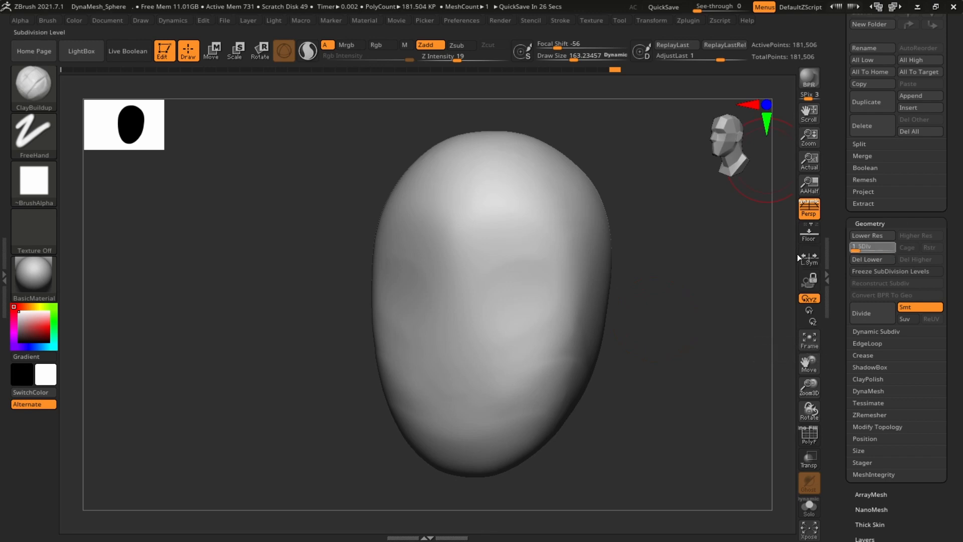
left_click(882, 247)
left_click(885, 248)
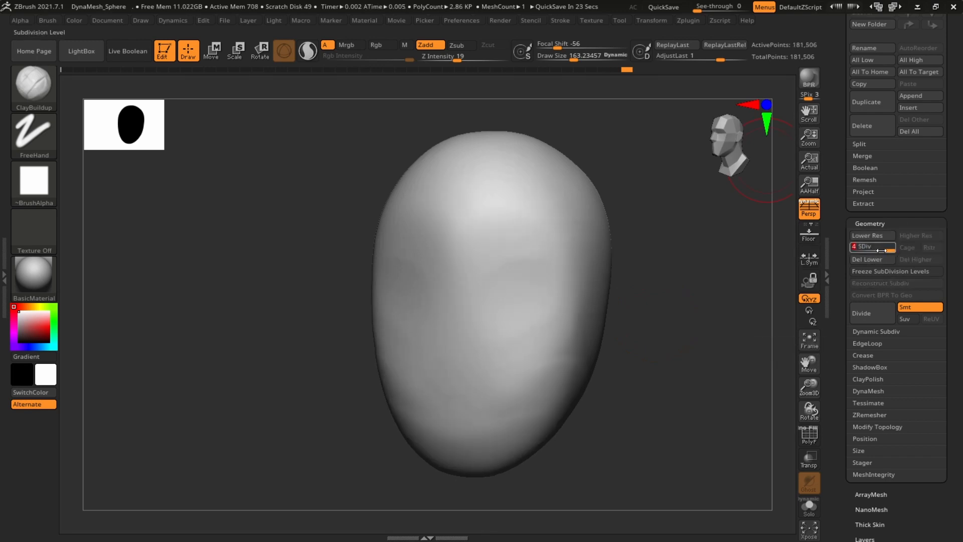
left_click(882, 247)
left_click(885, 248)
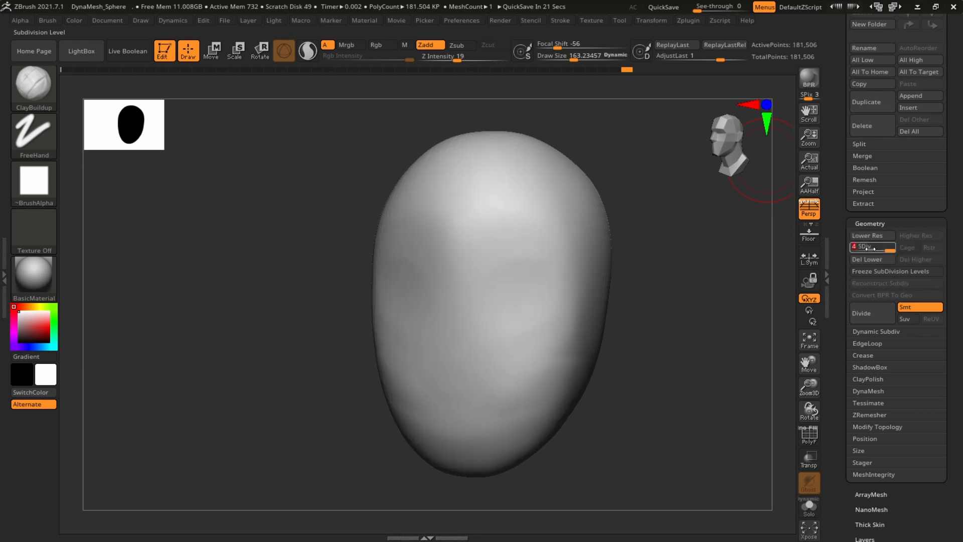
Enlarge the brush Draw Size to about 339 and lower the head to subdivision level 1.
key("s")
left_click_drag(635, 310, 637, 310)
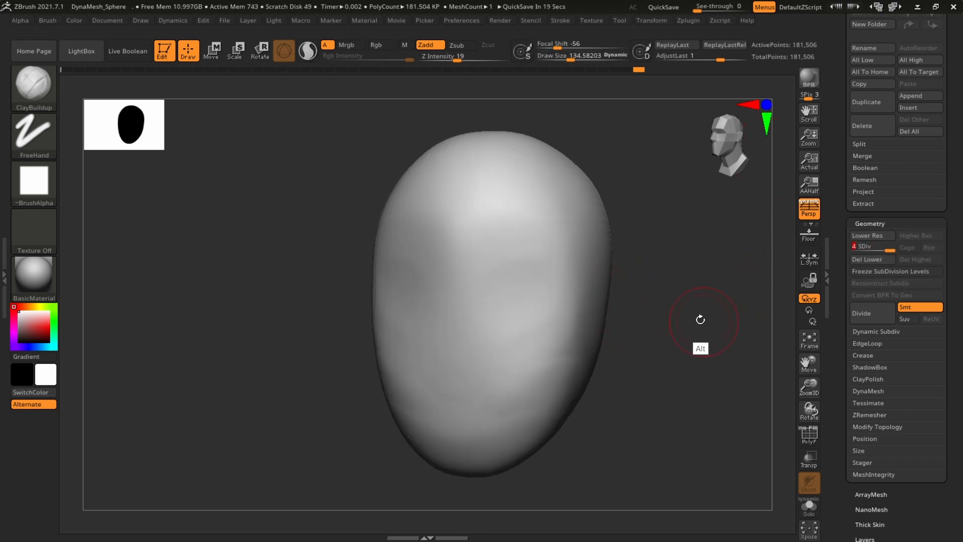
left_click_drag(700, 319, 684, 323, "alt")
key("s")
left_click_drag(684, 324, 690, 325)
left_click(856, 248)
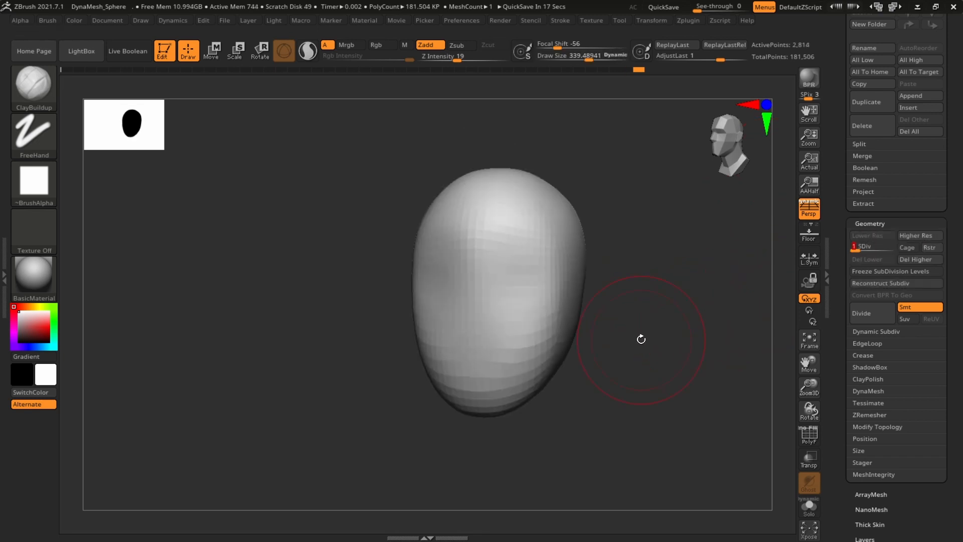
Switch to the Move brush with a Draw Size of about 493 and face the head from the front.
key("b")
key("m")
key("v")
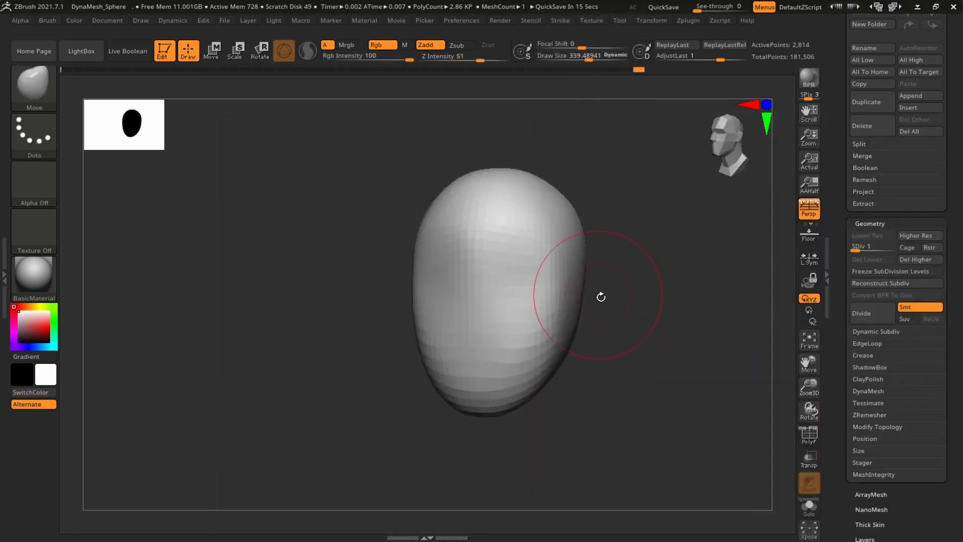
key("s")
left_click_drag(602, 301, 621, 302)
left_click_drag(621, 301, 600, 293, "shift")
Pull the upper sides of the head outward and upward into long horn-like extensions and drag the area between them downward.
mouse_move(511, 402)
left_mouse_down()
mouse_move(513, 419)
mouse_move(517, 384)
left_mouse_up()
mouse_move(555, 245)
left_mouse_down()
mouse_move(649, 215)
mouse_move(658, 151)
left_mouse_up()
left_click_drag(692, 273, 693, 321, "alt")
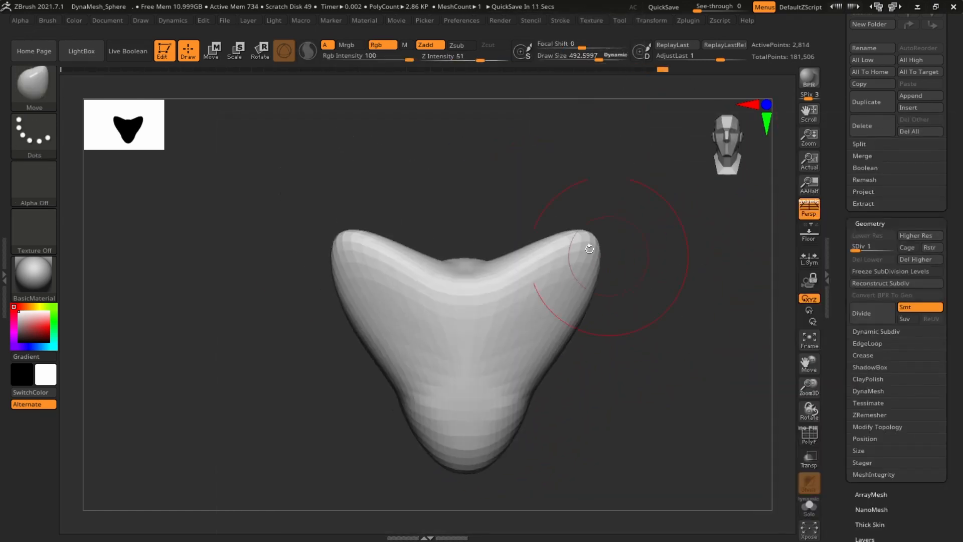
left_click_drag(583, 243, 633, 215)
left_click_drag(498, 264, 471, 358)
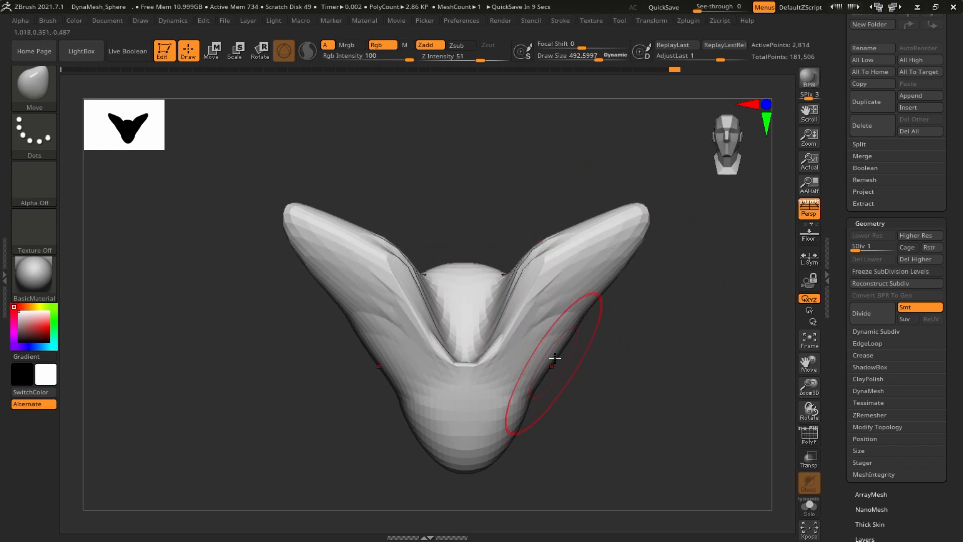
Pull the bottom of the head and the valley between the two horns downward with the Move brush.
mouse_move(565, 354)
left_mouse_down()
mouse_move(756, 323)
mouse_move(658, 327)
mouse_move(676, 313)
left_mouse_up()
key("ctrl+z")
left_click_drag(480, 461, 484, 512)
left_click_drag(633, 450, 620, 419, "alt")
left_click_drag(469, 311, 475, 343)
Face the head from the side, enlarge Draw Size to about 927, and try pulling its side surface backward.
left_click_drag(742, 404, 623, 392)
key("s")
left_click_drag(557, 389, 574, 389)
left_click_drag(592, 395, 637, 403, "shift")
mouse_move(469, 328)
left_mouse_down()
mouse_move(534, 404)
mouse_move(556, 374)
left_mouse_up()
key("ctrl+z")
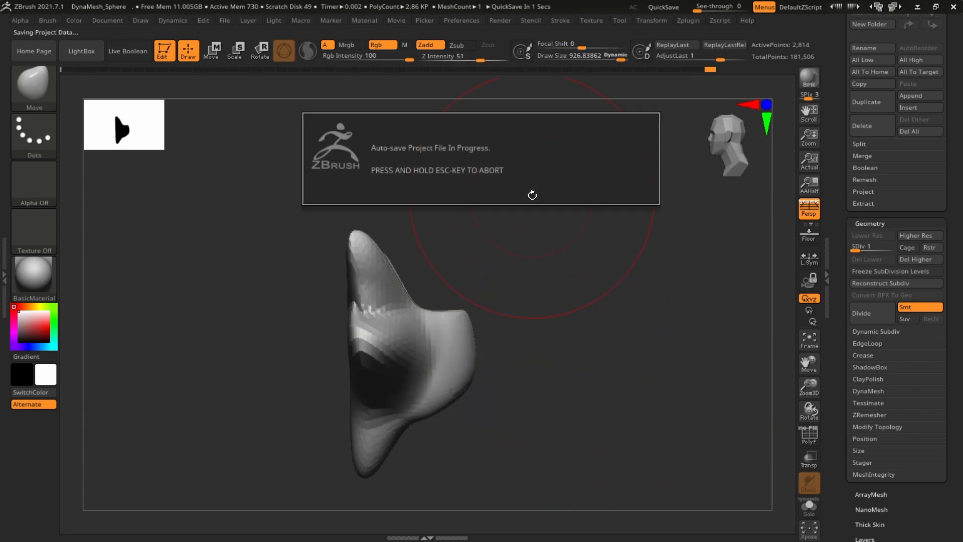
Switch to the SnakeHook brush and turn on Sculptris Pro mode.
key("b")
key("s")
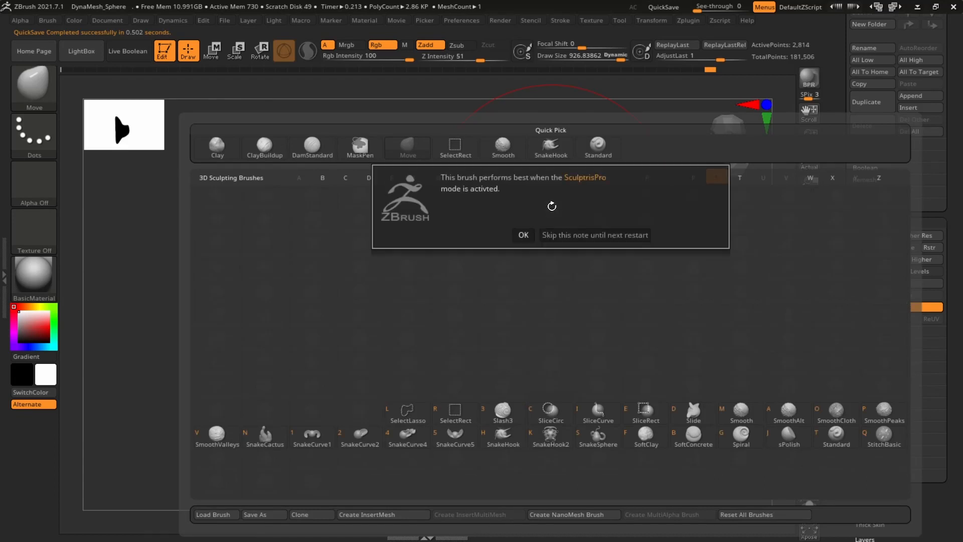
left_click(523, 234)
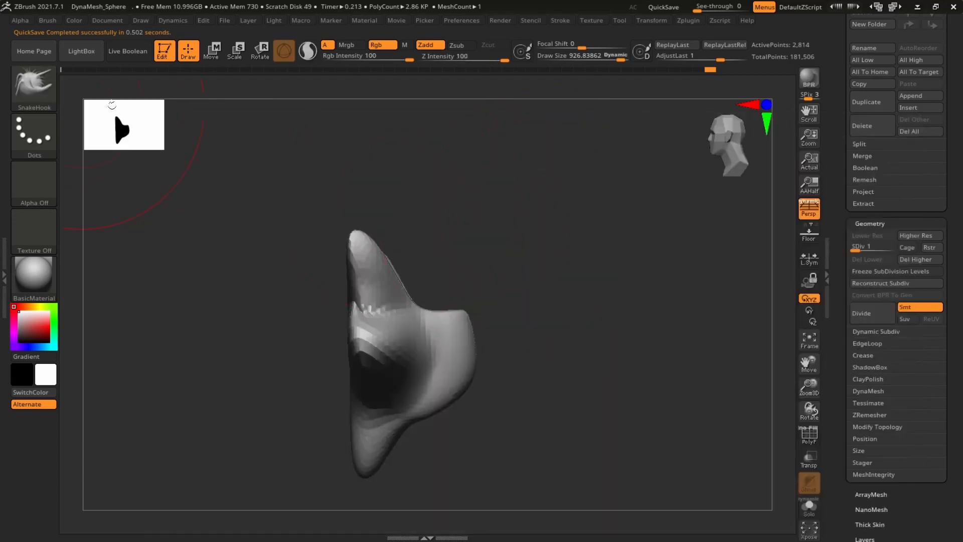
left_click_drag(452, 242, 473, 208, "alt")
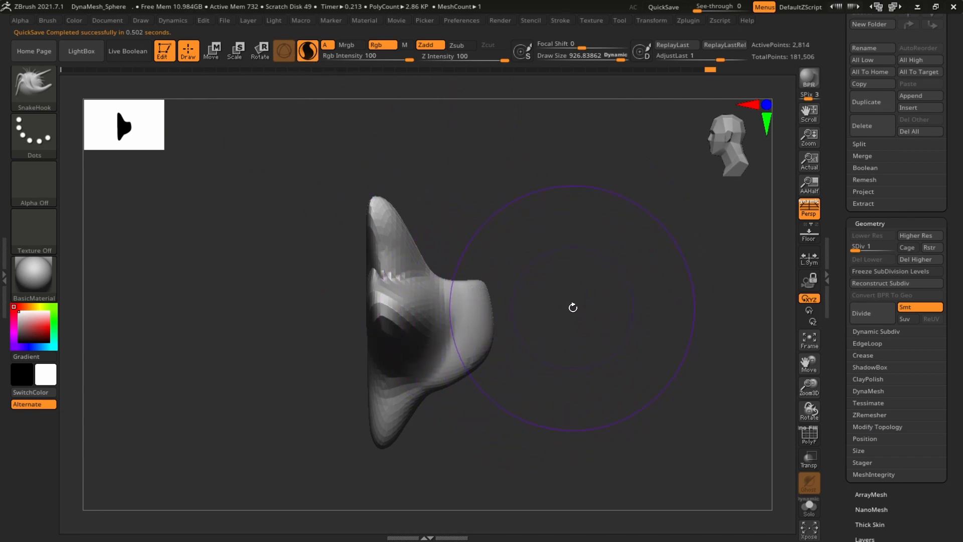
Pull the back of the head far backward and slightly downward with SnakeHook at subdivision level 1.
left_click_drag(593, 367, 570, 326, "alt")
mouse_move(454, 297)
left_mouse_down()
mouse_move(505, 366)
mouse_move(586, 401)
left_mouse_up()
left_click_drag(551, 345, 608, 300)
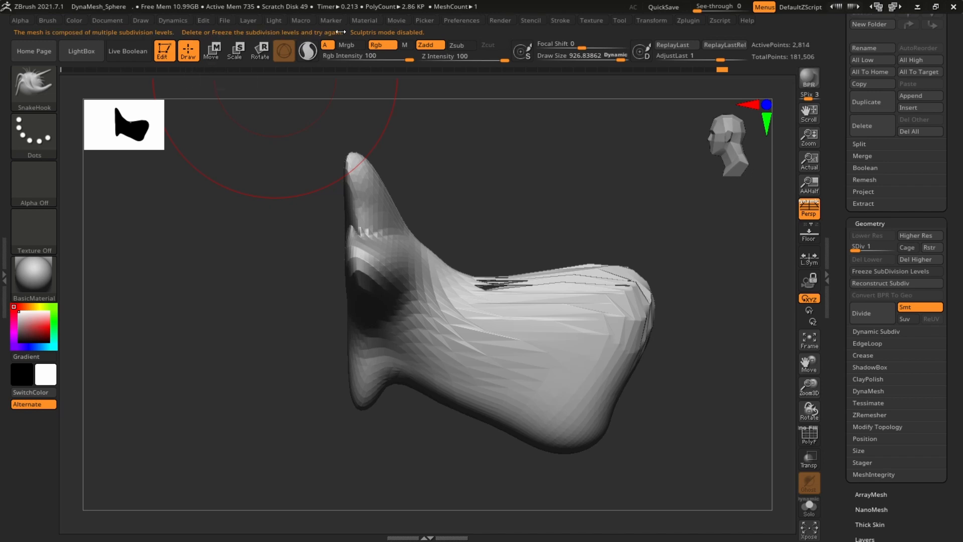
left_click_drag(702, 289, 648, 265, "alt")
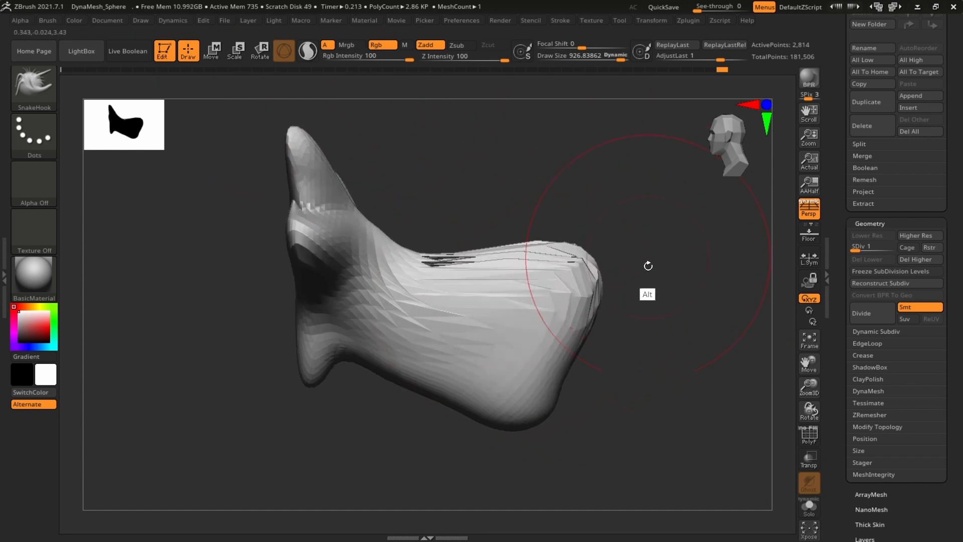
Raise the mesh to subdivision level 4 and turn Sculptris Pro mode on again.
mouse_move(900, 250)
left_mouse_down()
mouse_move(863, 245)
mouse_move(896, 248)
left_mouse_up()
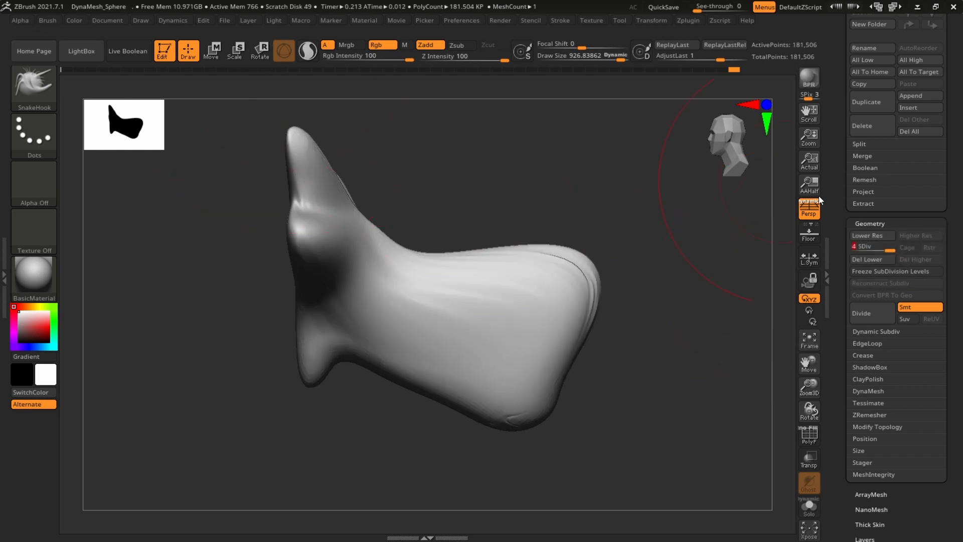
mouse_move(873, 246)
left_mouse_down()
mouse_move(855, 247)
mouse_move(884, 245)
left_mouse_up()
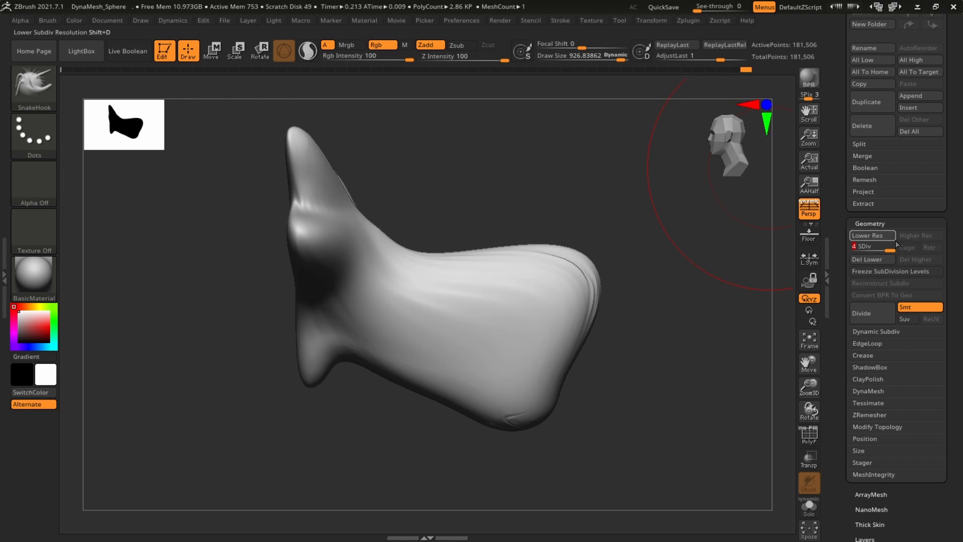
left_click(307, 51)
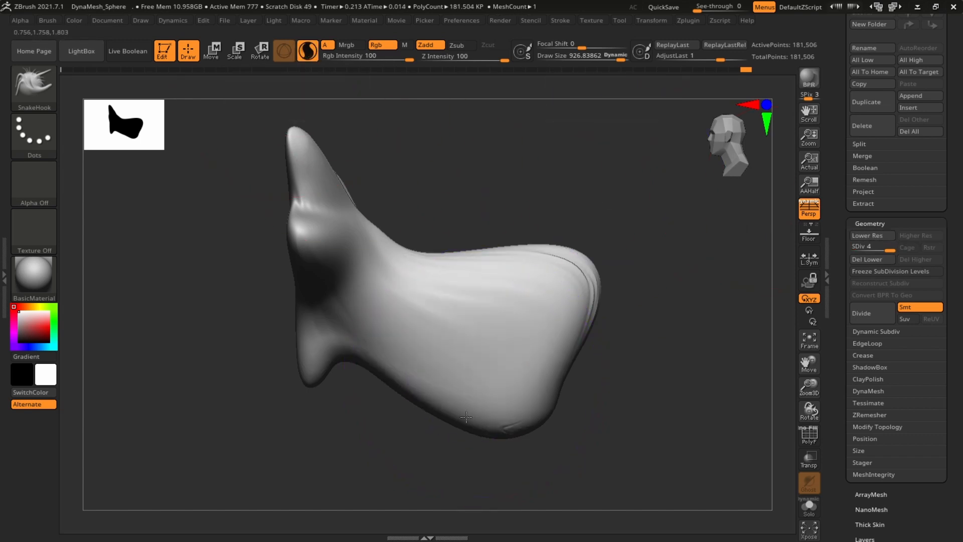
Try to stretch the lower rear of the head downward with SnakeHook at subdivision level 4.
left_click_drag(466, 417, 490, 507)
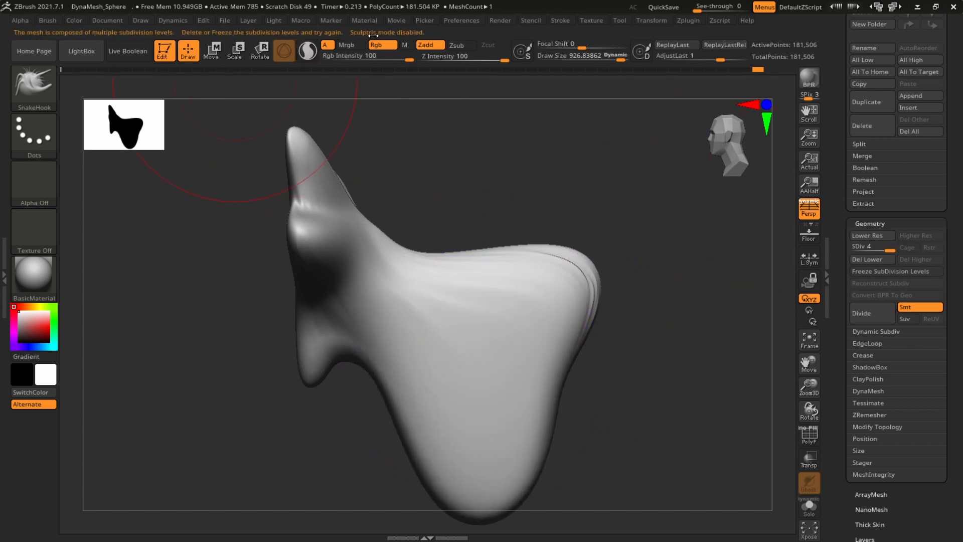
key("ctrl+z")
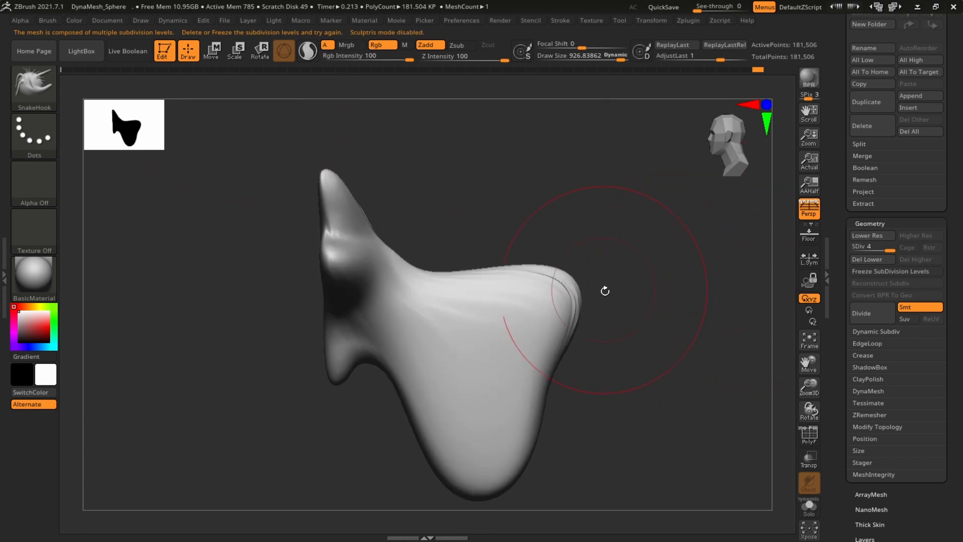
key("ctrl+z")
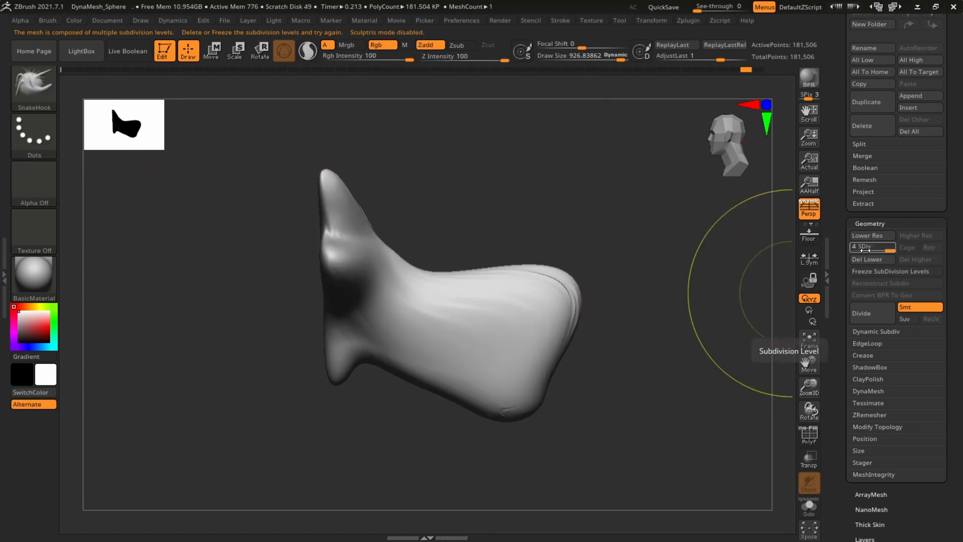
Delete the lower subdivision levels and display the polygon wireframe on the mesh.
left_click(881, 257)
mouse_move(688, 273)
left_mouse_down()
mouse_move(694, 261)
mouse_move(656, 261)
mouse_move(481, 412)
mouse_move(490, 275)
mouse_move(576, 337)
mouse_move(666, 313)
mouse_move(728, 401)
left_mouse_up()
left_click(807, 436)
left_click_drag(678, 443, 755, 321, "alt")
Bulge the rear of the head outward and pull its lower part downward with SnakeHook in Sculptris Pro mode.
mouse_move(564, 303)
left_mouse_down("shift")
mouse_move(550, 259)
mouse_move(626, 369)
left_mouse_up("shift")
left_click_drag(699, 390, 567, 351)
mouse_move(718, 354)
left_mouse_down("alt")
mouse_move(607, 276)
mouse_move(641, 284)
mouse_move(623, 286)
mouse_move(577, 236)
mouse_move(616, 242)
left_mouse_up("alt")
left_click_drag(667, 335, 727, 327)
left_click_drag(722, 328, 703, 369, "alt")
left_click_drag(579, 327, 562, 442)
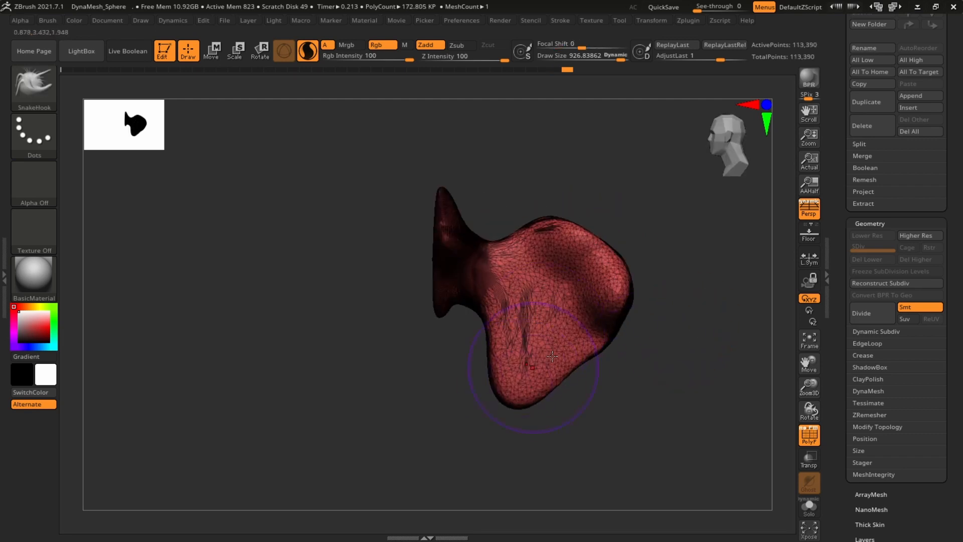
Raise Draw Size to 1000 and stretch the lower part of the shape further down.
key("s")
left_click_drag(628, 387, 639, 388)
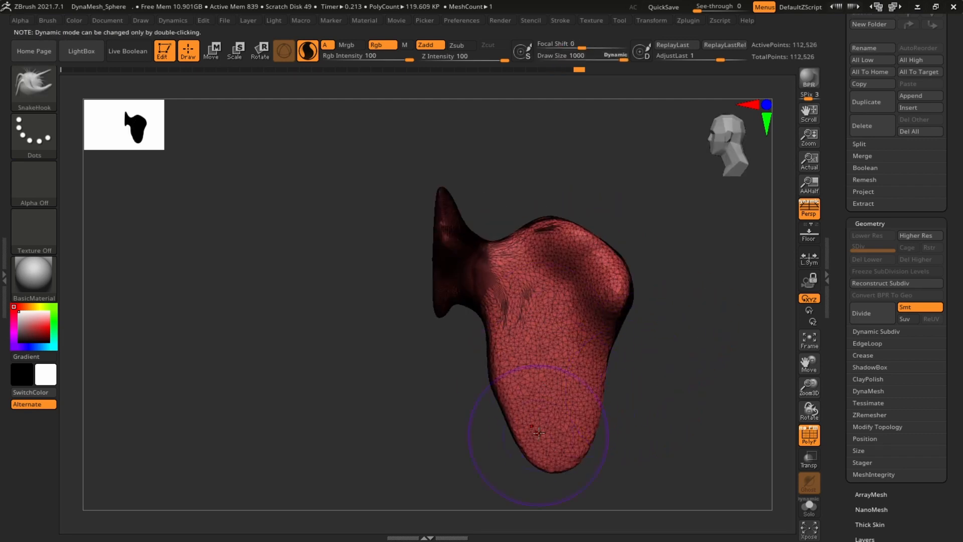
key("s")
left_click_drag(655, 374, 502, 291)
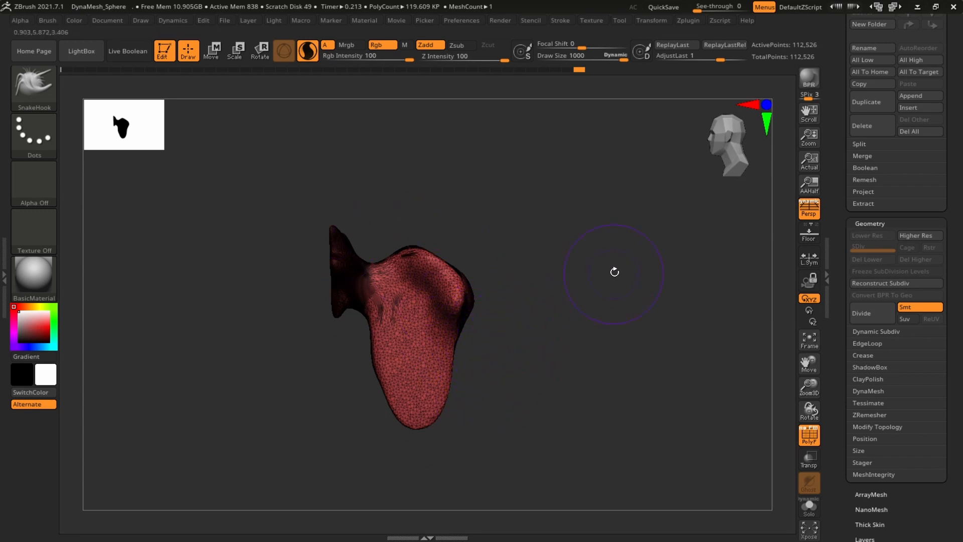
Turn off dynamic brush sizing and reduce Draw Size to about 119.
key("s")
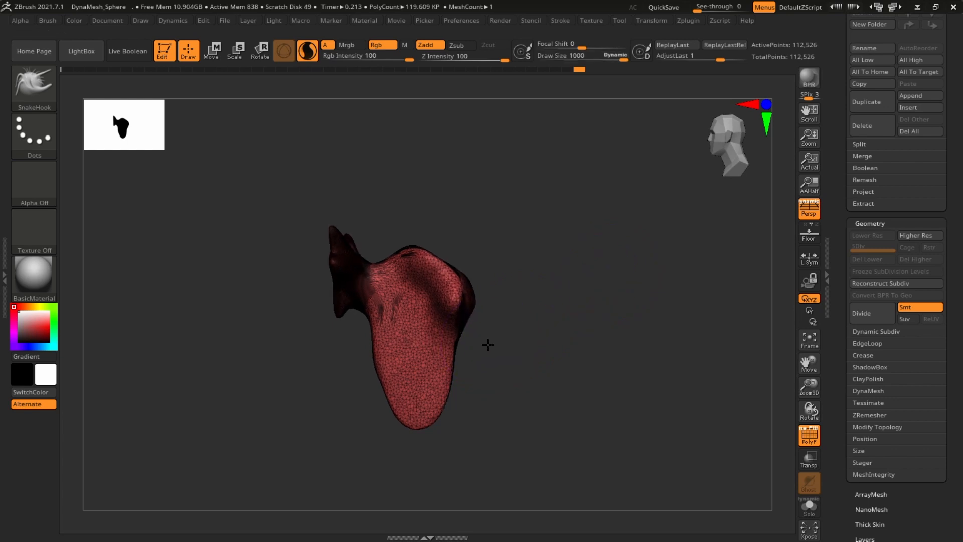
key("s")
mouse_move(586, 267)
left_mouse_down("alt")
mouse_move(527, 237)
mouse_move(561, 244)
left_mouse_up("alt")
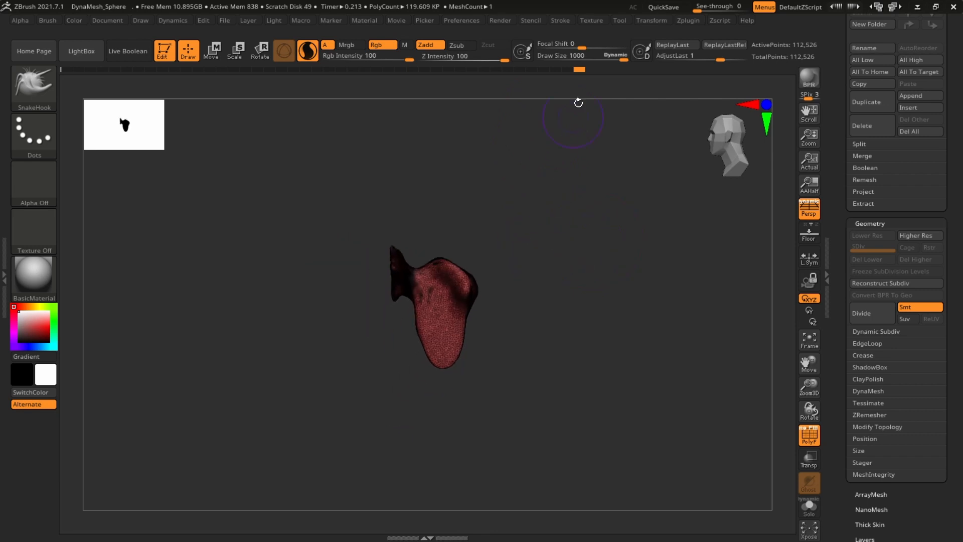
left_click(618, 55)
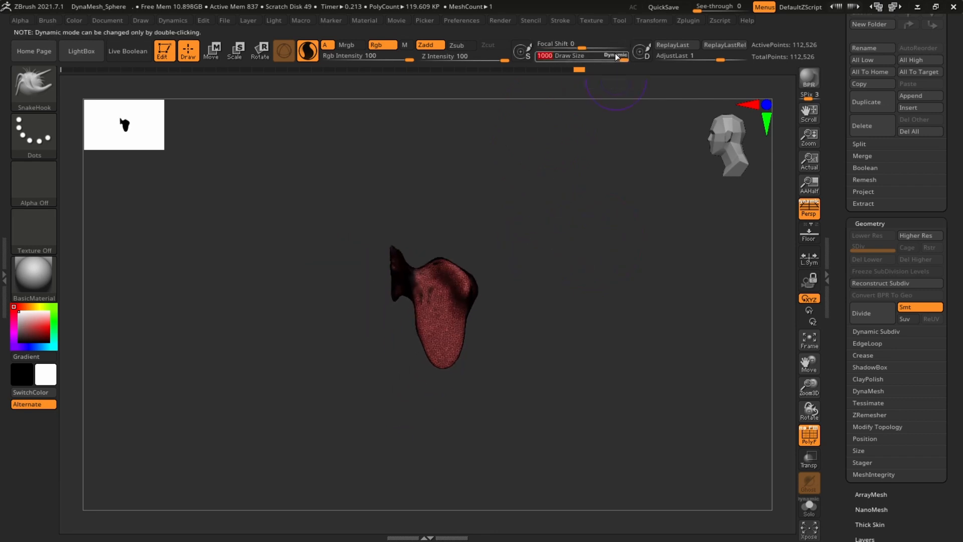
double_click(616, 59)
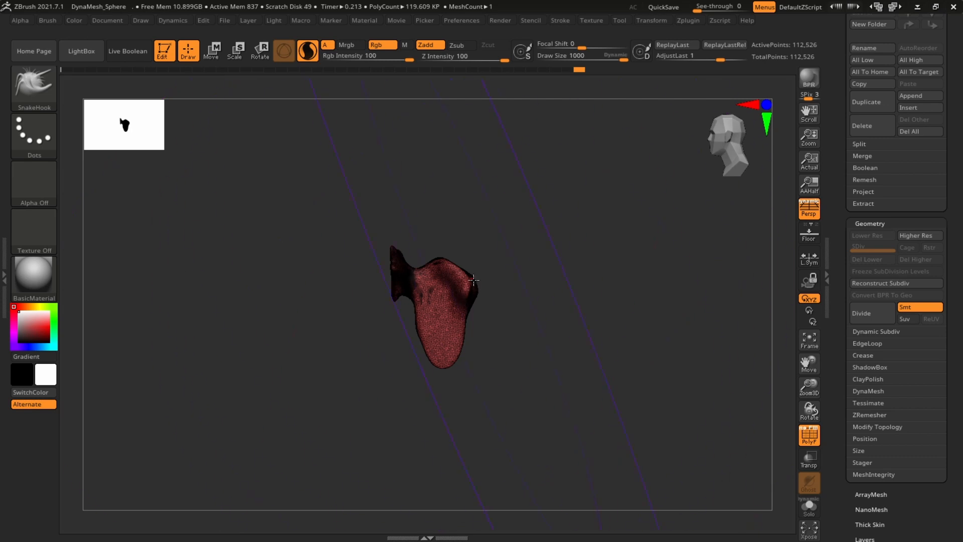
key("s")
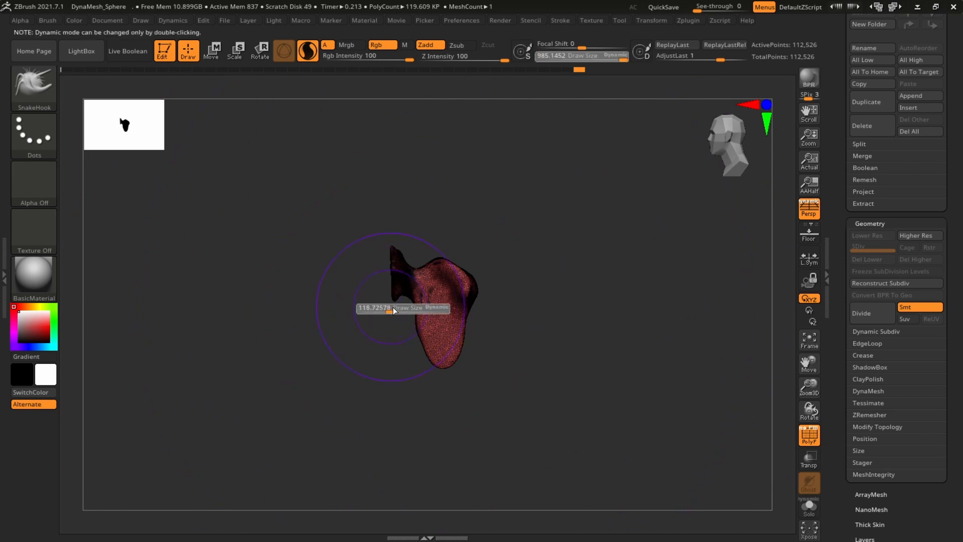
left_click_drag(403, 307, 392, 301)
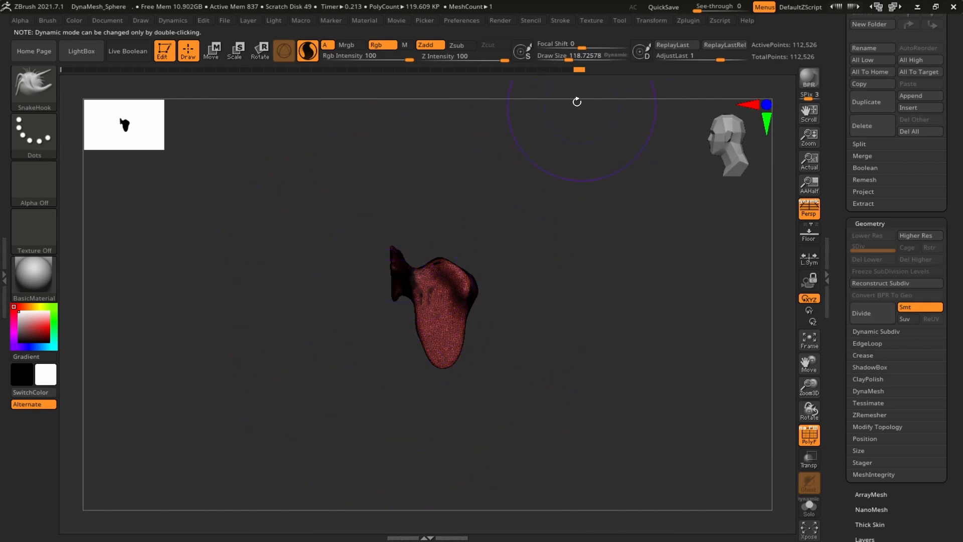
Pull the rear of the shape outward with the smaller SnakeHook brush.
left_click_drag(533, 283, 582, 241, "alt")
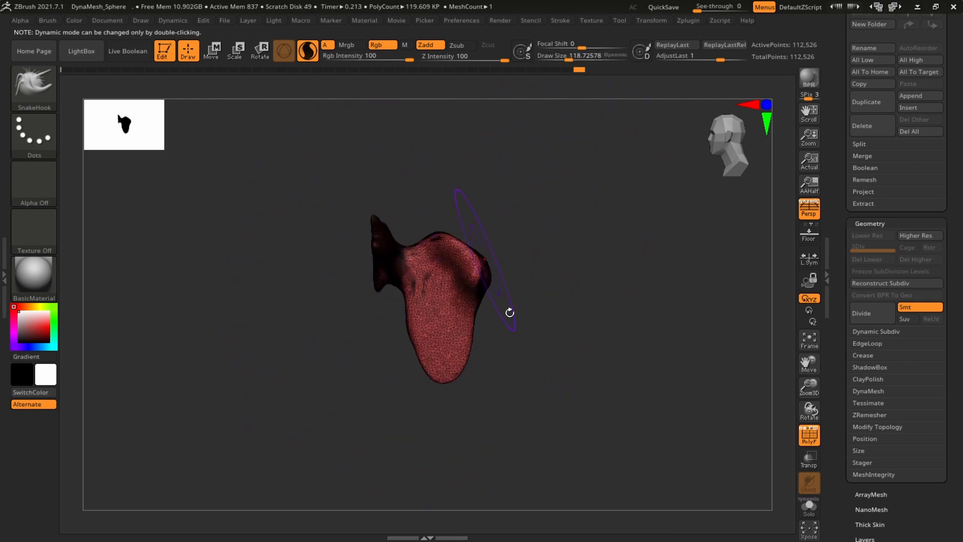
left_click_drag(480, 294, 531, 300)
left_click_drag(486, 260, 524, 253)
Try stretching the whole shape forward with SnakeHook at a Draw Size of about 339.
key("s")
mouse_move(510, 272)
left_mouse_down()
mouse_move(537, 268)
mouse_move(525, 355)
mouse_move(632, 396)
left_mouse_up()
left_click_drag(414, 266, 218, 319)
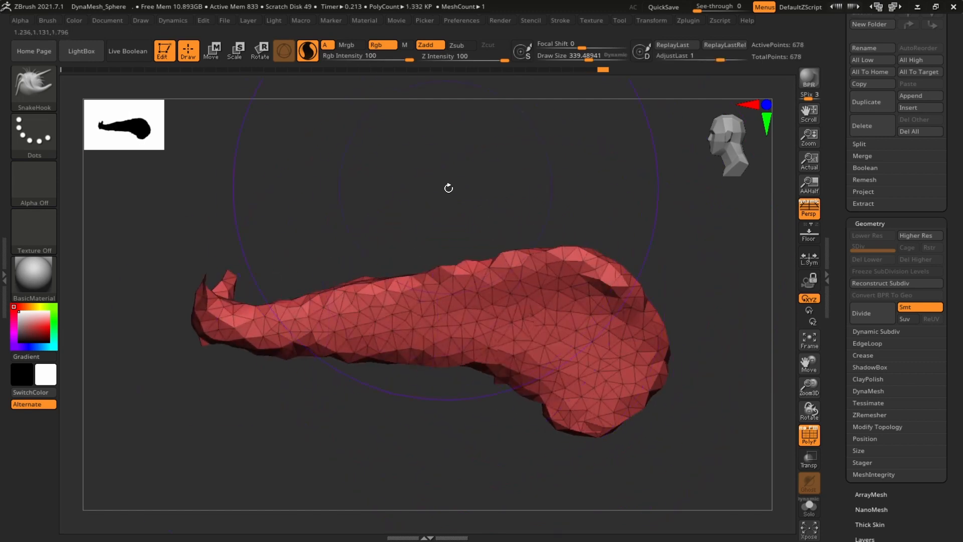
key("ctrl+z")
key("ctrl+z")
key("ctrl+z")
key("ctrl+z")
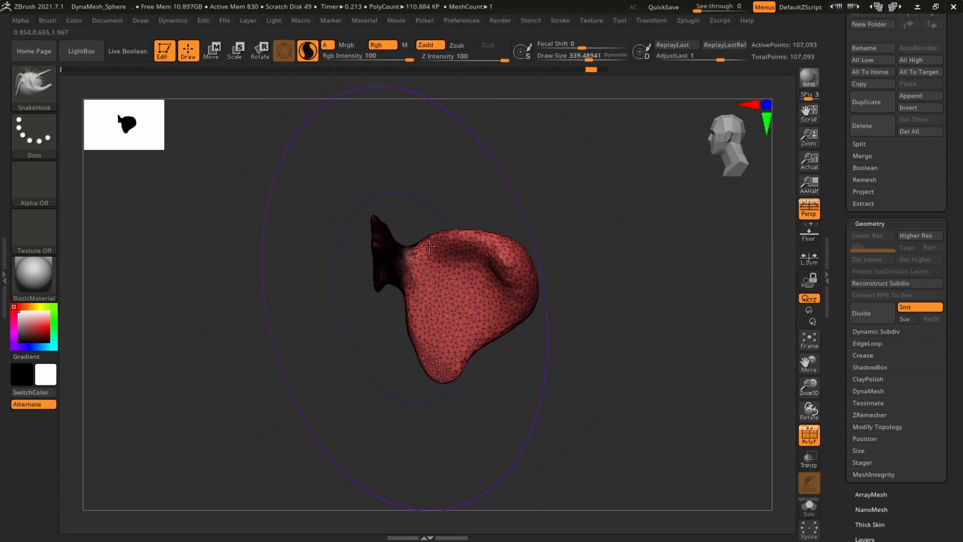
Try dragging the mesh upward, then diagonally down toward the front, with the large SnakeHook brush.
mouse_move(434, 297)
left_mouse_down()
mouse_move(374, 399)
mouse_move(685, 243)
mouse_move(291, 218)
mouse_move(437, 145)
left_mouse_up()
key("ctrl+z")
mouse_move(498, 230)
left_mouse_down()
mouse_move(663, 218)
mouse_move(276, 299)
mouse_move(235, 471)
left_mouse_up()
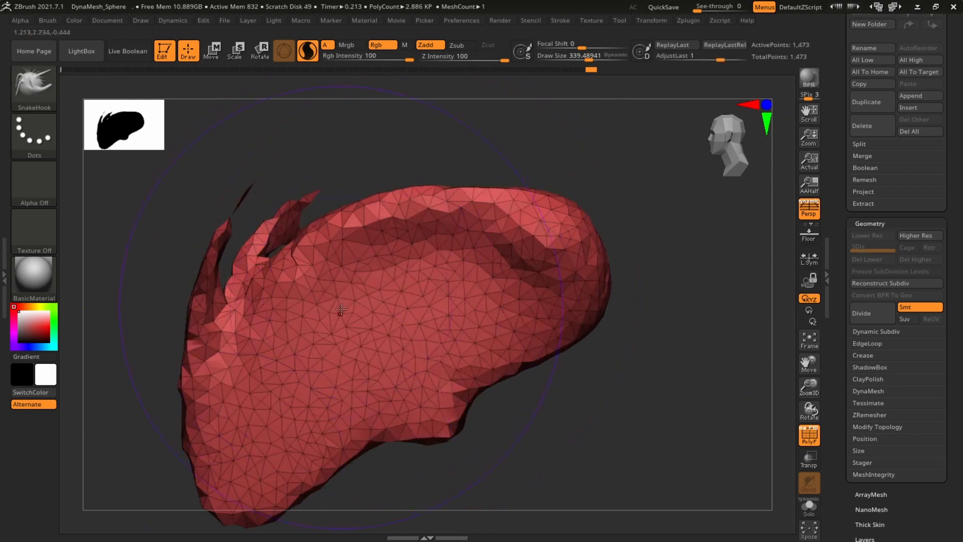
left_click_drag(583, 440, 321, 279)
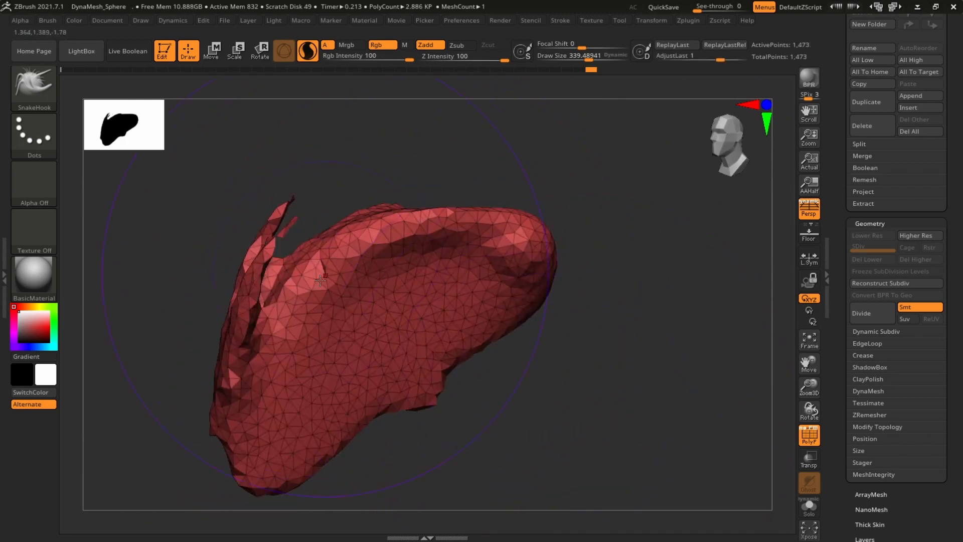
left_click_drag(636, 379, 573, 319, "alt")
key("ctrl+z")
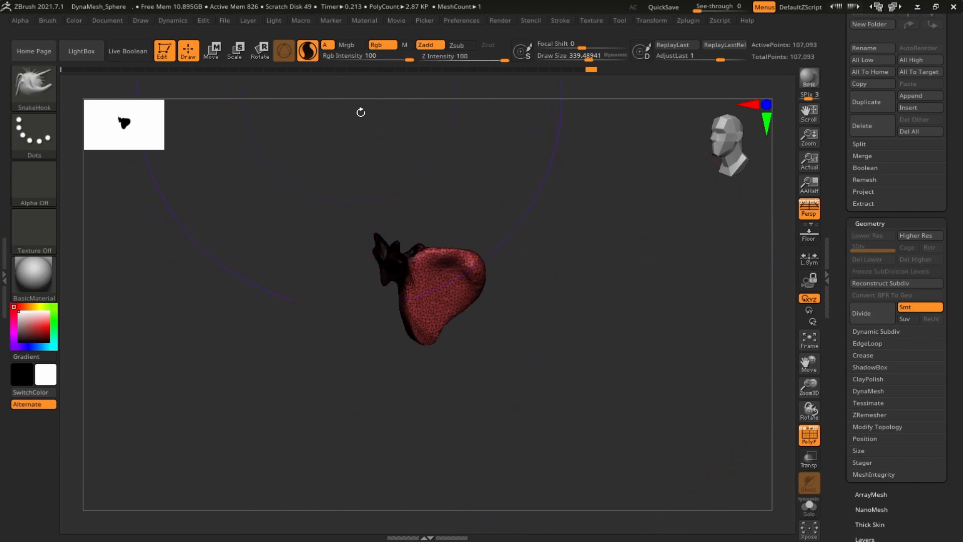
Return to the side view and try deforming the entire mesh into a long, narrow shape with SnakeHook.
left_click_drag(362, 112, 353, 102, "shift")
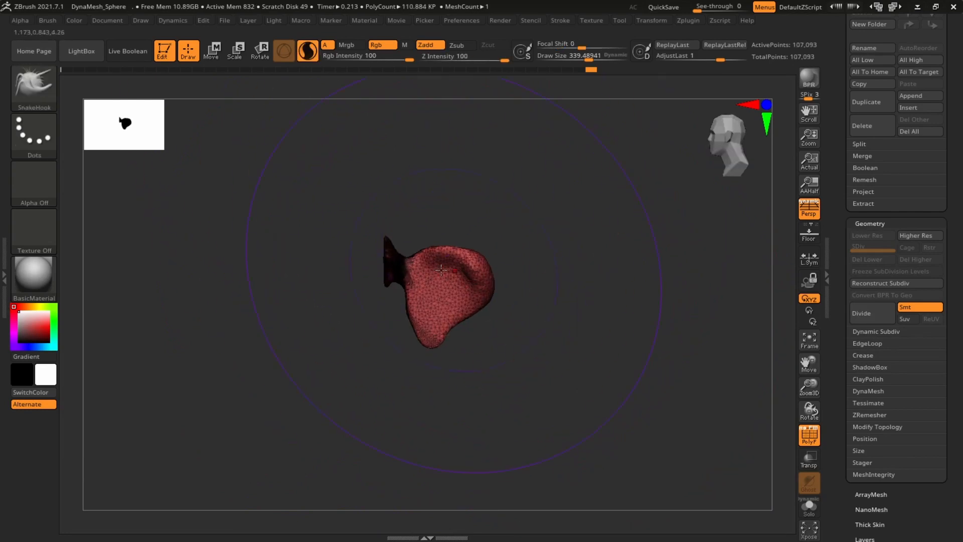
left_click_drag(547, 261, 412, 238)
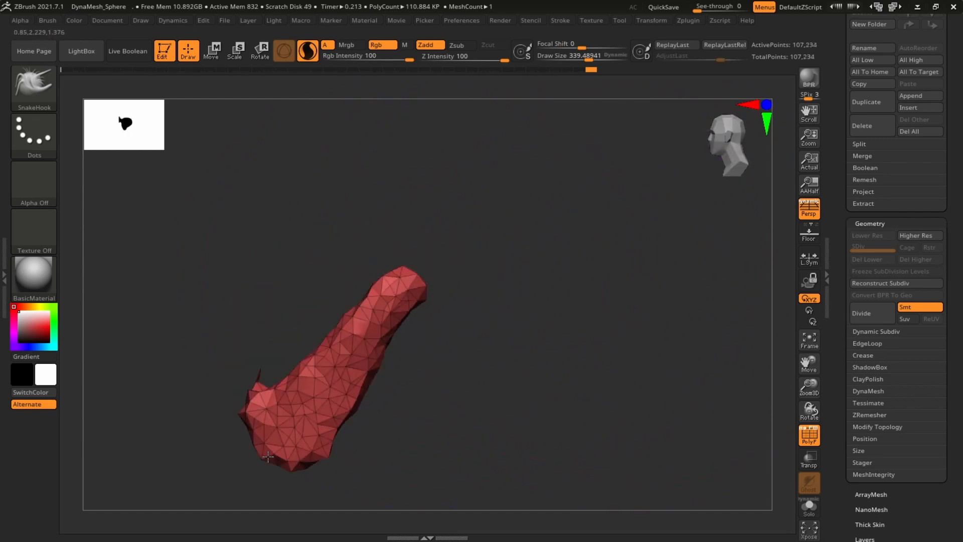
left_click_drag(409, 299, 413, 309)
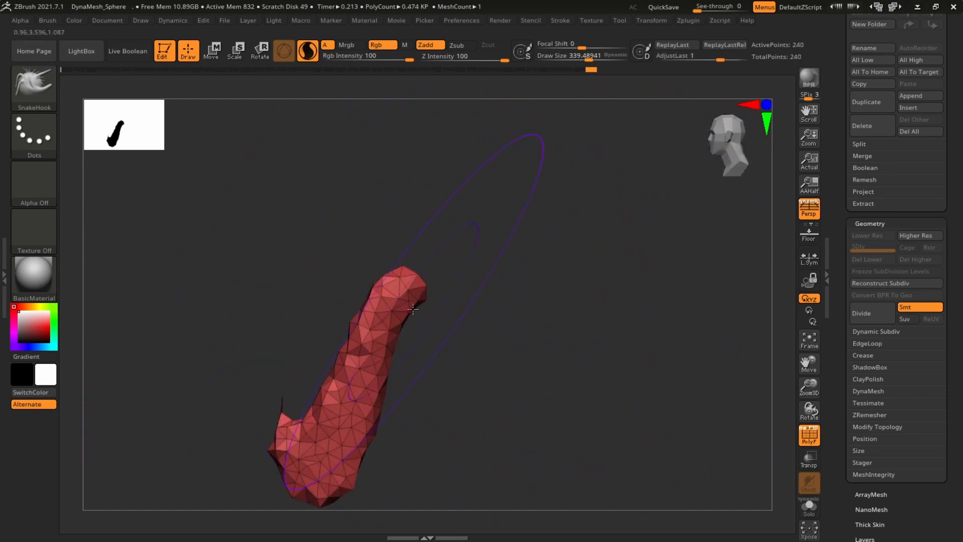
left_click_drag(430, 368, 406, 295)
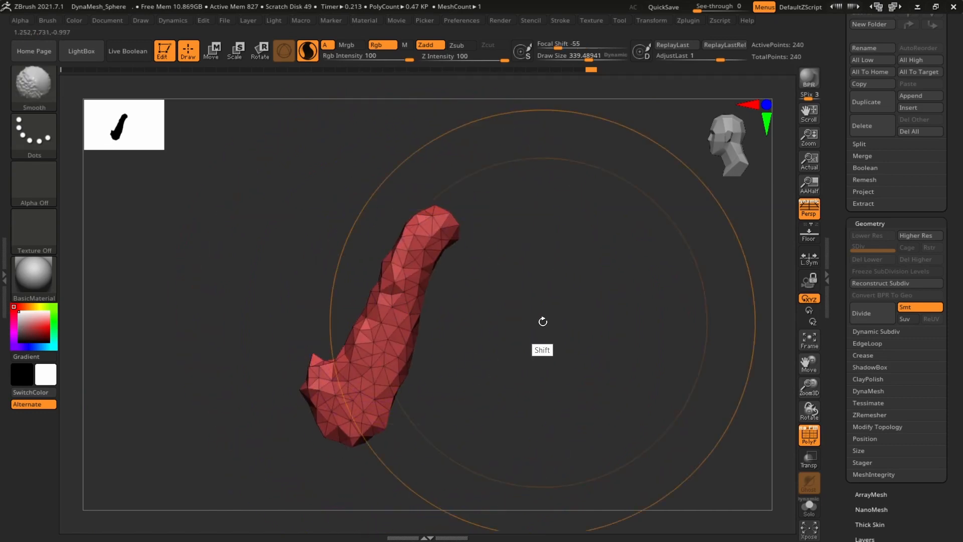
key("ctrl+z")
Reduce Draw Size to about 124, stretch the lower part downward, and pull the upper rear outward.
key("s")
left_click_drag(540, 326, 522, 323)
right_click_drag(460, 275, 444, 262, "ctrl")
left_click_drag(496, 267, 507, 313)
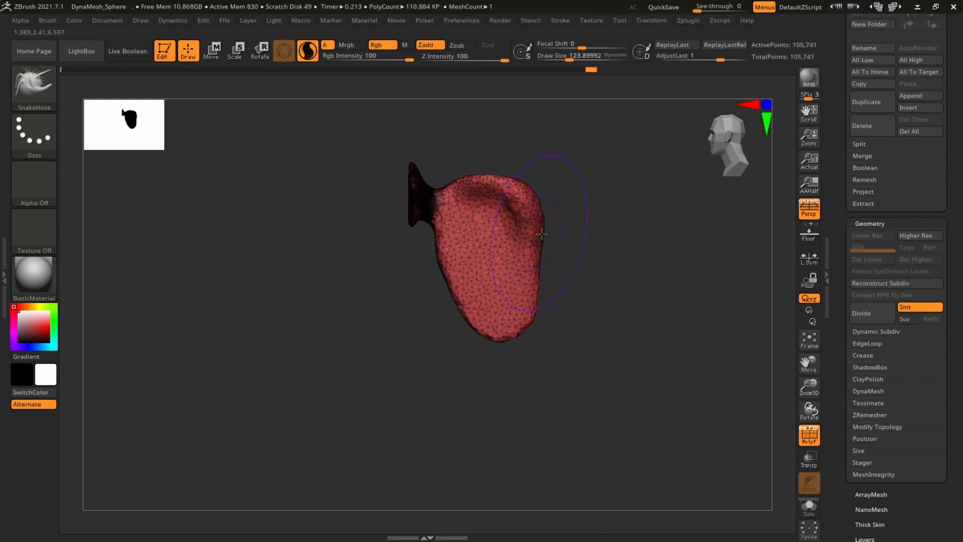
left_click_drag(537, 226, 595, 198)
left_click_drag(658, 261, 680, 296, "ctrl")
mouse_move(681, 295)
right_mouse_down("ctrl")
mouse_move(709, 238)
mouse_move(682, 297)
right_mouse_up("ctrl")
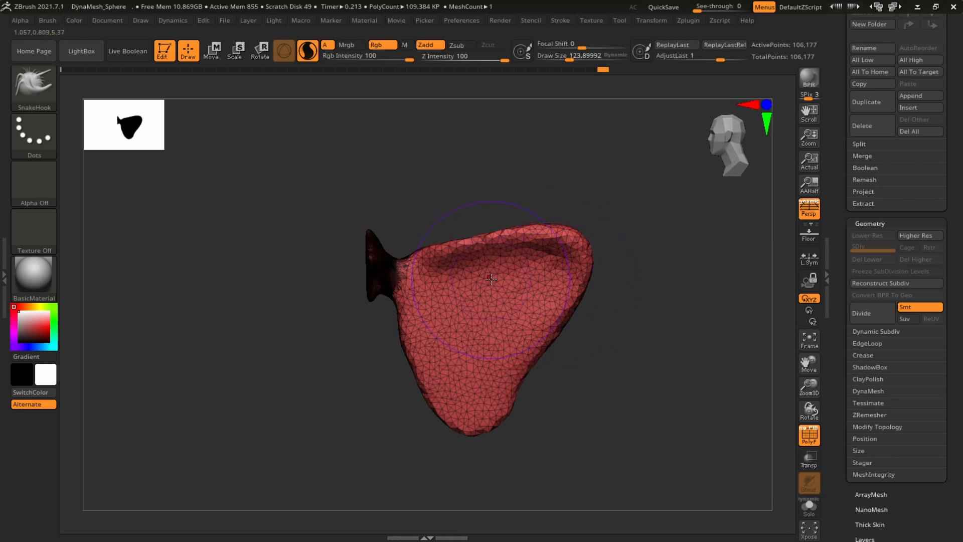
Check which brush and stroke type are assigned to masking.
key("ctrl")
key("ctrl")
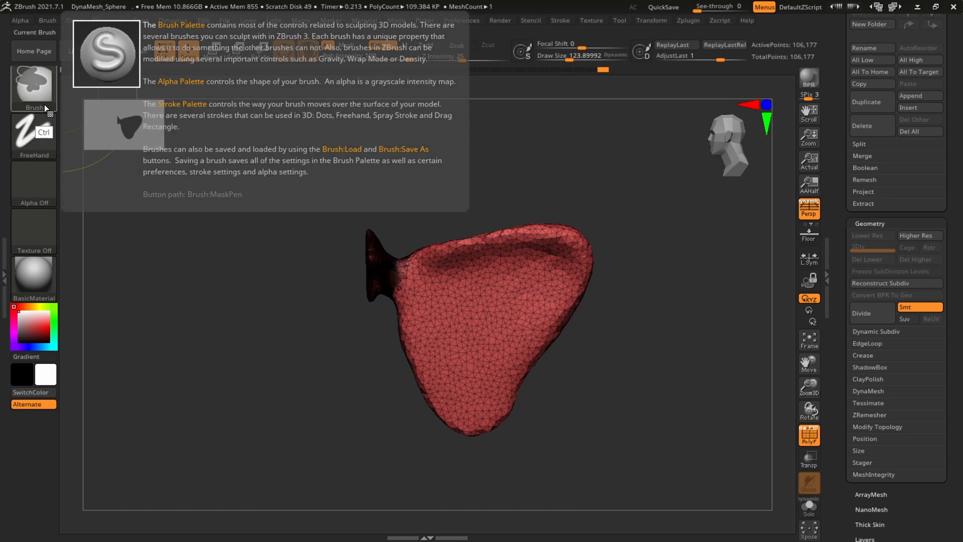
mouse_move(50, 142)
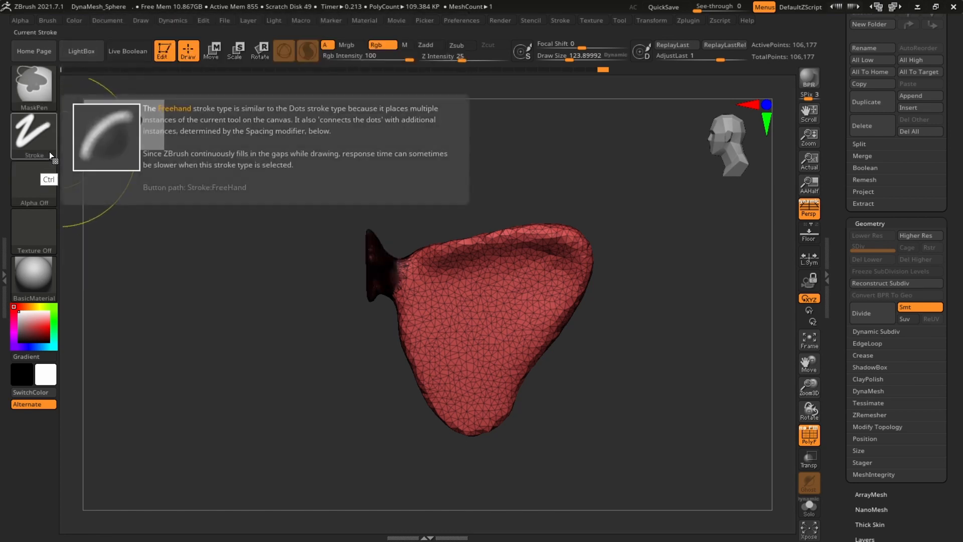
key("ctrl")
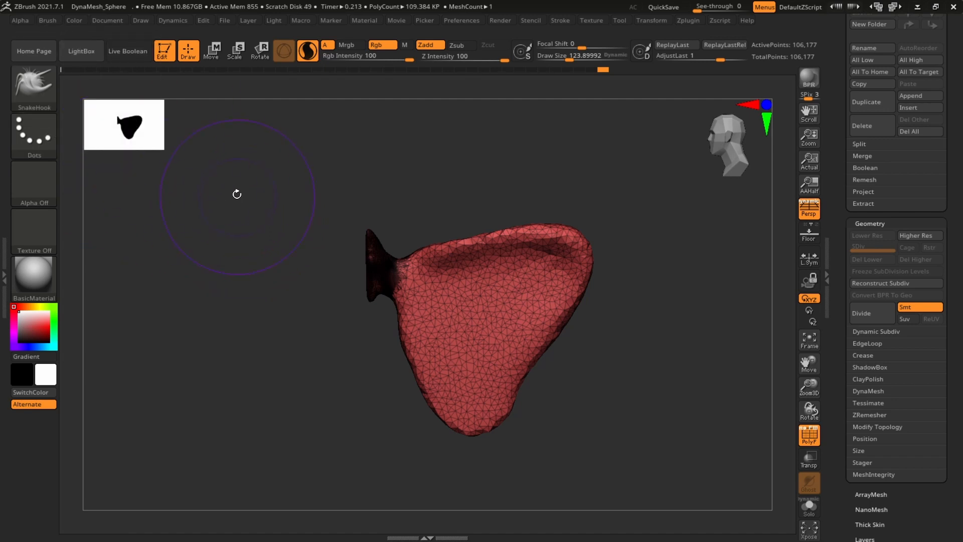
key("ctrl")
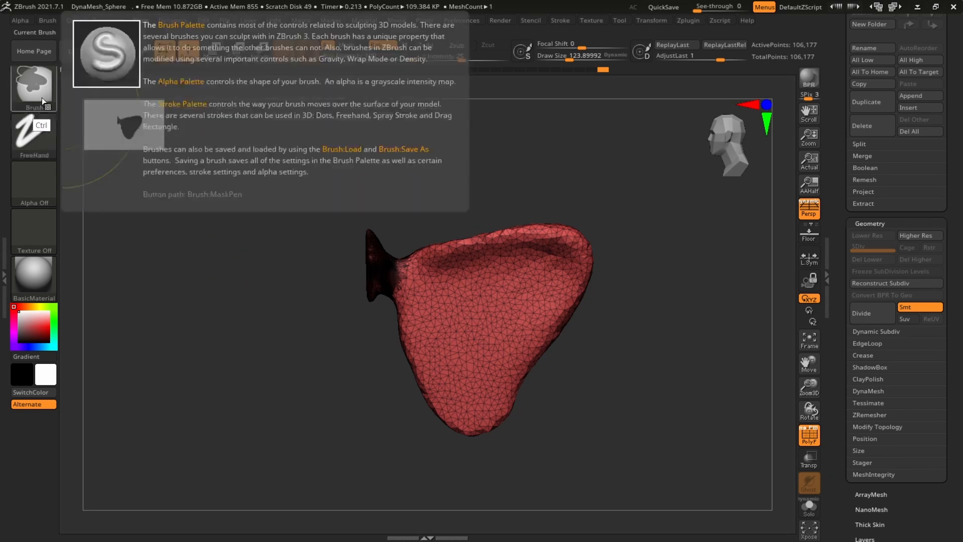
Turn off the polygon wireframe display on the mesh.
left_click_drag(487, 177, 487, 195, "alt")
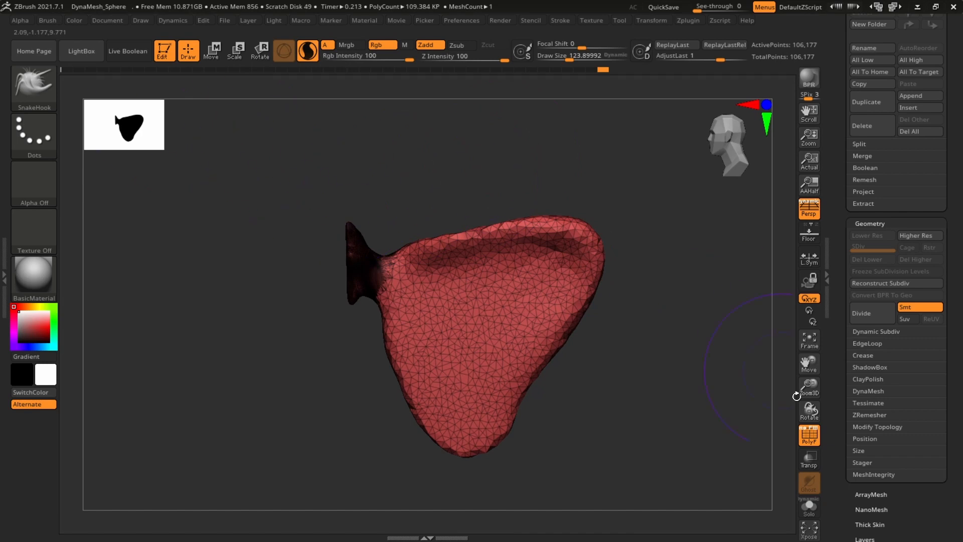
left_click(816, 444)
left_click_drag(658, 327, 440, 170)
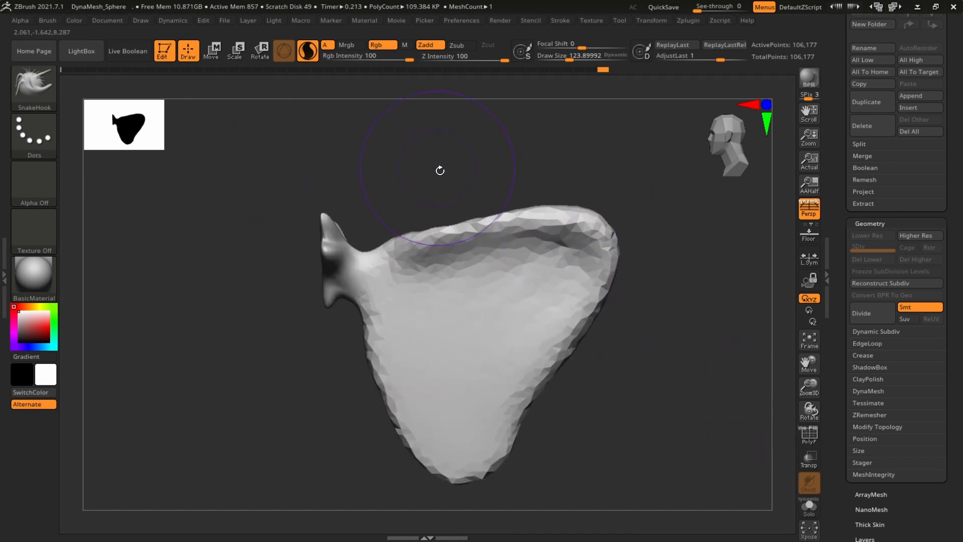
Set the MaskPen brush's stroke type to FreeHand.
key("ctrl")
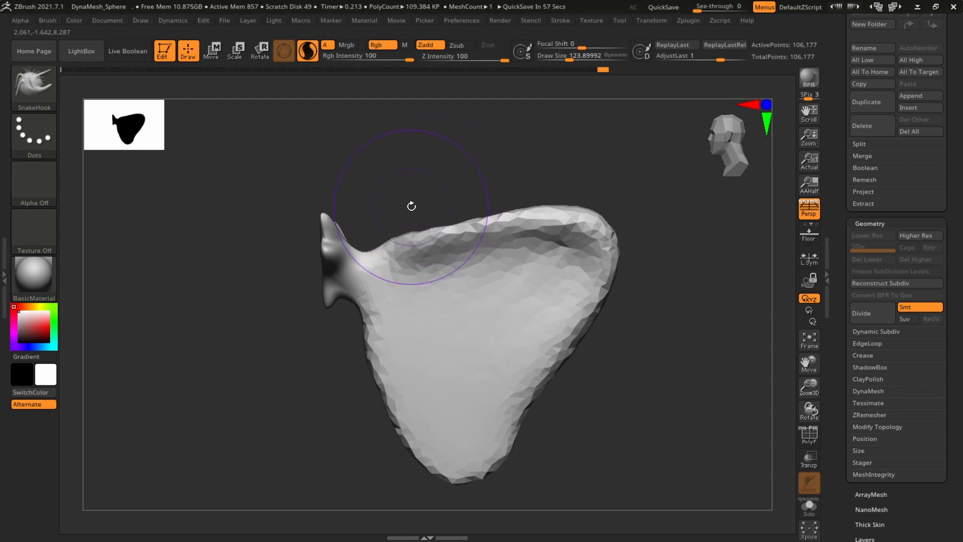
key("ctrl")
key("ctrl")
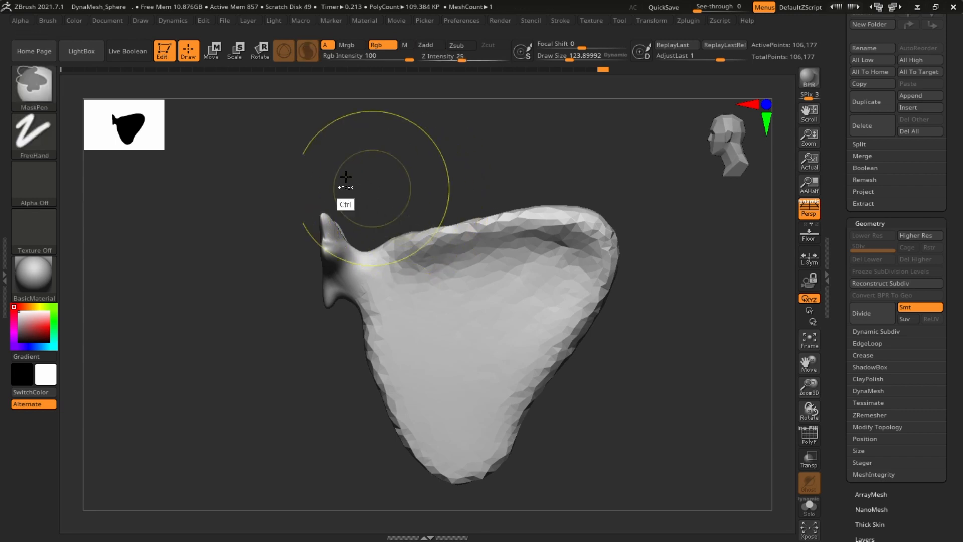
left_click(40, 139, "ctrl")
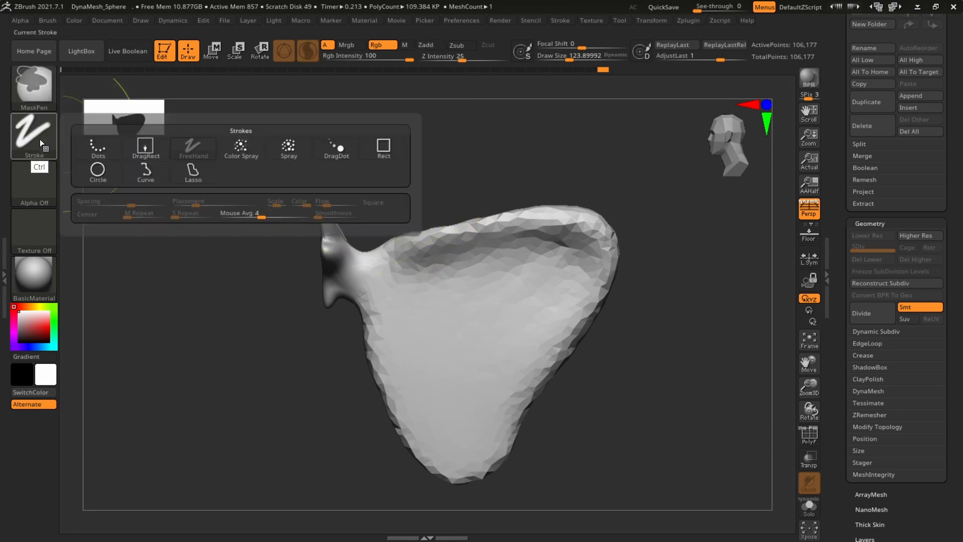
left_click(198, 153, "ctrl")
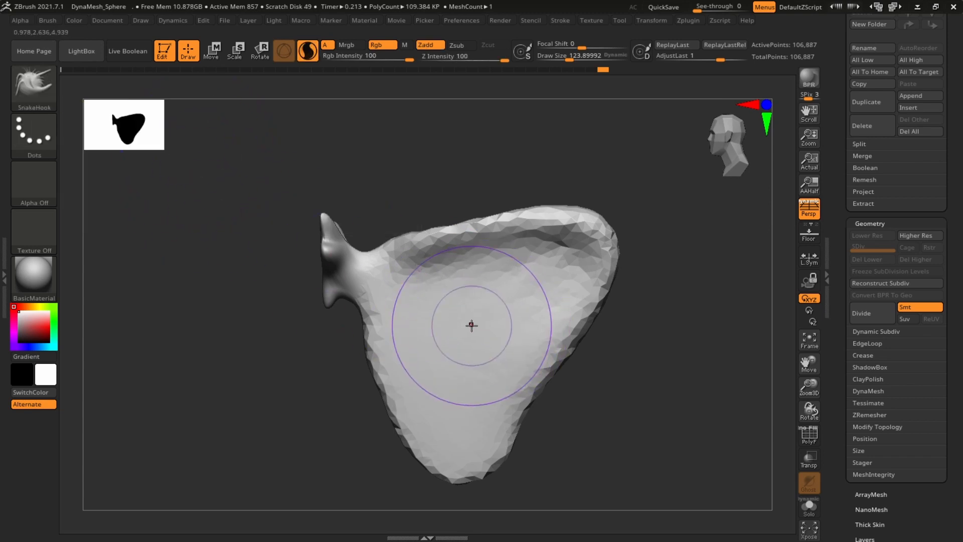
Turn off Sculptris Pro mode and reduce Draw Size to about 65.
left_click(309, 53)
key("s")
left_click_drag(517, 342, 515, 346)
key("s")
left_click_drag(656, 348, 675, 341)
left_click_drag(675, 341, 676, 332, "alt")
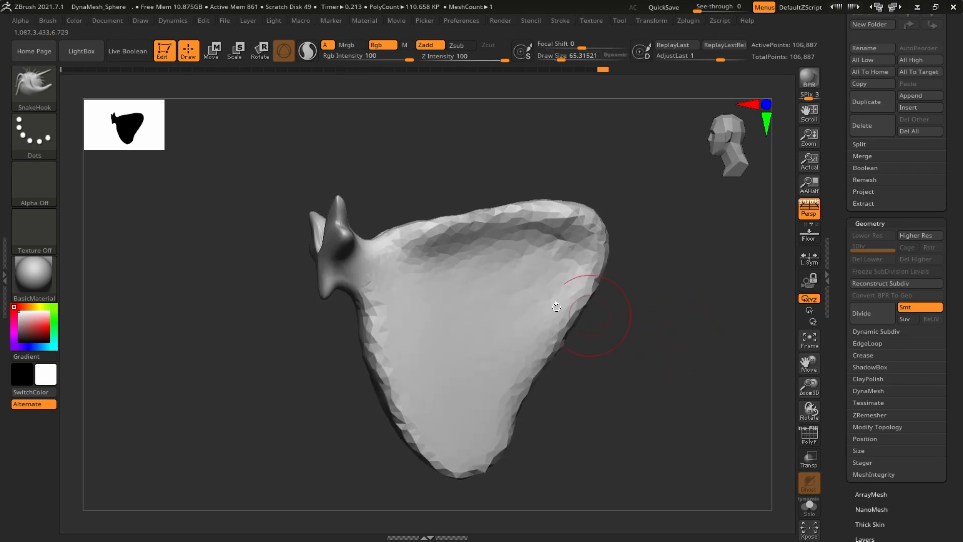
left_click_drag(621, 307, 652, 318, "shift")
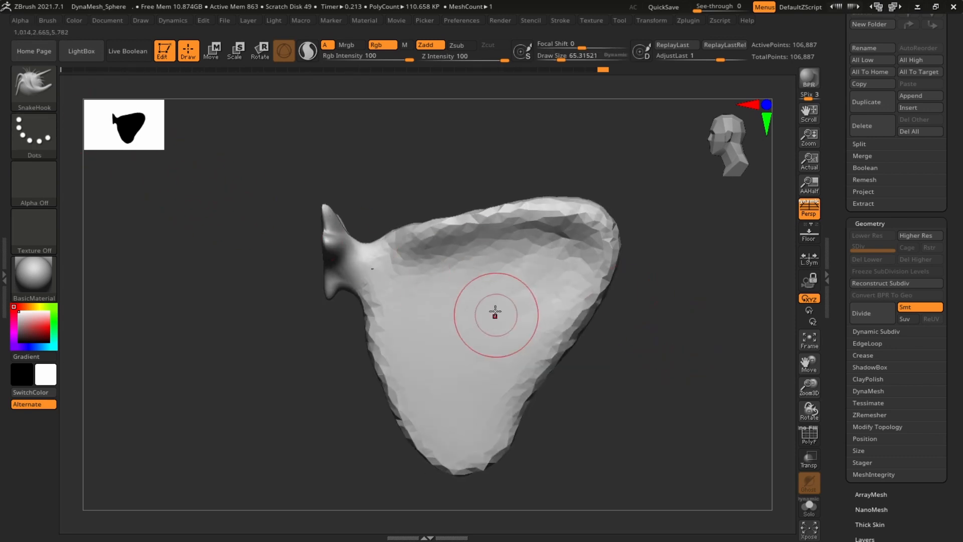
Paint a freehand mask over the broad side of the mesh, leaving the outer rim unmasked.
key("ctrl")
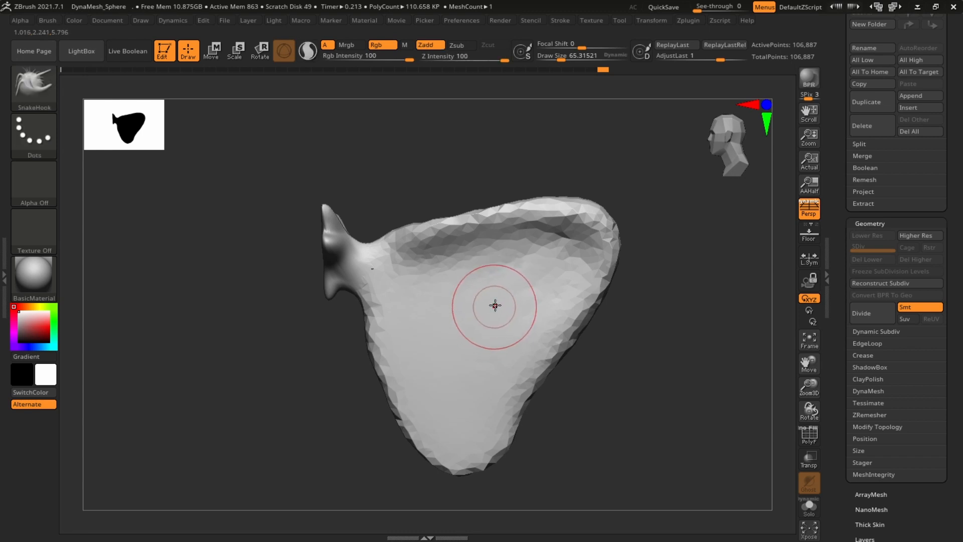
key("ctrl")
mouse_move(432, 274)
left_mouse_down("ctrl")
mouse_move(424, 271)
mouse_move(458, 377)
mouse_move(490, 239)
mouse_move(497, 380)
mouse_move(415, 291)
mouse_move(439, 406)
left_mouse_up("ctrl")
left_click_drag(693, 332, 672, 370)
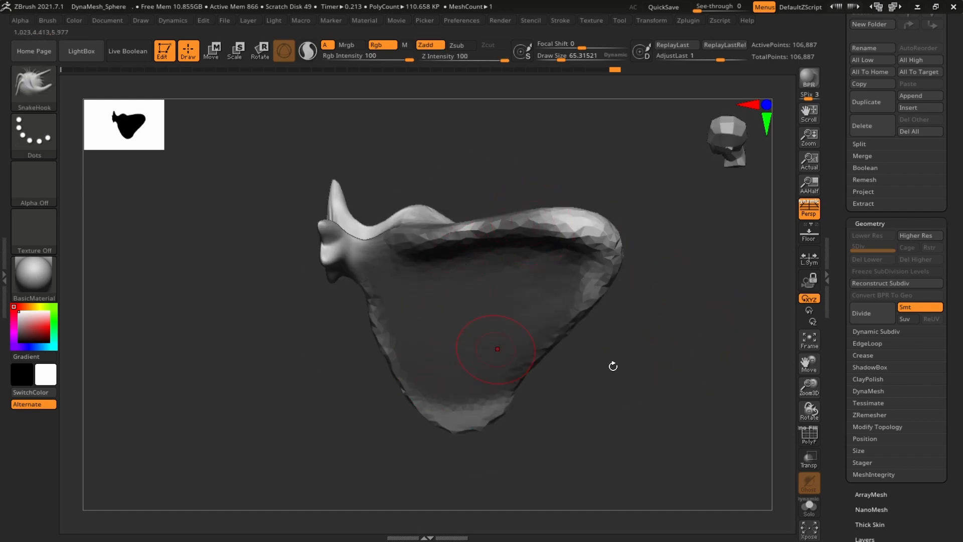
left_click_drag(614, 366, 641, 305)
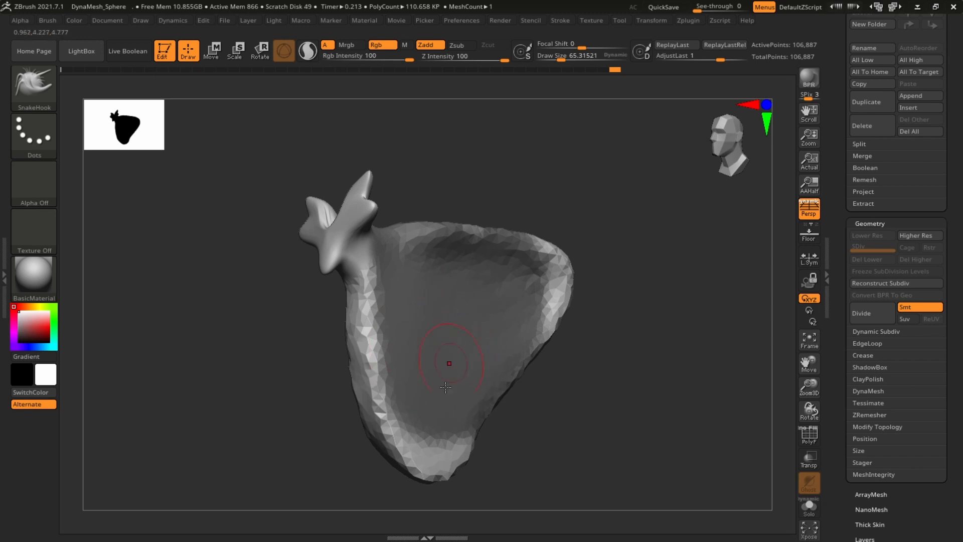
left_click_drag(604, 451, 633, 423, "alt")
Raise Draw Size to about 195 and try pulling the lower front area downward with SnakeHook.
key("s")
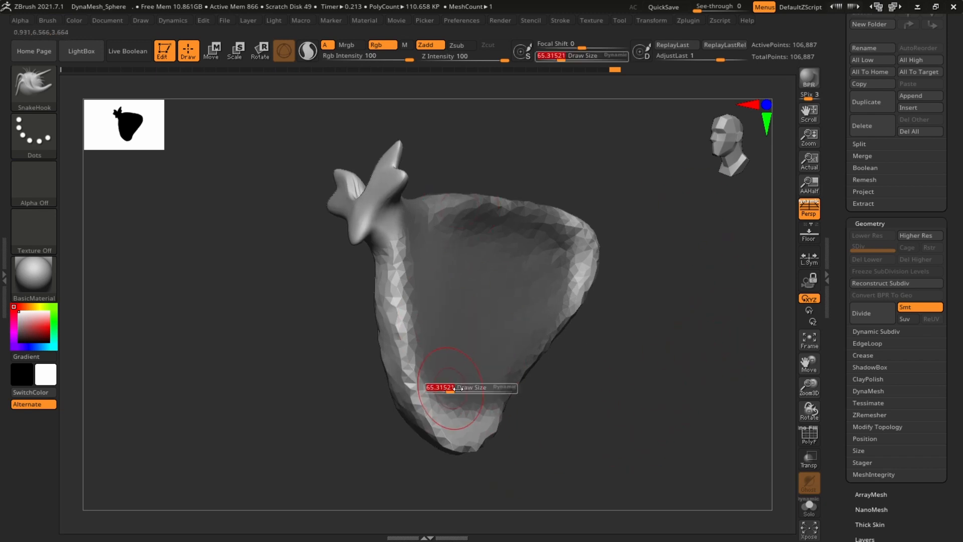
left_click_drag(449, 389, 466, 390)
left_click_drag(657, 391, 666, 362, "alt")
mouse_move(395, 338)
left_mouse_down()
mouse_move(268, 372)
mouse_move(608, 447)
mouse_move(447, 441)
left_mouse_up()
key("ctrl+z")
Try deforming the unmasked rear edge with SnakeHook around the masked side, undoing each pull.
left_click_drag(718, 273, 676, 265)
mouse_move(613, 219)
left_mouse_down()
mouse_move(660, 270)
mouse_move(712, 283)
mouse_move(752, 322)
left_mouse_up()
left_click_drag(610, 331, 544, 299)
key("ctrl+z")
mouse_move(596, 260)
left_mouse_down()
mouse_move(575, 242)
mouse_move(698, 201)
mouse_move(577, 391)
mouse_move(492, 387)
left_mouse_up()
key("ctrl+z")
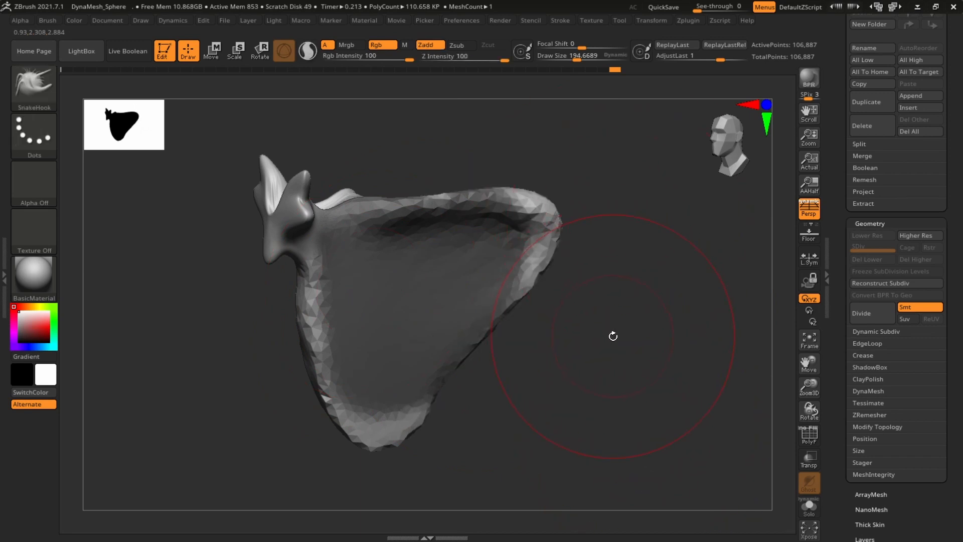
Invert the mask back and forth, ending with the broad side unmasked and the rest protected.
key("ctrl")
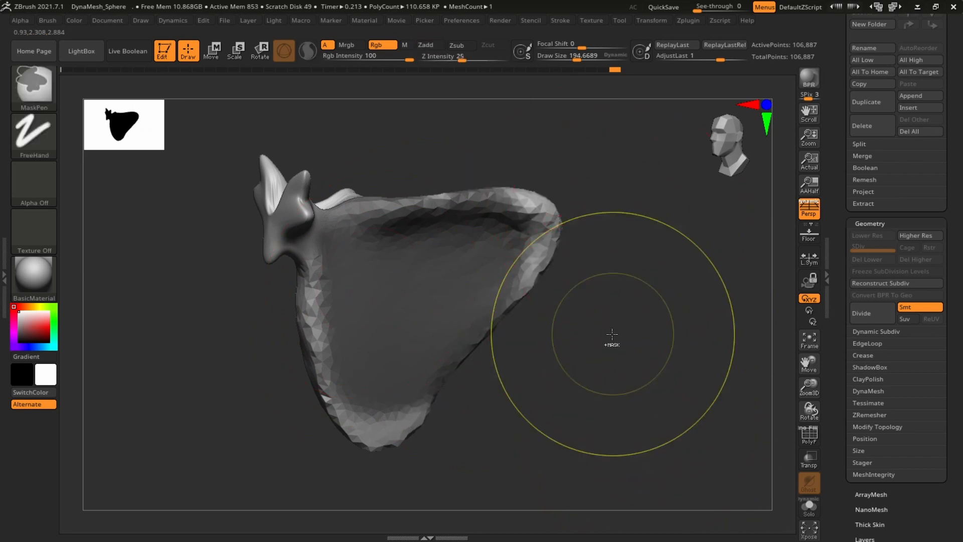
left_click(700, 296, "ctrl")
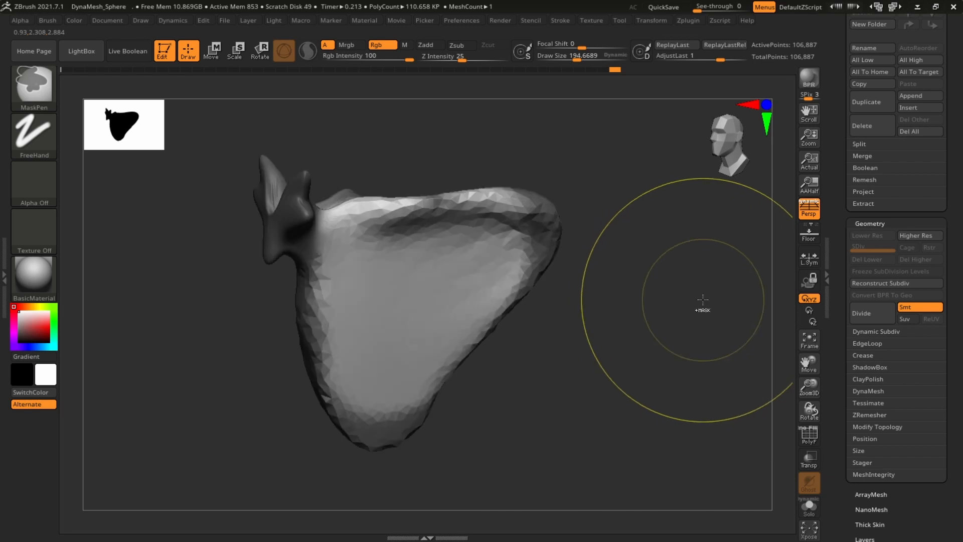
left_click(703, 308, "ctrl")
left_click(557, 158, "ctrl")
left_click(682, 301, "ctrl")
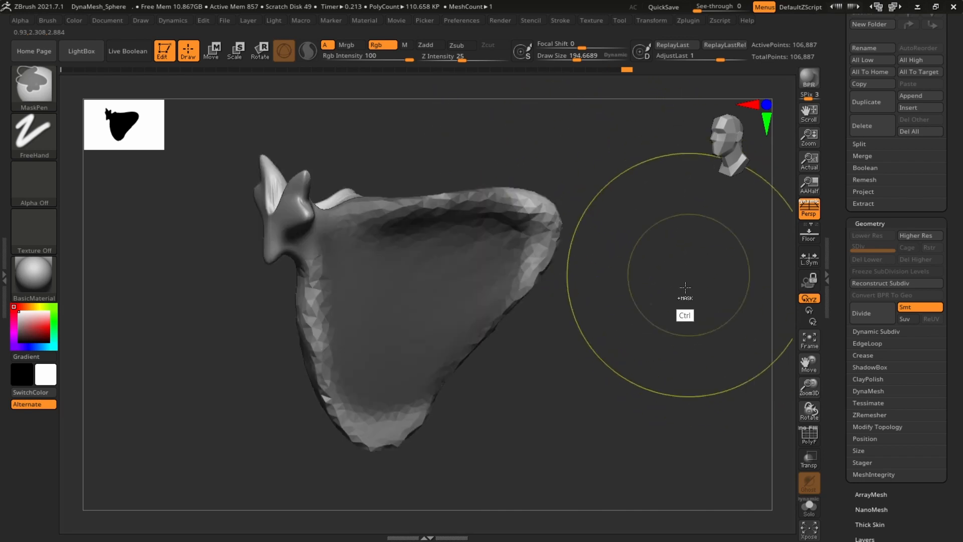
left_click(594, 337, "ctrl")
Try pulling the unmasked broad side toward the lower rear with SnakeHook, and undo it.
mouse_move(595, 281)
left_mouse_down()
mouse_move(512, 295)
mouse_move(583, 327)
mouse_move(560, 301)
left_mouse_up()
mouse_move(452, 264)
left_mouse_down()
mouse_move(484, 278)
mouse_move(432, 161)
mouse_move(496, 171)
mouse_move(652, 359)
left_mouse_up()
key("ctrl+z")
Increase Draw Size to about 482, try stretching the unmasked side far outward, and undo the deformation.
key("s")
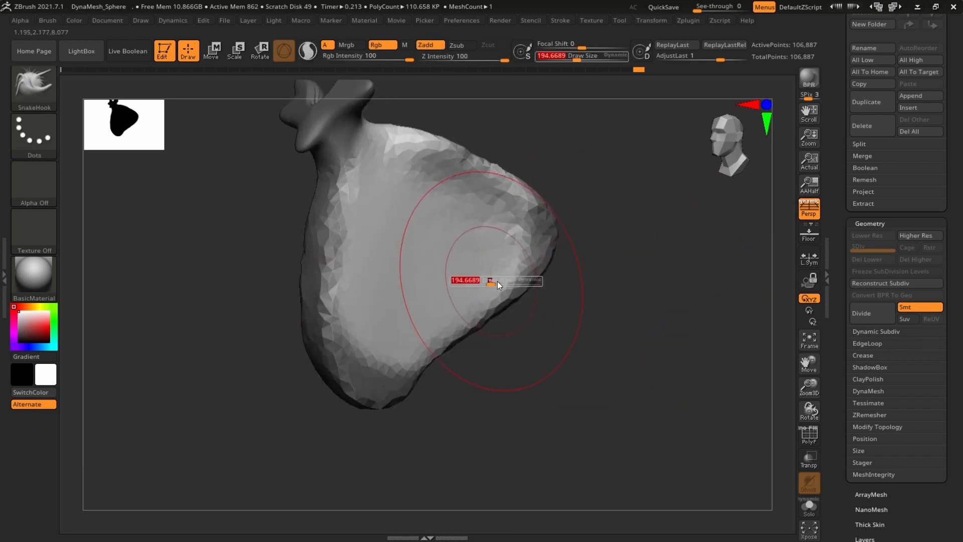
left_click_drag(491, 282, 513, 283)
mouse_move(504, 271)
left_mouse_down()
mouse_move(616, 170)
mouse_move(694, 398)
left_mouse_up()
left_click_drag(492, 447, 567, 352, "alt")
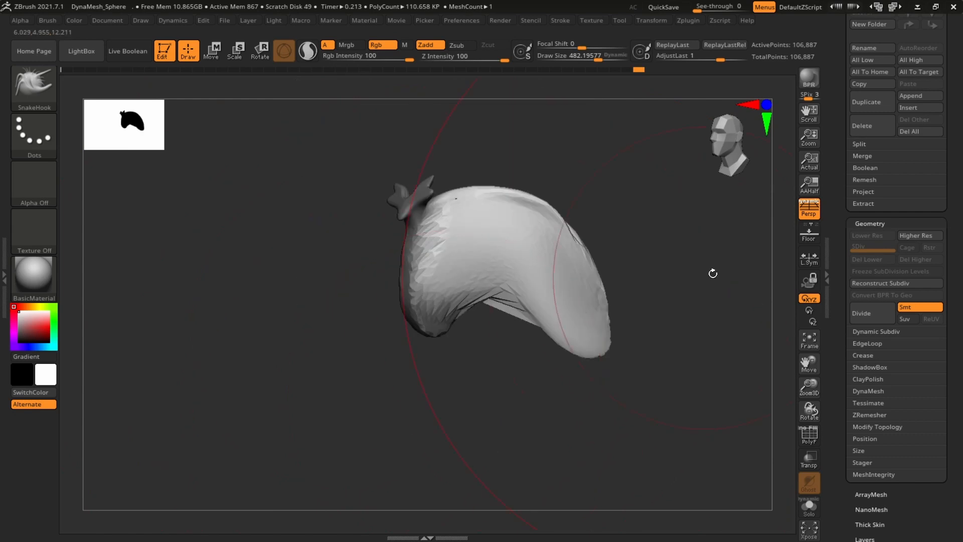
left_click_drag(712, 271, 687, 311)
mouse_move(612, 306)
left_mouse_down()
mouse_move(653, 240)
mouse_move(635, 341)
left_mouse_up()
key("ctrl+z")
Reduce Draw Size to about 77.
key("s")
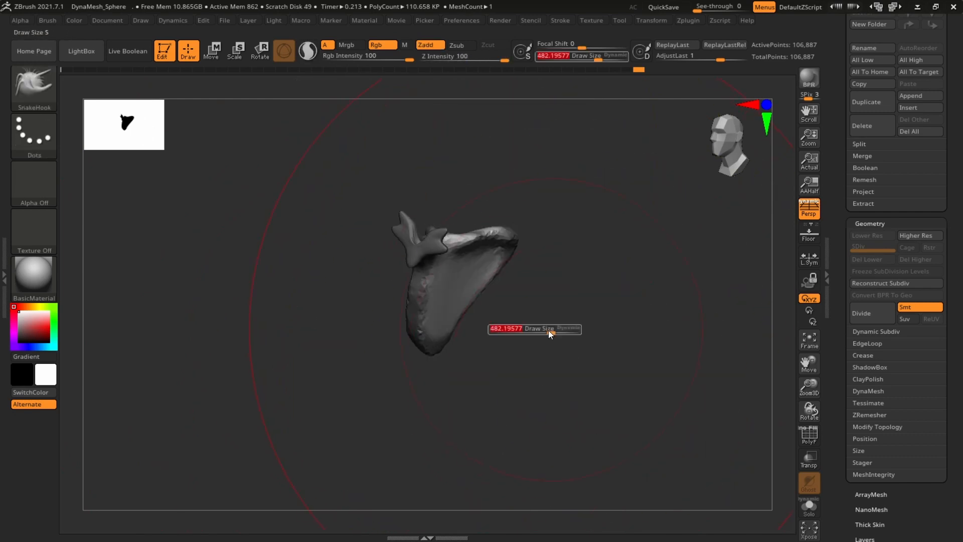
left_click_drag(550, 332, 518, 323)
left_click_drag(592, 301, 608, 361, "alt")
mouse_move(622, 326)
left_mouse_down()
mouse_move(659, 305)
mouse_move(647, 295)
mouse_move(669, 324)
left_mouse_up()
mouse_move(670, 323)
left_mouse_down()
mouse_move(654, 288)
mouse_move(600, 299)
mouse_move(686, 288)
left_mouse_up()
Clear the mask from the mesh, undoing and repeating the clearing to demonstrate it.
key("ctrl")
key("ctrl")
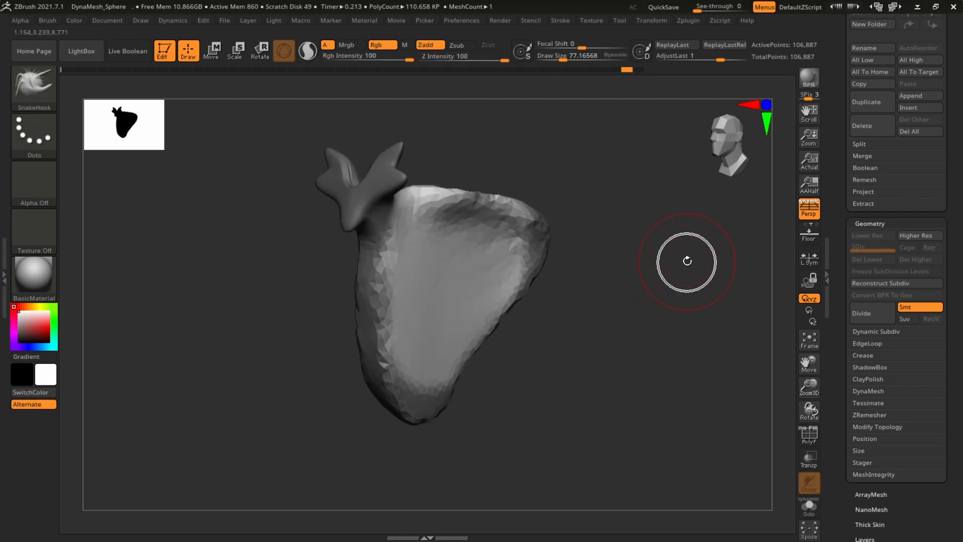
left_click_drag(652, 187, 657, 385, "ctrl")
key("ctrl+z")
left_click_drag(646, 186, 674, 452, "ctrl")
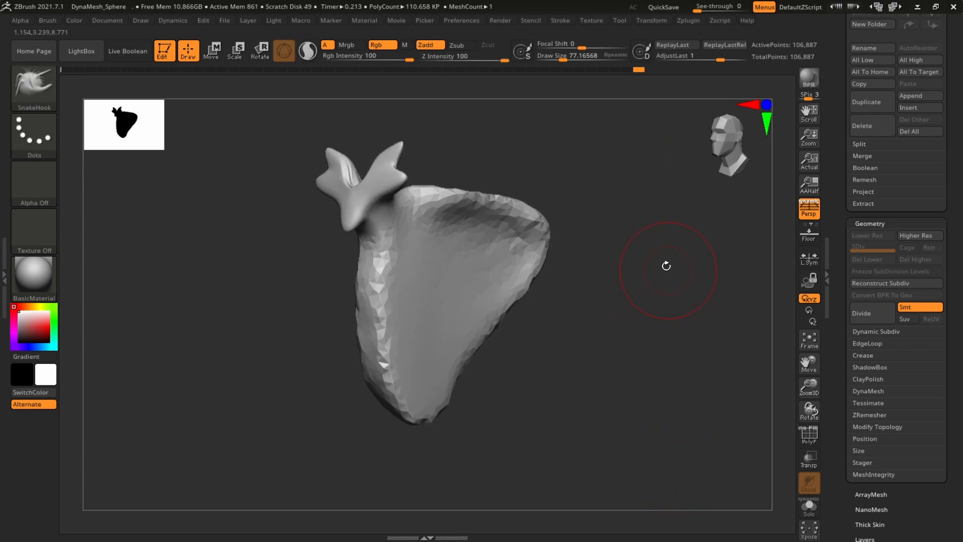
key("ctrl+z")
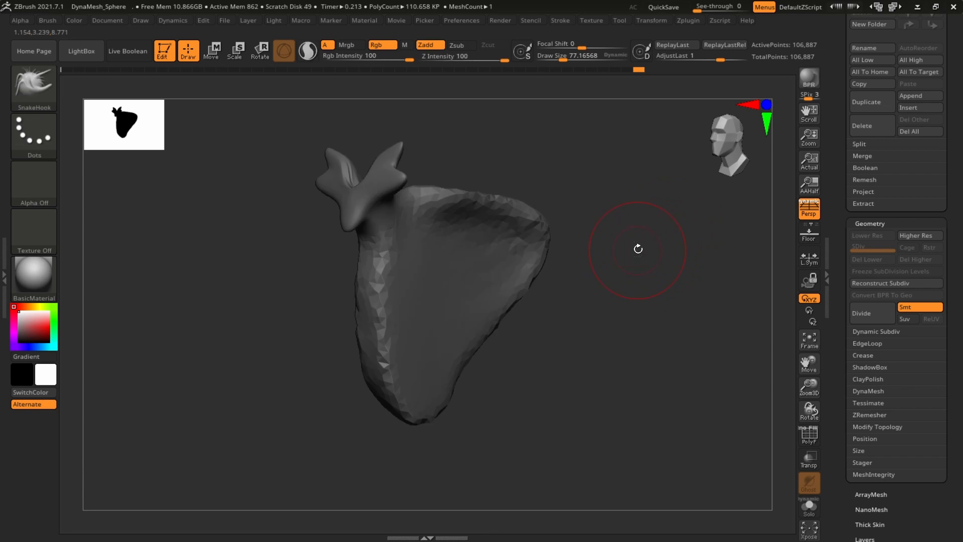
left_click_drag(641, 179, 655, 228, "ctrl")
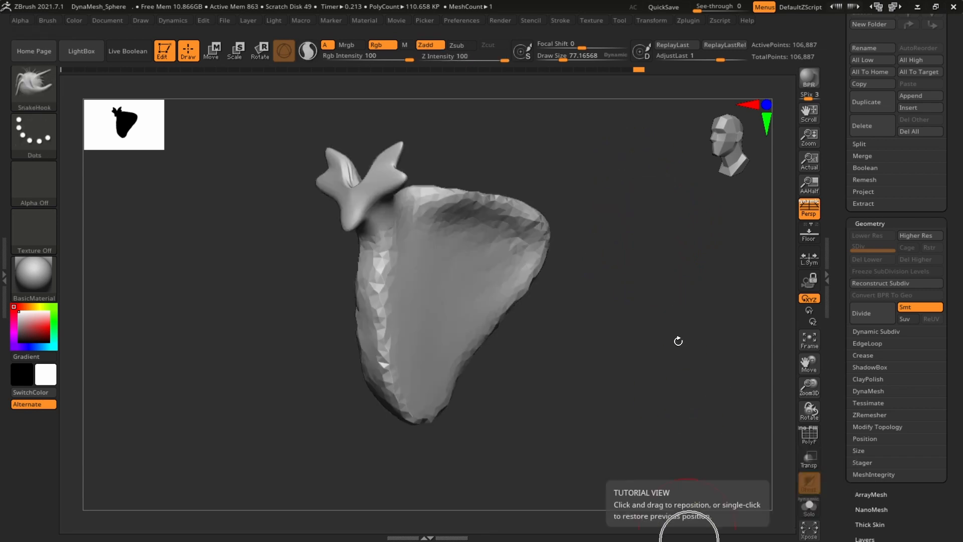
Review the masking stroke options and switch the MaskPen stroke from FreeHand to Lasso in the side view.
left_click(39, 139, "ctrl")
left_click(195, 147, "ctrl")
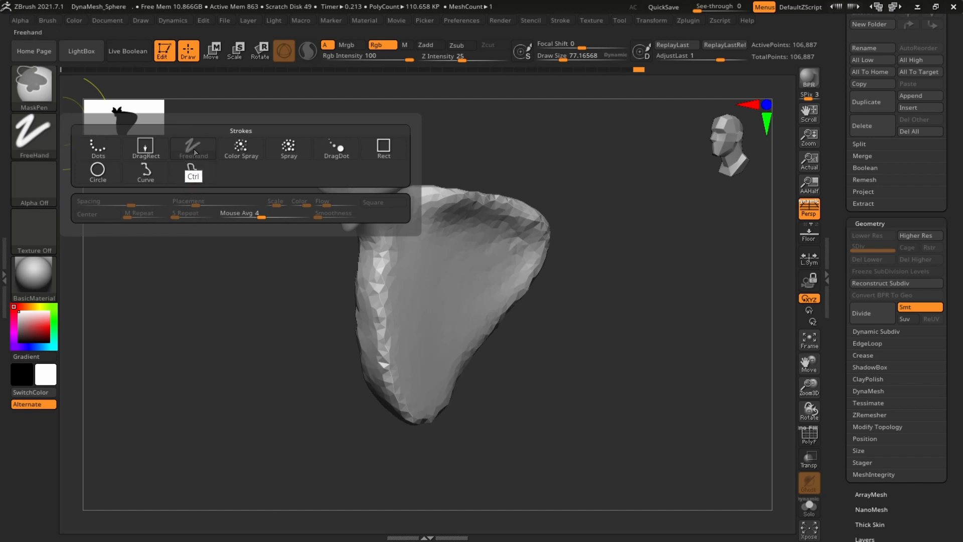
mouse_move(202, 156)
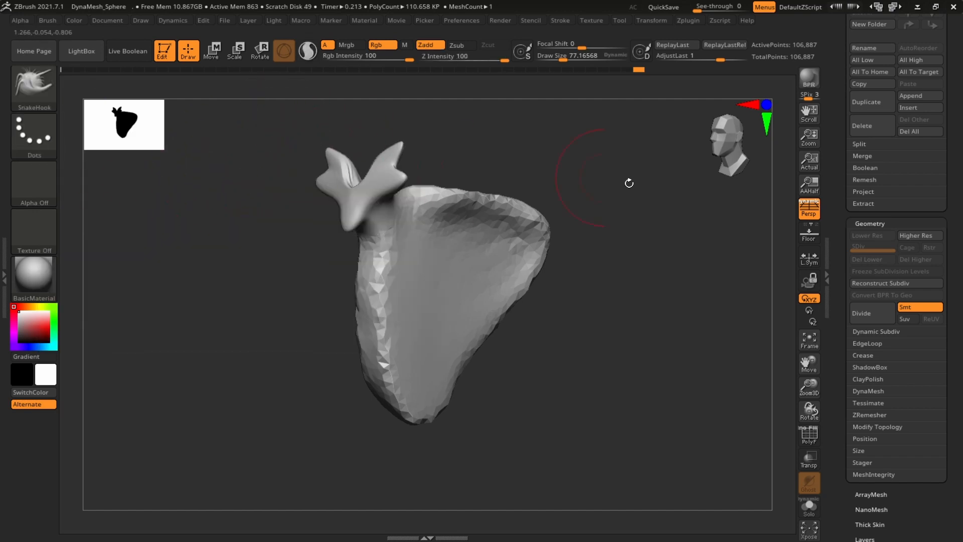
left_click_drag(629, 183, 491, 152)
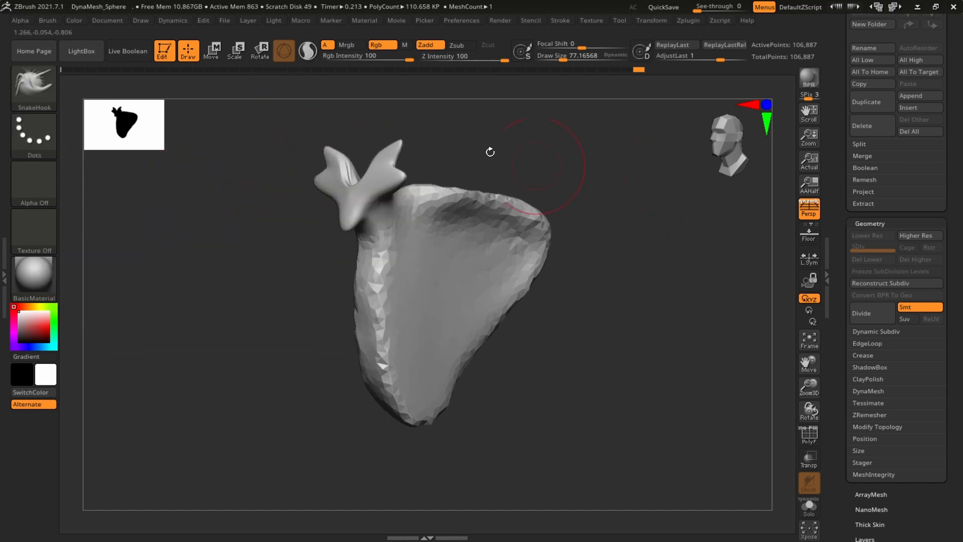
mouse_move(635, 188)
left_mouse_down()
mouse_move(581, 189)
mouse_move(467, 143)
mouse_move(354, 132)
mouse_move(418, 136)
left_mouse_up()
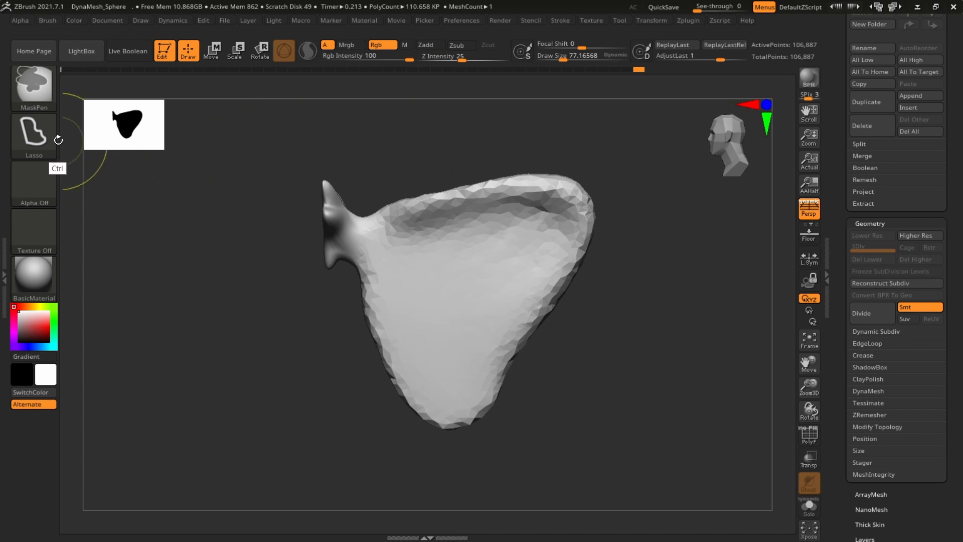
Mask the front and middle of the mesh with an irregular lasso outline, leaving the rear unmasked.
mouse_move(301, 142)
left_mouse_down("ctrl")
mouse_move(316, 131)
mouse_move(439, 130)
mouse_move(450, 247)
mouse_move(441, 355)
mouse_move(224, 286)
mouse_move(322, 158)
left_mouse_up("ctrl")
mouse_move(661, 183)
left_mouse_down()
mouse_move(737, 204)
mouse_move(660, 179)
mouse_move(662, 193)
left_mouse_up()
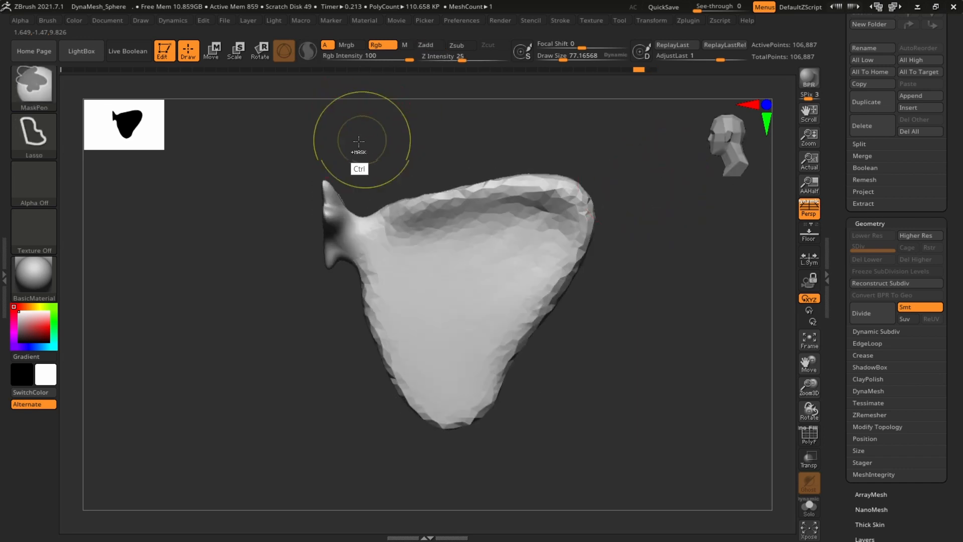
mouse_move(352, 145)
left_mouse_down("ctrl")
mouse_move(458, 217)
mouse_move(458, 312)
mouse_move(400, 336)
mouse_move(394, 441)
mouse_move(232, 182)
mouse_move(368, 145)
left_mouse_up("ctrl")
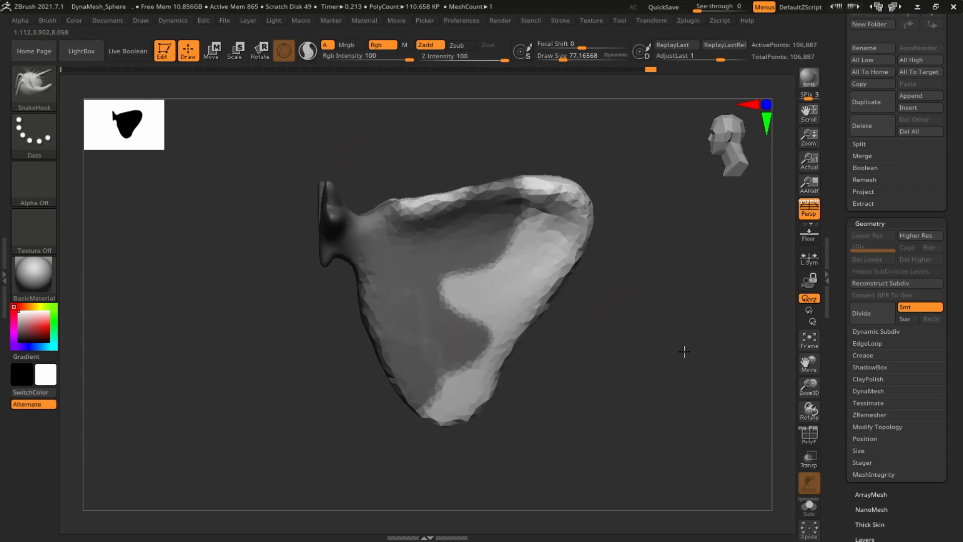
Set Draw Size to about 297 and pull the unmasked rear of the mesh outward with SnakeHook.
key("s")
left_click_drag(555, 254, 576, 252)
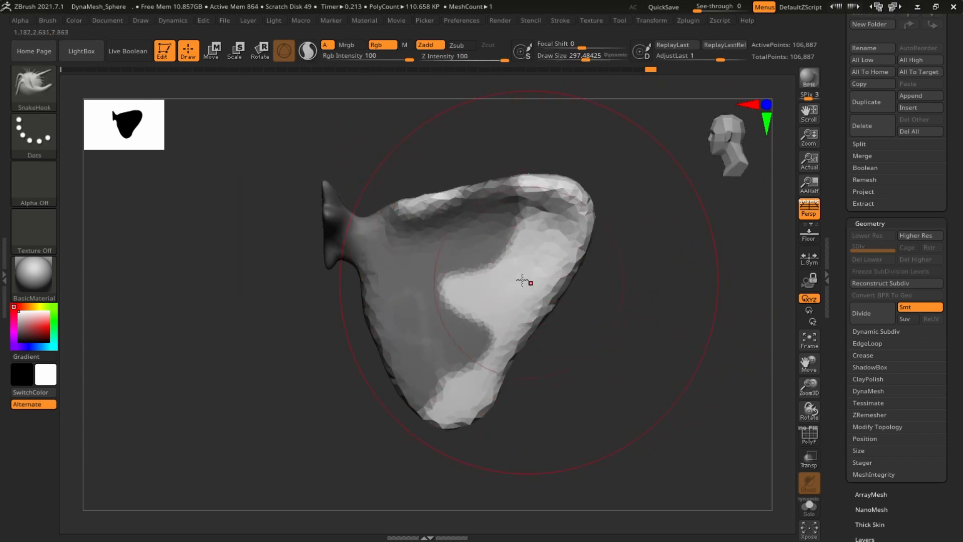
mouse_move(523, 279)
left_mouse_down()
mouse_move(677, 392)
mouse_move(788, 251)
left_mouse_up()
left_click_drag(579, 211, 727, 125)
Clear the lasso mask and continue stretching the deformed mesh with the large SnakeHook brush.
left_click_drag(736, 443, 459, 299)
right_click_drag(459, 299, 567, 308, "ctrl")
left_click_drag(410, 386, 545, 329, "ctrl")
right_click_drag(600, 298, 567, 241, "ctrl")
left_click_drag(567, 241, 647, 216)
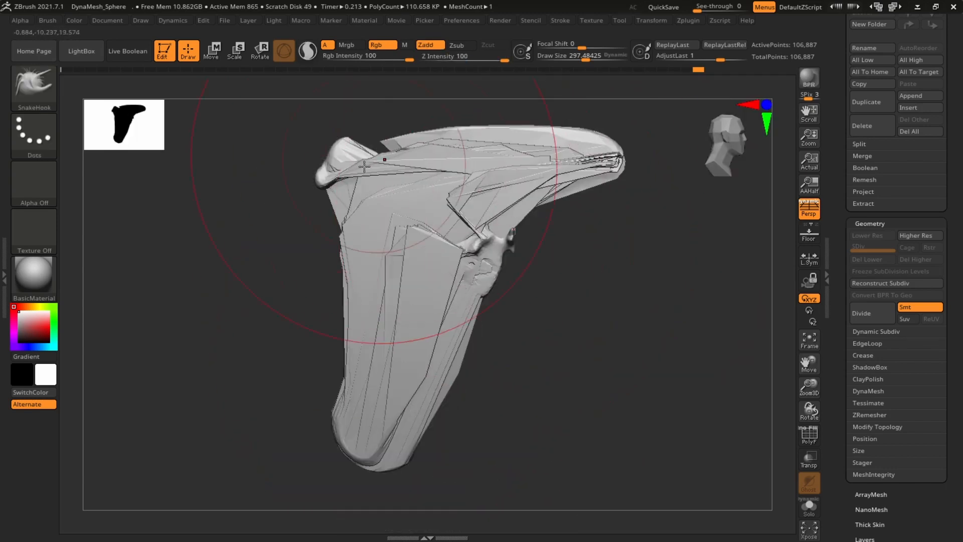
Clear the mask and stretch the front of the mesh out of shape with SnakeHook.
right_click_drag(554, 236, 604, 263, "ctrl")
left_click_drag(603, 264, 535, 245)
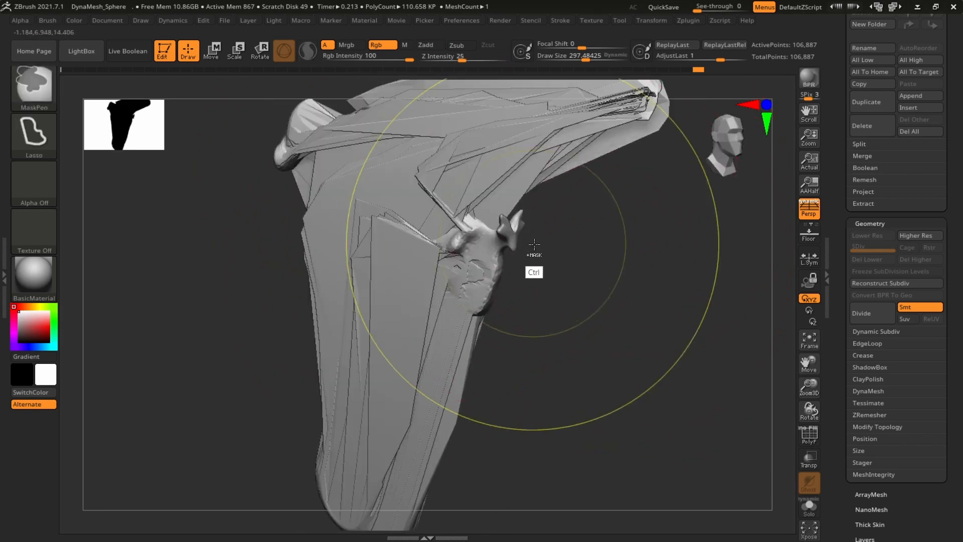
left_click(542, 249, "ctrl")
right_click_drag(486, 264, 530, 177)
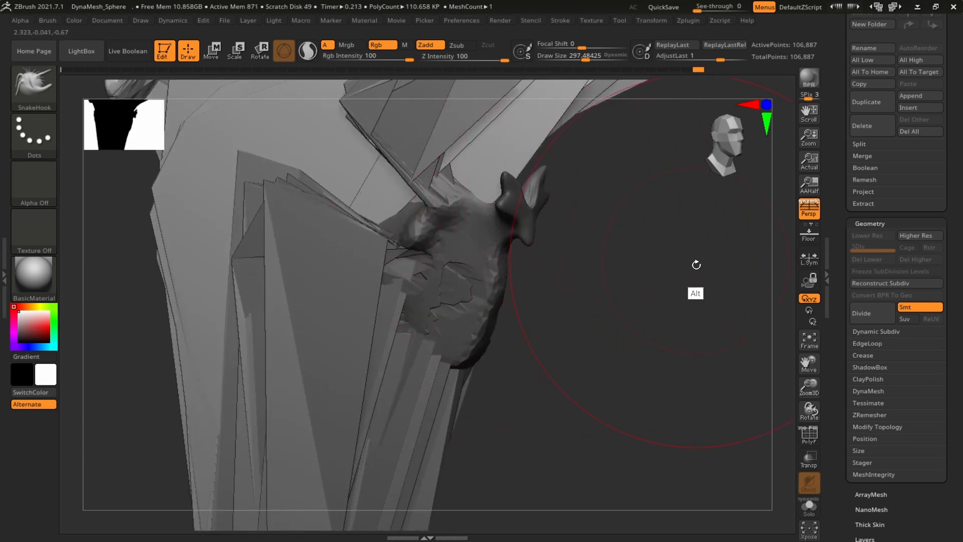
right_click_drag(696, 265, 571, 217, "alt")
mouse_move(553, 266)
right_mouse_down()
mouse_move(628, 279)
mouse_move(680, 273)
mouse_move(673, 265)
mouse_move(654, 375)
right_mouse_up()
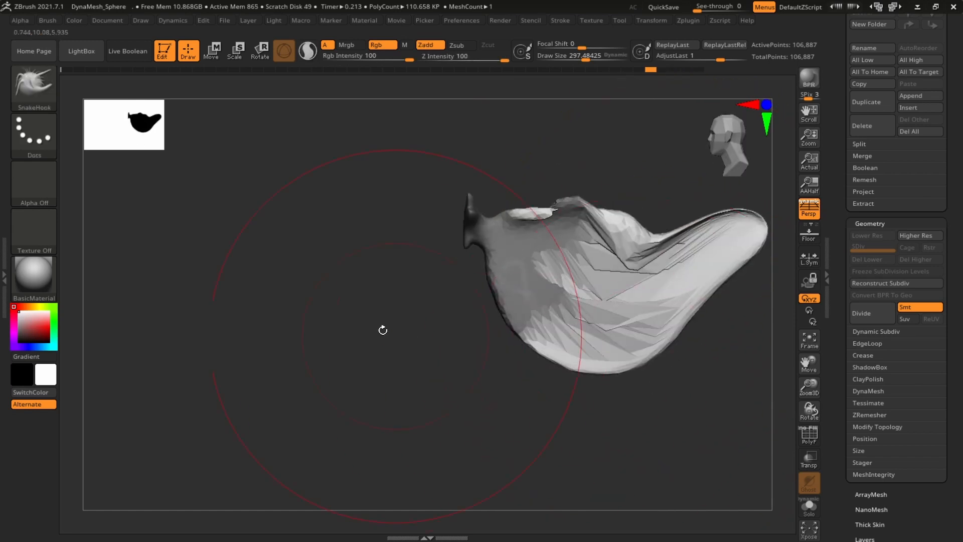
left_click(288, 260, "ctrl")
mouse_move(509, 264)
left_mouse_down()
mouse_move(503, 346)
mouse_move(337, 225)
mouse_move(560, 208)
mouse_move(447, 168)
mouse_move(445, 183)
mouse_move(479, 203)
mouse_move(475, 213)
left_mouse_up()
mouse_move(534, 417)
right_mouse_down("alt")
mouse_move(524, 417)
mouse_move(666, 366)
mouse_move(746, 390)
mouse_move(714, 391)
mouse_move(640, 349)
mouse_move(626, 370)
right_mouse_up("alt")
Turn on Sculptris Pro mode and set Draw Size to about 90 for the SnakeHook brush.
key("s")
left_click_drag(583, 350, 566, 346)
right_click_drag(627, 308, 636, 317, "alt")
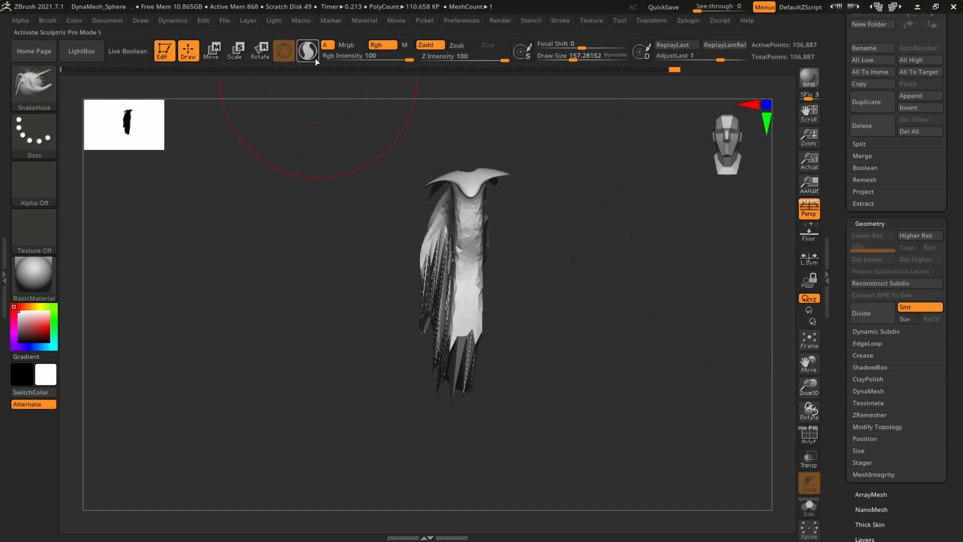
key("s")
left_click_drag(524, 262, 513, 263)
right_click_drag(532, 327, 697, 331)
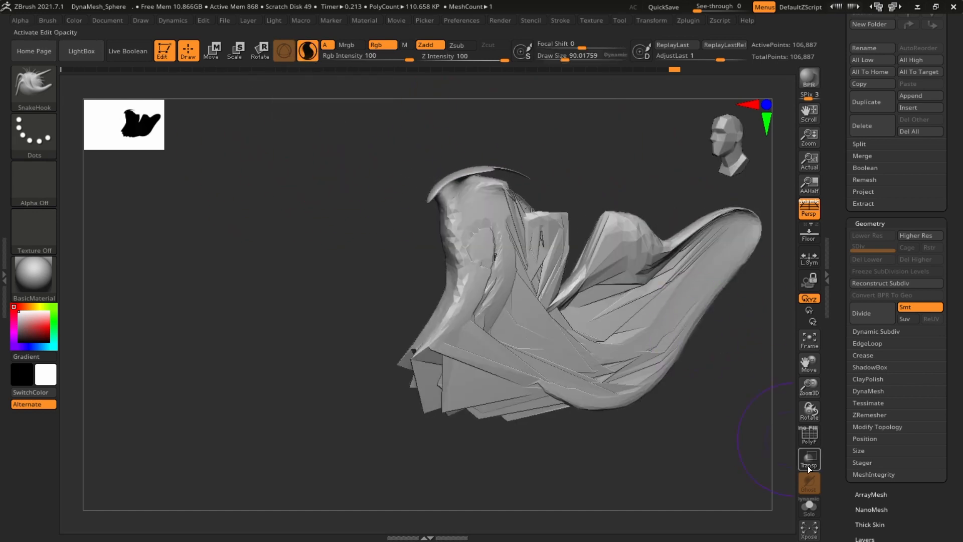
Show the PolyFrame wireframe and try a SnakeHook pull on the side of the deformed mesh.
left_click(809, 442)
right_click_drag(707, 444, 642, 385, "alt")
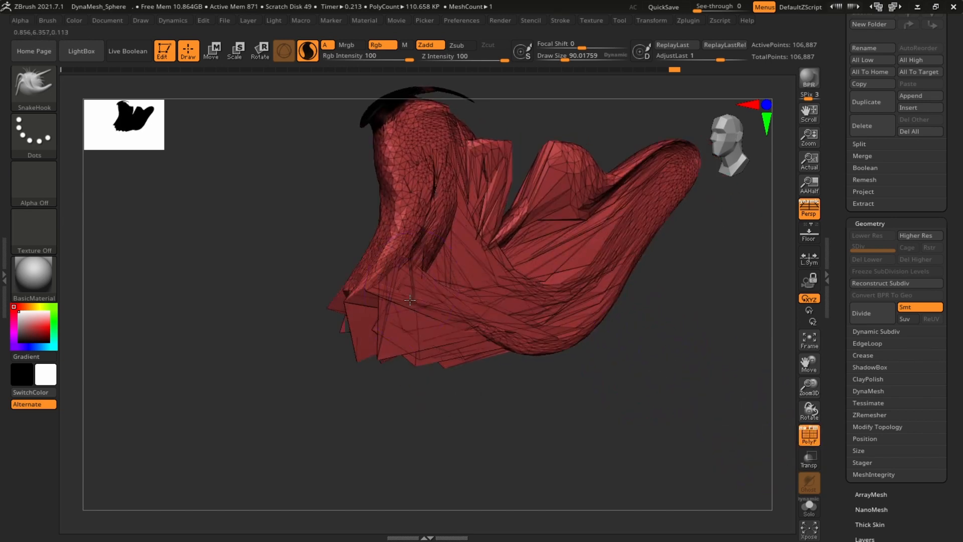
mouse_move(410, 299)
left_mouse_down()
mouse_move(544, 415)
mouse_move(647, 391)
left_mouse_up()
mouse_move(679, 361)
right_mouse_down()
mouse_move(589, 345)
mouse_move(630, 306)
right_mouse_up()
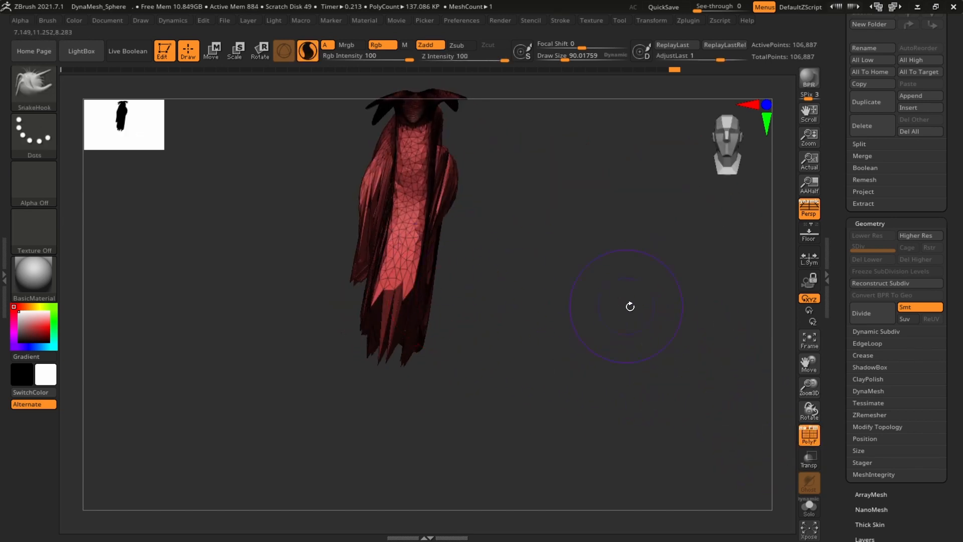
key("ctrl+z")
Try pulling long SnakeHook strands sideways from the front of the mesh, undoing each attempt.
right_click_drag(494, 261, 457, 216)
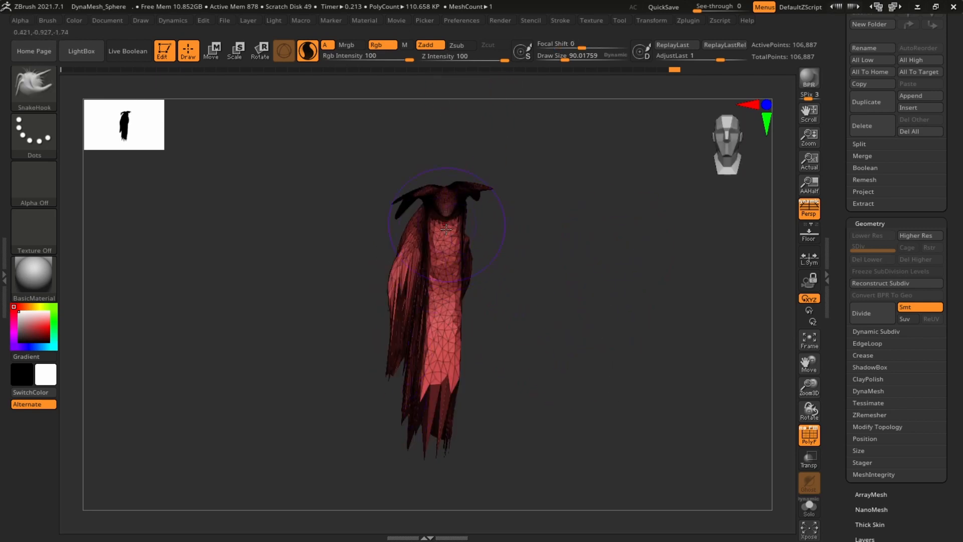
right_click_drag(407, 457, 551, 279)
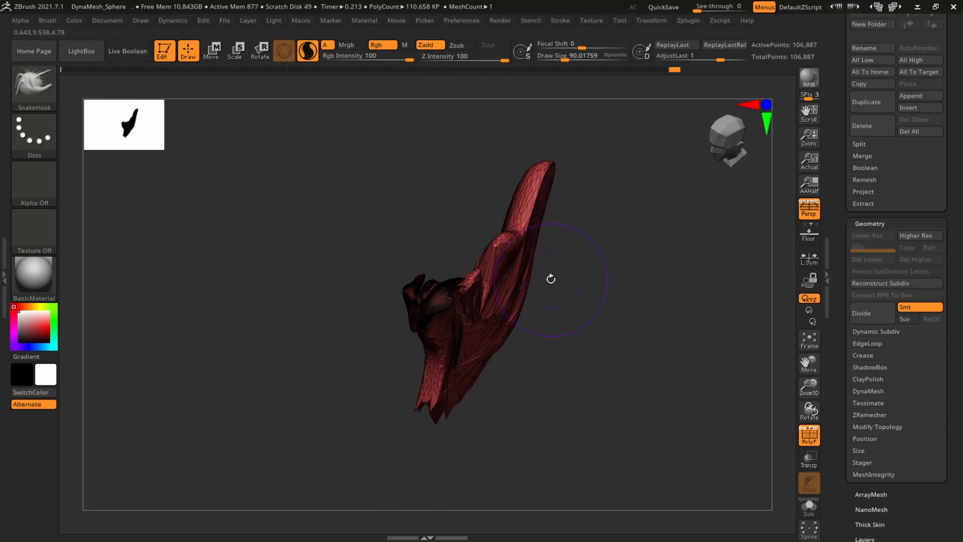
right_click_drag(627, 294, 638, 236)
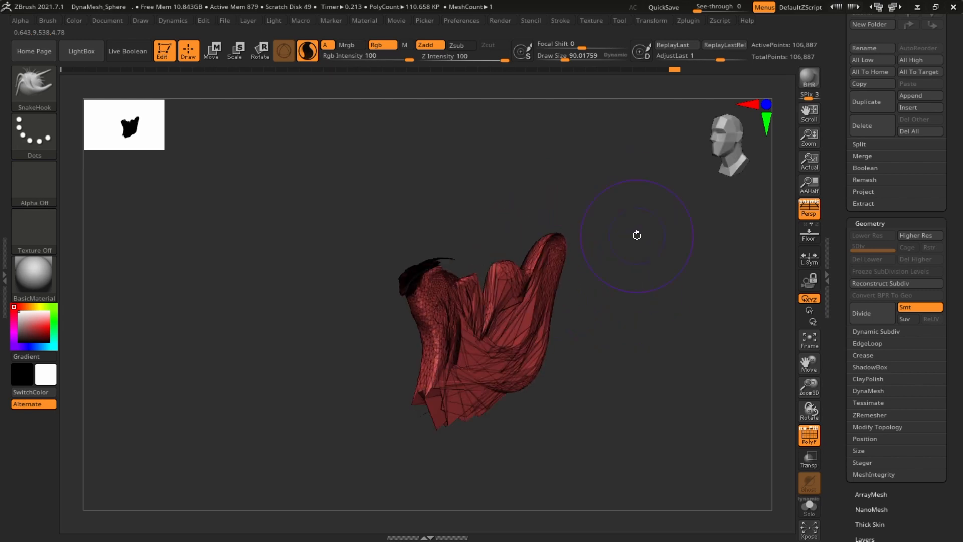
right_click_drag(631, 294, 757, 381)
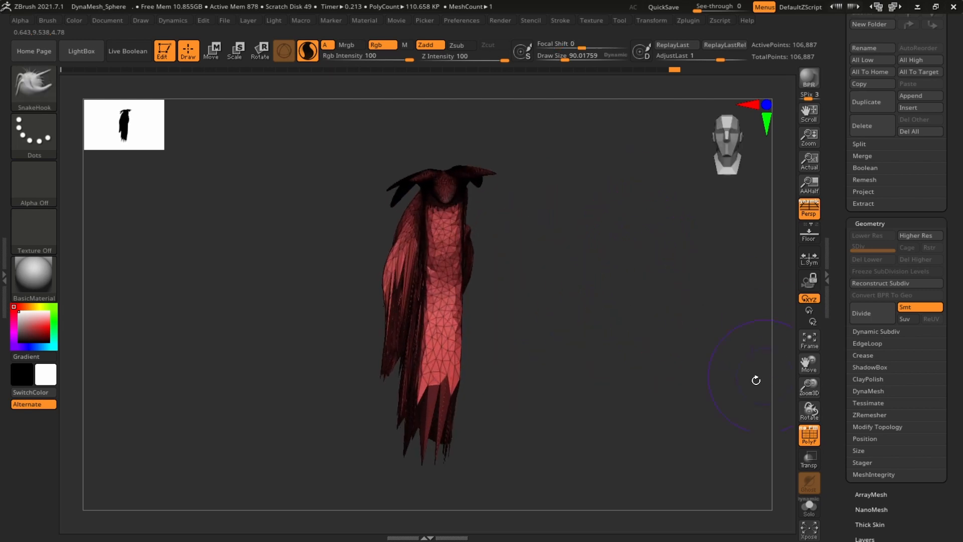
right_click_drag(630, 310, 644, 285)
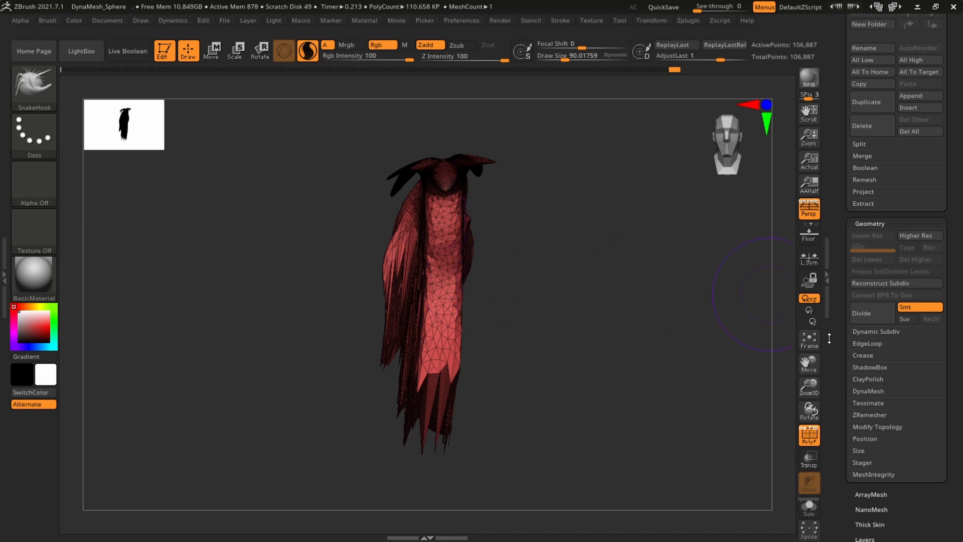
mouse_move(452, 270)
left_mouse_down()
mouse_move(646, 161)
mouse_move(675, 275)
mouse_move(702, 262)
left_mouse_up()
key("ctrl+z")
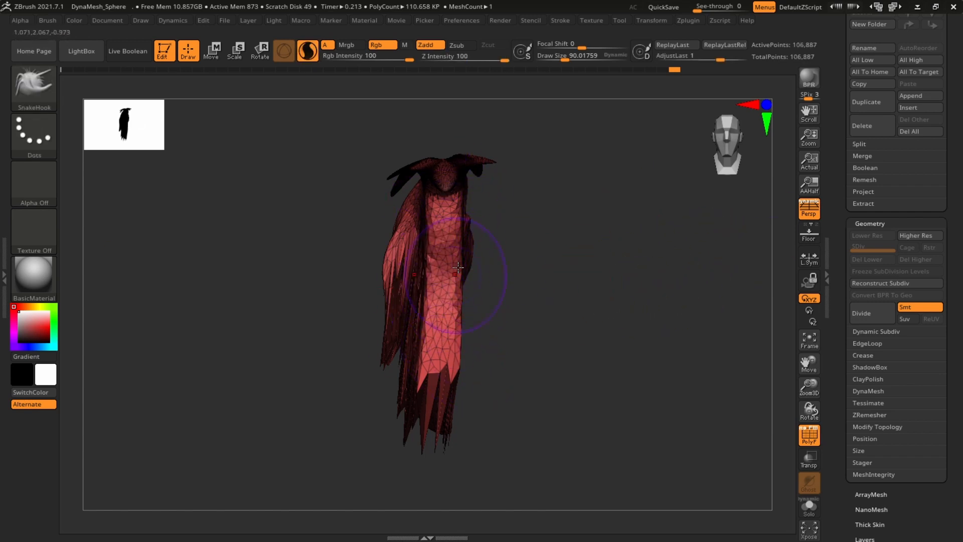
mouse_move(454, 275)
left_mouse_down()
mouse_move(690, 188)
mouse_move(738, 292)
left_mouse_up()
key("ctrl+z")
mouse_move(451, 293)
left_mouse_down()
mouse_move(511, 268)
mouse_move(620, 153)
mouse_move(713, 293)
left_mouse_up()
key("ctrl+z")
mouse_move(451, 296)
left_mouse_down()
mouse_move(568, 219)
mouse_move(675, 255)
left_mouse_up()
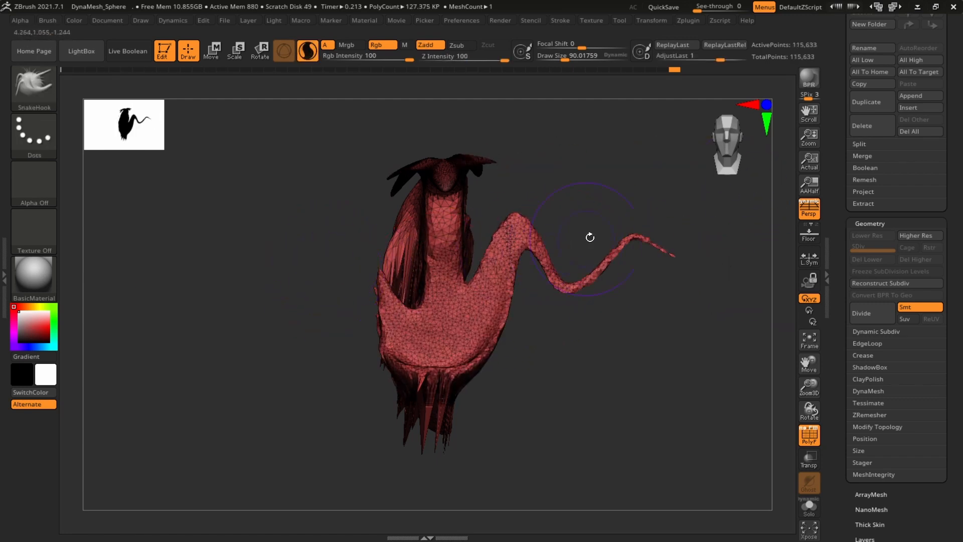
key("ctrl+z")
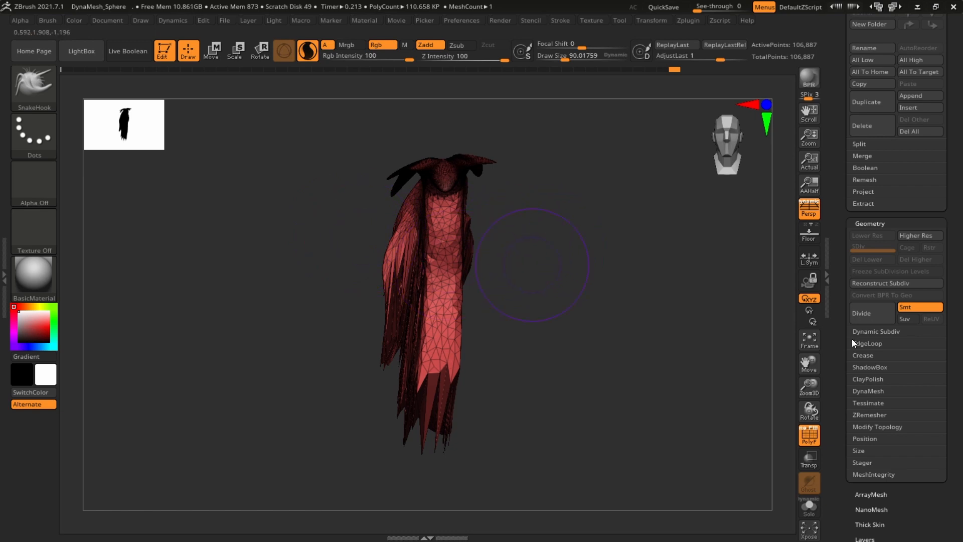
Apply Mirror And Weld from the Modify Topology options and hide the PolyFrame wireframe.
left_click_drag(837, 424, 887, 270)
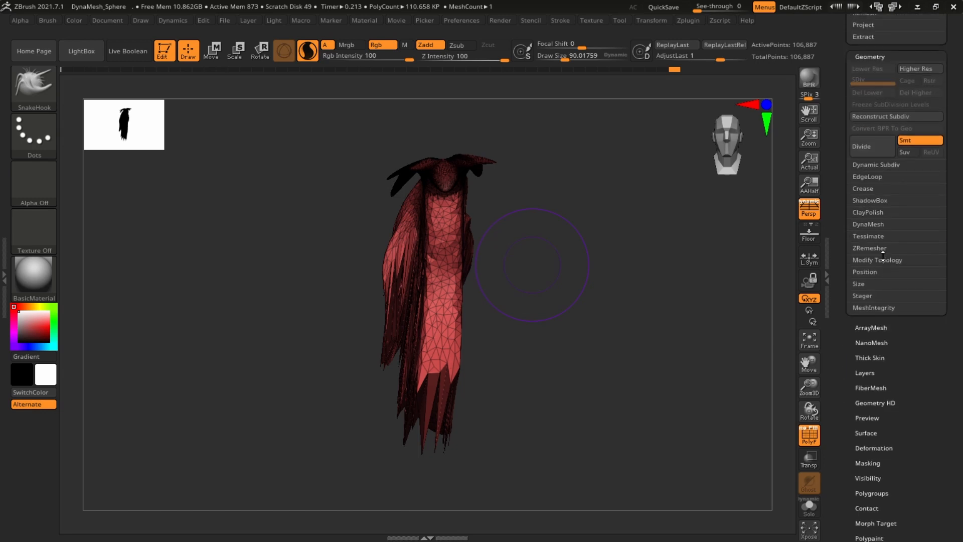
left_click(903, 260)
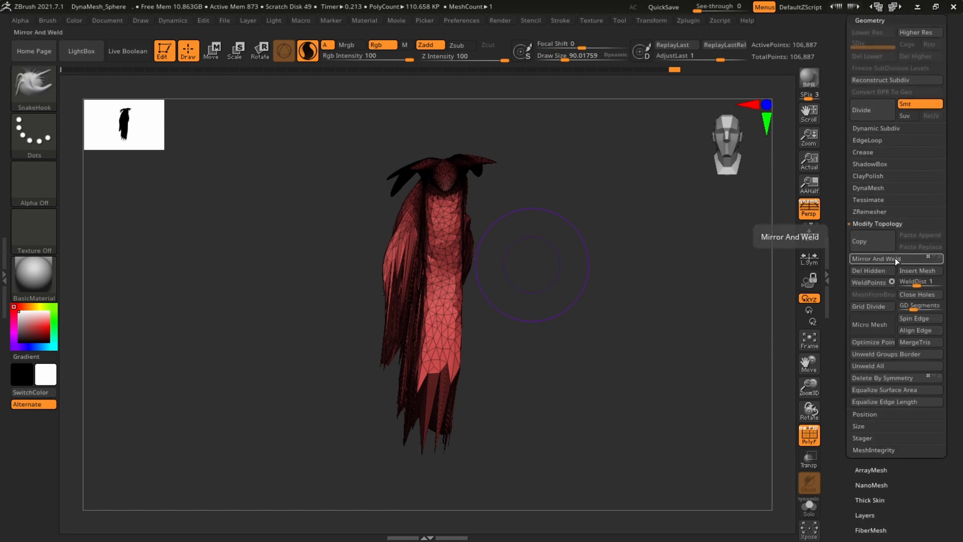
left_click(879, 260)
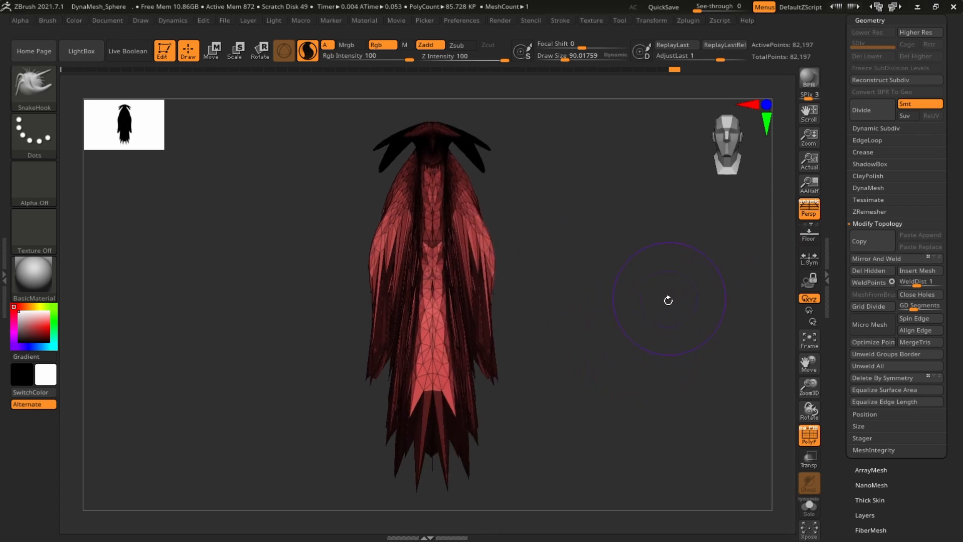
left_click_drag(667, 299, 477, 215)
key("shift+f")
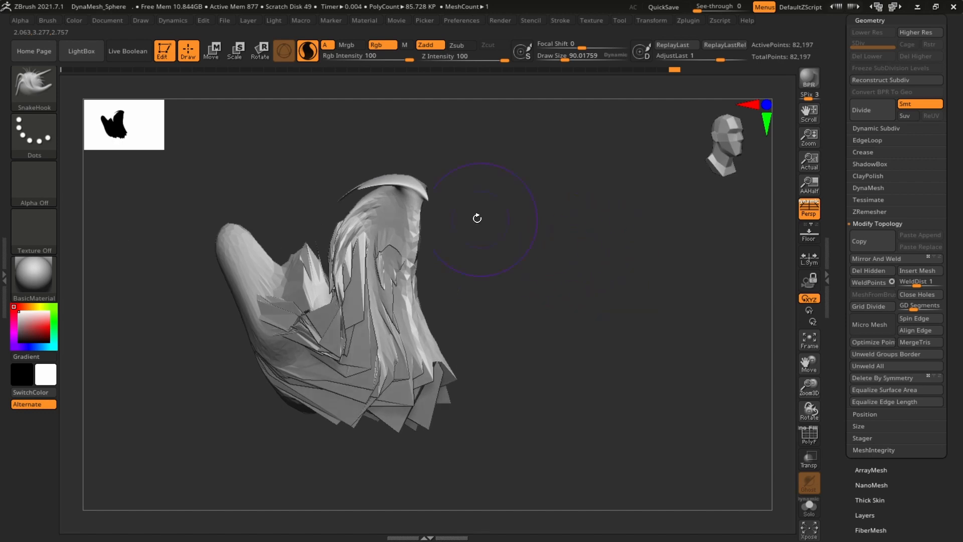
Pull the sides of the mirrored mesh up into curved horns with SnakeHook, undoing the additional test strokes.
mouse_move(540, 284)
left_mouse_down()
mouse_move(659, 318)
mouse_move(567, 301)
mouse_move(655, 316)
mouse_move(656, 282)
mouse_move(544, 262)
mouse_move(606, 223)
mouse_move(677, 209)
mouse_move(735, 287)
left_mouse_up()
key("ctrl+z")
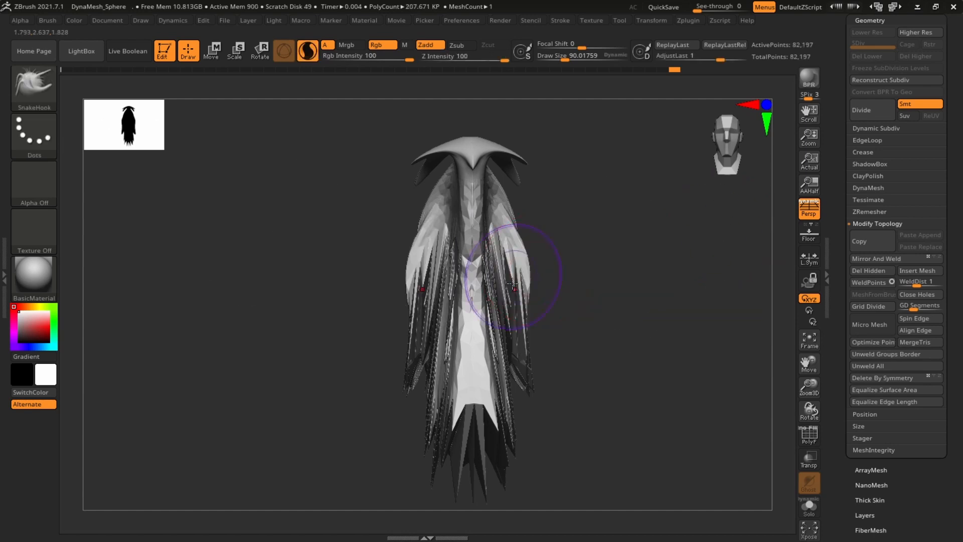
mouse_move(514, 266)
left_mouse_down()
mouse_move(567, 313)
mouse_move(573, 149)
left_mouse_up()
mouse_move(524, 241)
left_mouse_down()
mouse_move(688, 202)
mouse_move(690, 284)
left_mouse_up()
key("ctrl+z")
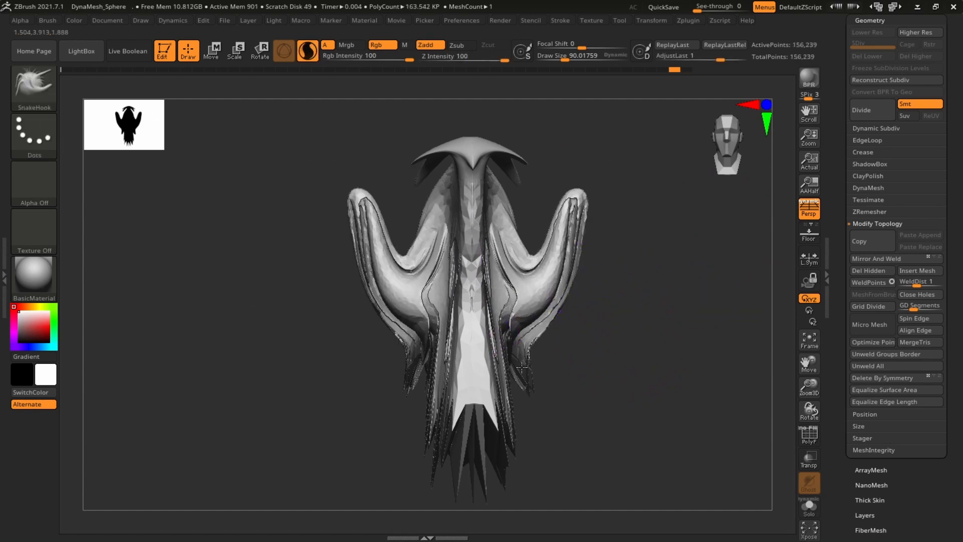
left_click_drag(522, 368, 673, 218)
key("ctrl+z")
left_click_drag(530, 325, 642, 505)
mouse_move(654, 331)
left_mouse_down("alt")
mouse_move(645, 329)
mouse_move(660, 323)
mouse_move(653, 342)
mouse_move(794, 238)
left_mouse_up("alt")
key("ctrl+z")
Set Draw Size to about 58 and undo the symmetrical pulls along with the Mirror And Weld.
key("s")
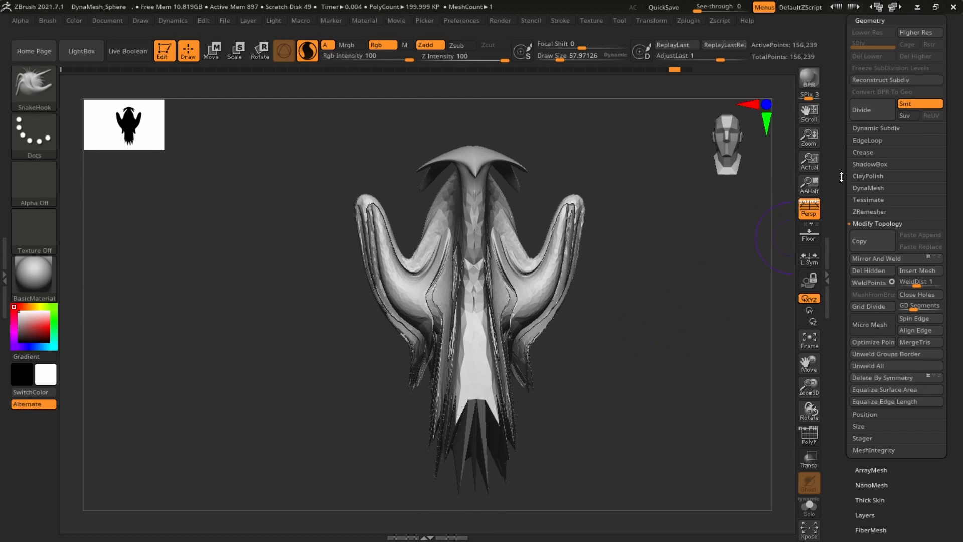
left_click_drag(842, 173, 837, 220)
key("ctrl+z")
key("ctrl+z")
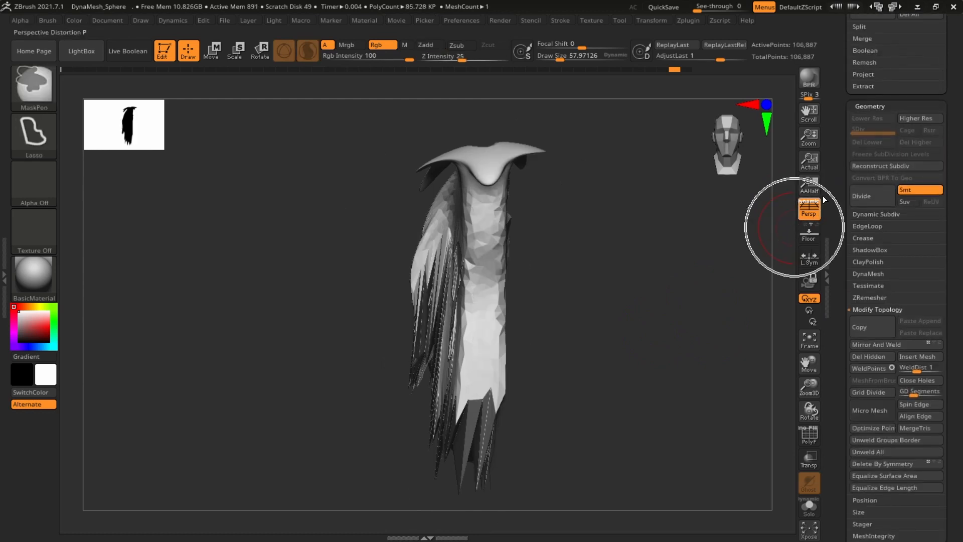
Divide the asymmetrical mesh twice and step back down to subdivision level 2.
left_click_drag(841, 142, 840, 183)
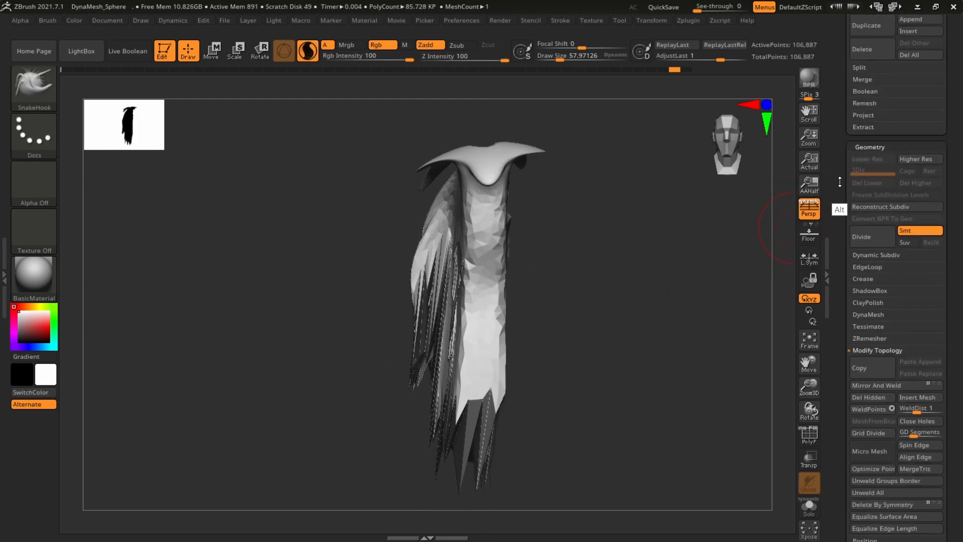
left_click(869, 235)
left_click(870, 236)
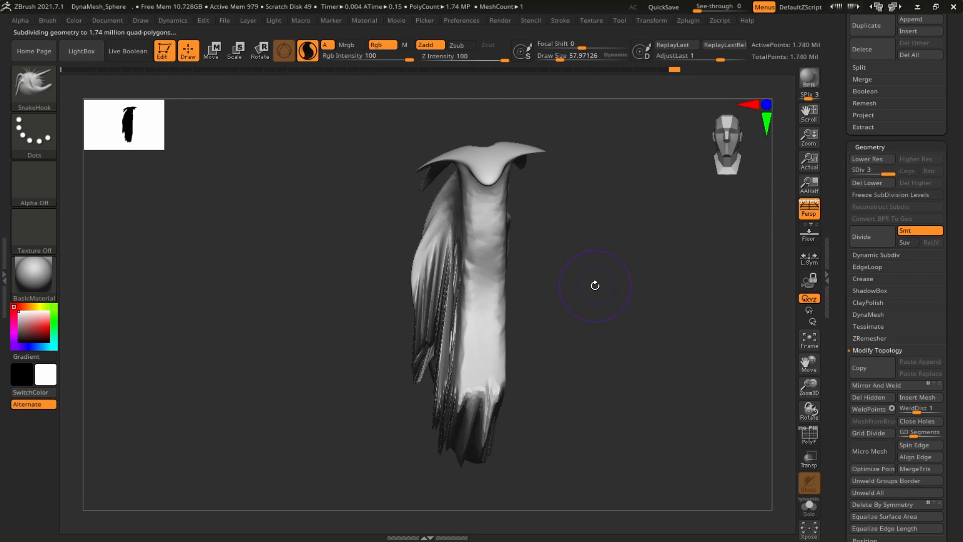
key("shift+d")
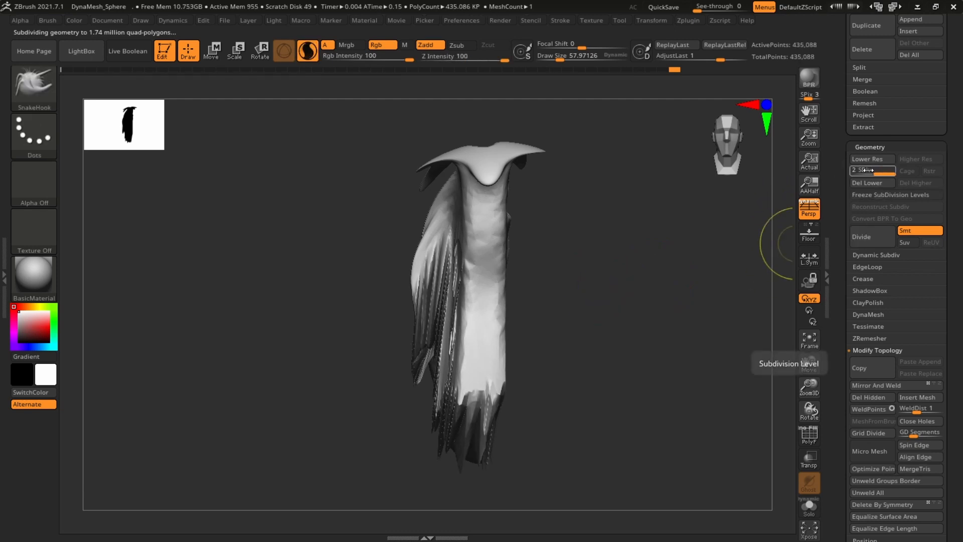
left_click_drag(735, 345, 724, 355, "alt")
Try Mirror And Weld on the subdivided mesh, first directly and again with Freeze SubDivision Levels enabled.
left_click_drag(840, 384, 797, 193)
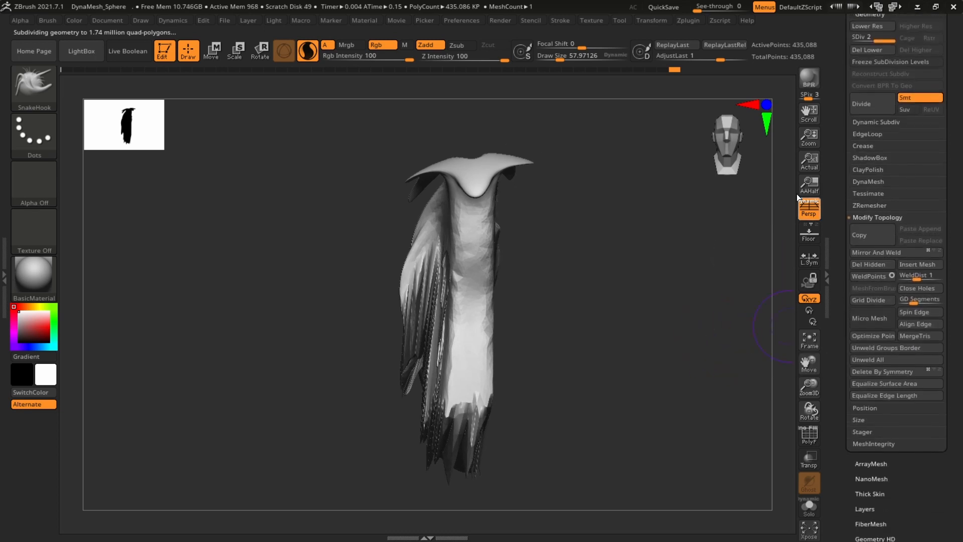
left_click(874, 253)
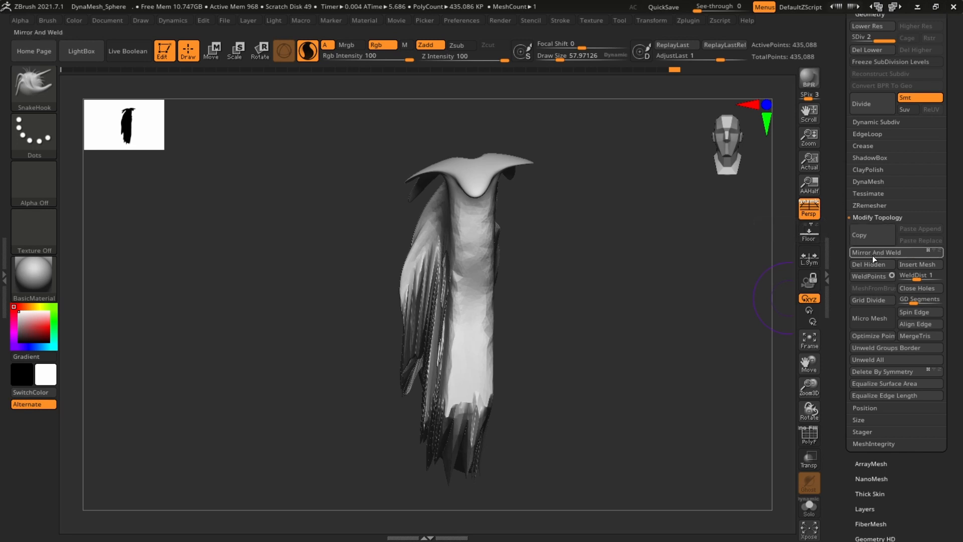
scroll(842, 193, "up", 3)
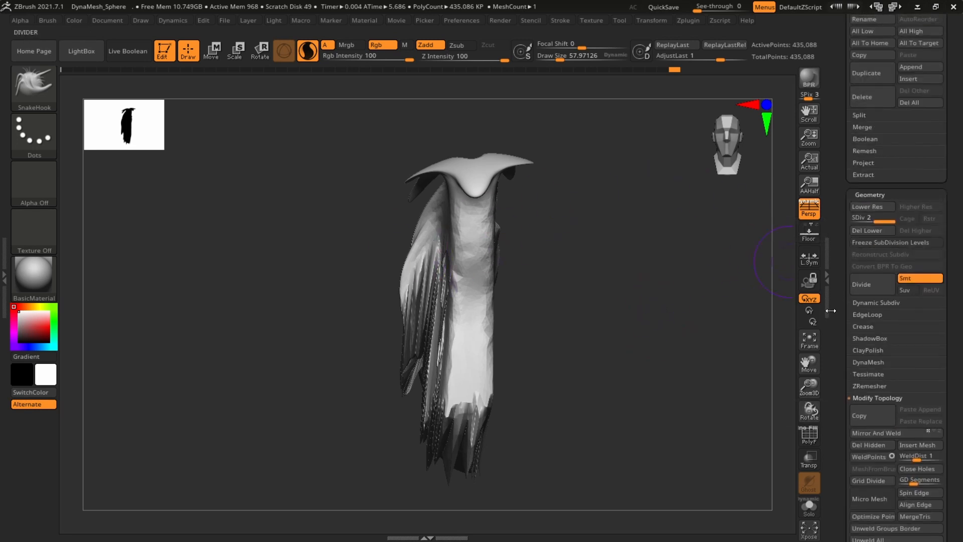
right_click(877, 229)
scroll(871, 296, "down", 3)
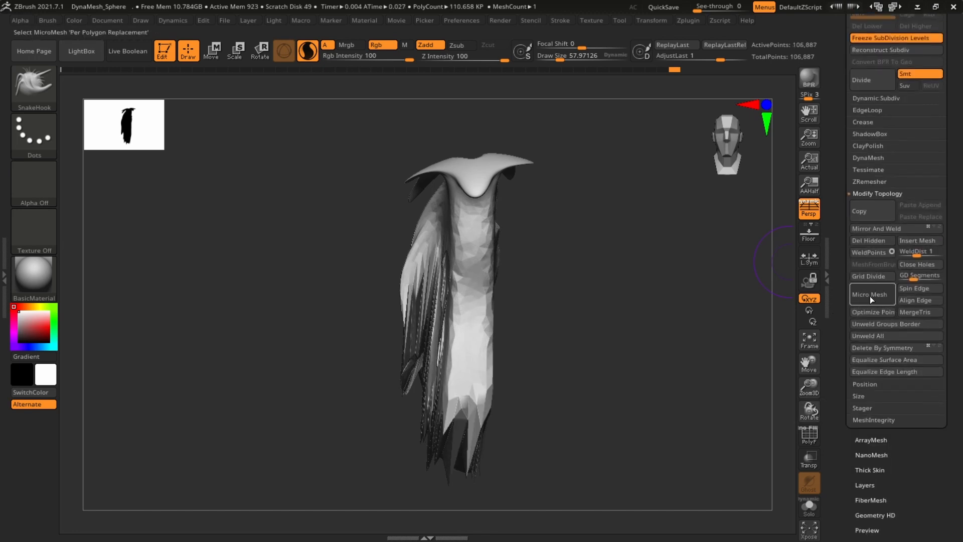
left_click(872, 230)
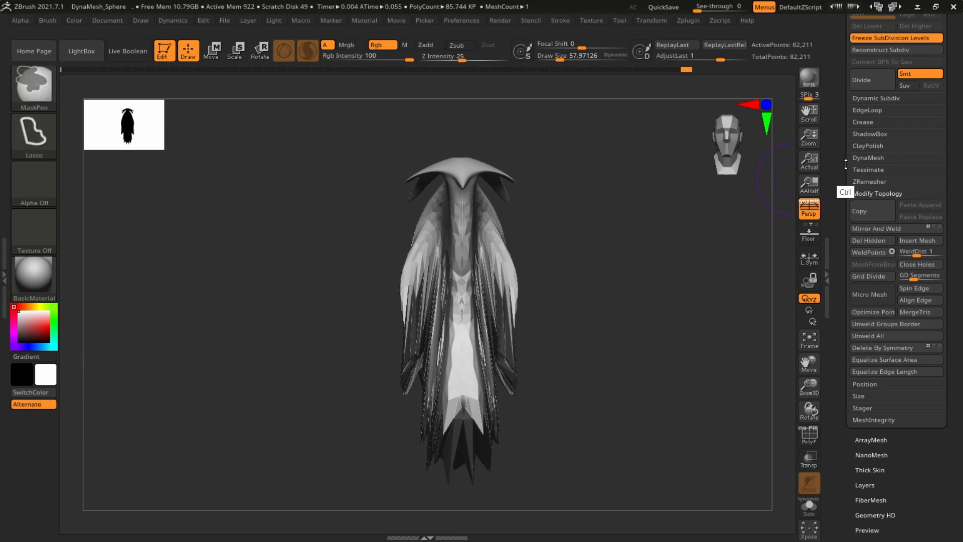
Undo the mirroring and turn off Freeze SubDivision Levels to restore subdivision level 2.
key("ctrl+z")
scroll(829, 255, "up", 4)
scroll(873, 261, "up", 1)
left_click(884, 270)
scroll(876, 211, "down", 2)
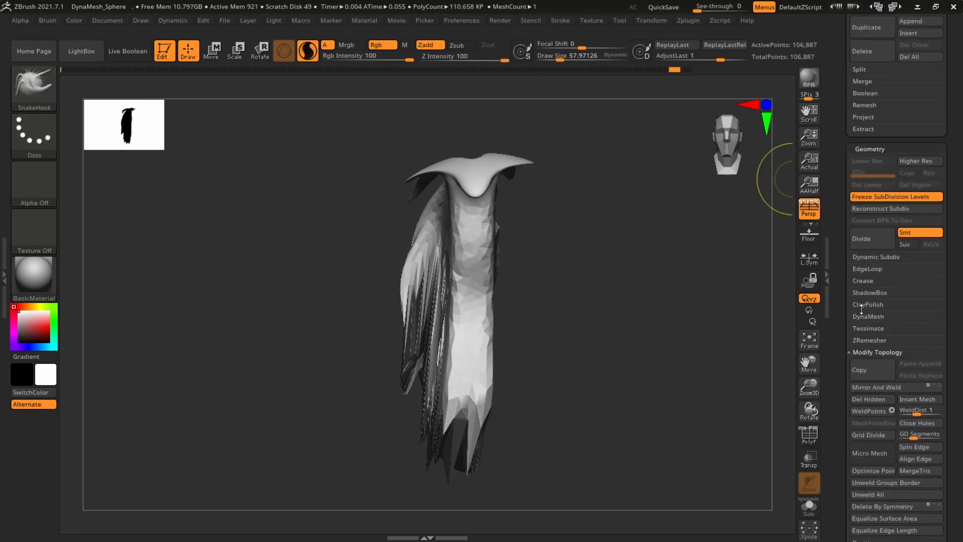
mouse_move(880, 175)
left_mouse_down()
mouse_move(862, 175)
mouse_move(903, 176)
mouse_move(861, 174)
mouse_move(898, 175)
left_mouse_up()
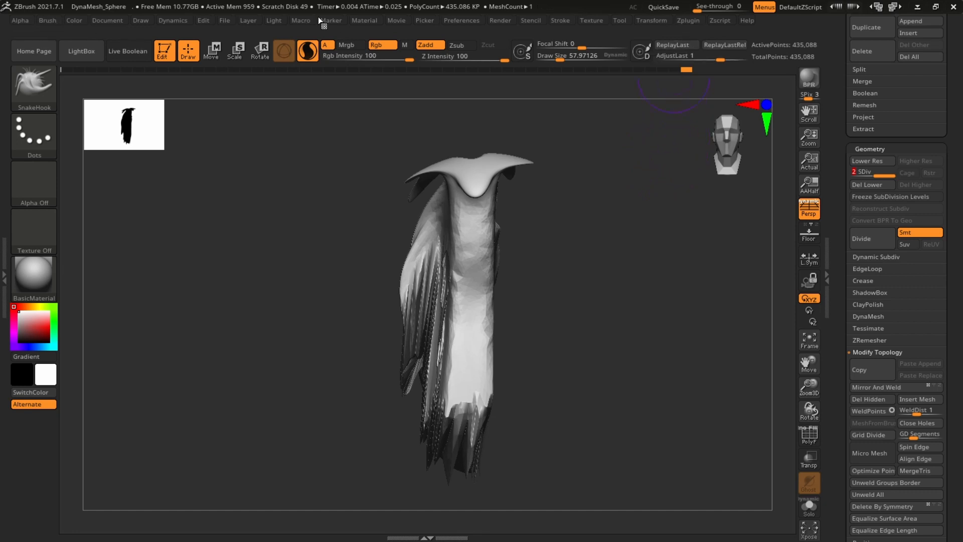
Mirror the subdivided mesh across the X axis with SubTool Master, merging the result into one SubTool.
left_click(692, 20)
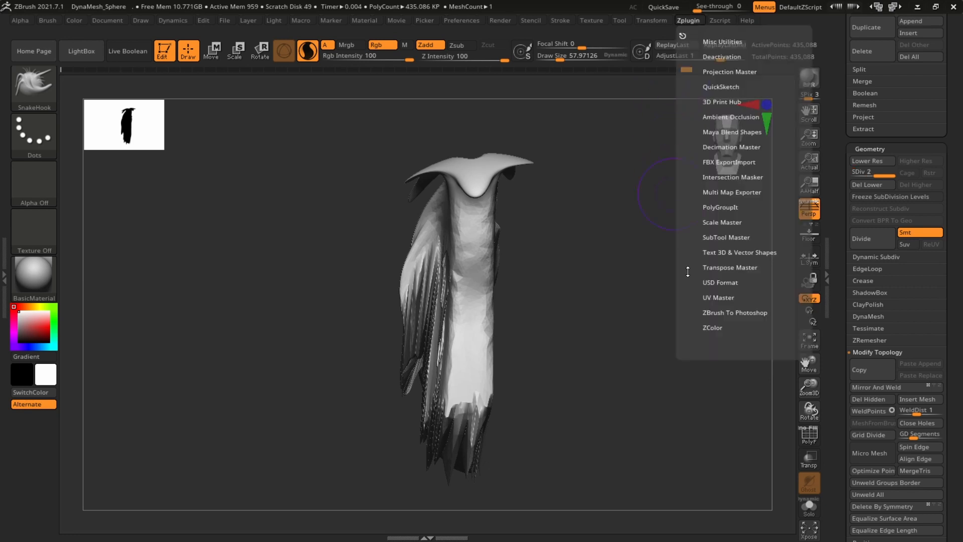
left_click(748, 237)
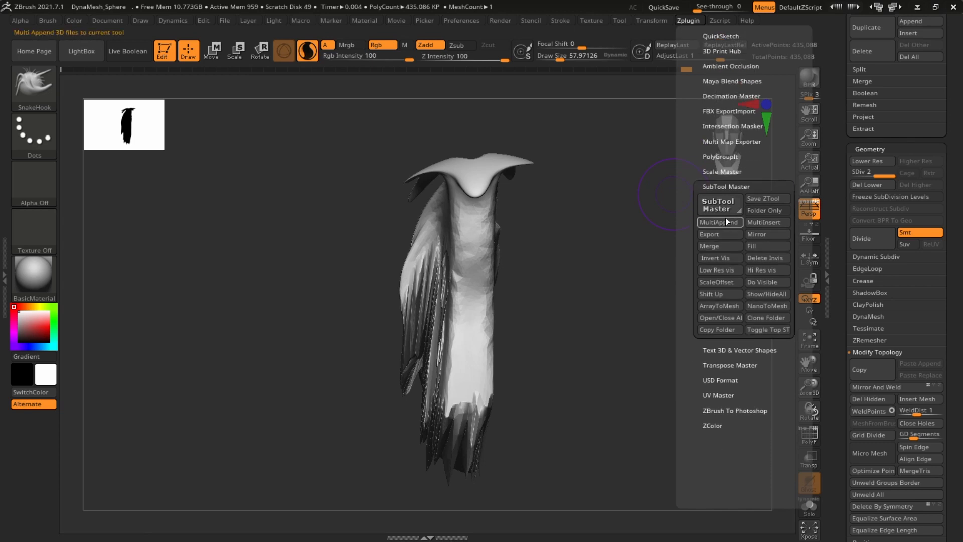
left_click(772, 236)
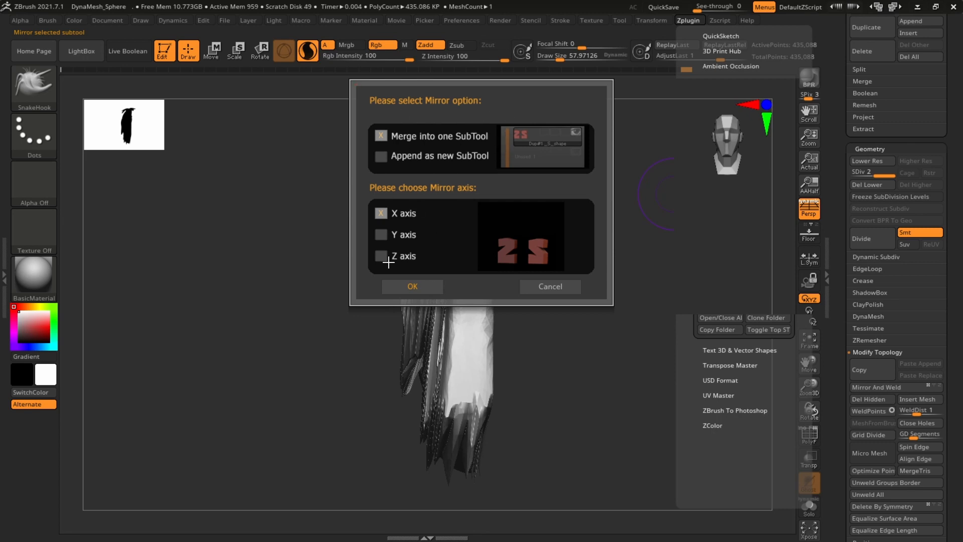
left_click(417, 287)
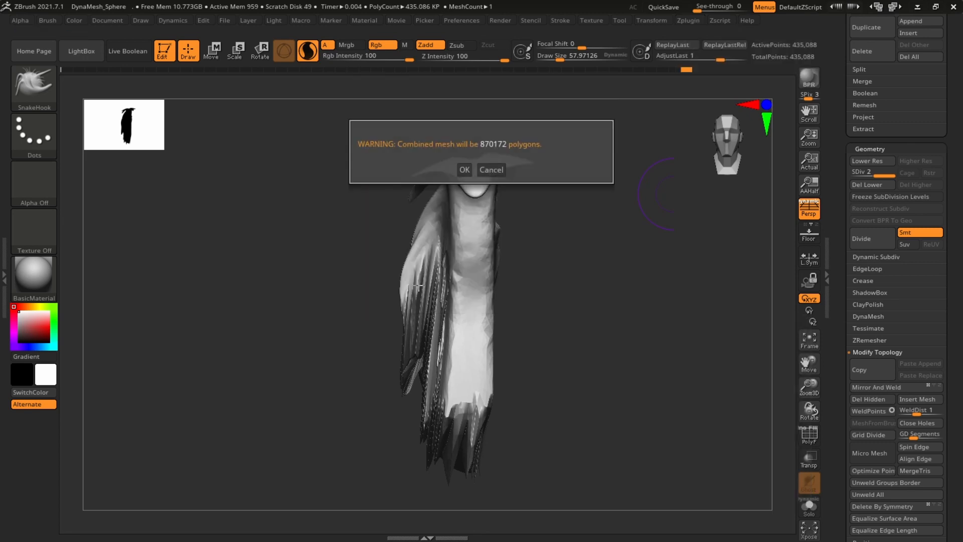
left_click(466, 170)
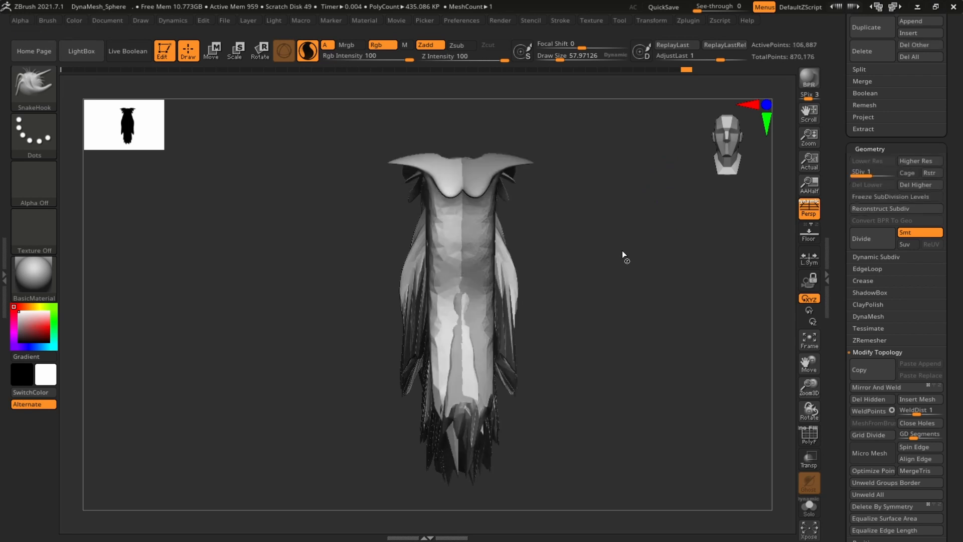
left_click_drag(672, 229, 646, 222)
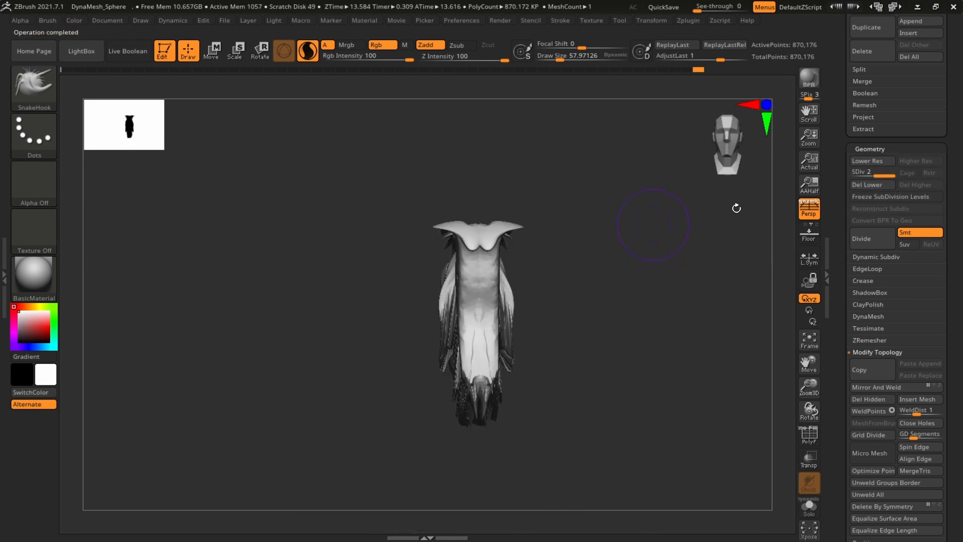
Inspect the mirrored mesh from the front and review the Mirror And Weld and SubTool Master Mirror commands.
left_click_drag(833, 162, 835, 290)
left_click_drag(650, 239, 610, 220, "alt")
left_click_drag(634, 260, 701, 249, "alt")
key("f")
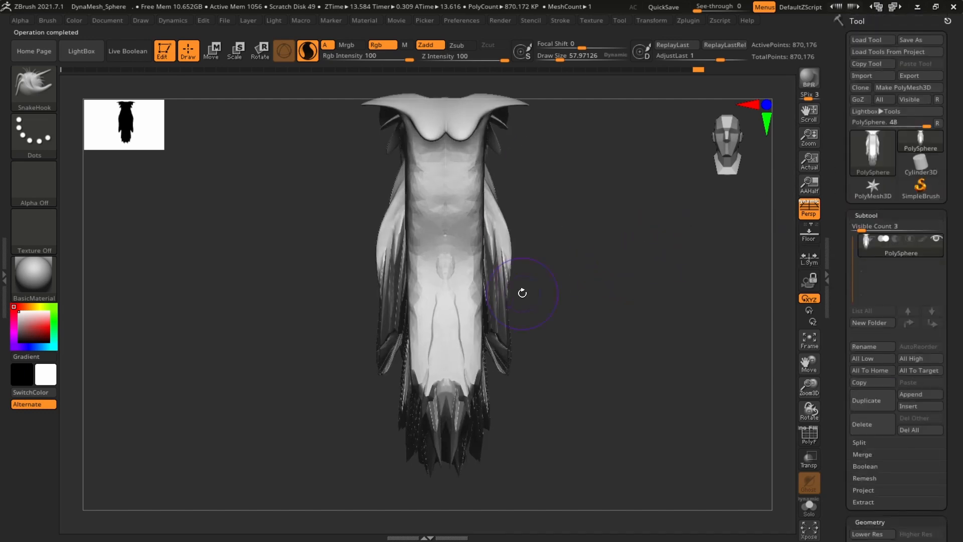
left_click_drag(648, 278, 630, 296, "alt")
left_click_drag(688, 249, 659, 253)
left_click_drag(837, 393, 841, 272)
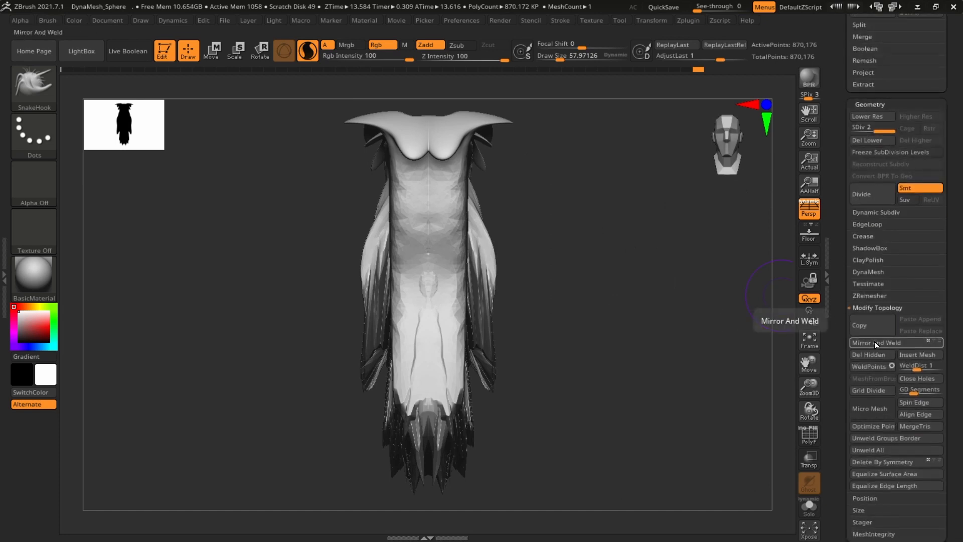
left_click(688, 21)
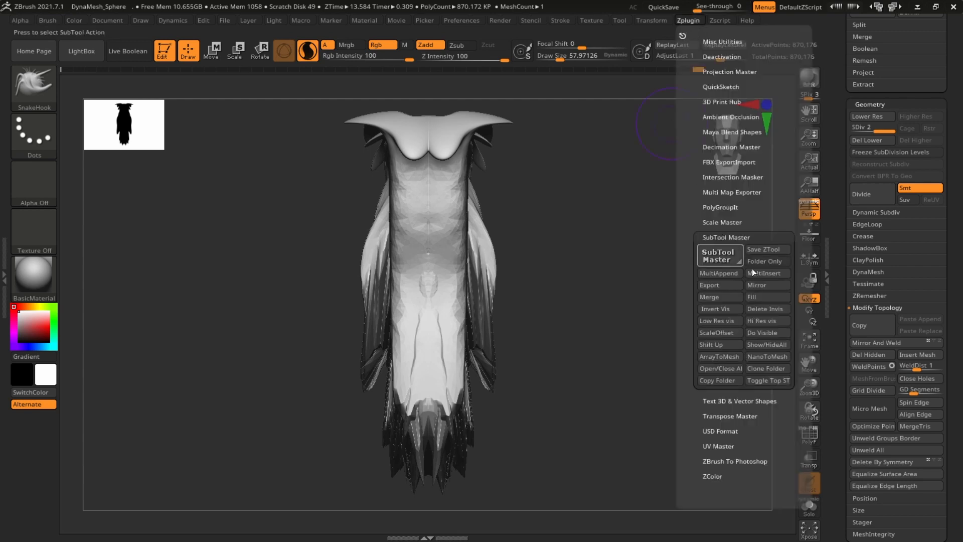
left_click(759, 284)
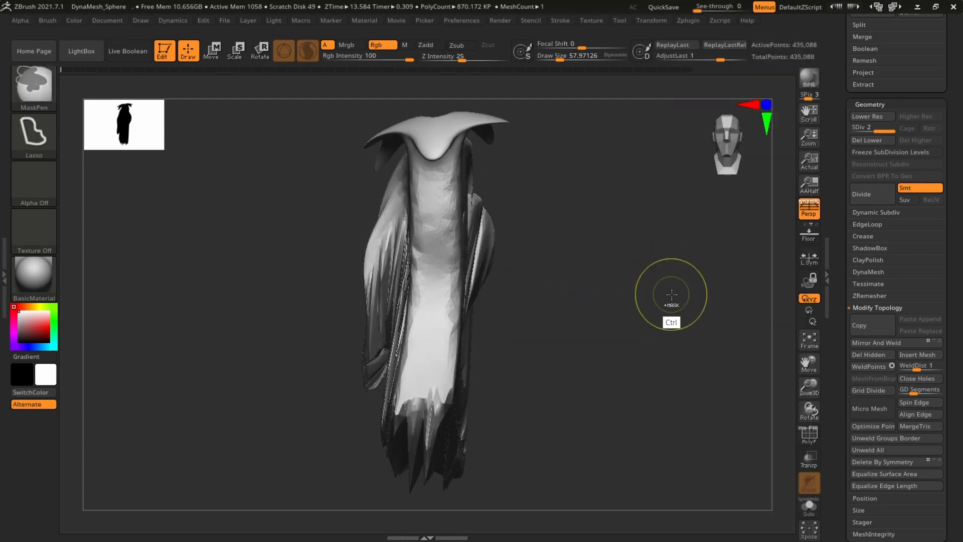
Step the asymmetrical mesh down to subdivision level 1 and delete its higher subdivision levels.
scroll(841, 286, "up", 2)
left_click_drag(840, 287, 841, 371)
left_click_drag(877, 263, 856, 271)
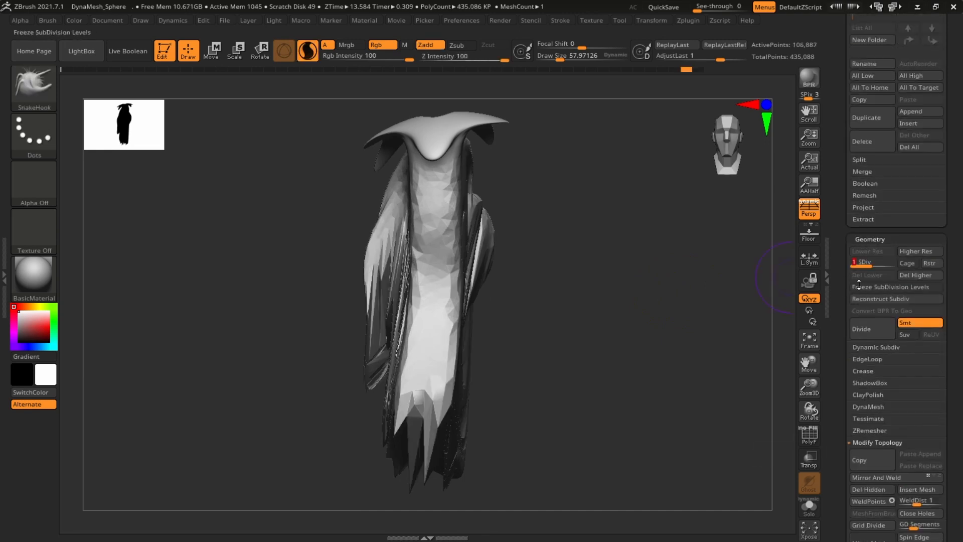
left_click(914, 275)
Apply Mirror And Weld repeatedly to the mesh without subdivision levels, undoing it each time to compare both states.
left_click_drag(841, 375, 840, 214)
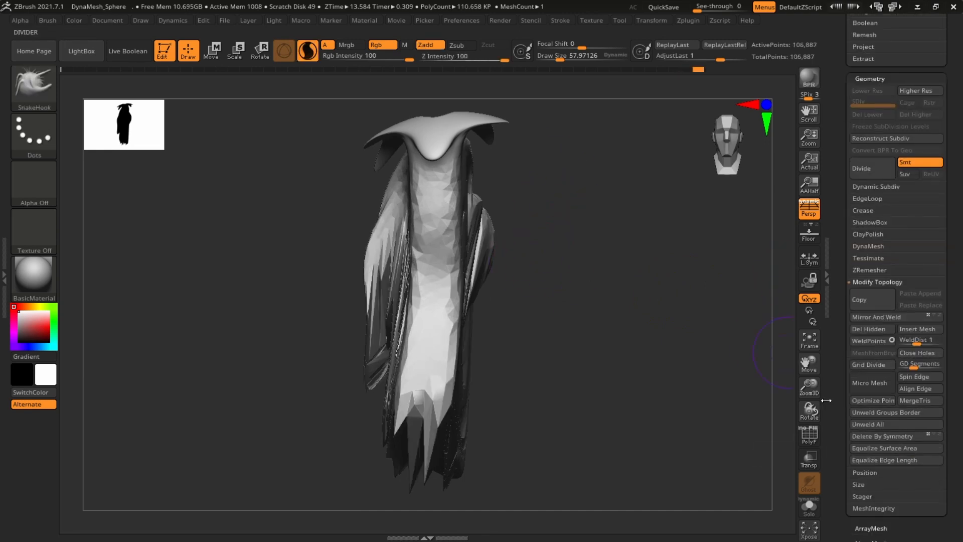
left_click_drag(841, 400, 841, 383)
left_click(865, 302)
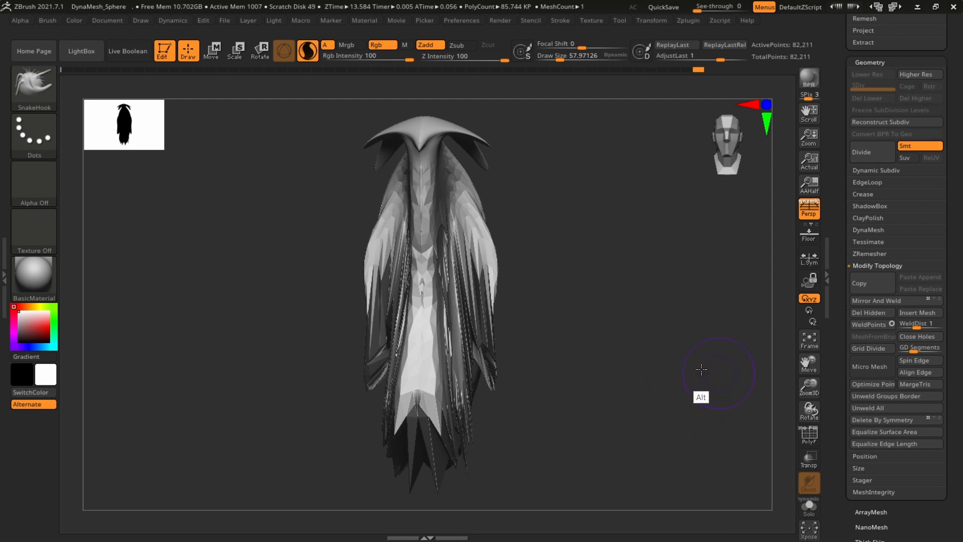
mouse_move(702, 370)
left_mouse_down()
mouse_move(710, 361)
mouse_move(688, 370)
left_mouse_up()
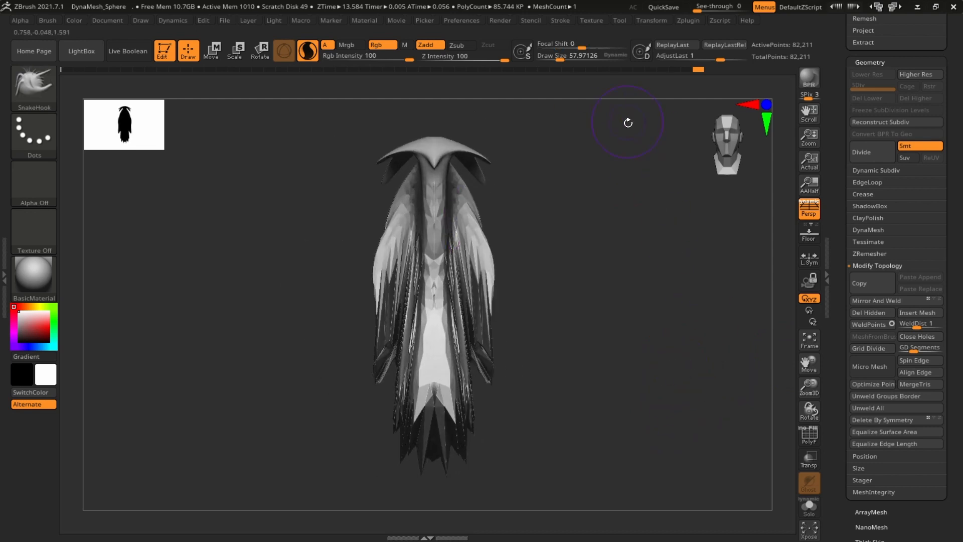
key("ctrl+z")
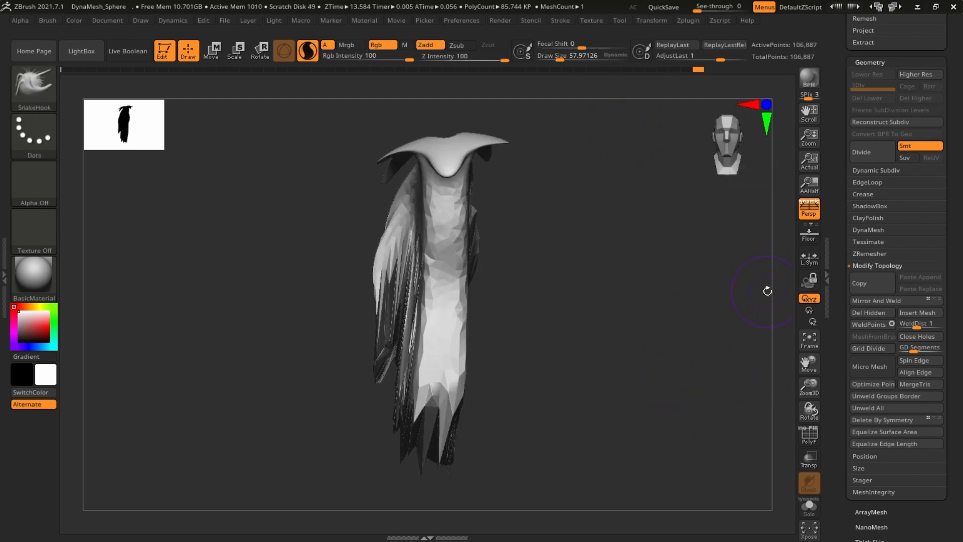
left_click(882, 301)
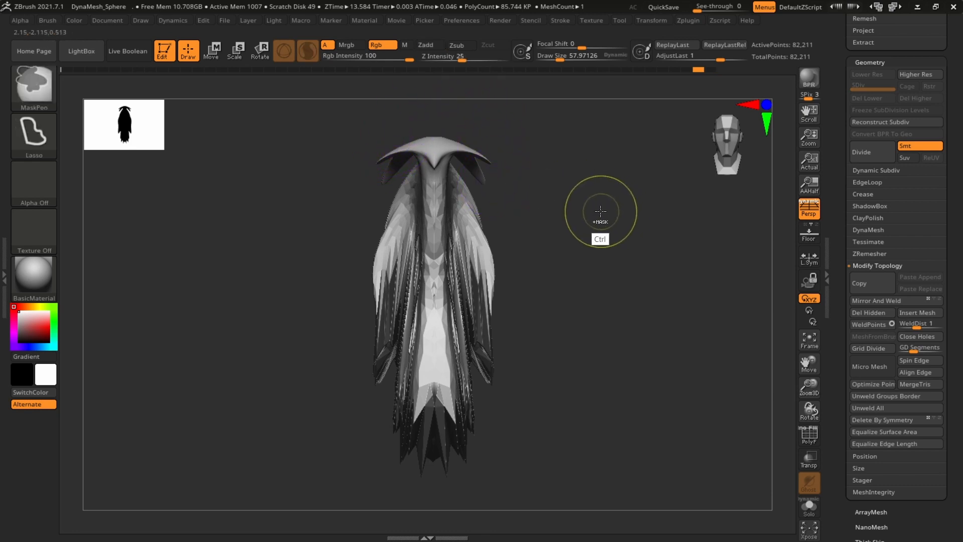
key("ctrl+z")
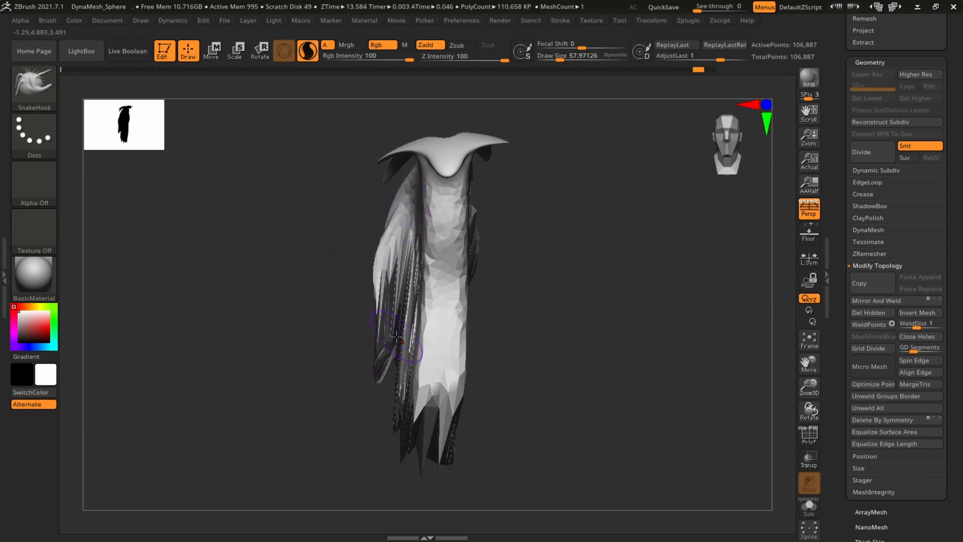
left_click(865, 301)
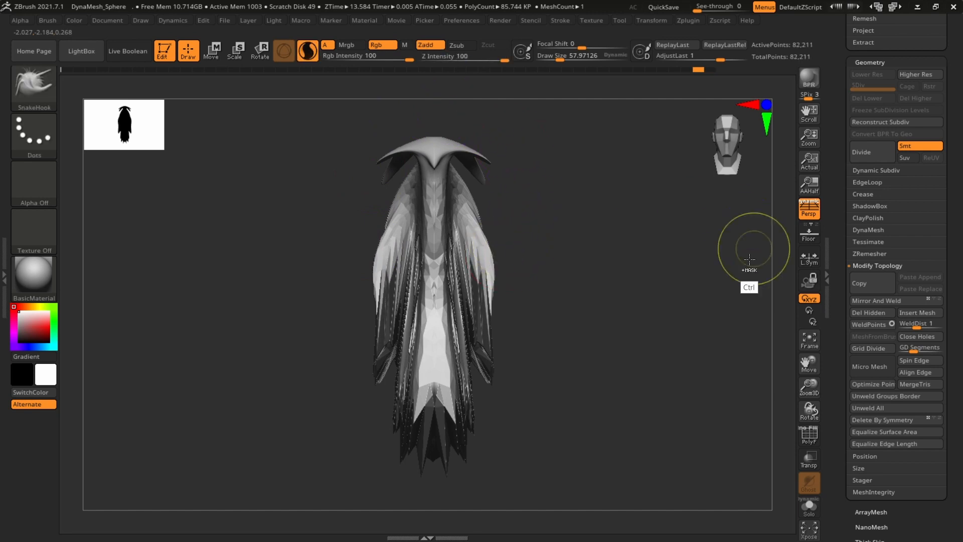
key("ctrl+z")
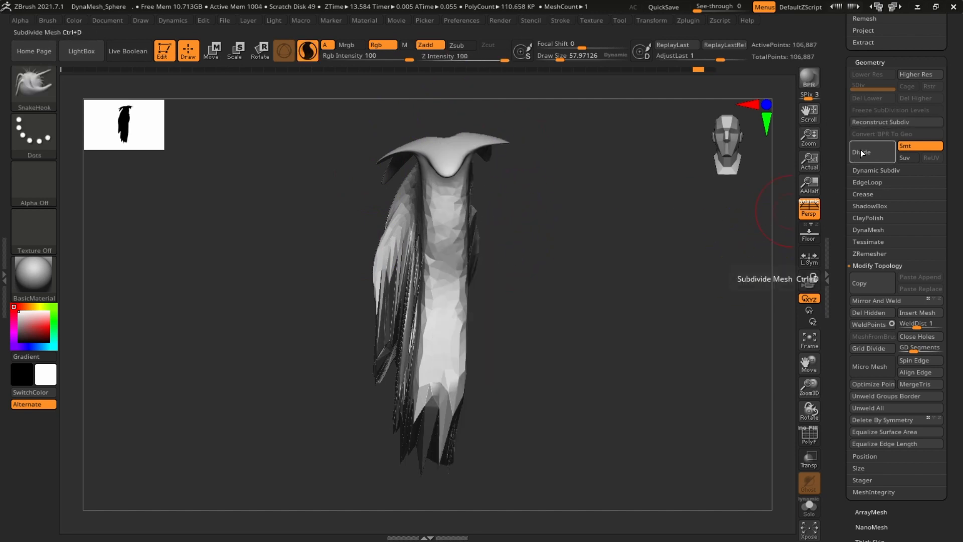
Divide the mesh once and try SubTool Master's Mirror across the X axis merged into one SubTool, undoing the mirroring after inspecting it.
left_click(860, 149)
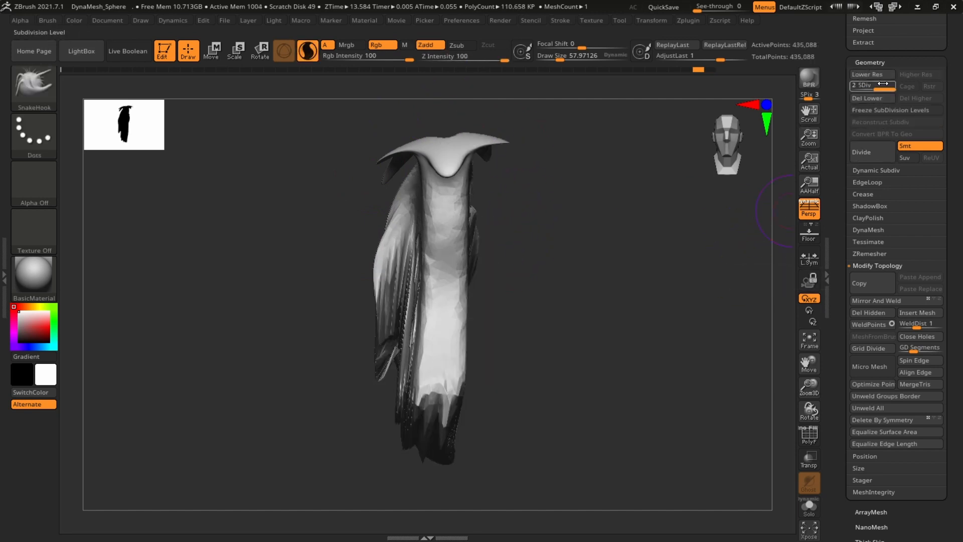
left_click(697, 18)
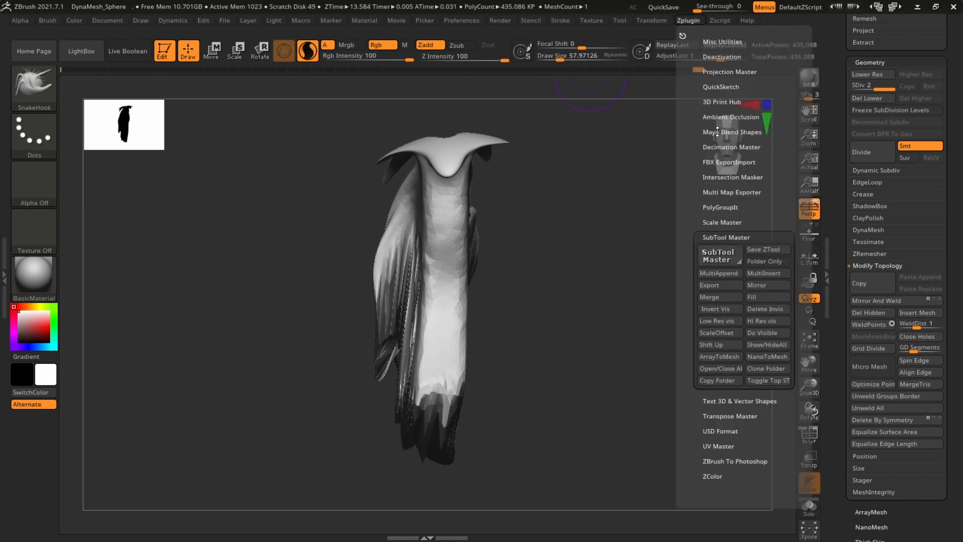
left_click(768, 286)
left_click(396, 284)
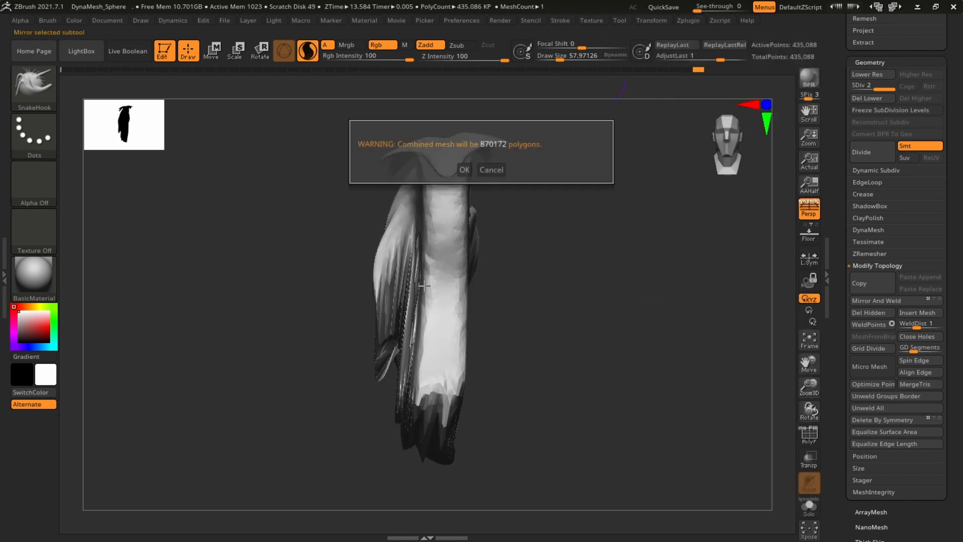
left_click(466, 171)
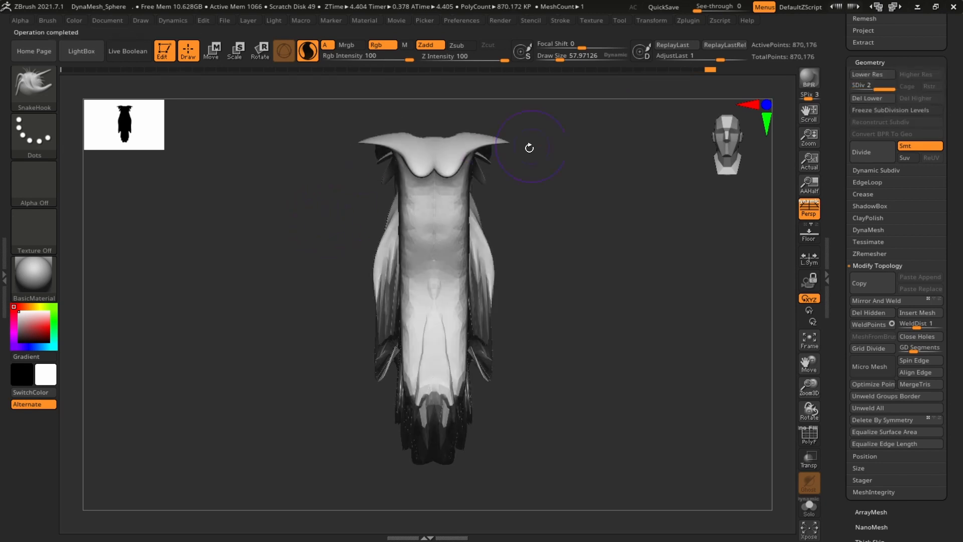
left_click_drag(502, 134, 516, 137)
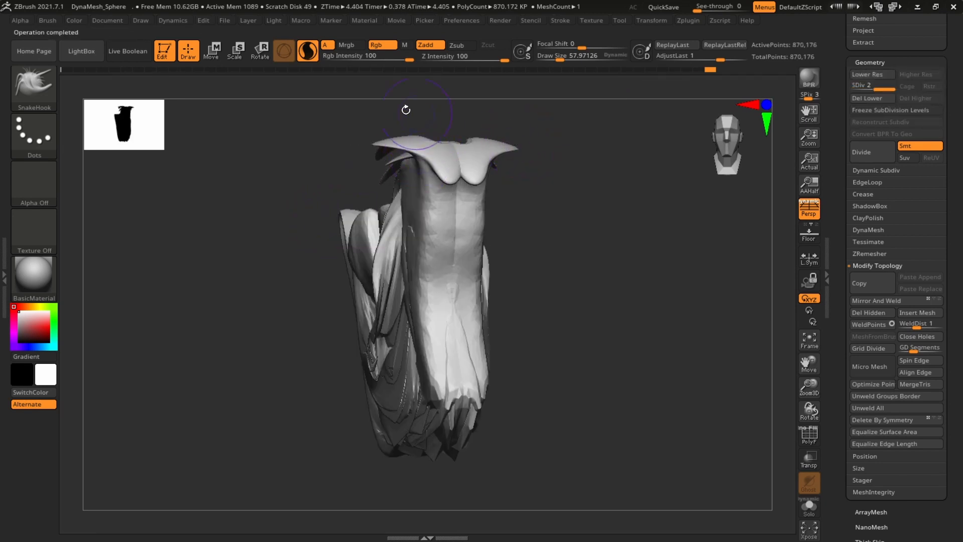
mouse_move(361, 186)
left_mouse_down()
mouse_move(654, 231)
mouse_move(655, 255)
left_mouse_up()
key("ctrl+z")
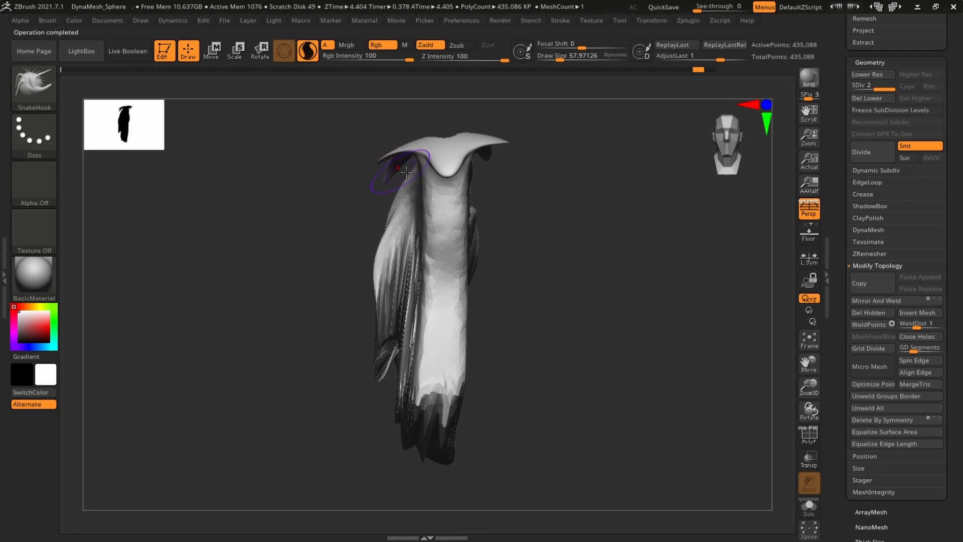
Try to flip the mesh with the Deformation Mirror while it still has multiple subdivision levels.
left_click_drag(843, 398, 857, 267)
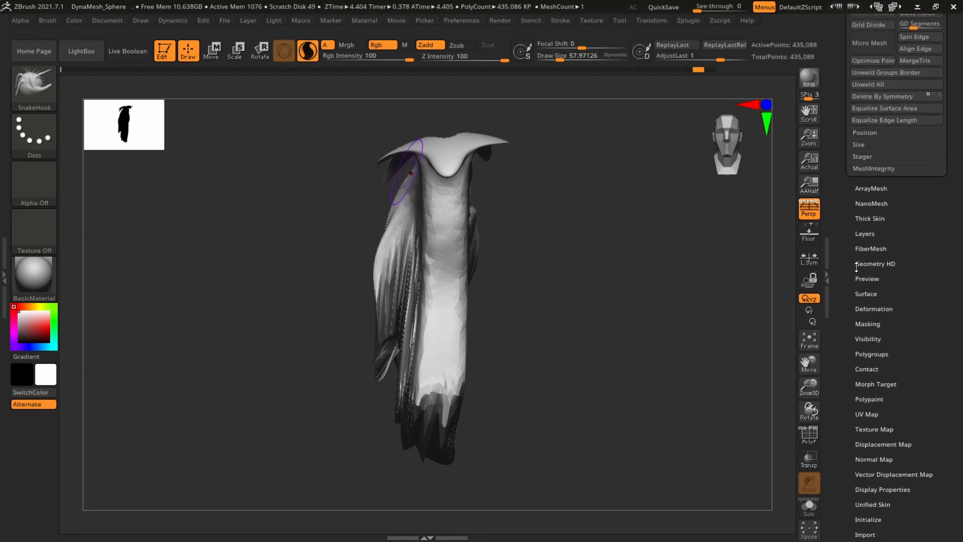
left_click(886, 309)
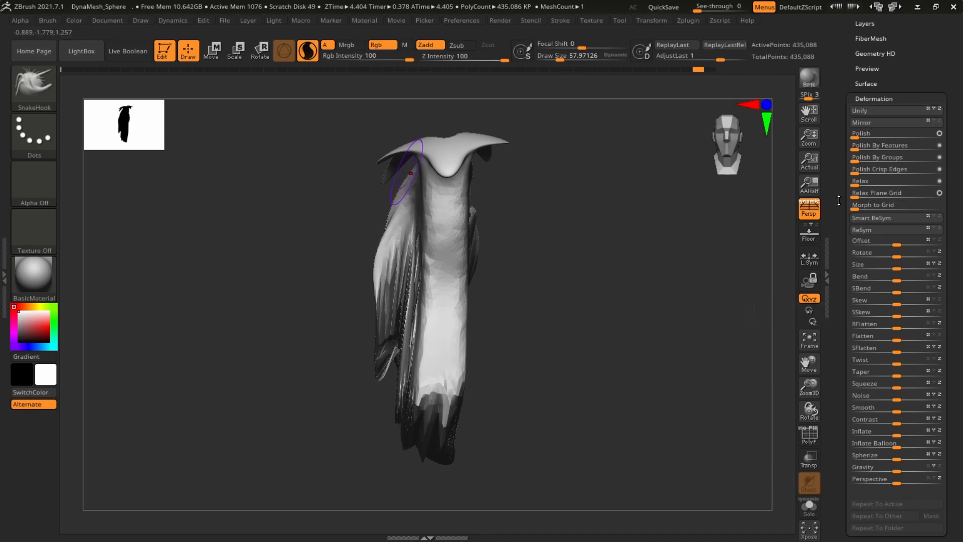
left_click_drag(836, 144, 841, 198)
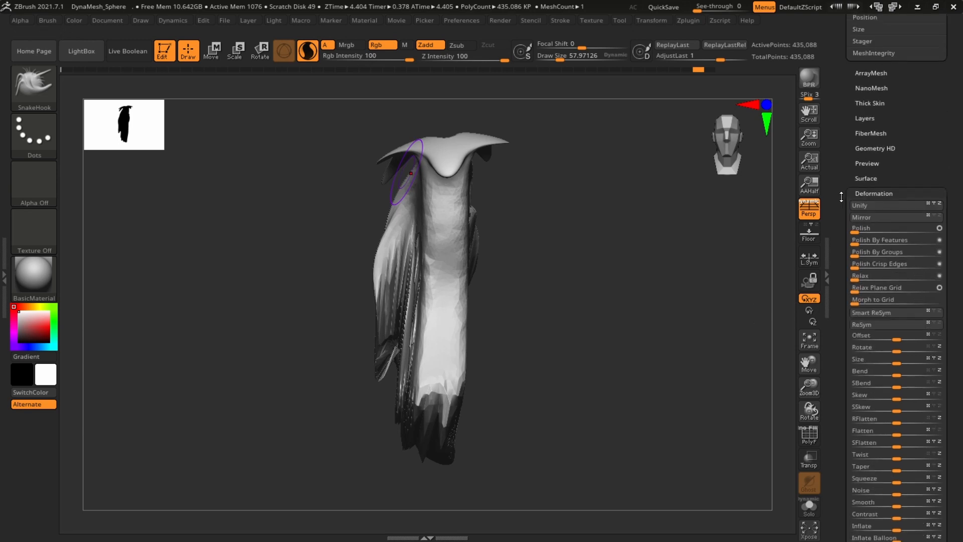
left_click(887, 218)
left_click(871, 217)
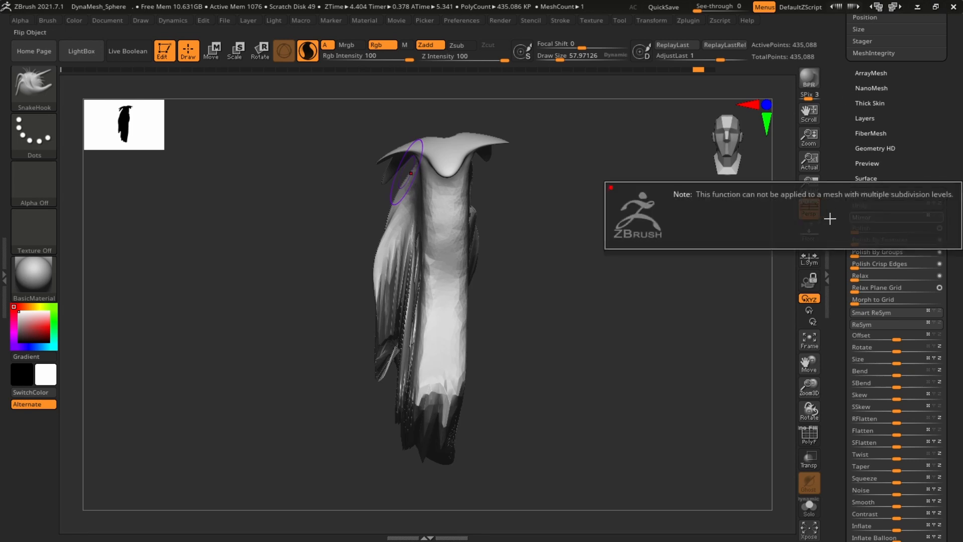
Delete the lower subdivision level and flip the mesh back and forth across the X axis with the Deformation Mirror.
left_click_drag(842, 94, 840, 260)
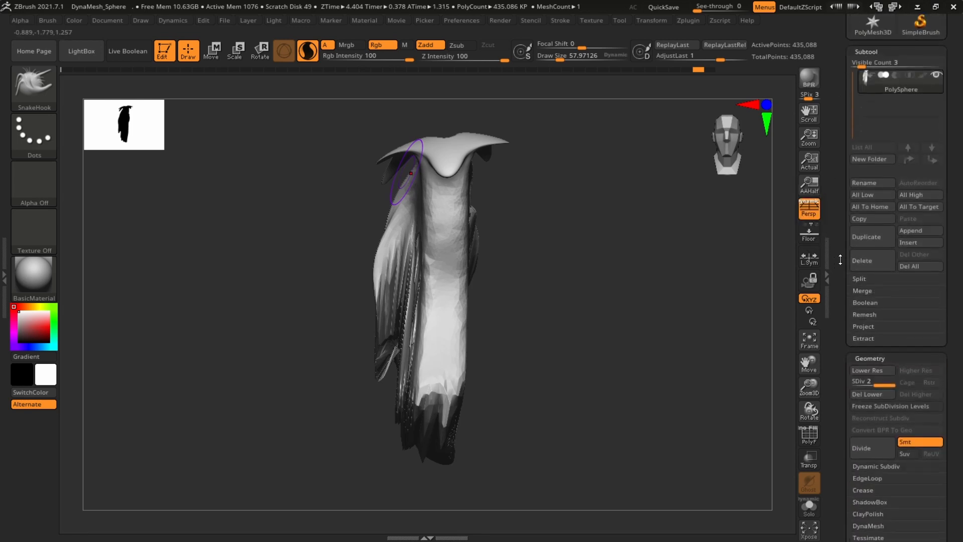
left_click(854, 395)
left_click_drag(841, 336, 839, 242)
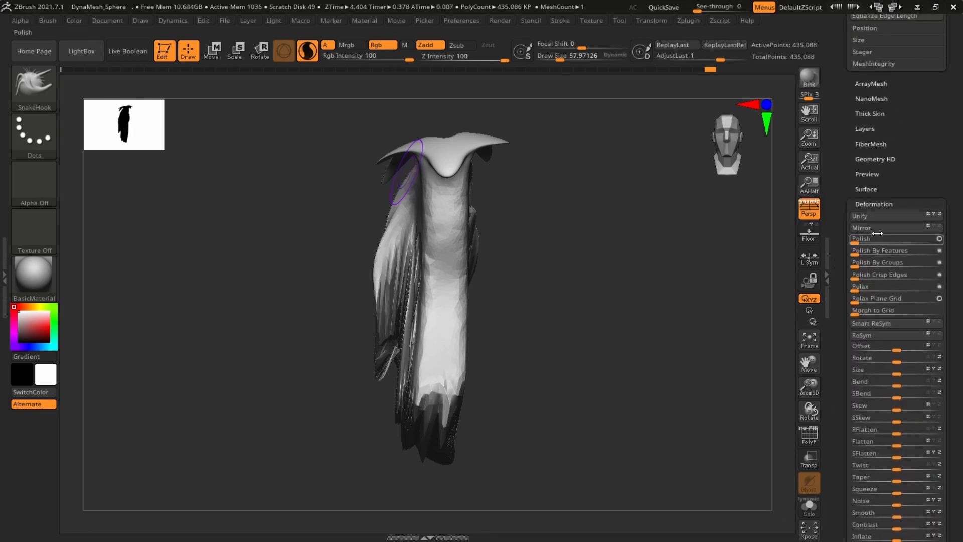
left_click(881, 227)
left_click(879, 227)
left_click(879, 228)
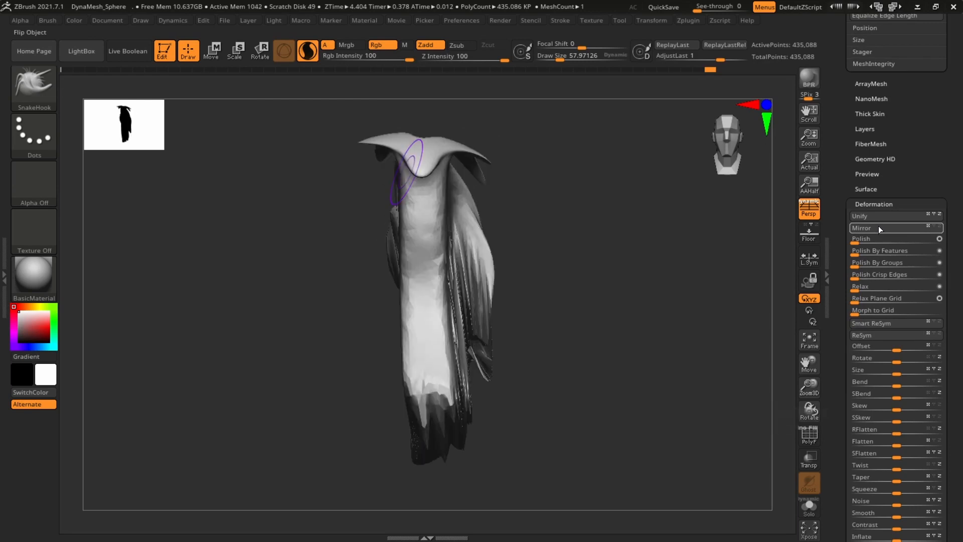
left_click(880, 228)
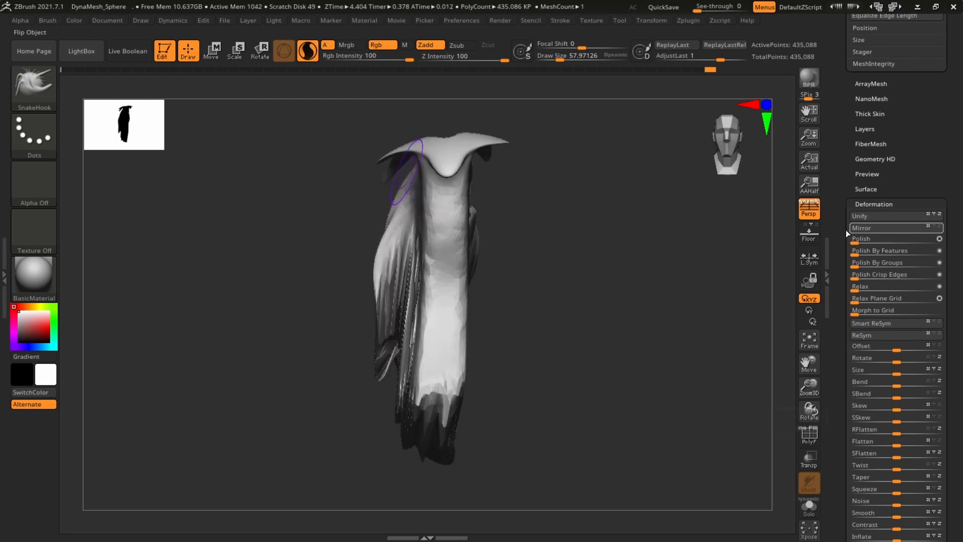
left_click(881, 231)
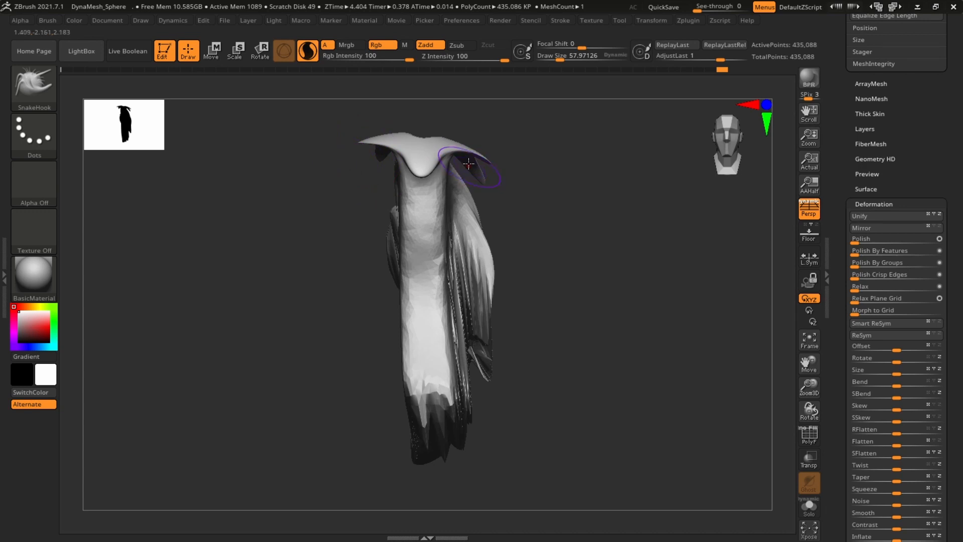
scroll(838, 172, "up", 3)
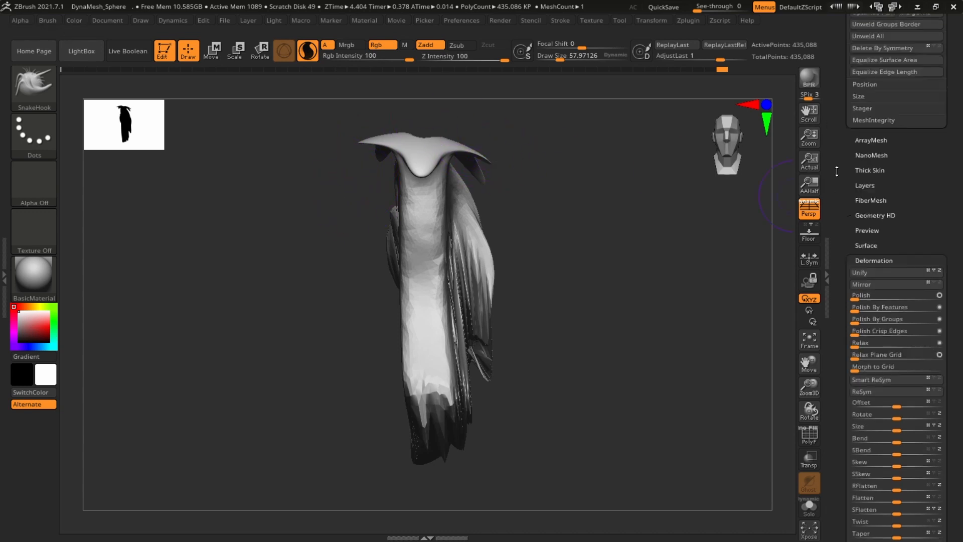
Try SubTool Master's Mirror on the single-level mesh across the X axis, merged into one SubTool, and undo it.
left_click(700, 22)
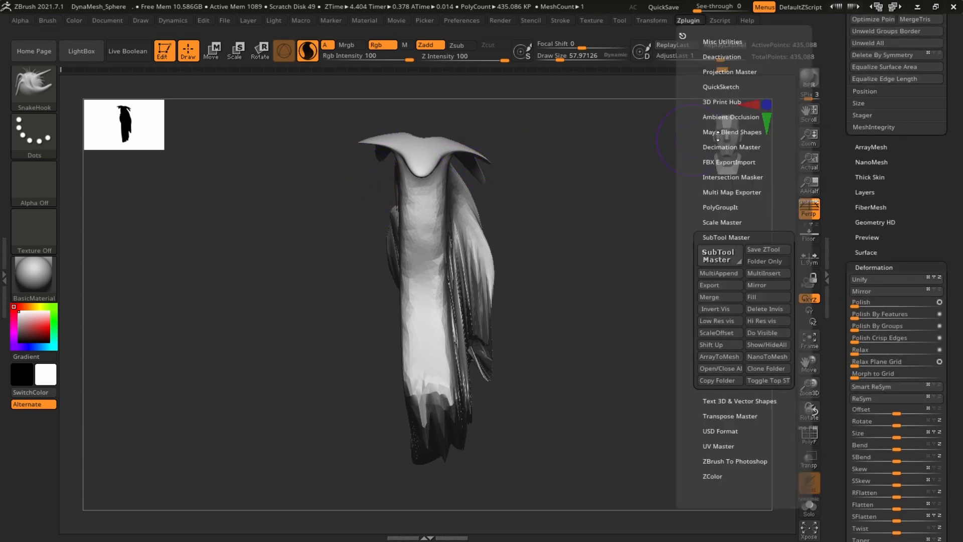
left_click(767, 284)
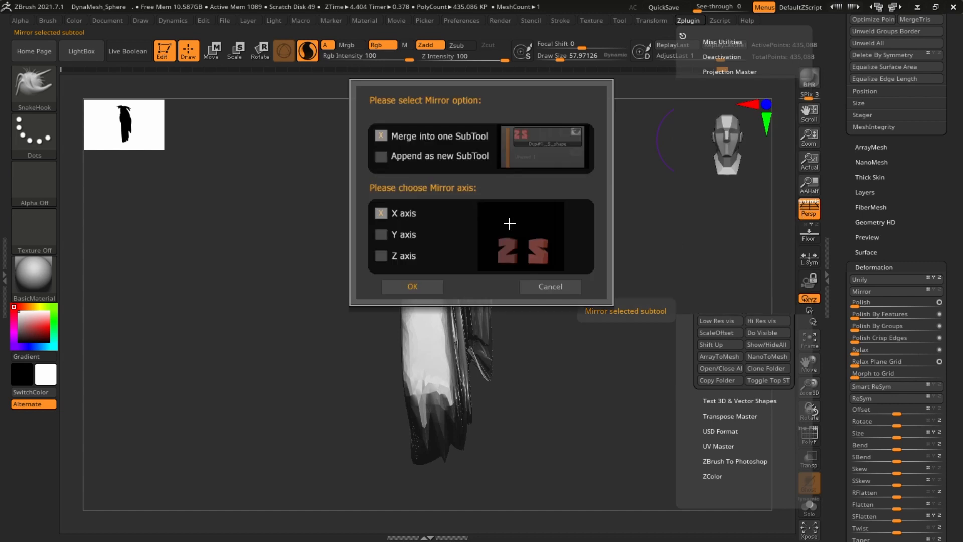
left_click(424, 284)
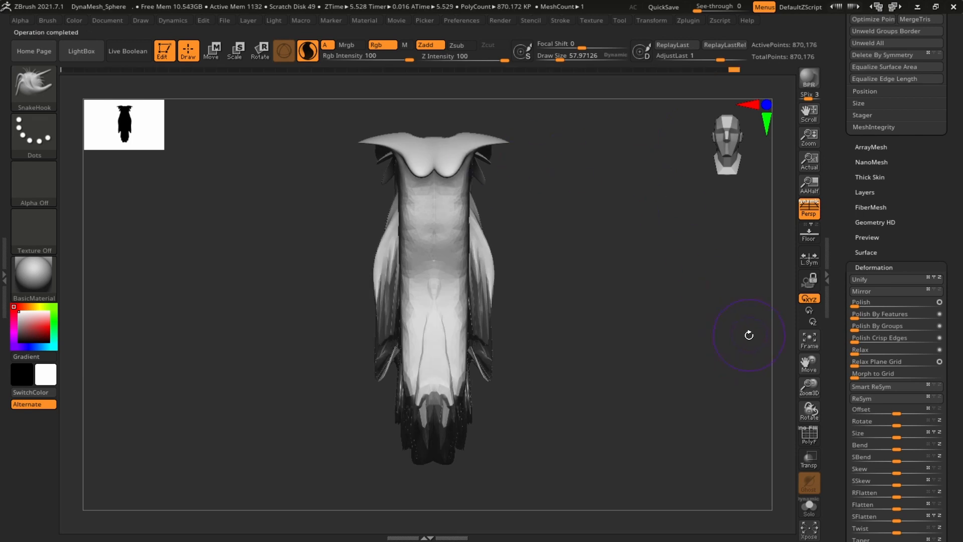
left_click_drag(749, 335, 711, 237)
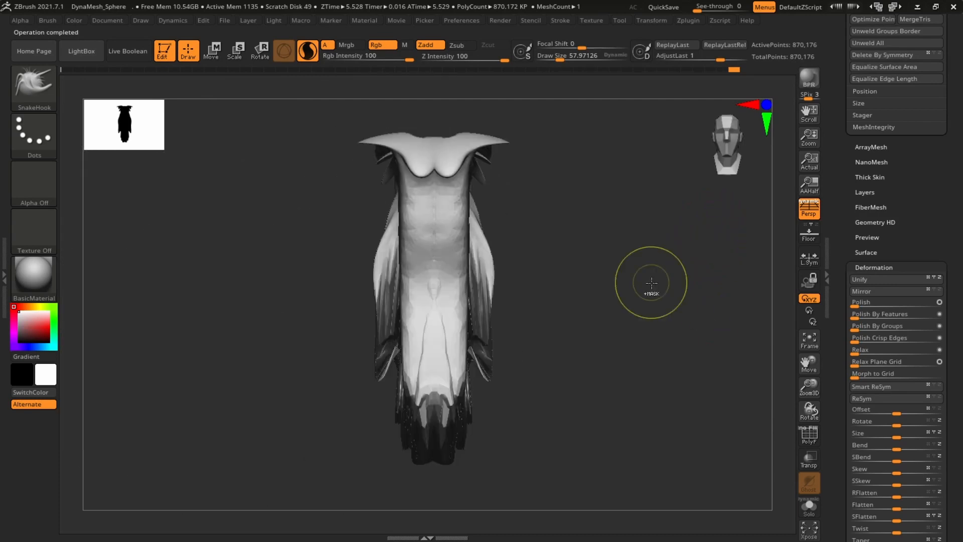
key("ctrl+z")
key("ctrl+z")
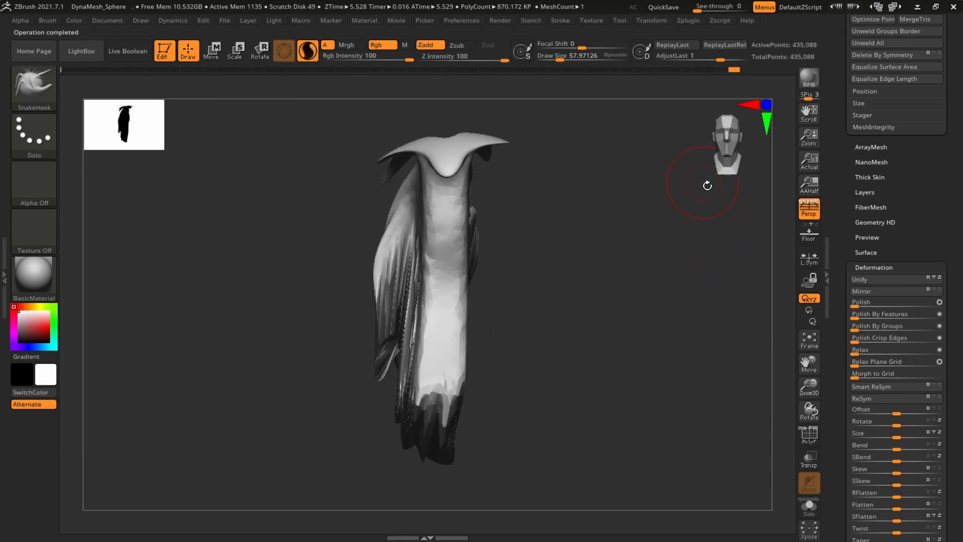
Step back through the earlier flips, apply Mirror And Weld to the mesh, and undo the weld.
left_click_drag(841, 217, 838, 364)
key("ctrl+z")
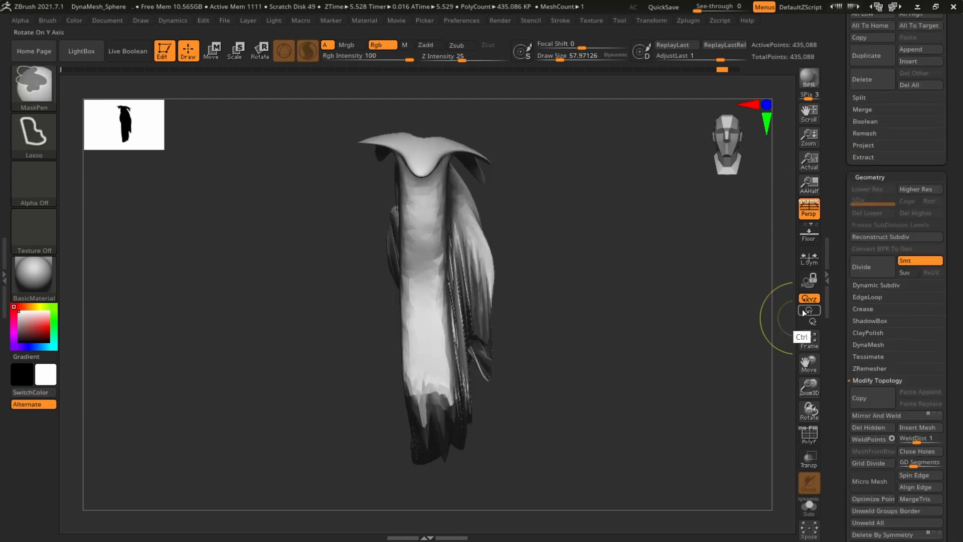
key("ctrl+z")
left_click_drag(846, 304, 845, 248)
scroll(874, 246, "down", 3)
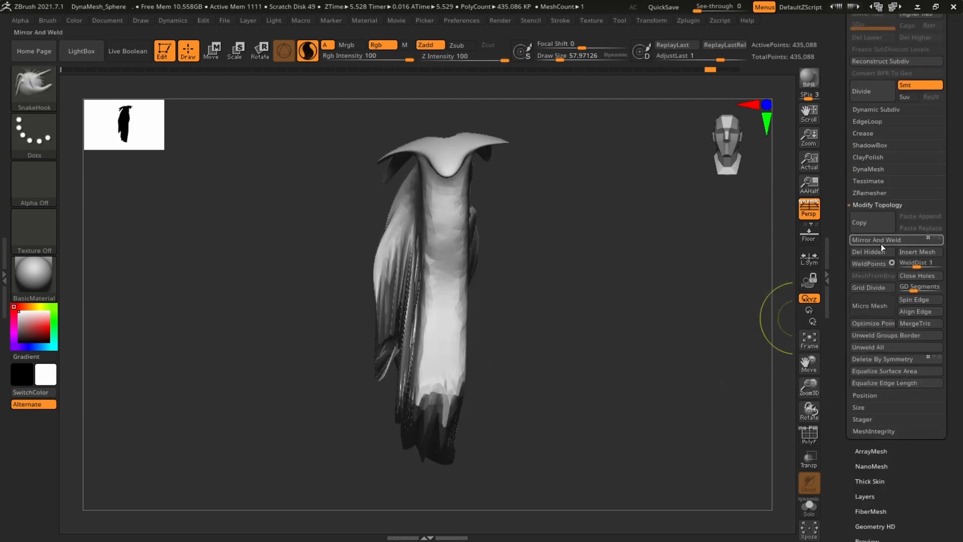
left_click(886, 241)
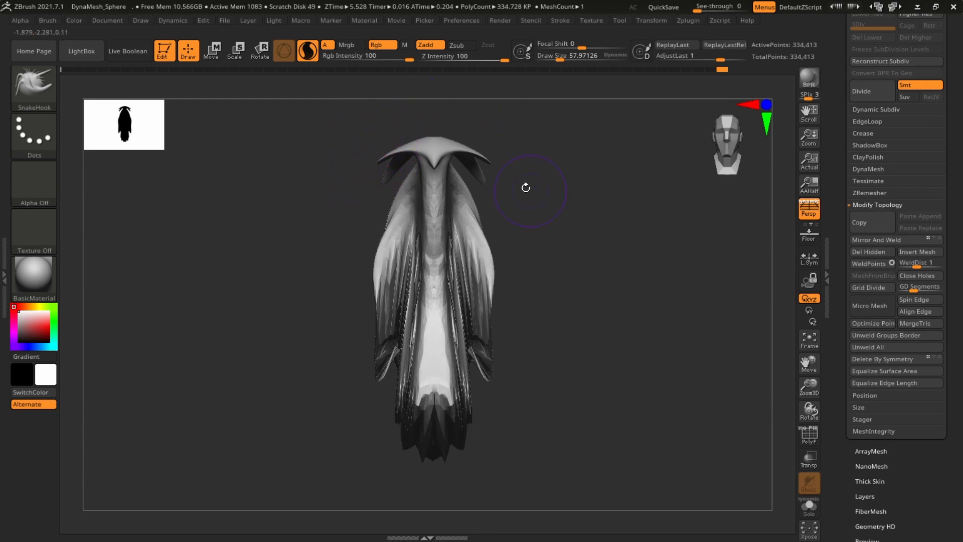
key("ctrl+z")
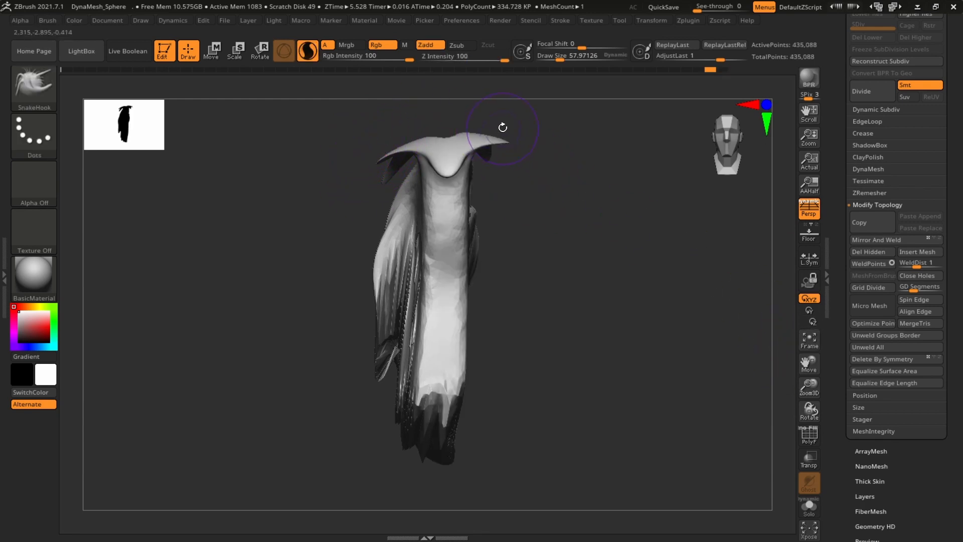
Flip the mesh with the Deformation Mirror and apply Mirror And Weld to keep the opposite half.
left_click_drag(846, 341, 846, 254)
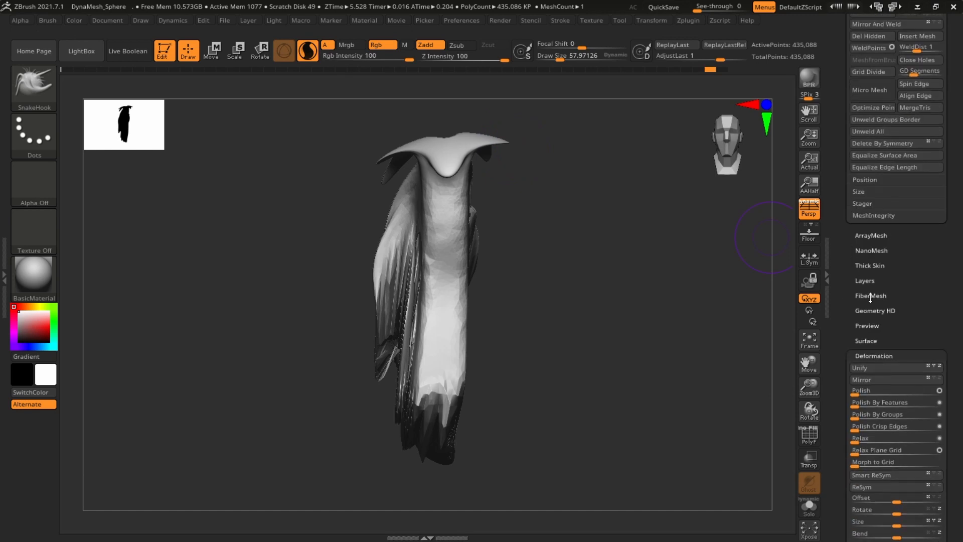
left_click(867, 376)
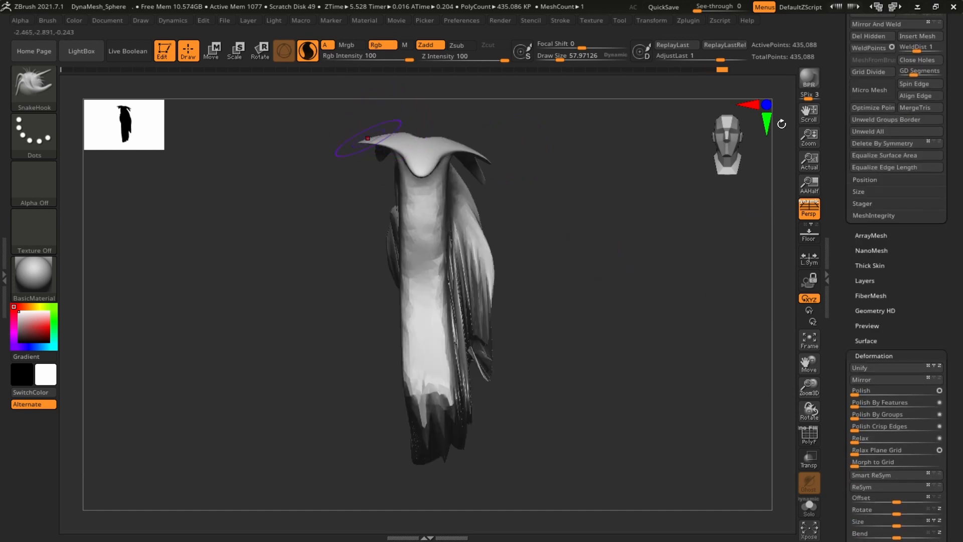
scroll(873, 220, "up", 3)
left_click(875, 175)
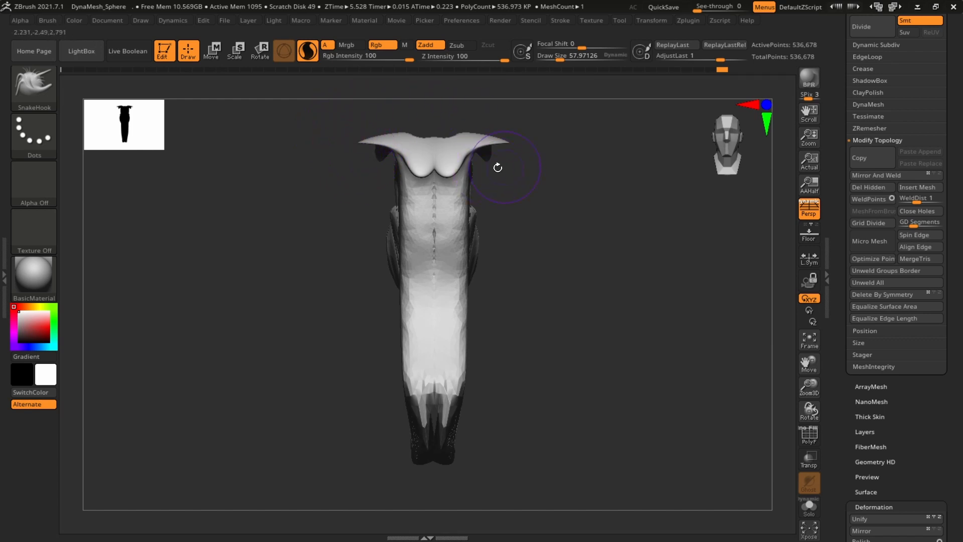
left_click_drag(632, 241, 676, 265)
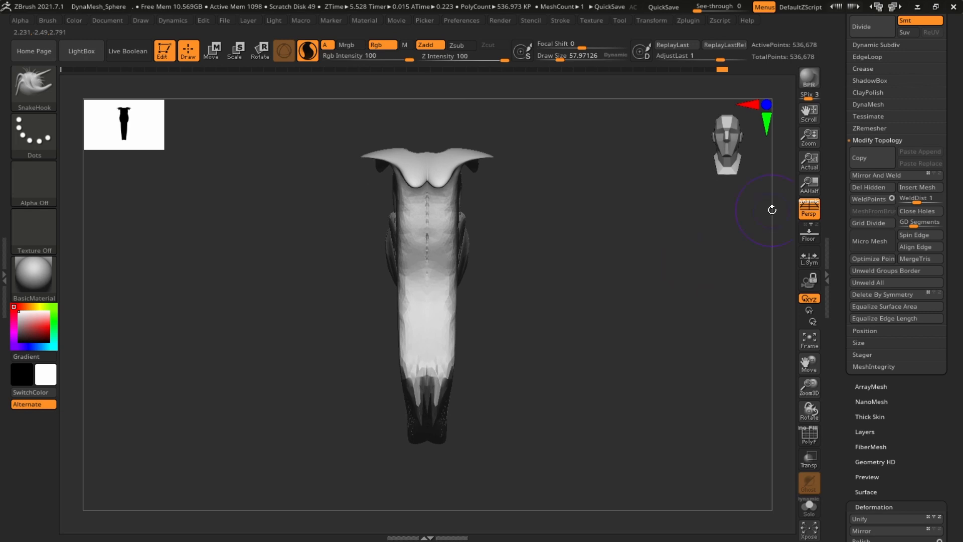
left_click_drag(847, 167, 834, 329)
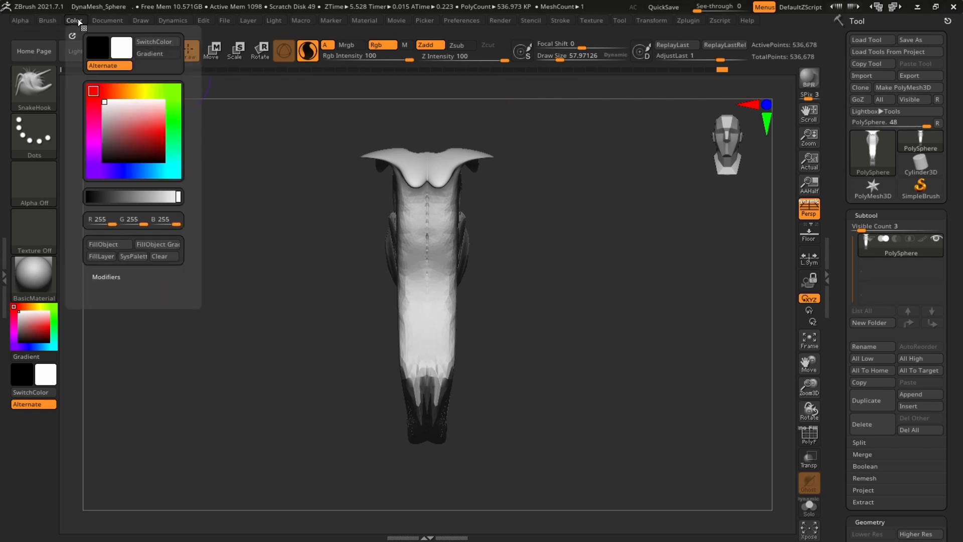
scroll(876, 280, "down", 10)
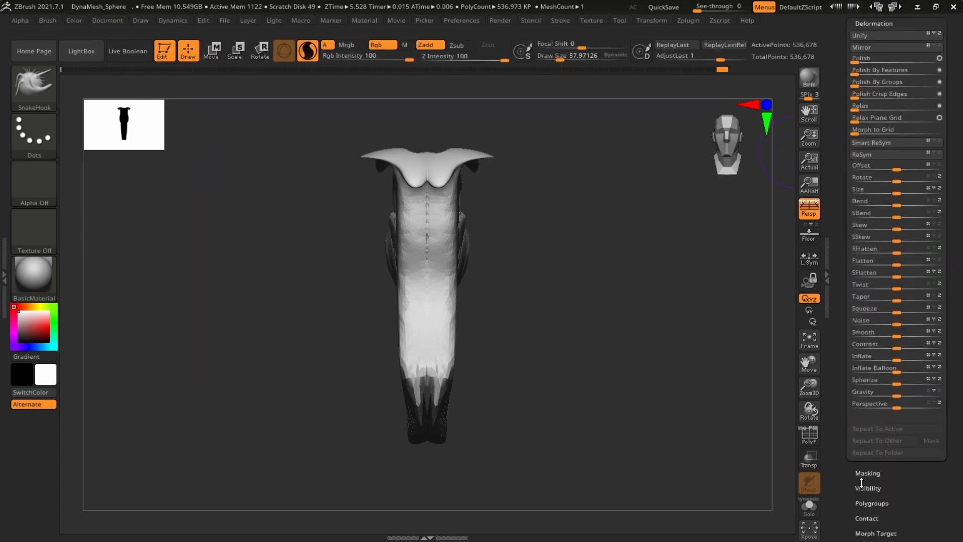
left_click_drag(849, 492, 848, 377)
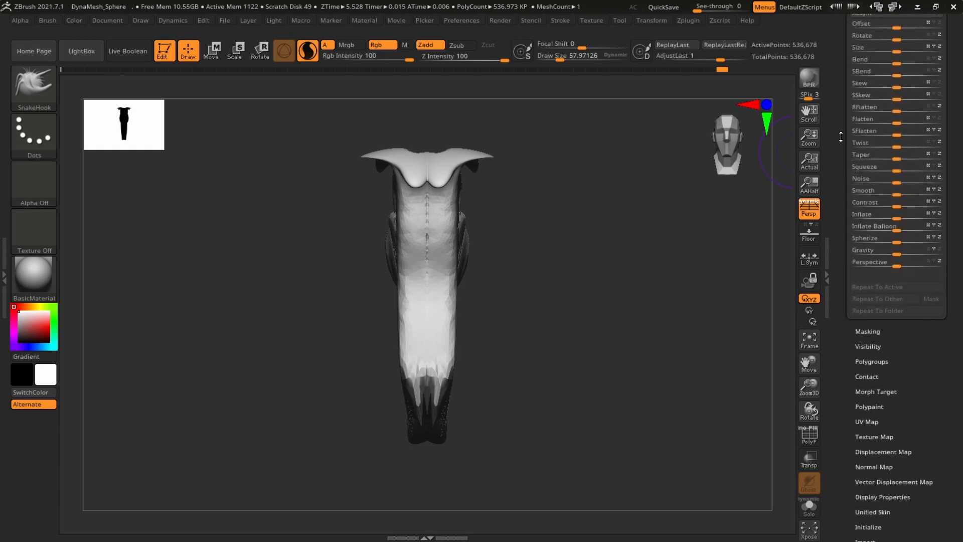
left_click_drag(841, 137, 811, 302)
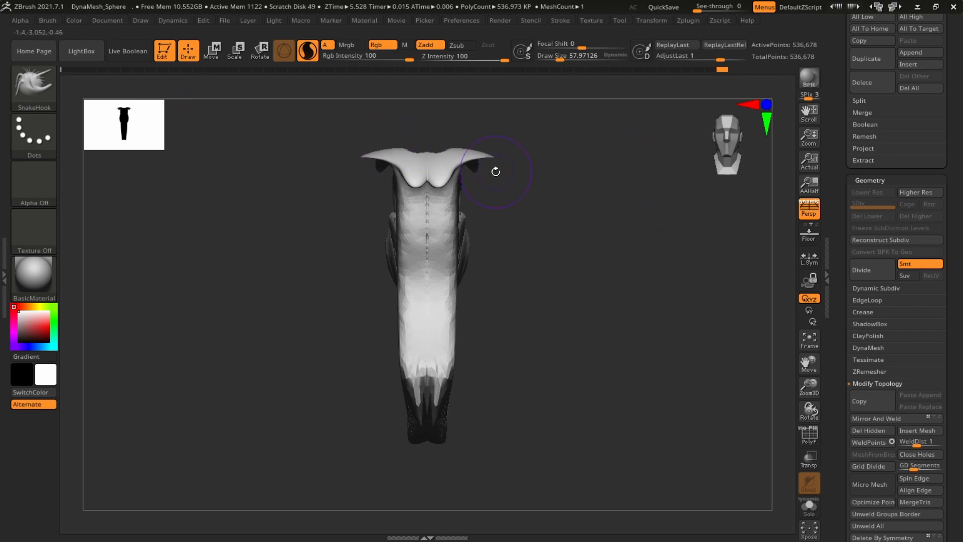
Load the DynaMesh_Sphere.ZPR project without saving the changes to the current one.
left_click(82, 52)
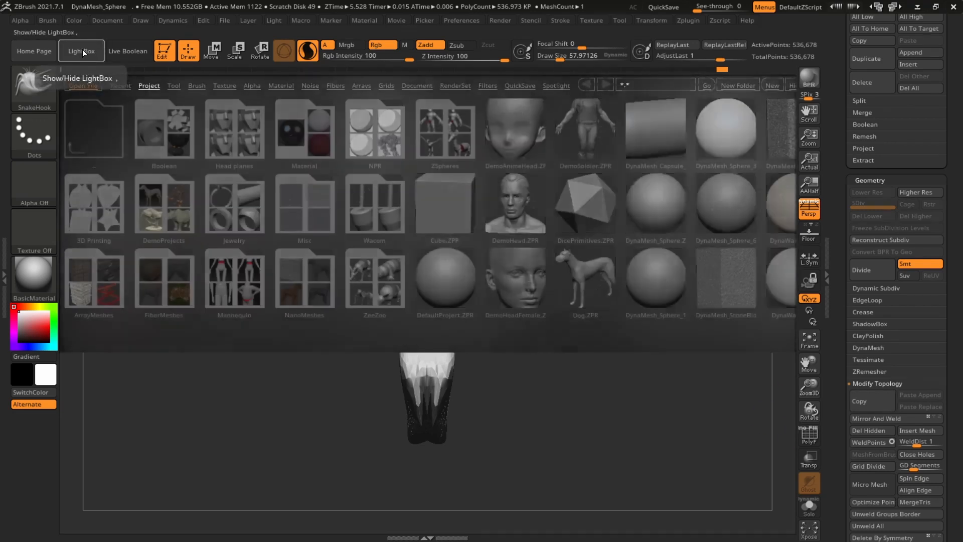
left_click_drag(614, 199, 547, 231)
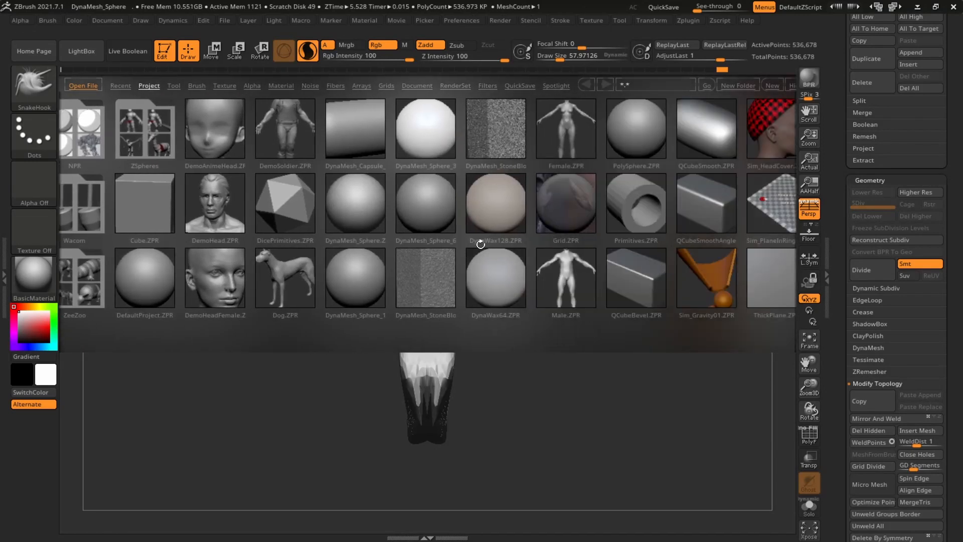
left_click(354, 209)
left_click(336, 206)
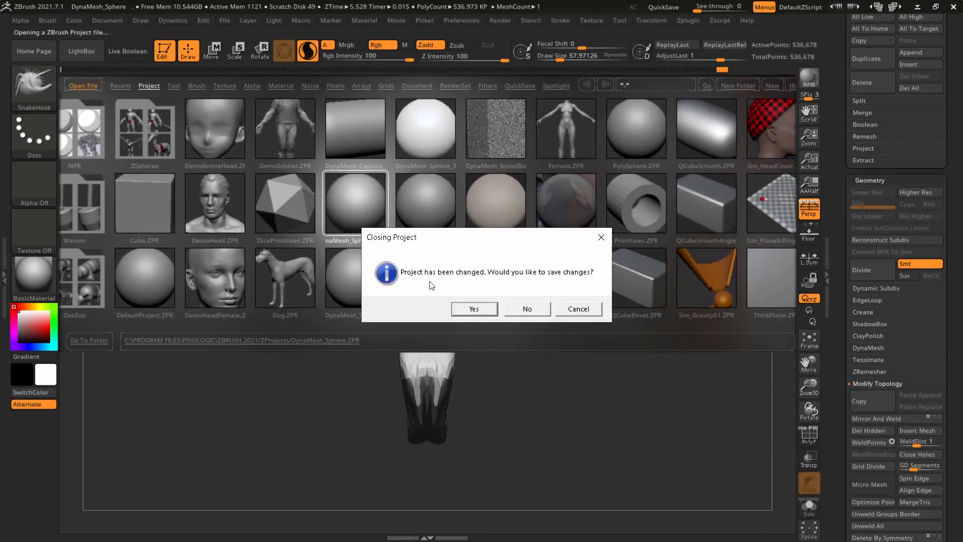
left_click(515, 311)
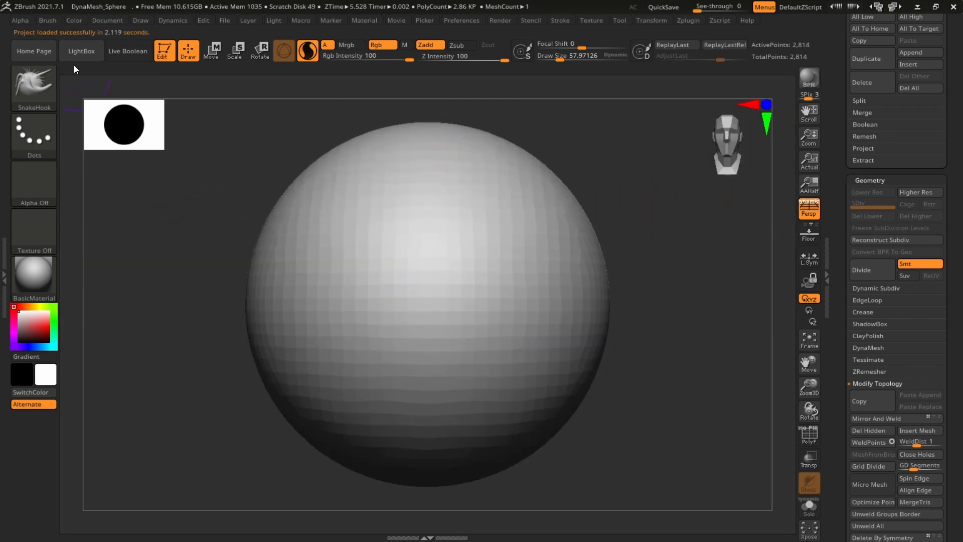
Load the Dog.ZPR project without saving changes and hide the floor grid.
left_click(79, 55)
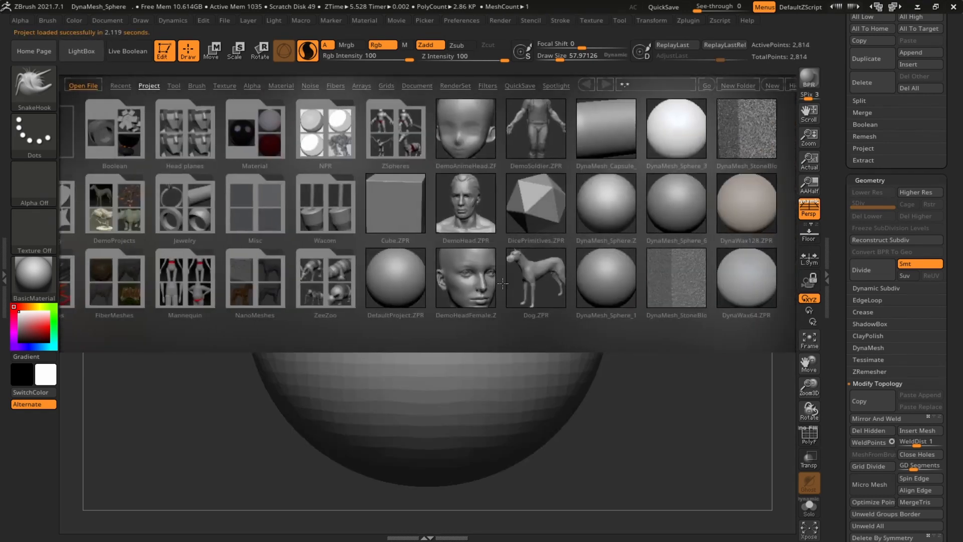
double_click(522, 276)
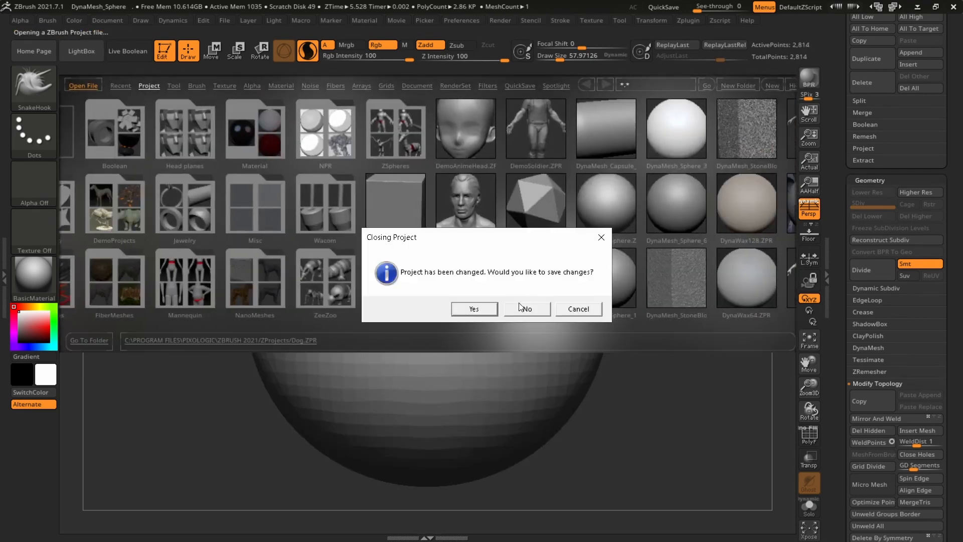
left_click(521, 307)
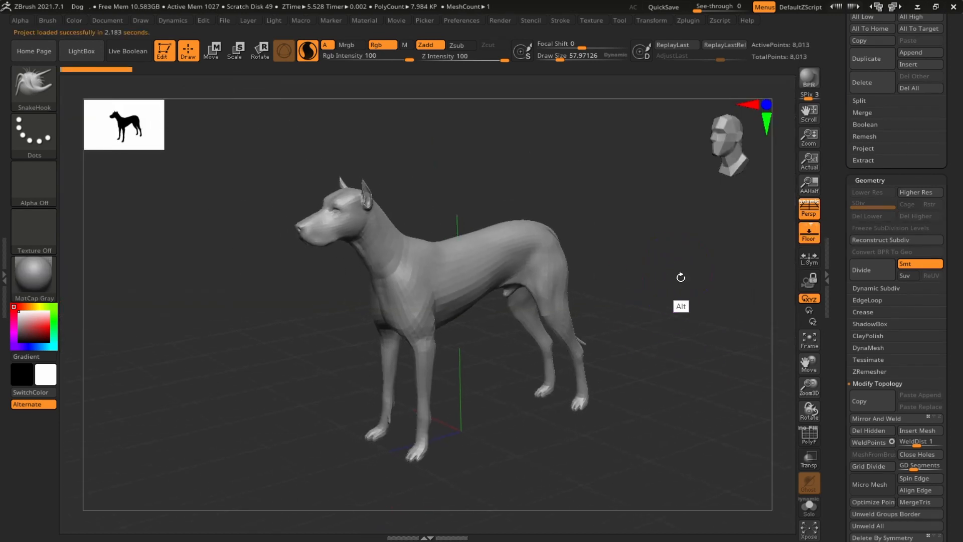
mouse_move(681, 277)
left_mouse_down("alt")
mouse_move(699, 360)
mouse_move(673, 287)
mouse_move(695, 287)
left_mouse_up("alt")
left_click(810, 233)
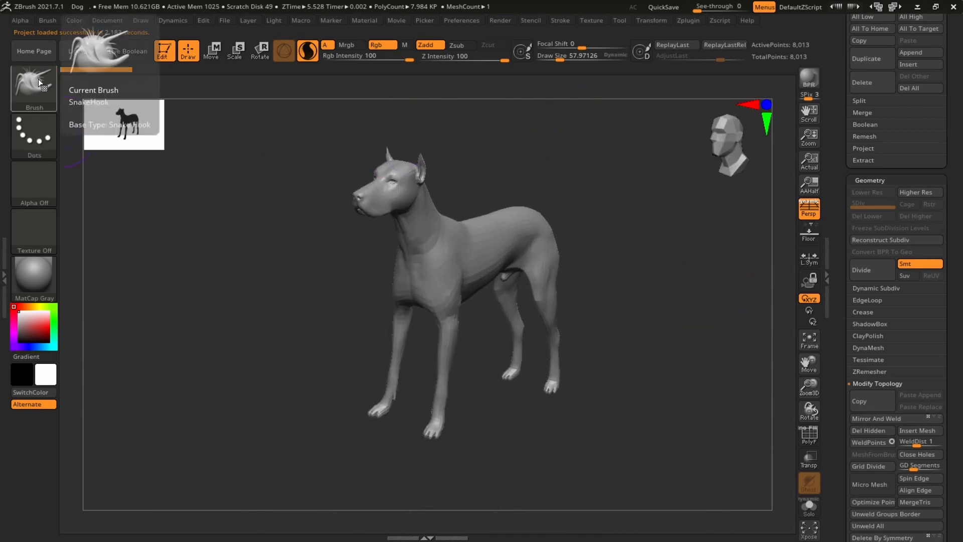
Sculpt rough, uneven strokes along the dog's flank, from the ribs to the hip, with the ClayBuildup brush.
left_click(38, 93)
left_click(29, 107)
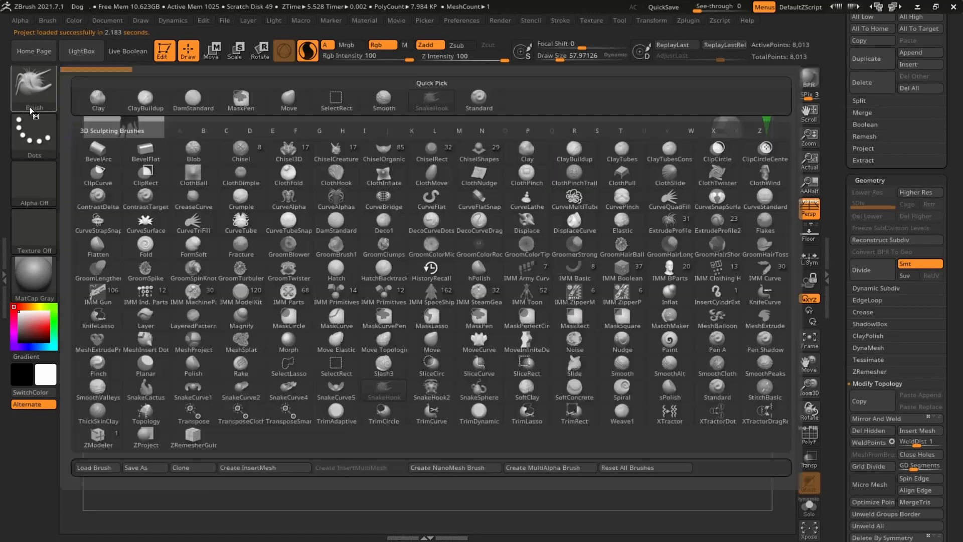
left_click_drag(667, 238, 684, 240, "alt")
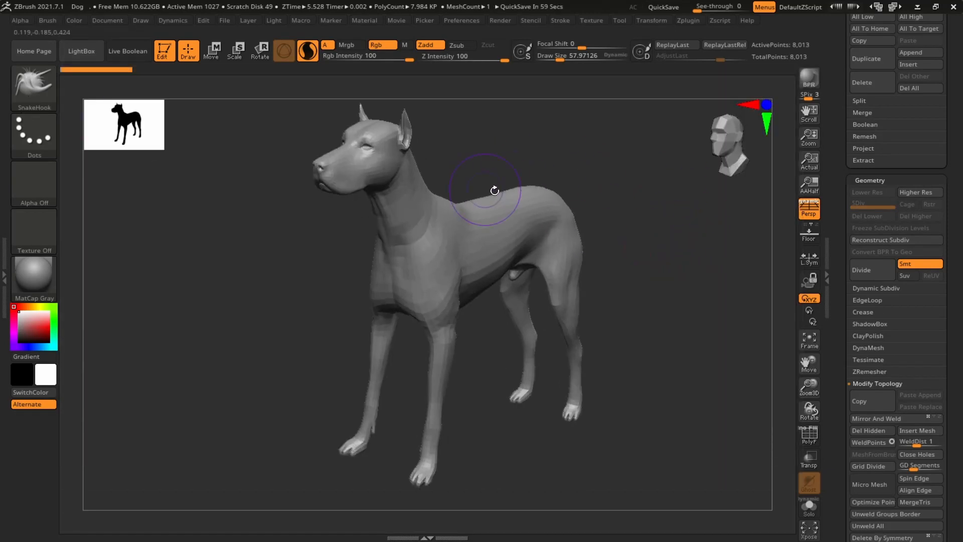
mouse_move(495, 191)
left_mouse_down()
mouse_move(680, 198)
mouse_move(523, 215)
left_mouse_up()
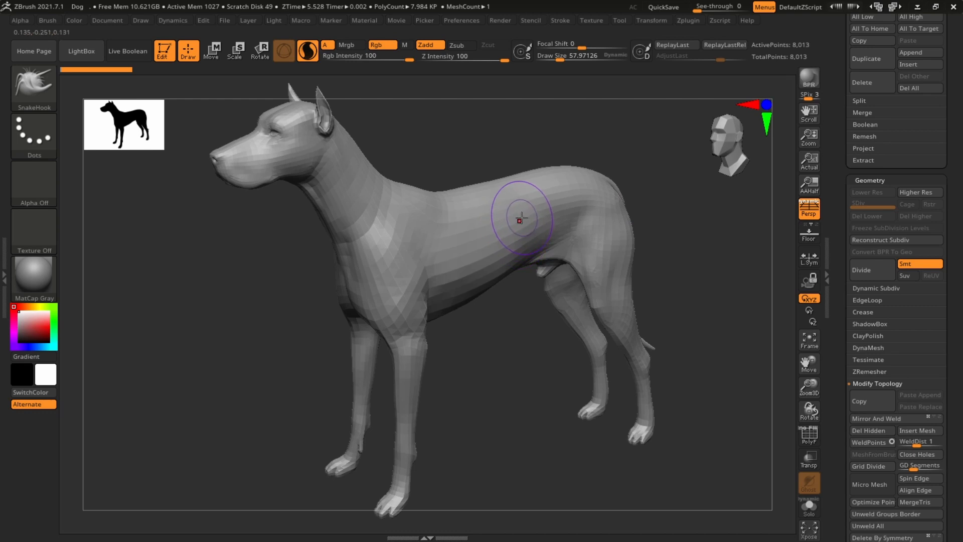
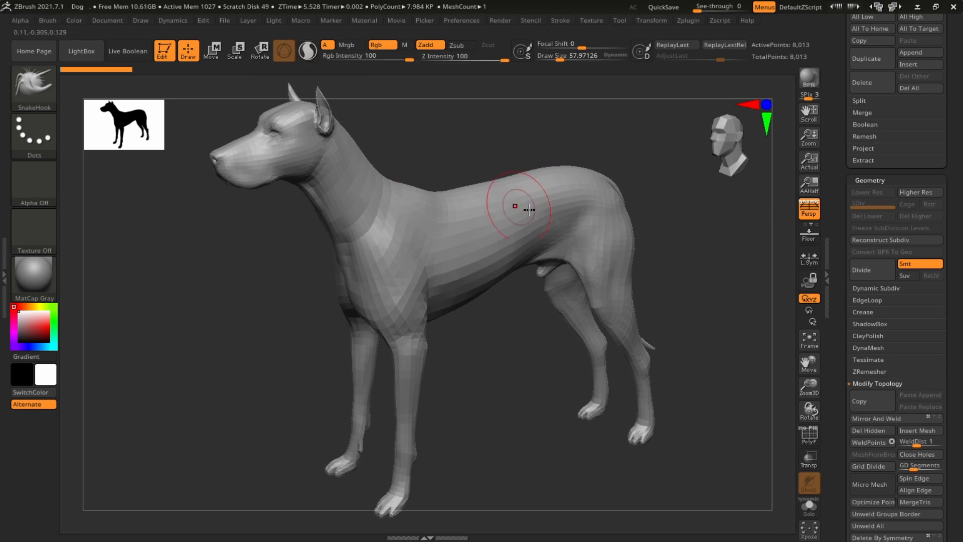
key("b")
key("c")
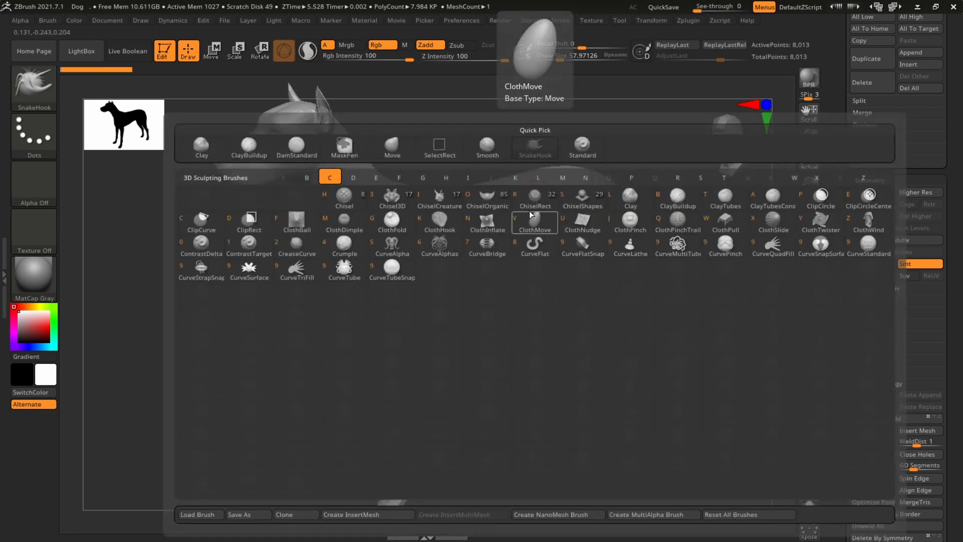
key("b")
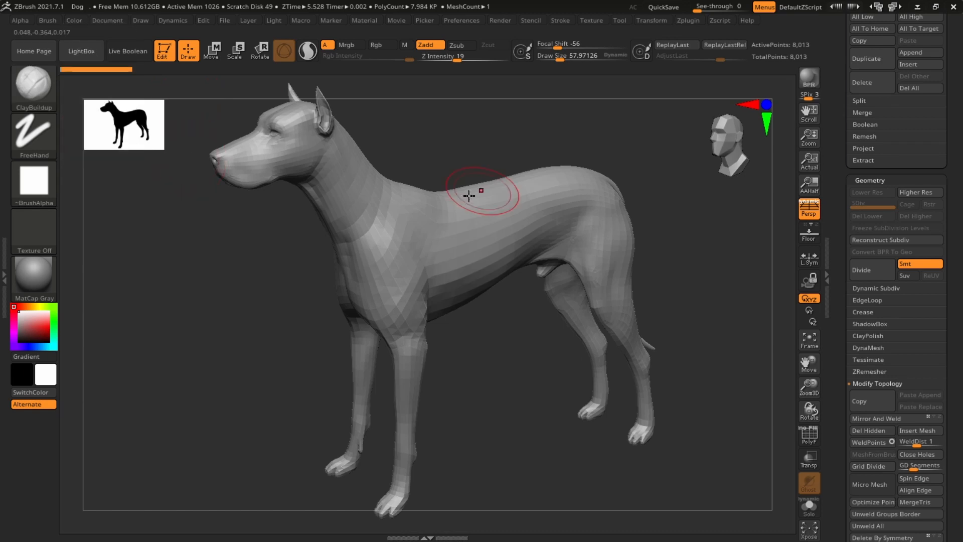
mouse_move(484, 194)
left_mouse_down()
mouse_move(482, 224)
mouse_move(595, 246)
left_mouse_up()
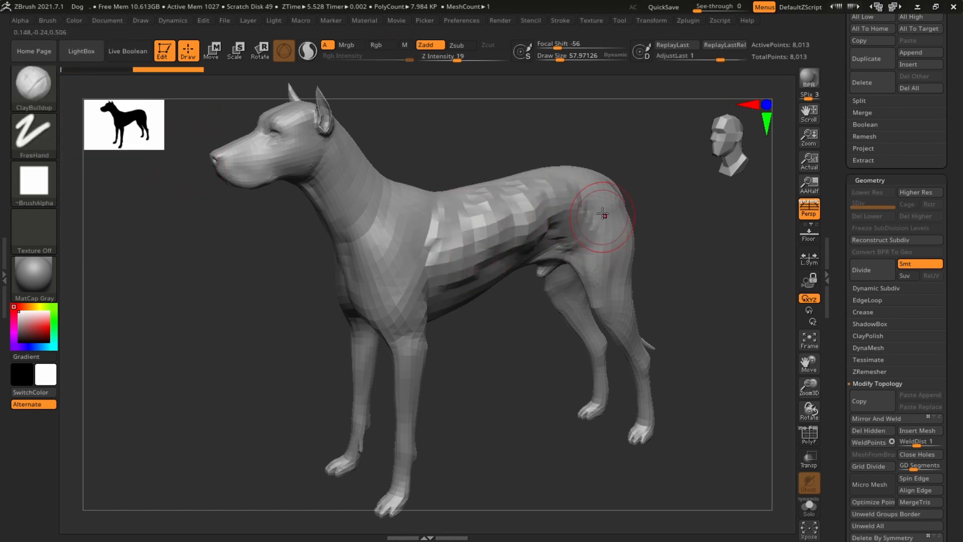
mouse_move(506, 188)
left_mouse_down()
mouse_move(415, 273)
mouse_move(555, 219)
mouse_move(577, 221)
left_mouse_up()
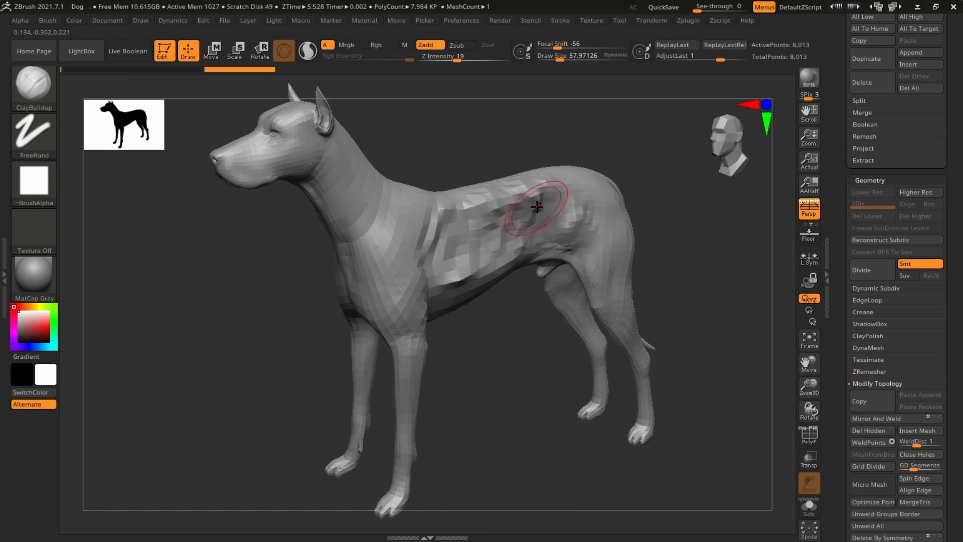
Pull the dog's rump high above the back with the Move brush.
key("b")
key("m")
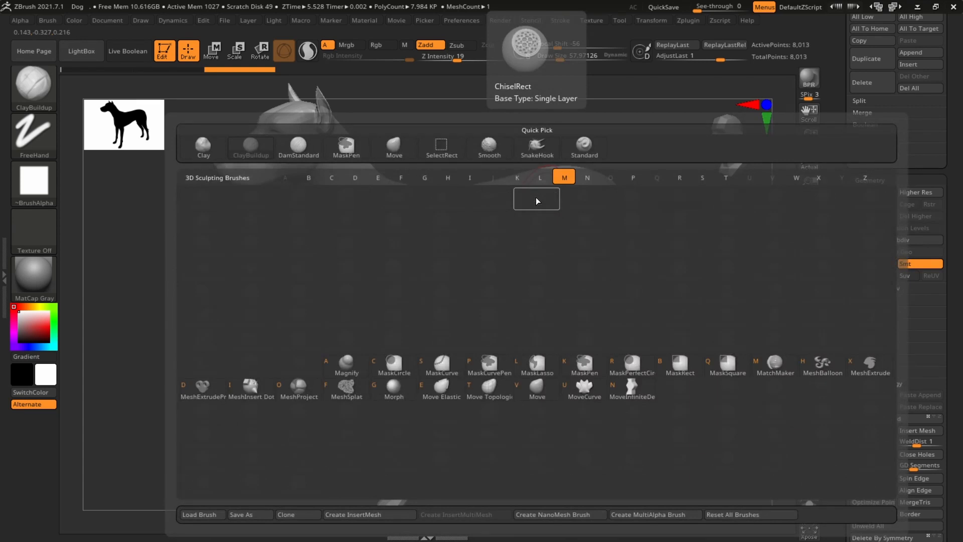
key("v")
key("s")
mouse_move(536, 197)
left_mouse_down()
mouse_move(583, 213)
mouse_move(665, 290)
mouse_move(652, 211)
left_mouse_up()
mouse_move(712, 213)
left_mouse_down()
mouse_move(694, 284)
mouse_move(652, 256)
mouse_move(640, 264)
left_mouse_up()
key("ctrl+z")
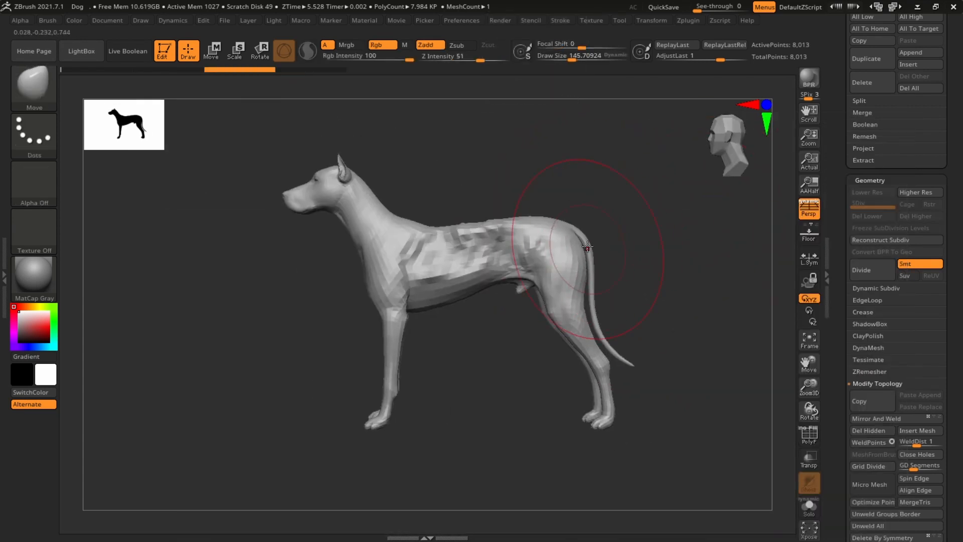
mouse_move(590, 245)
left_mouse_down()
mouse_move(642, 216)
mouse_move(611, 182)
left_mouse_up()
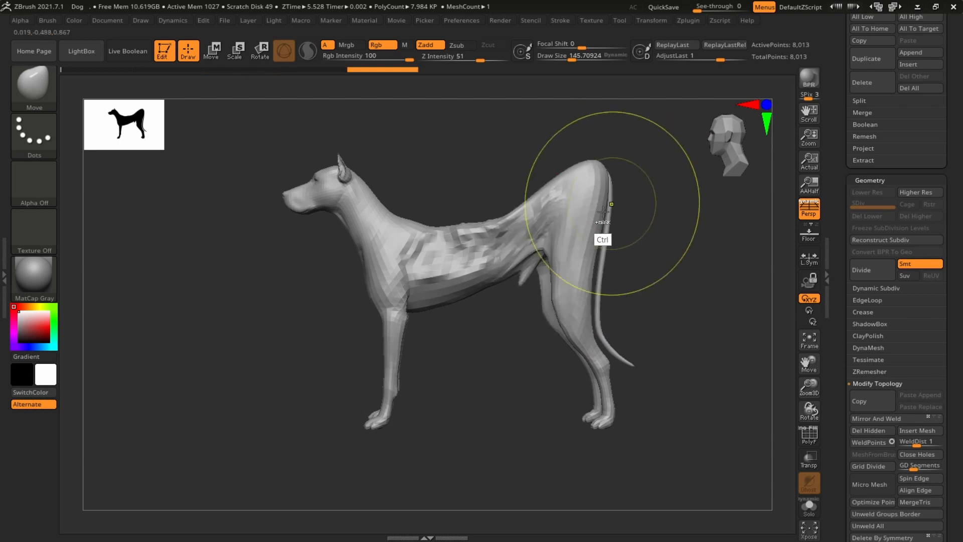
key("ctrl+z")
mouse_move(581, 236)
left_mouse_down()
mouse_move(605, 193)
mouse_move(627, 103)
left_mouse_up()
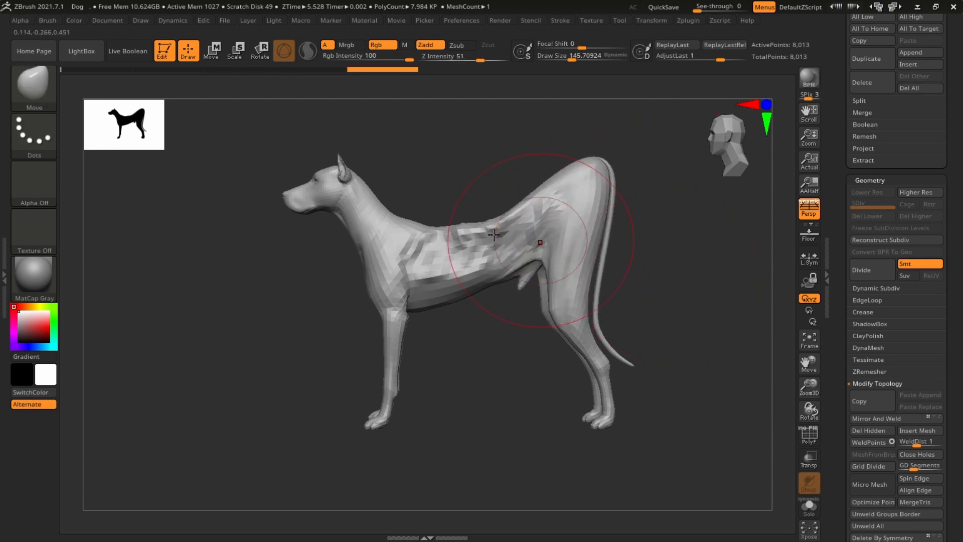
left_click_drag(370, 215, 319, 264)
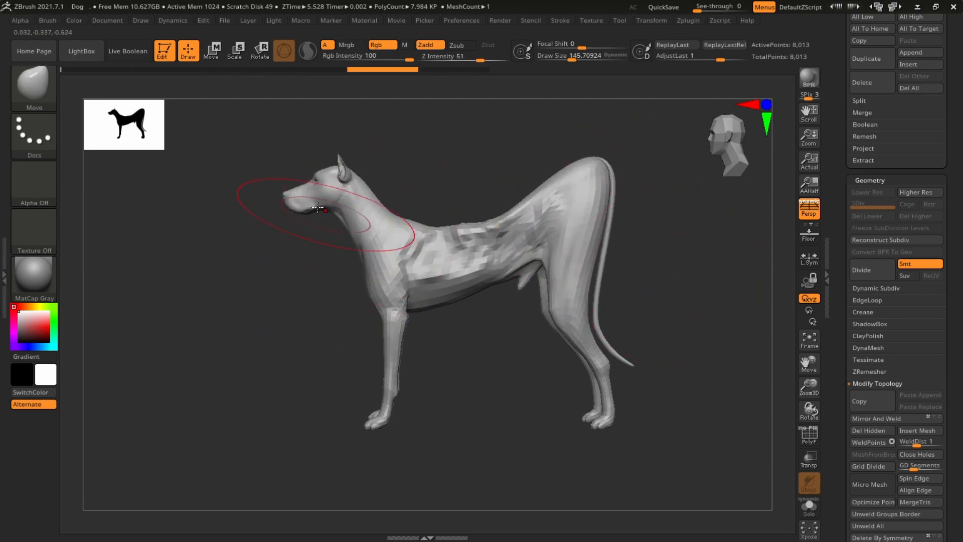
left_click_drag(290, 206, 287, 416)
mouse_move(502, 391)
left_mouse_down()
mouse_move(564, 393)
mouse_move(522, 411)
mouse_move(571, 318)
mouse_move(544, 304)
left_mouse_up()
key("ctrl+z")
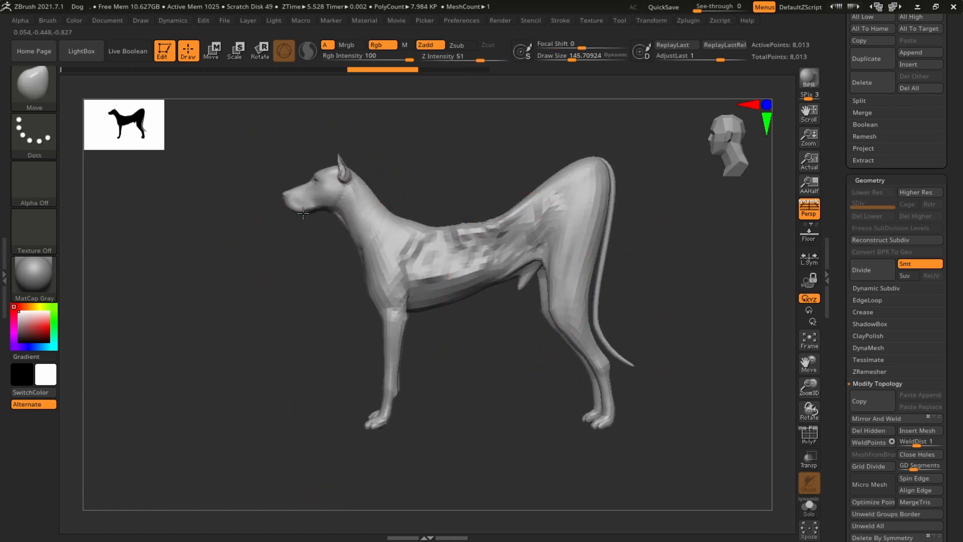
mouse_move(297, 201)
left_mouse_down()
mouse_move(300, 222)
mouse_move(282, 232)
left_mouse_up()
key("ctrl+z")
Reduce the Move brush's draw size to about 48 and stretch the dog's snout into a long, pointed beak.
key("s")
left_click_drag(191, 275, 312, 273)
key("ctrl+z")
key("s")
left_click(501, 247)
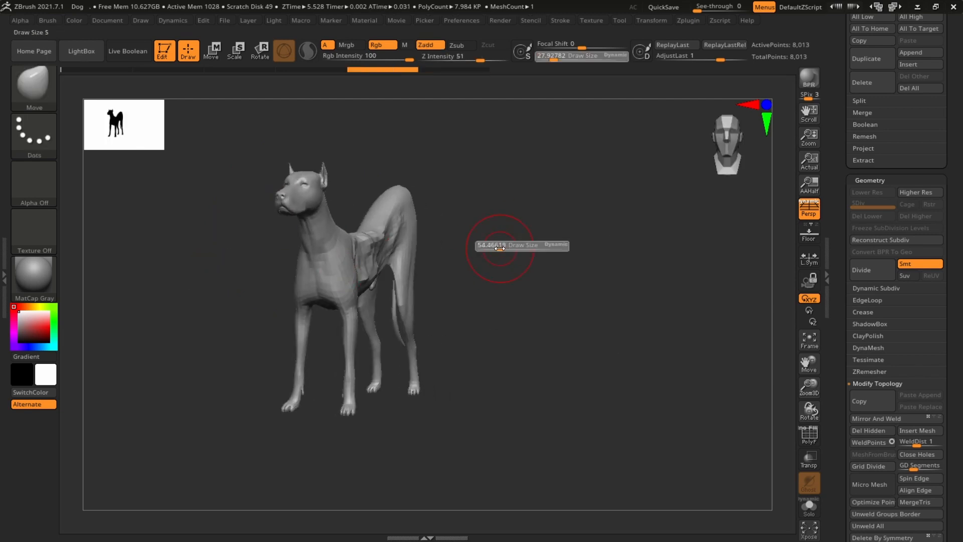
mouse_move(562, 269)
left_mouse_down("alt")
mouse_move(622, 283)
mouse_move(542, 271)
left_mouse_up("alt")
left_click_drag(276, 192, 159, 385)
left_click_drag(461, 341, 420, 290)
key("ctrl")
key("ctrl+z")
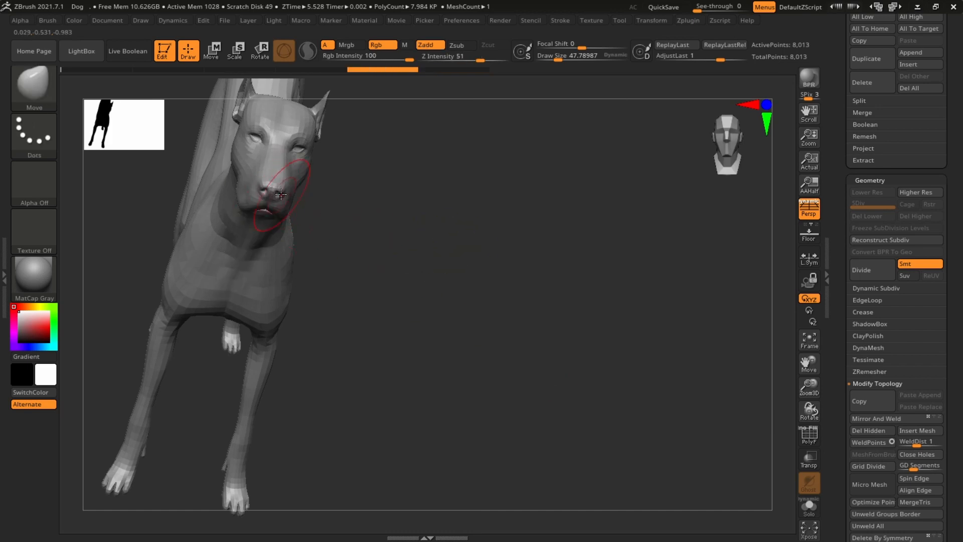
mouse_move(417, 206)
left_mouse_down("alt")
mouse_move(557, 251)
mouse_move(487, 266)
mouse_move(472, 283)
left_mouse_up("alt")
left_click_drag(442, 242, 392, 381)
left_click_drag(578, 321, 656, 293, "shift")
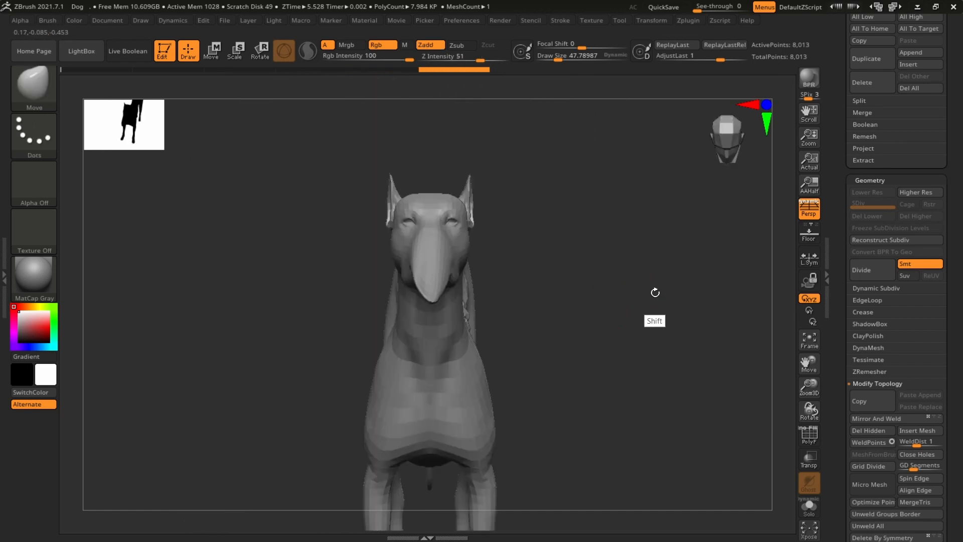
Try to push back and smooth the snout tip with the draw size enlarged to about 81, undoing both strokes.
key("]")
key("]")
key("]")
left_click_drag(434, 261, 432, 241)
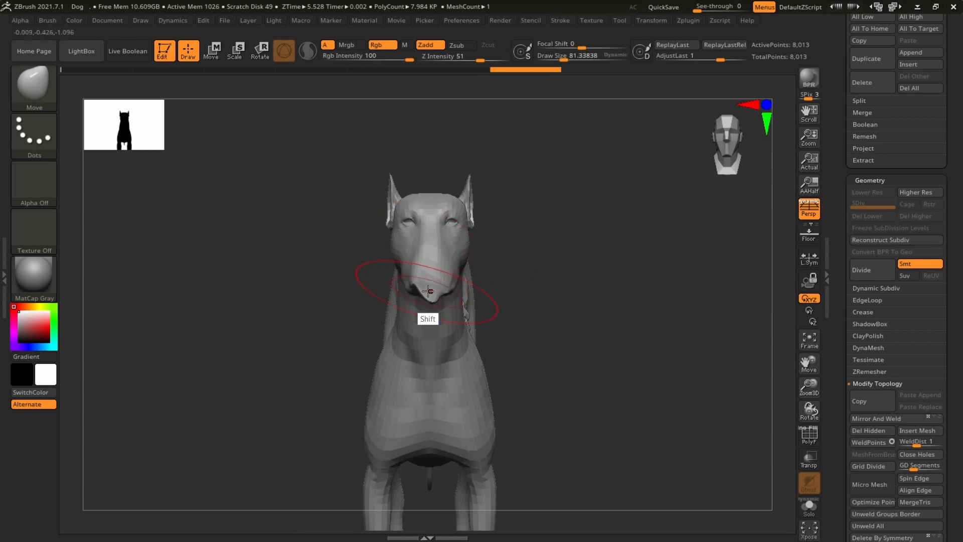
mouse_move(428, 290)
left_mouse_down("shift")
mouse_move(438, 271)
mouse_move(425, 316)
left_mouse_up("shift")
left_click_drag(638, 287, 702, 324, "alt")
left_click_drag(703, 323, 663, 296)
key("ctrl+z")
key("ctrl+z")
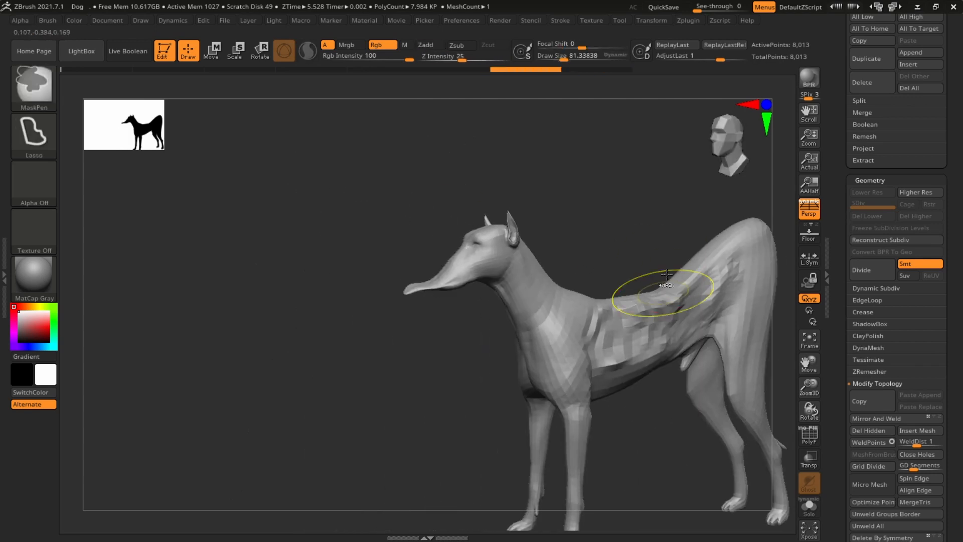
Switch to the SnakeHook brush and dismiss the Sculptris Pro recommendation.
mouse_move(604, 188)
left_mouse_down("alt")
mouse_move(469, 155)
mouse_move(498, 147)
left_mouse_up("alt")
left_click_drag(748, 316, 736, 288, "shift")
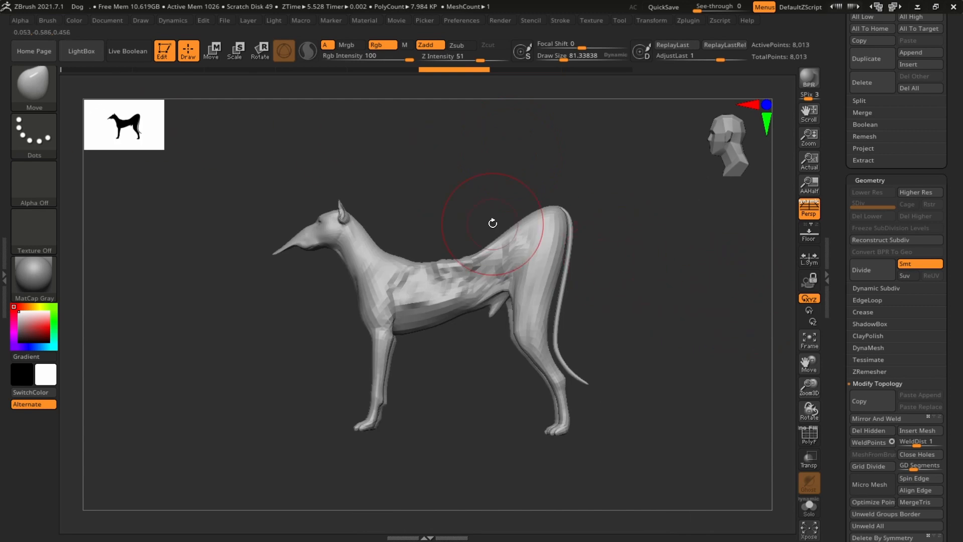
key("b")
key("s")
key("h")
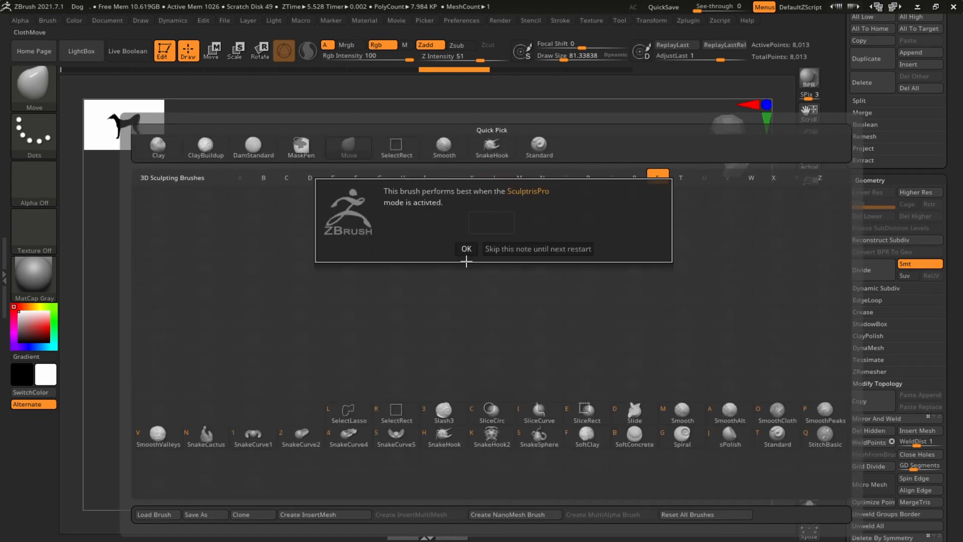
left_click(468, 249)
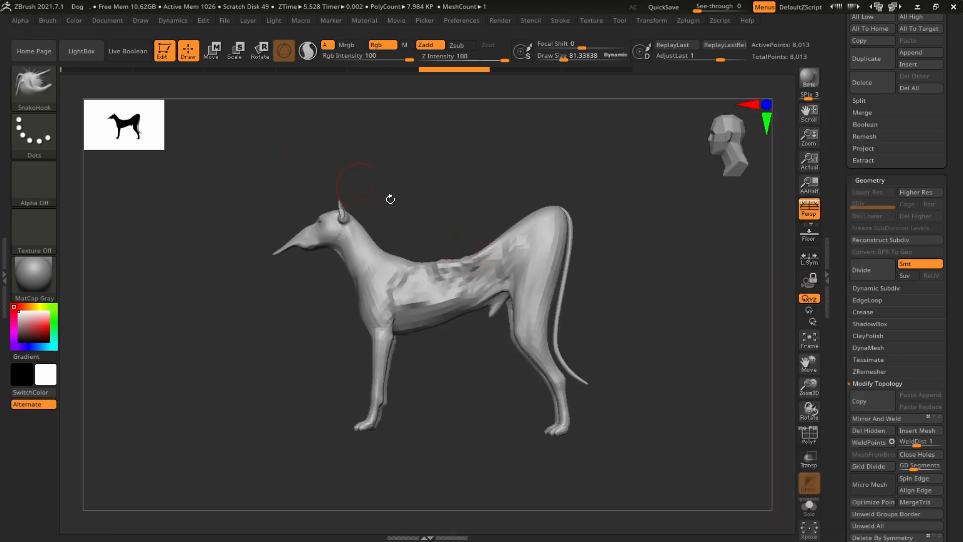
Try to pull the rump outward with the SnakeHook brush without Sculptris Pro.
left_click_drag(553, 217, 672, 155)
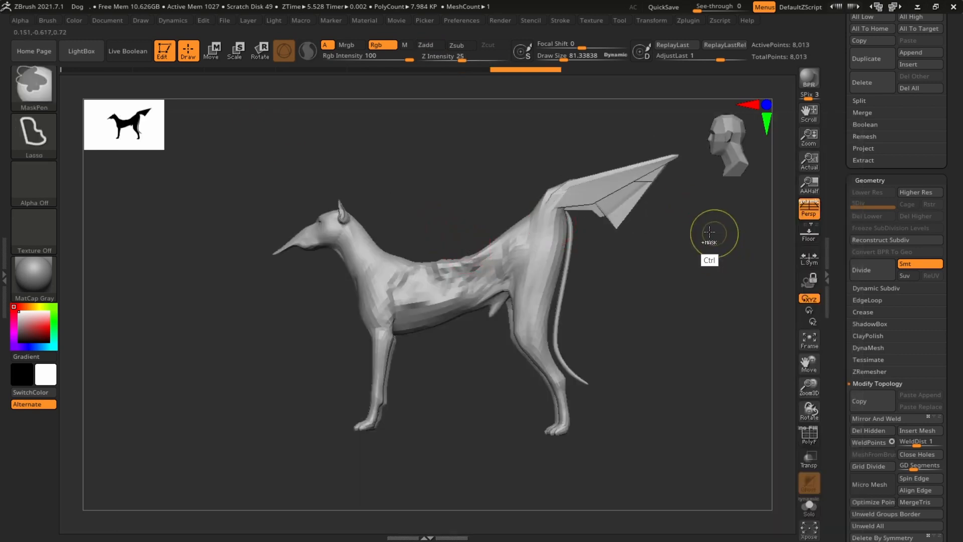
key("ctrl+z")
left_click_drag(709, 231, 560, 288)
mouse_move(479, 283)
left_mouse_down()
mouse_move(467, 226)
mouse_move(648, 236)
mouse_move(638, 279)
left_mouse_up()
key("ctrl+z")
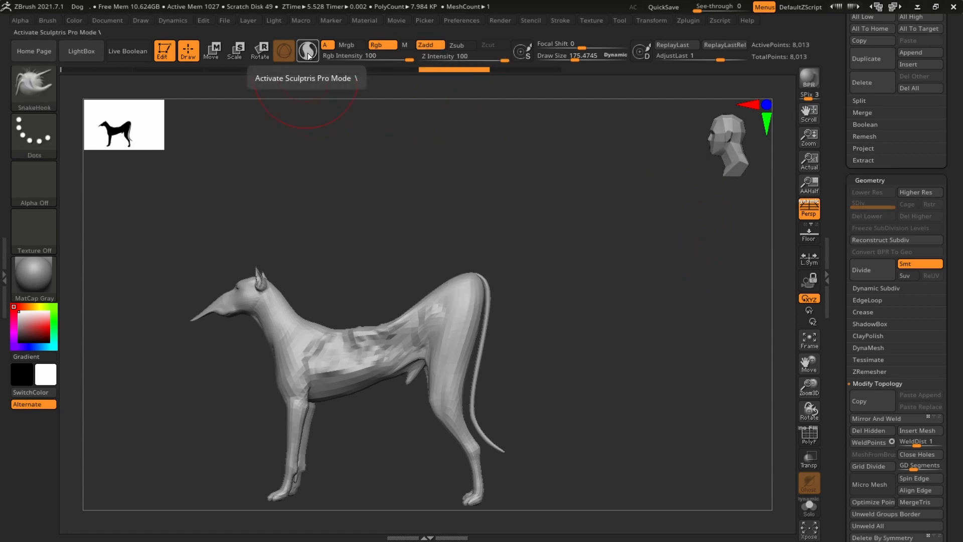
Activate Sculptris Pro and use SnakeHook at a draw size of about 175 to pull the rump into a curling trunk and the thigh downward.
left_click(308, 52)
mouse_move(474, 290)
left_mouse_down()
mouse_move(523, 219)
mouse_move(603, 213)
mouse_move(620, 223)
left_mouse_up()
left_click_drag(695, 308, 558, 255)
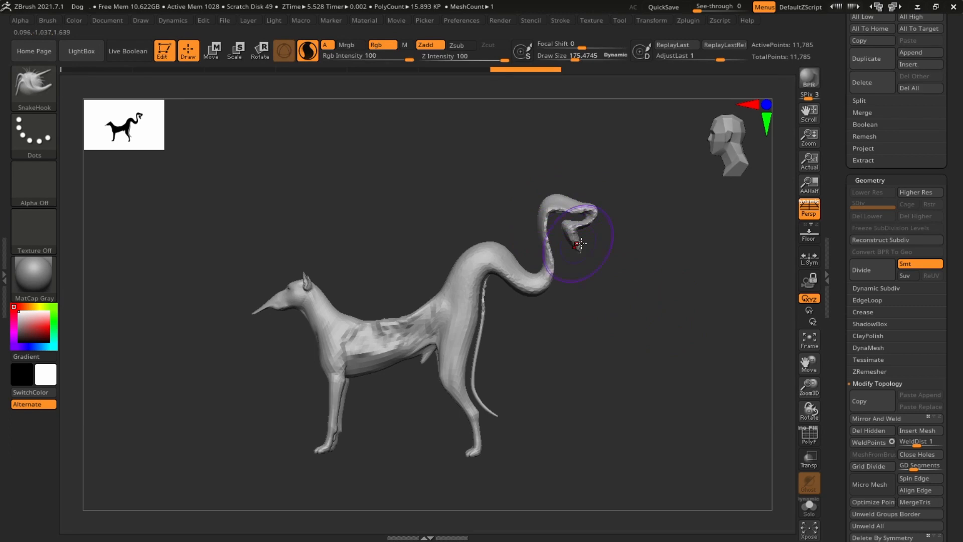
left_click_drag(667, 356, 698, 335, "alt")
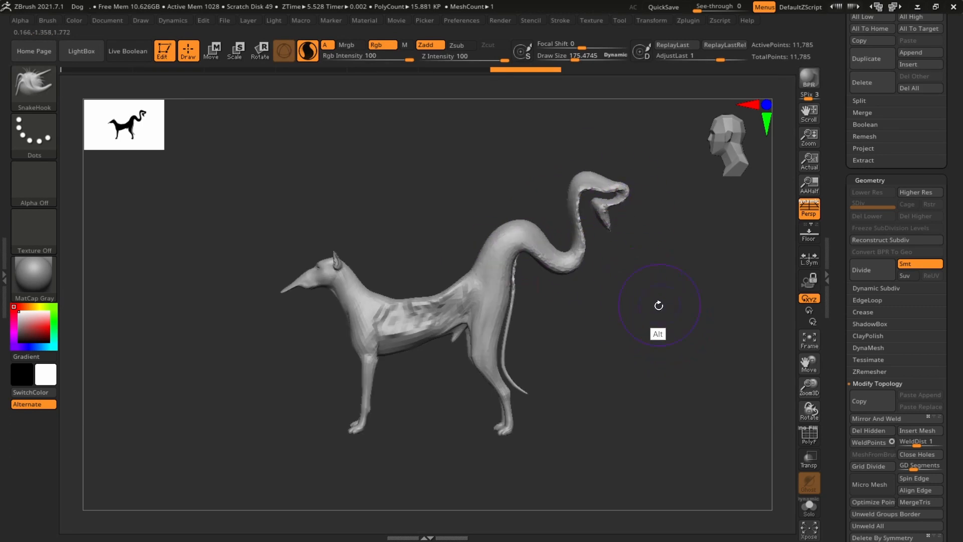
left_click_drag(659, 306, 664, 313, "alt")
left_click_drag(652, 371, 713, 394, "alt")
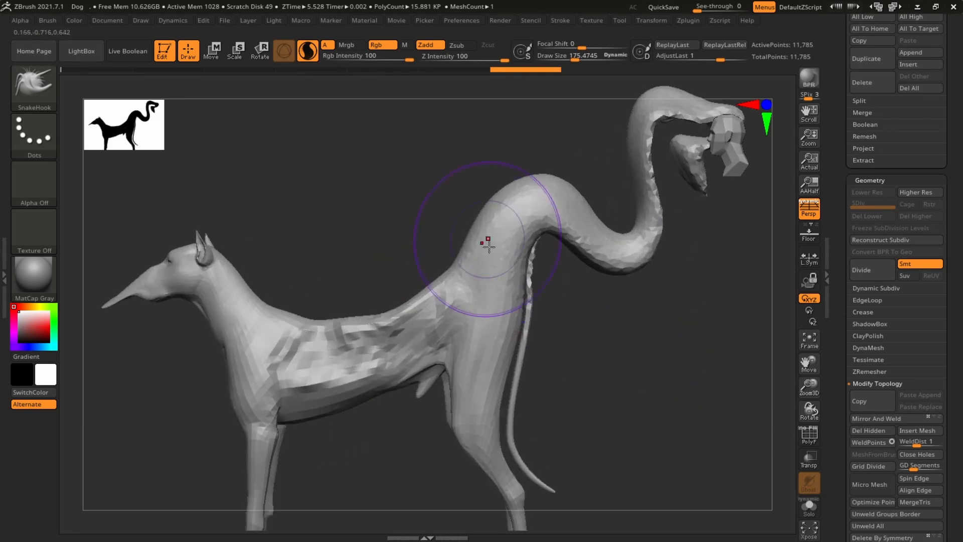
left_click_drag(477, 281, 434, 449)
left_click_drag(600, 402, 616, 350, "alt")
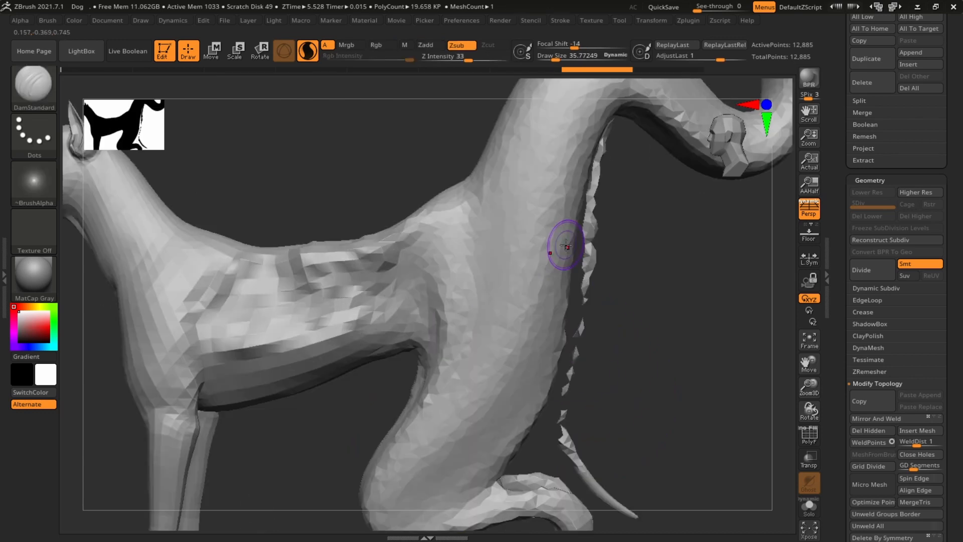
key("b")
key("s")
key("l")
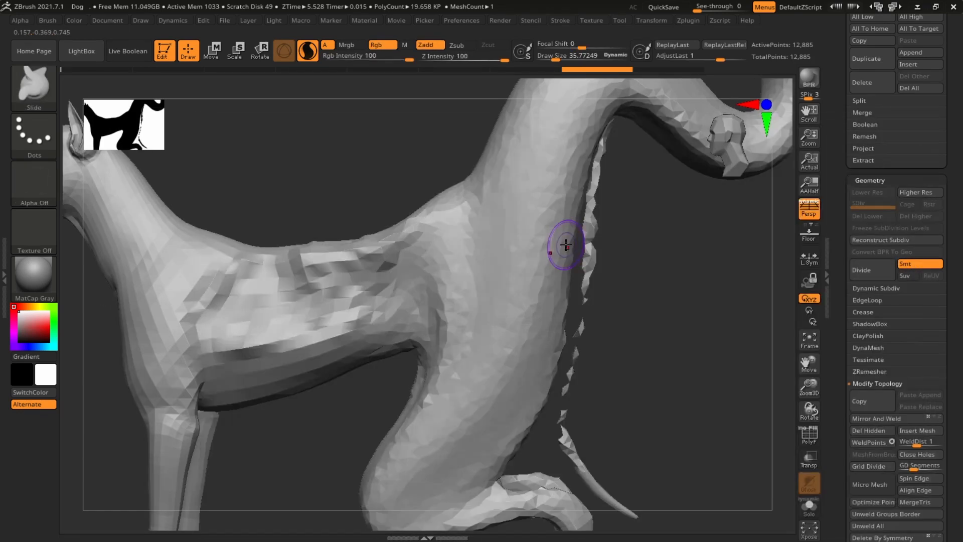
key("b")
key("d")
key("s")
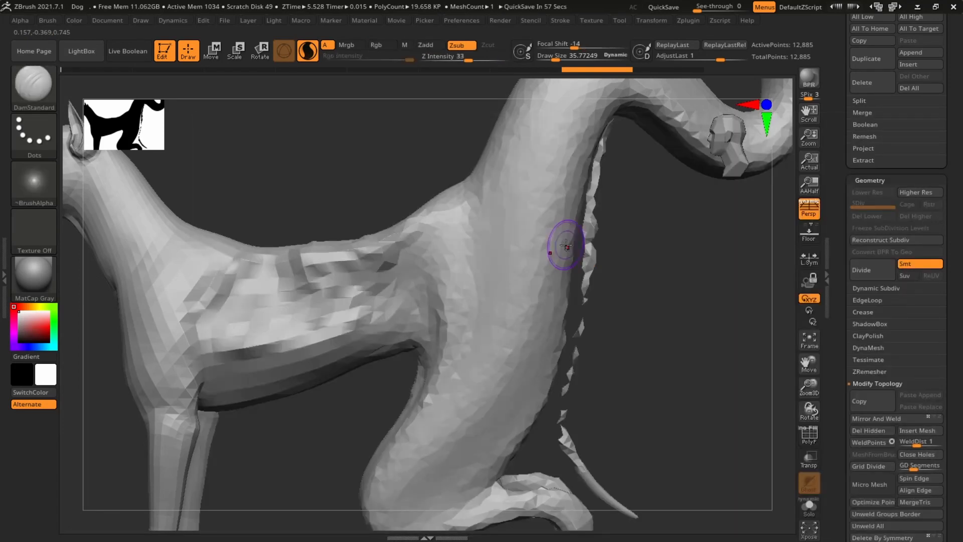
Carve several long, parallel grooves down the thigh with the DamStandard brush at a draw size of about 36.
key("b")
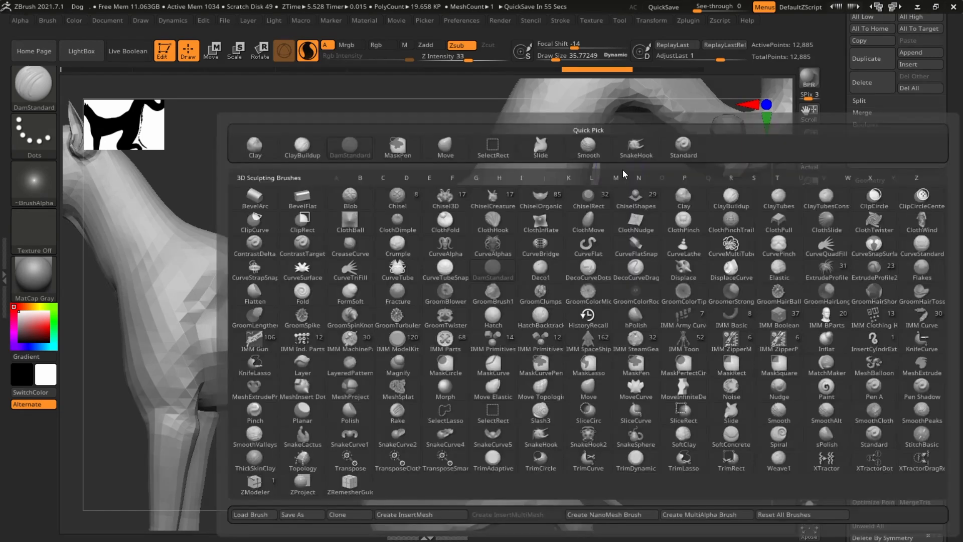
key("d")
key("s")
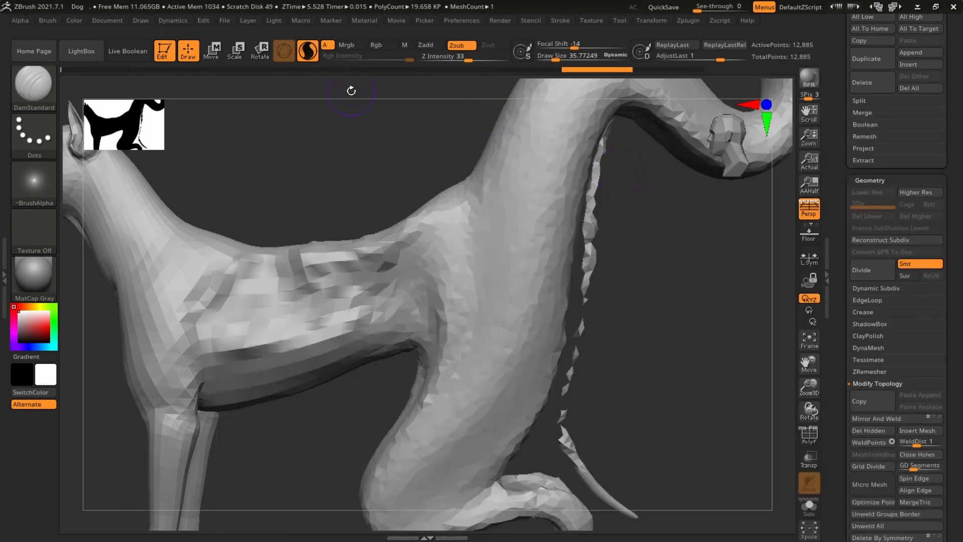
left_click_drag(561, 161, 462, 415)
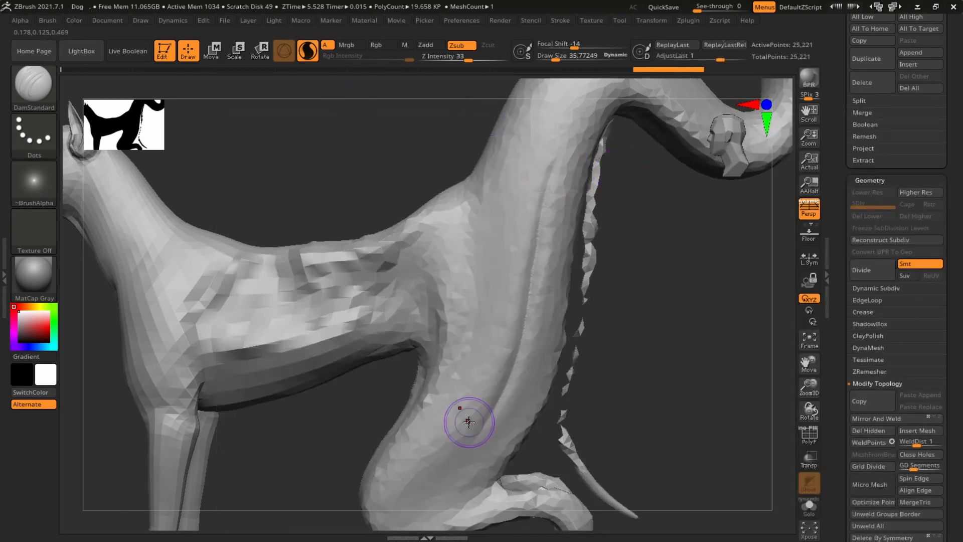
left_click_drag(544, 163, 453, 444)
left_click_drag(742, 271, 740, 314, "alt")
left_click_drag(529, 175, 469, 414)
mouse_move(571, 230)
left_mouse_down()
mouse_move(540, 369)
mouse_move(496, 488)
left_mouse_up()
left_click_drag(702, 329, 714, 277, "alt")
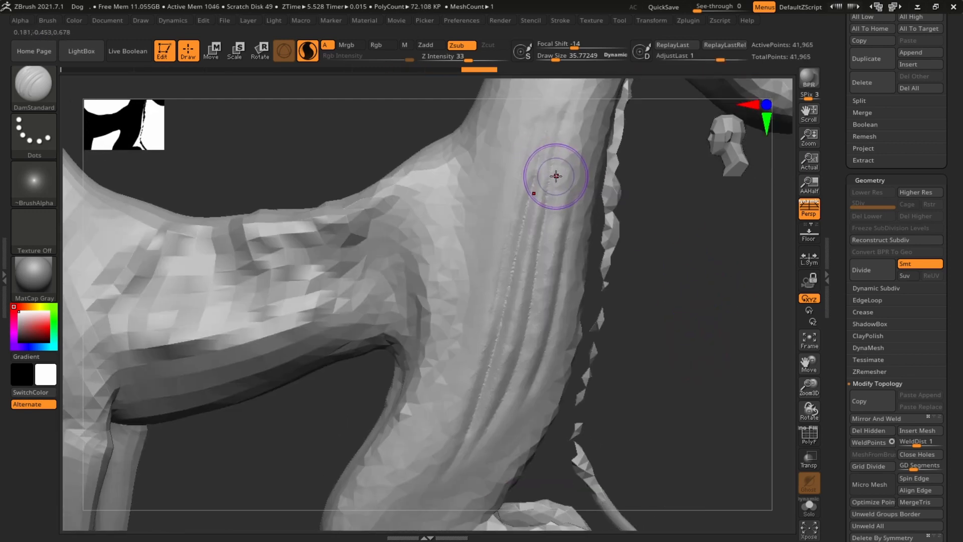
Carve one more long groove down the thigh and add inverted DamStandard strokes beside the grooves.
left_click_drag(555, 140, 522, 413)
mouse_move(528, 255)
left_mouse_down("alt")
mouse_move(507, 368)
mouse_move(464, 438)
left_mouse_up("alt")
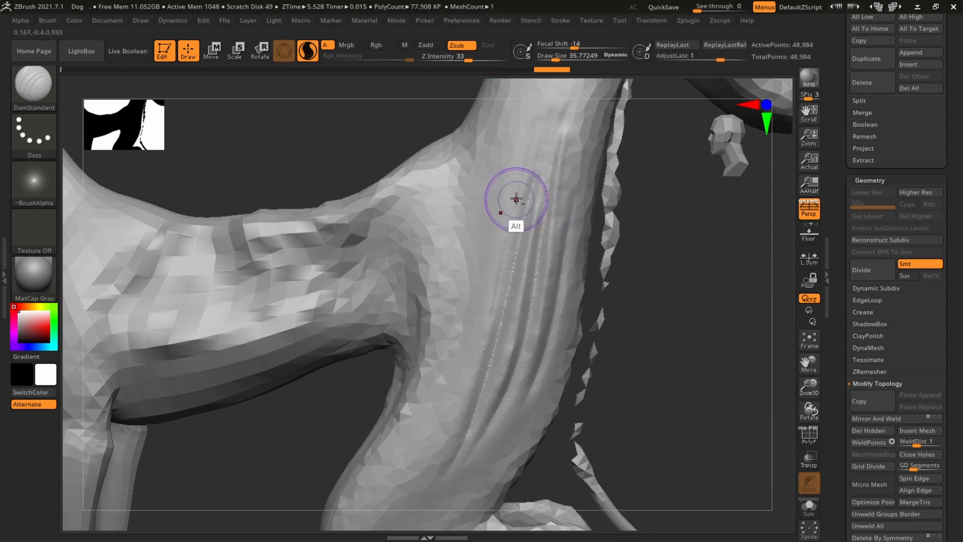
mouse_move(518, 197)
left_mouse_down("alt")
mouse_move(483, 329)
mouse_move(434, 443)
left_mouse_up("alt")
left_click_drag(693, 330, 671, 293, "alt")
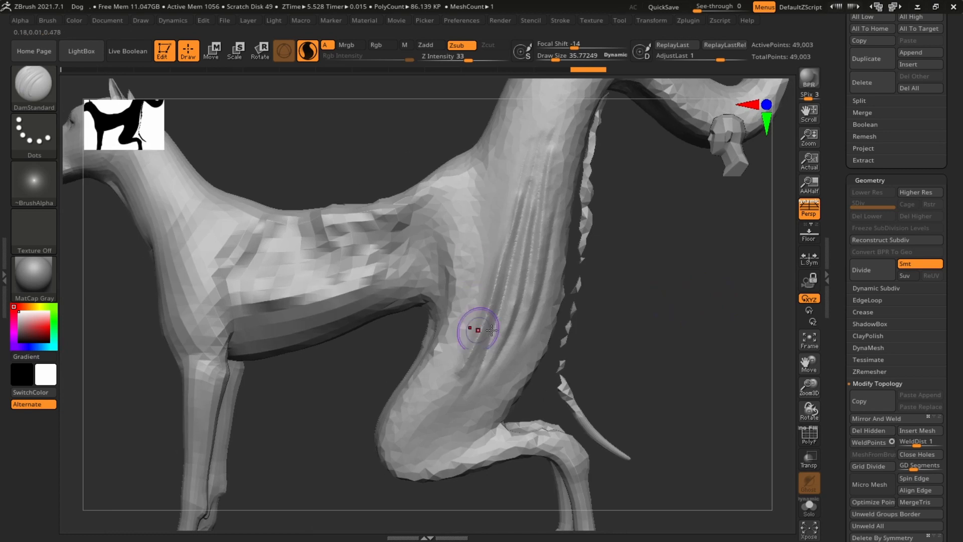
left_click_drag(621, 269, 639, 261, "alt")
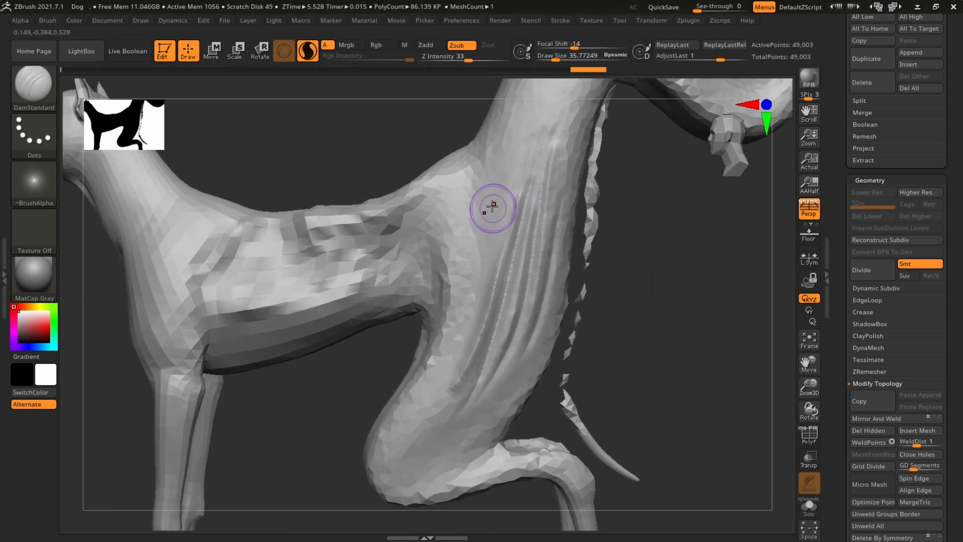
Carve wavy zigzag grooves down the front and middle of the thigh.
mouse_move(513, 144)
left_mouse_down()
mouse_move(479, 198)
mouse_move(469, 349)
left_mouse_up()
left_click_drag(650, 274, 649, 231, "alt")
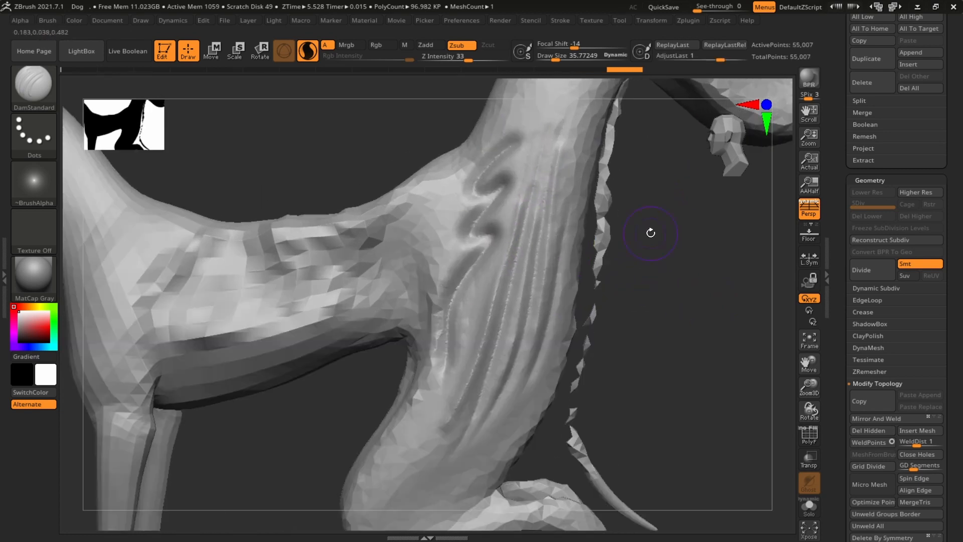
mouse_move(690, 289)
left_mouse_down("alt")
mouse_move(699, 231)
mouse_move(689, 231)
left_mouse_up("alt")
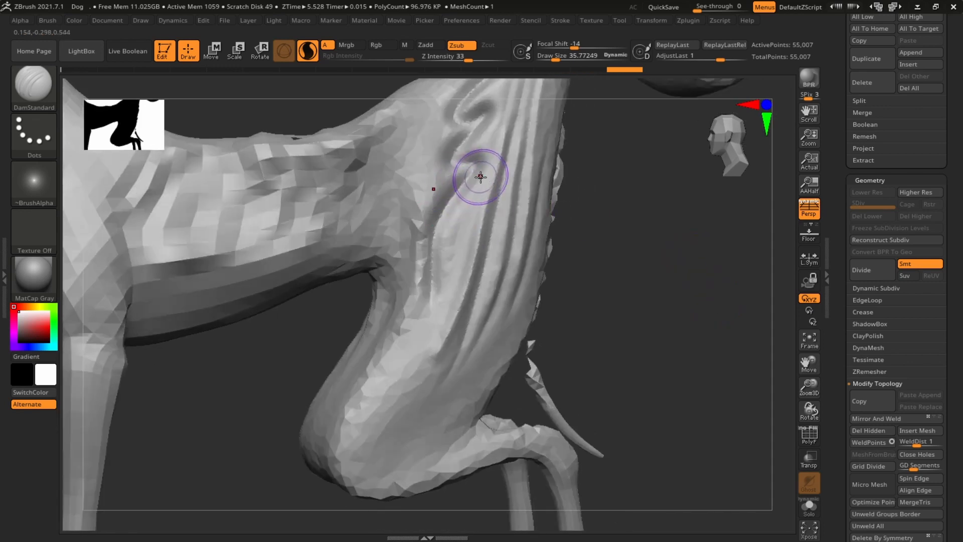
mouse_move(482, 182)
left_mouse_down()
mouse_move(454, 262)
mouse_move(435, 396)
mouse_move(466, 422)
left_mouse_up()
left_click_drag(648, 301, 667, 282)
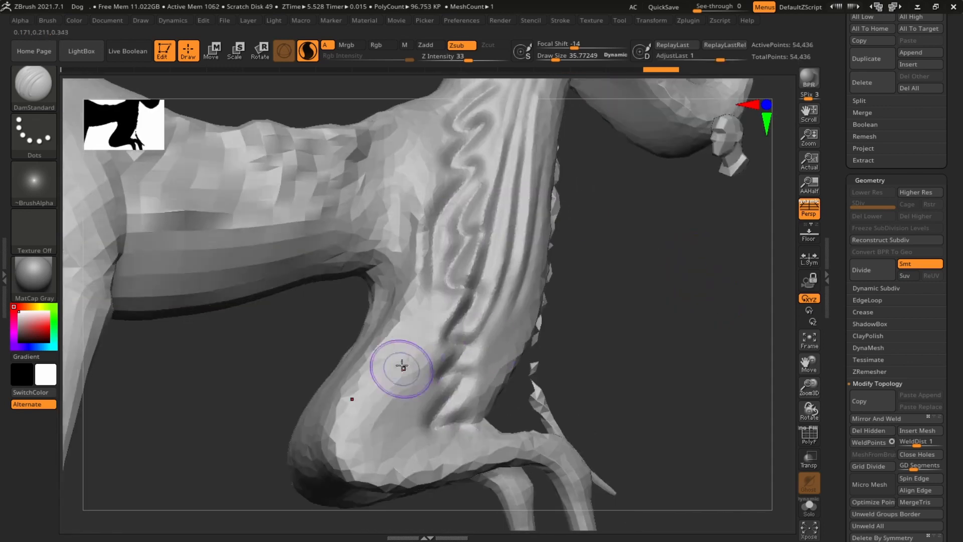
Carve curling, wavy grooves over the lower thigh near the knee and frame the whole dog.
mouse_move(424, 343)
left_mouse_down()
mouse_move(372, 398)
mouse_move(402, 442)
mouse_move(441, 411)
left_mouse_up()
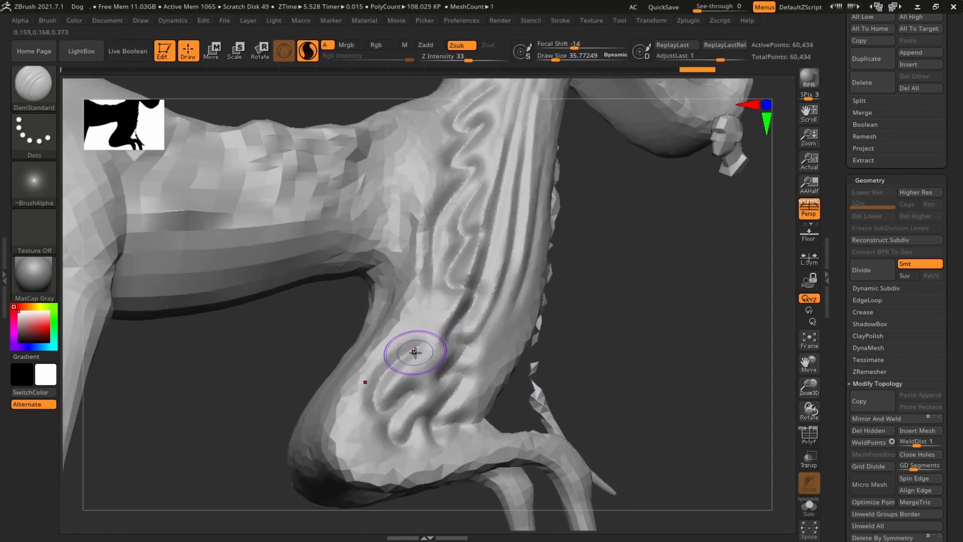
mouse_move(425, 356)
left_mouse_down()
mouse_move(373, 406)
mouse_move(427, 395)
mouse_move(420, 458)
mouse_move(477, 467)
left_mouse_up()
key("f")
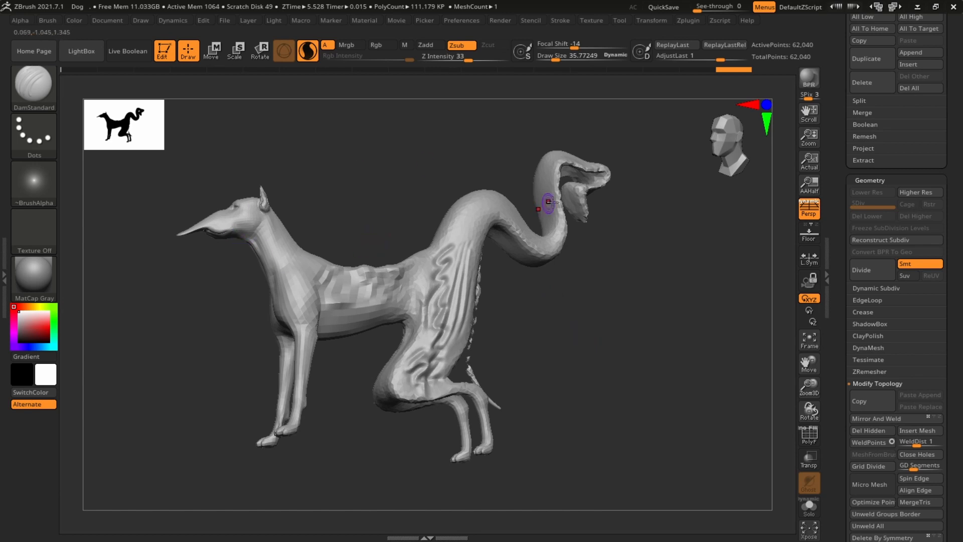
left_click_drag(707, 303, 713, 347)
left_click_drag(851, 167, 867, 218)
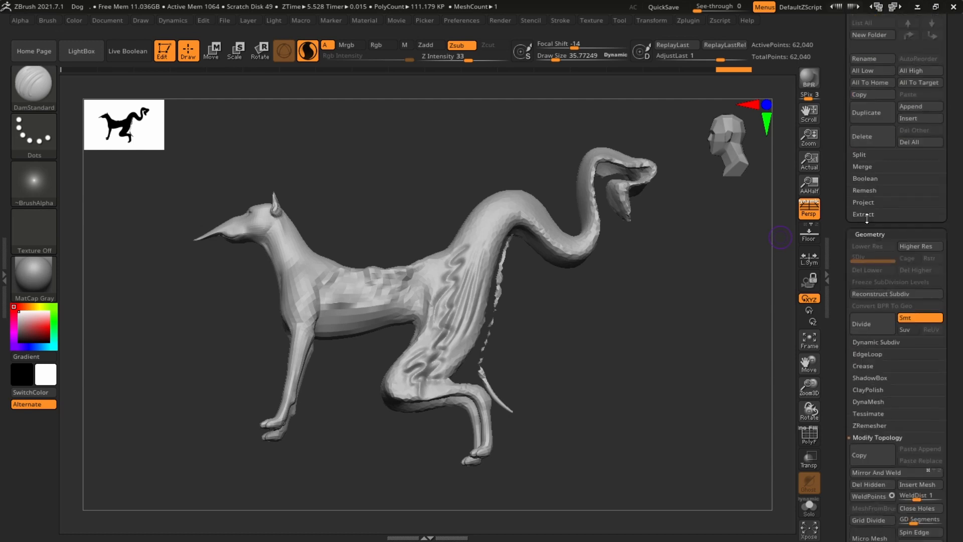
Raise the subtool list's visible count to 9 and on to 24.
left_click_drag(854, 260, 894, 198)
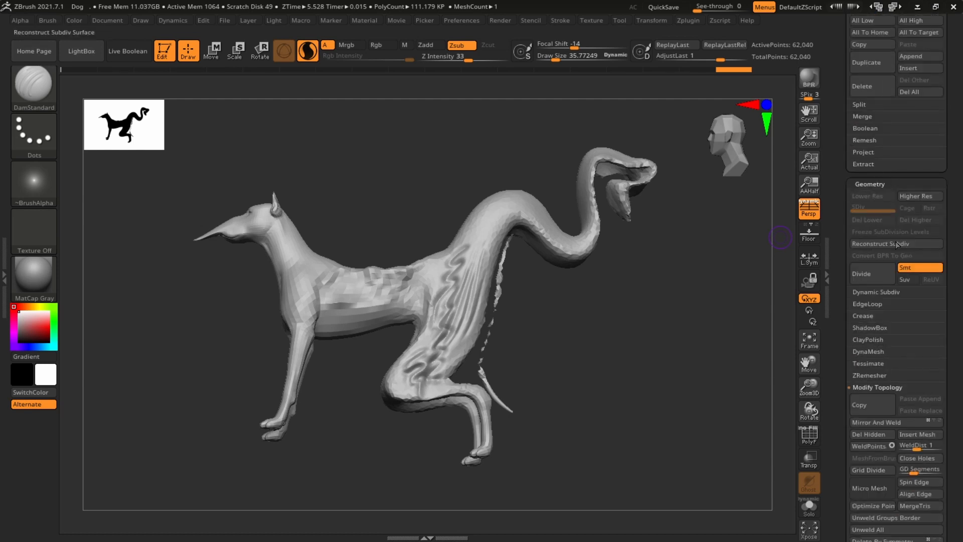
scroll(868, 304, "down", 4)
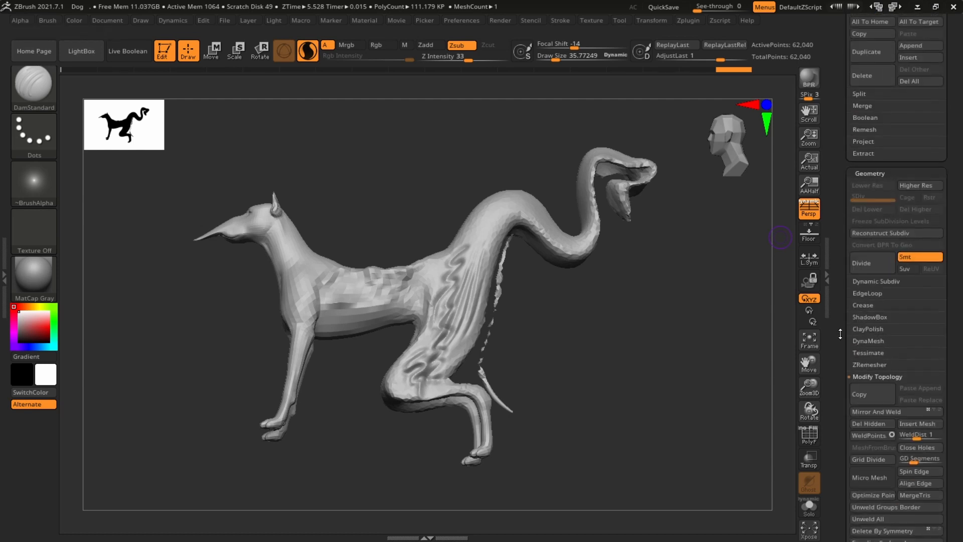
scroll(846, 399, "up", 10)
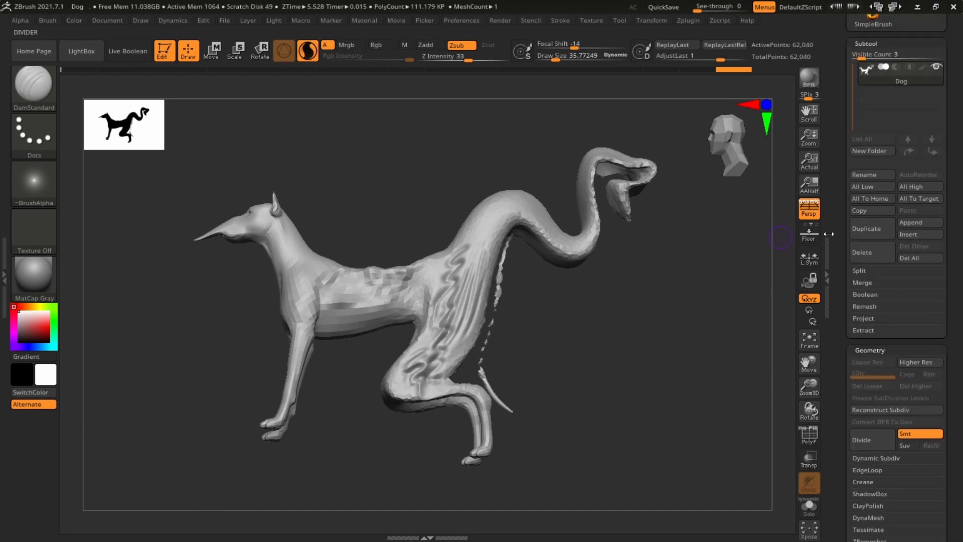
left_click_drag(711, 320, 727, 314, "alt")
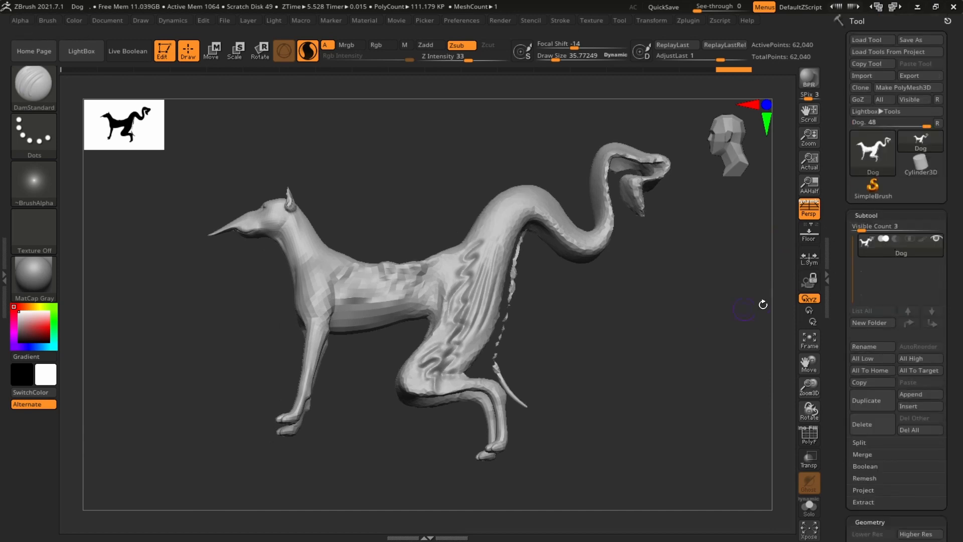
left_click_drag(868, 229, 883, 228)
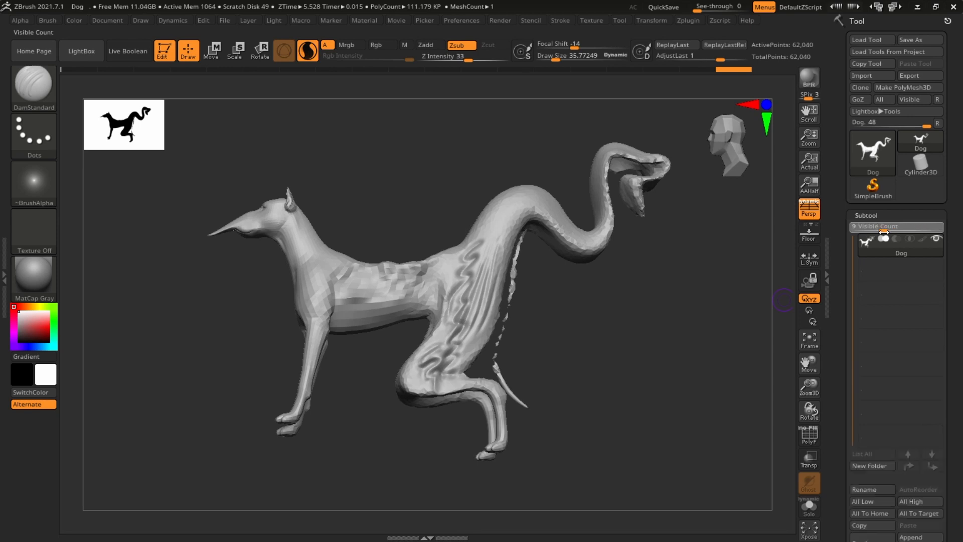
scroll(876, 136, "down", 4)
mouse_move(884, 128)
left_mouse_down()
mouse_move(931, 125)
mouse_move(892, 129)
left_mouse_up()
left_click(861, 128)
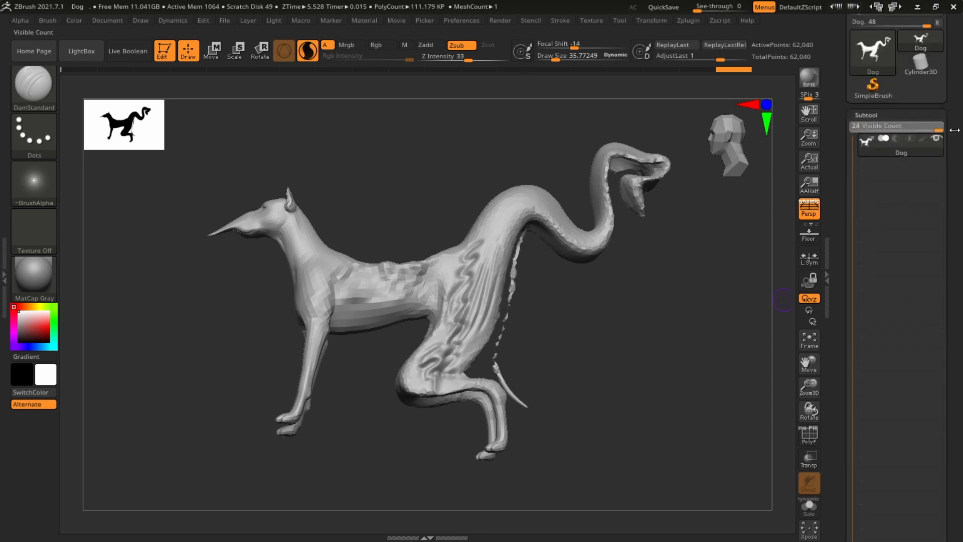
left_click_drag(955, 130, 956, 133)
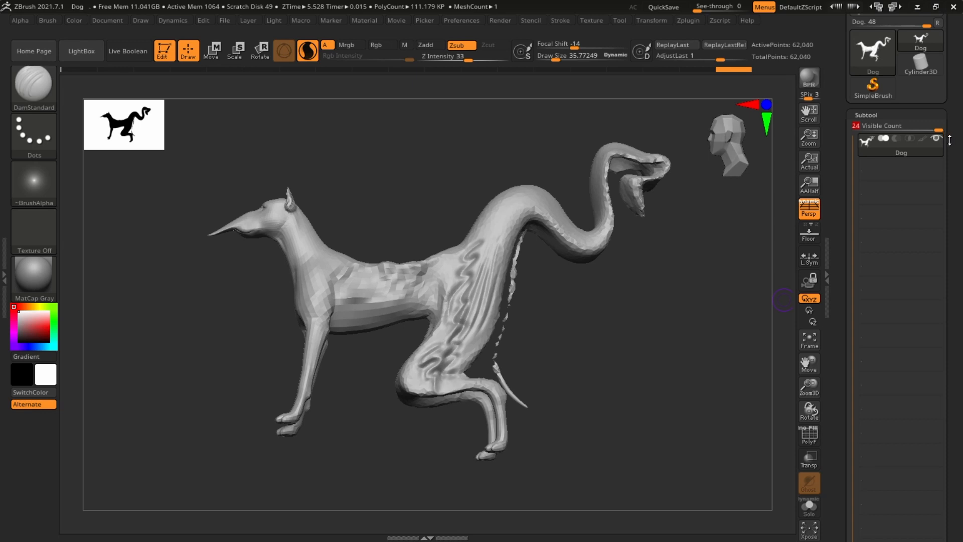
mouse_move(939, 129)
left_mouse_down()
mouse_move(871, 128)
mouse_move(940, 129)
left_mouse_up()
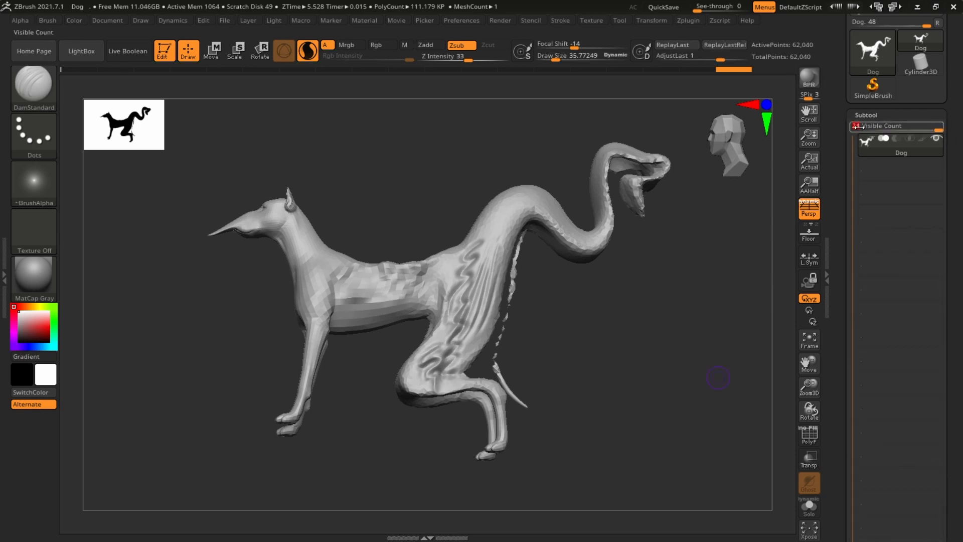
Lower the subtool list's visible count to 1.
mouse_move(864, 147)
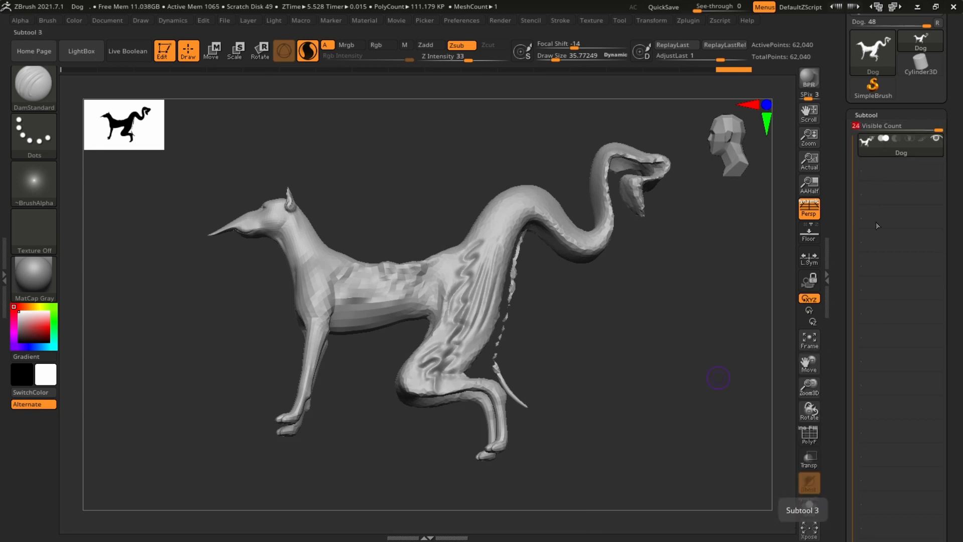
mouse_move(845, 452)
left_mouse_down()
mouse_move(836, 302)
mouse_move(830, 459)
left_mouse_up()
left_click_drag(935, 141, 852, 139)
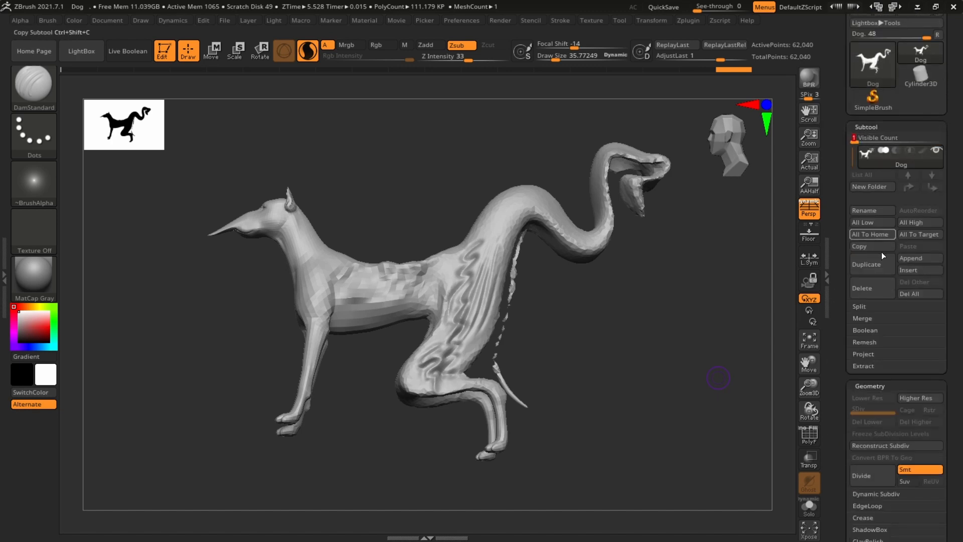
scroll(868, 266, "up", 2)
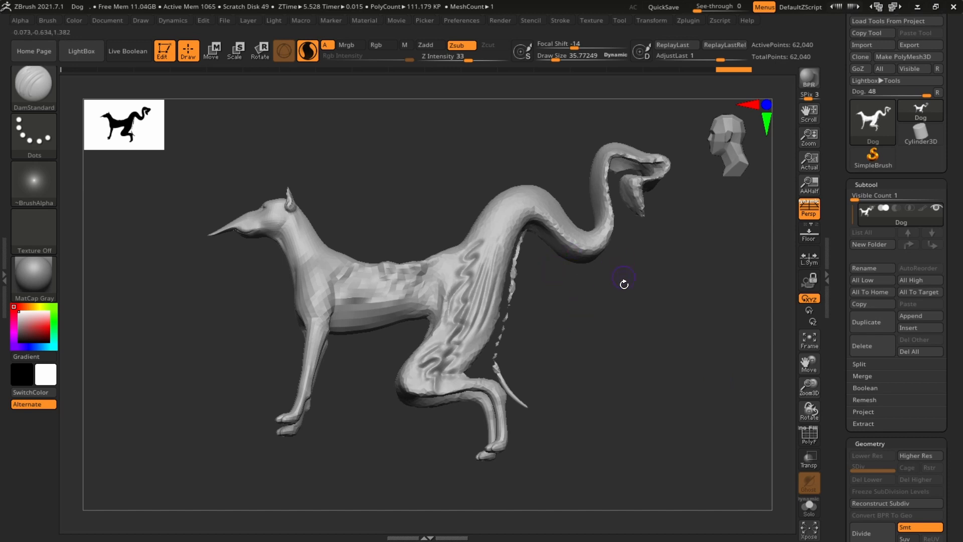
scroll(897, 296, "up", 1)
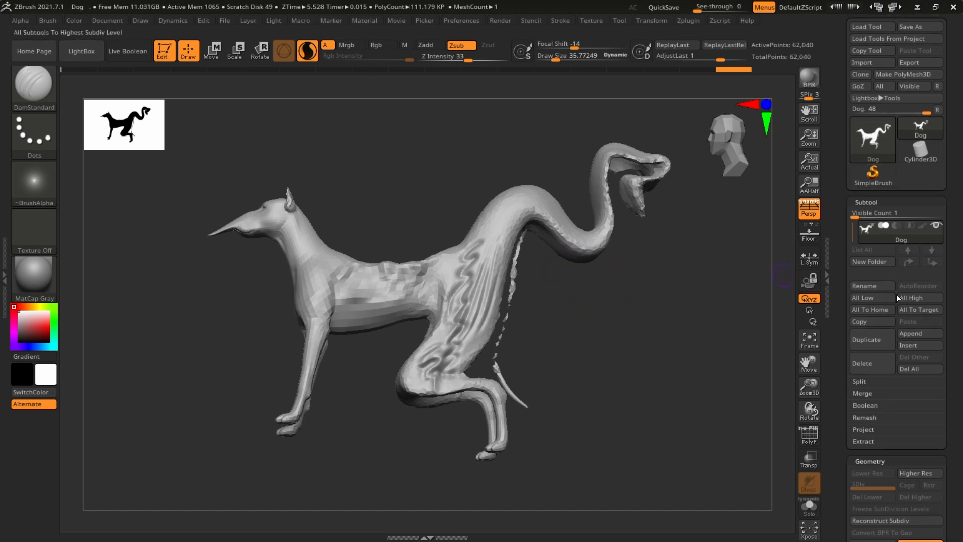
Append a Sphere3D subtool, set the visible count to 5 and select the new sphere.
left_click(916, 334)
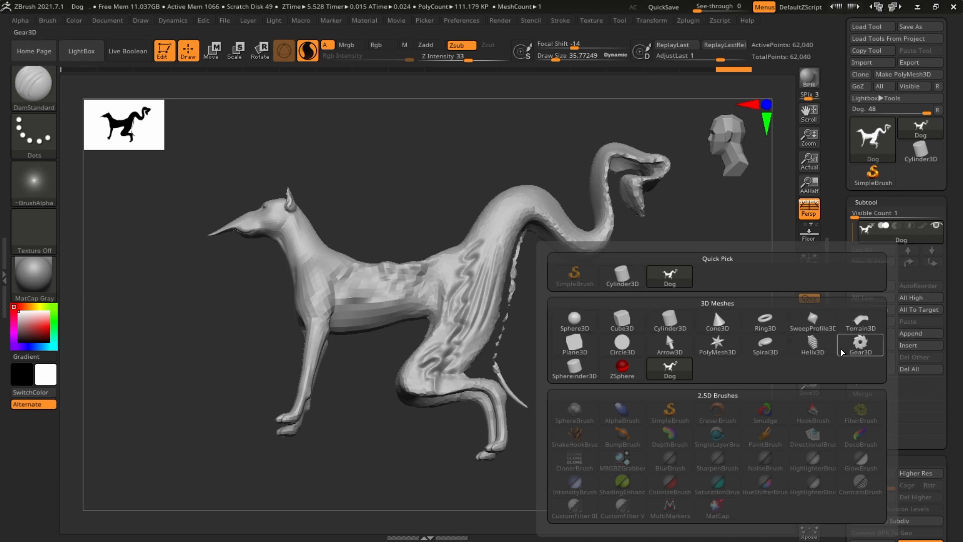
left_click(941, 335)
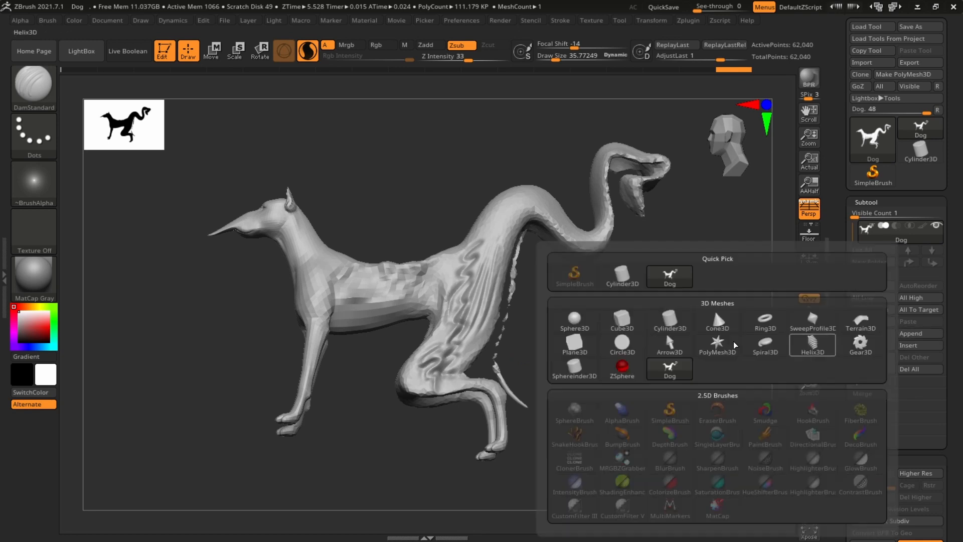
left_click(578, 324)
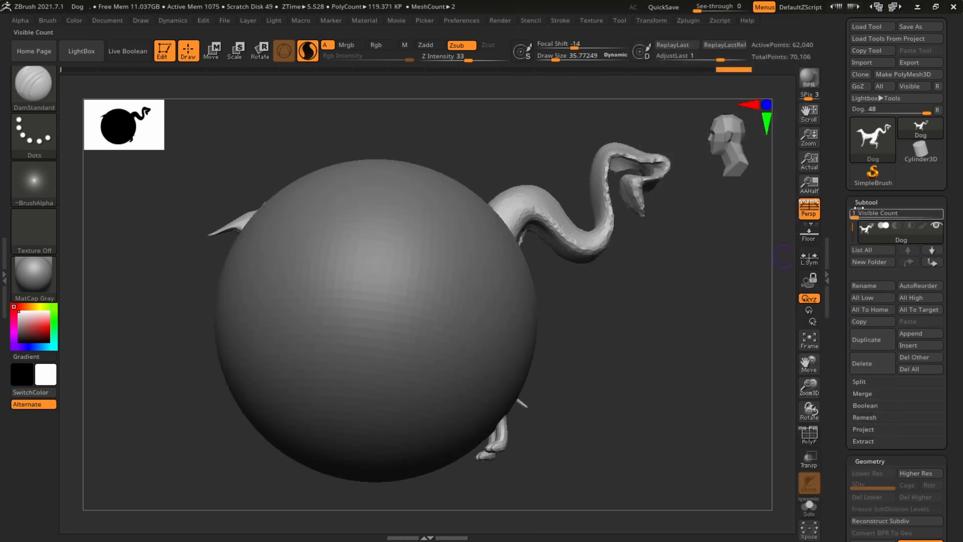
left_click_drag(859, 209, 876, 214)
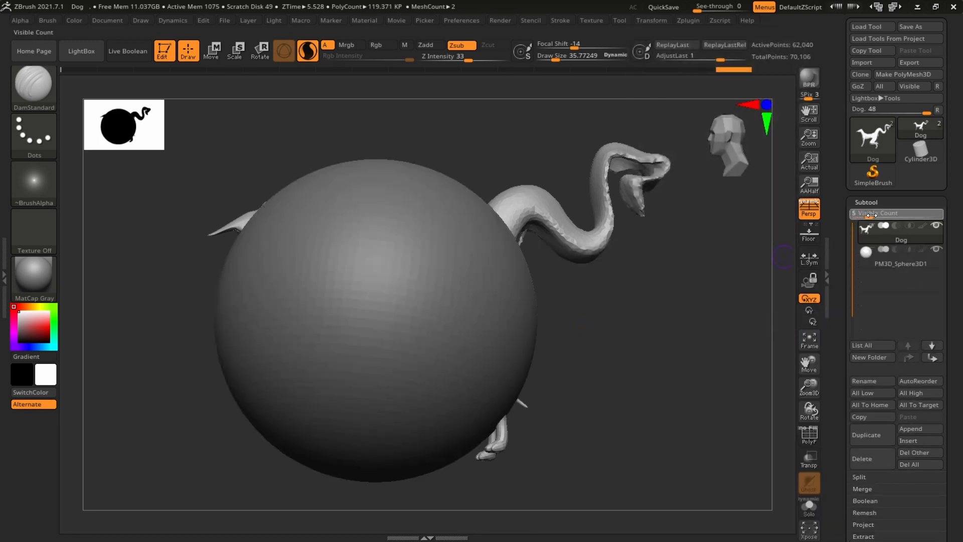
left_click(894, 259)
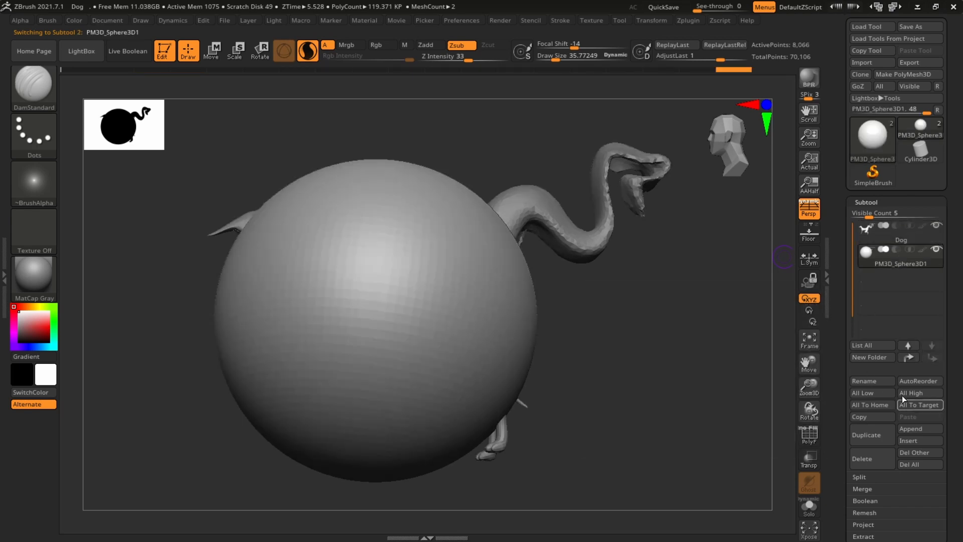
Append Cube3D, Cylinder3D and Cone3D as subtools and set the subtool list's visible count to 10.
left_click(921, 429)
left_click(622, 320)
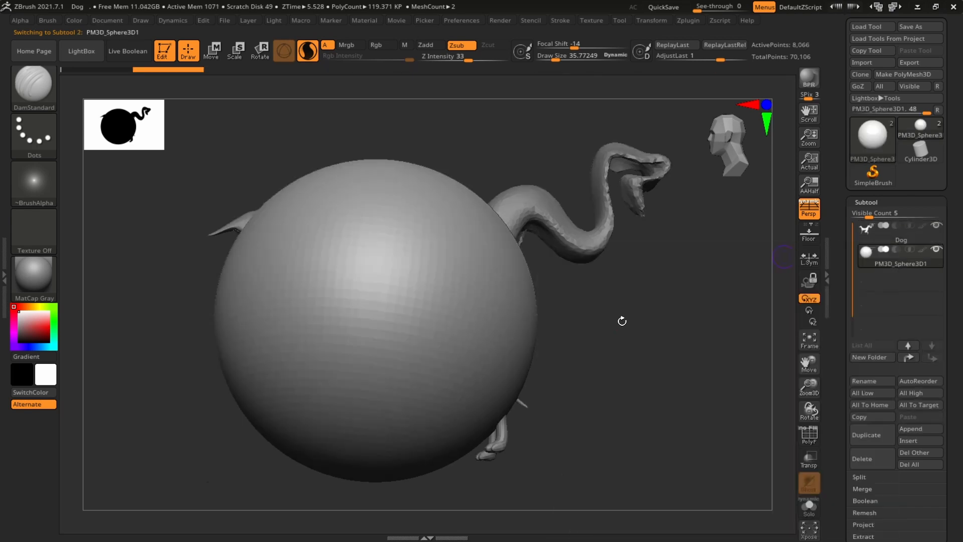
left_click(917, 430)
left_click(671, 321)
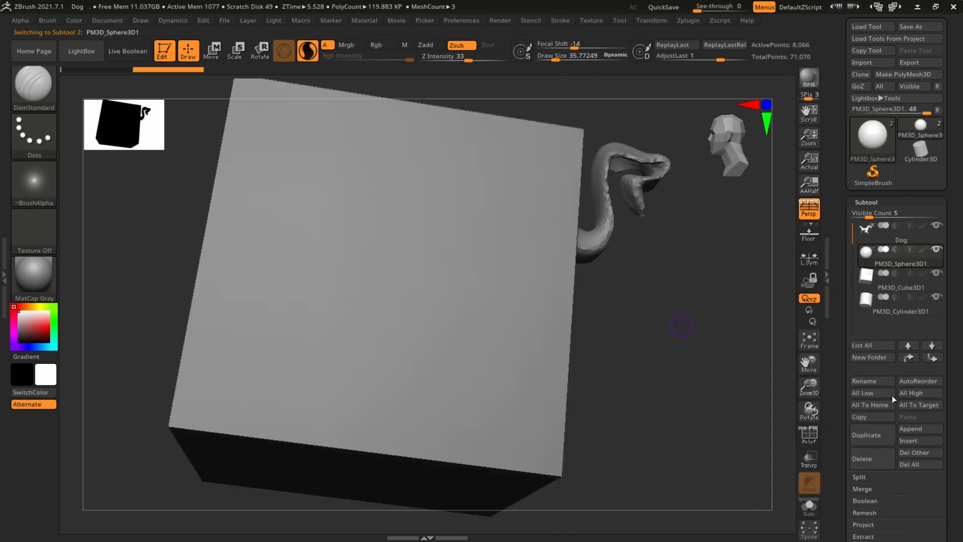
left_click(920, 431)
left_click(720, 321)
left_click_drag(756, 329, 714, 317, "alt")
left_click(887, 214)
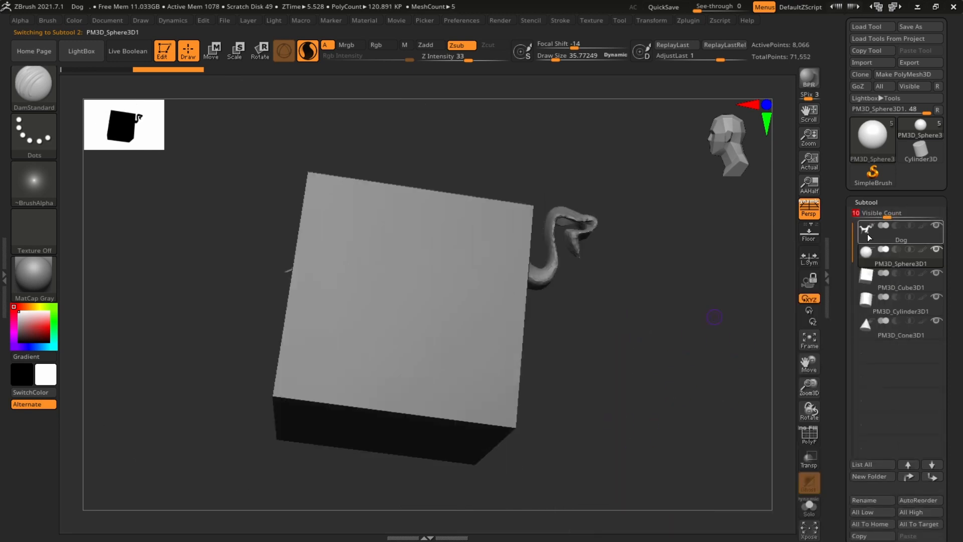
Delete the cone subtool and duplicate the cylinder subtool.
left_click(871, 327)
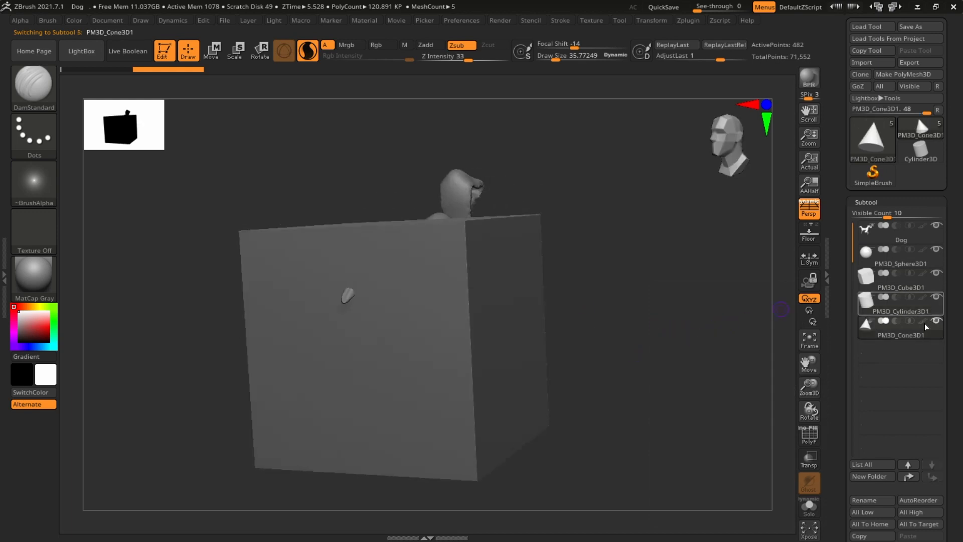
scroll(852, 372, "down", 3)
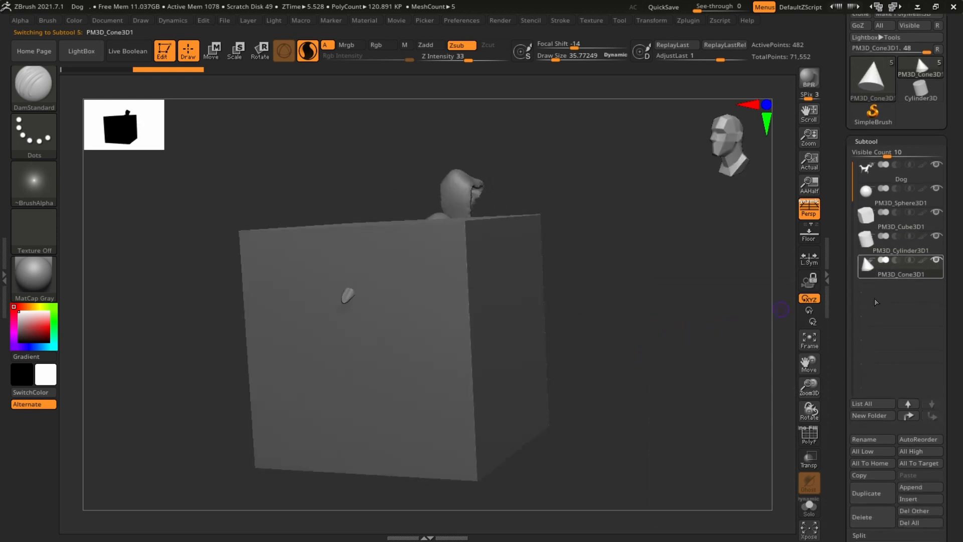
left_click(856, 523)
left_click(760, 524)
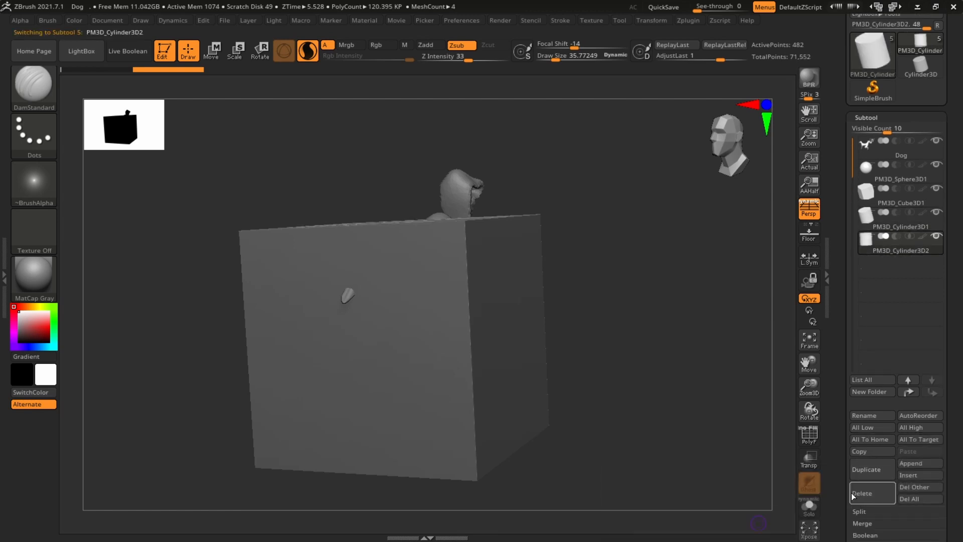
Duplicate the sphere subtool.
left_click_drag(849, 482, 845, 445)
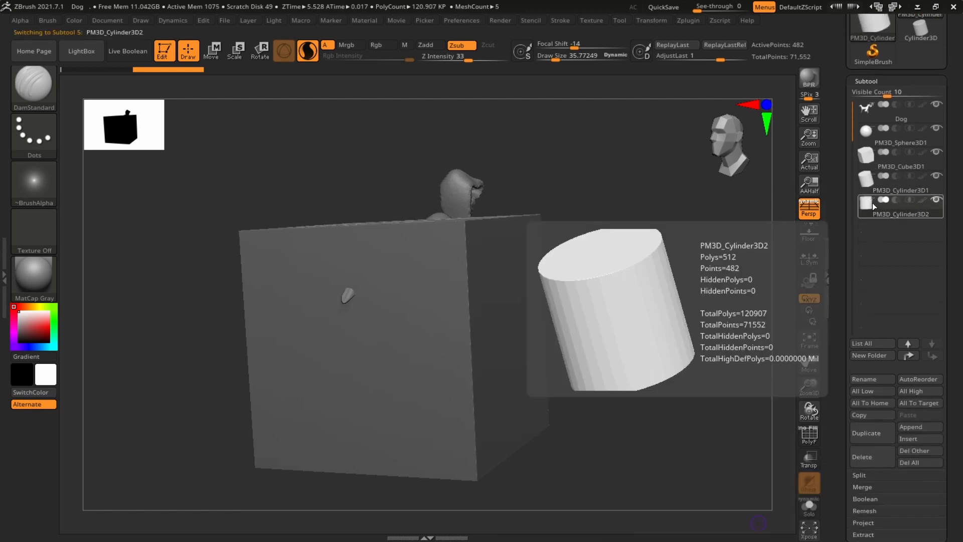
left_click_drag(841, 384, 841, 366)
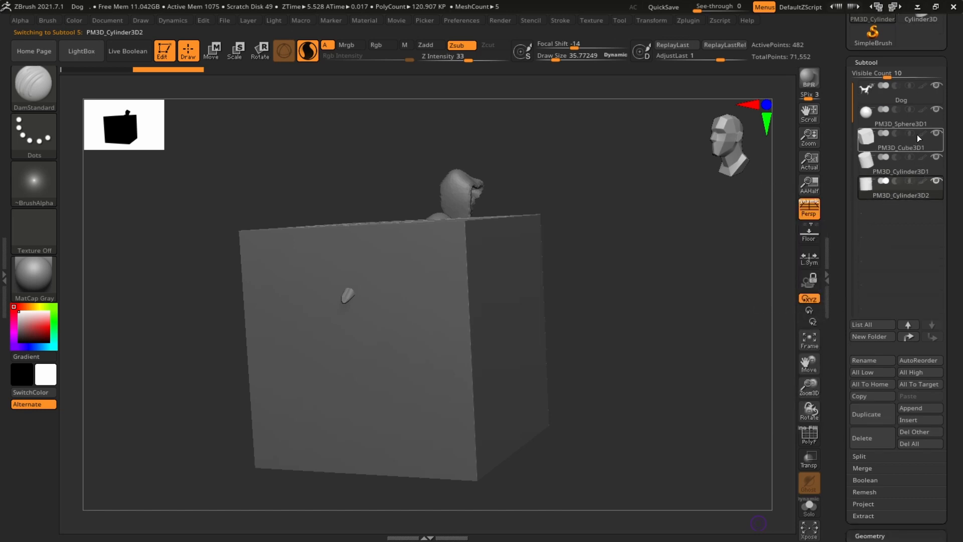
left_click(871, 113)
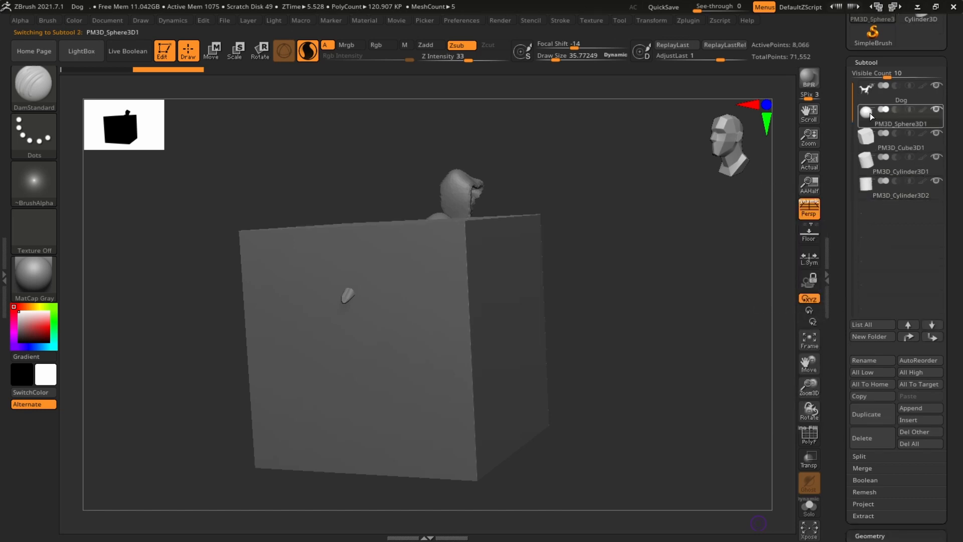
left_click(872, 415)
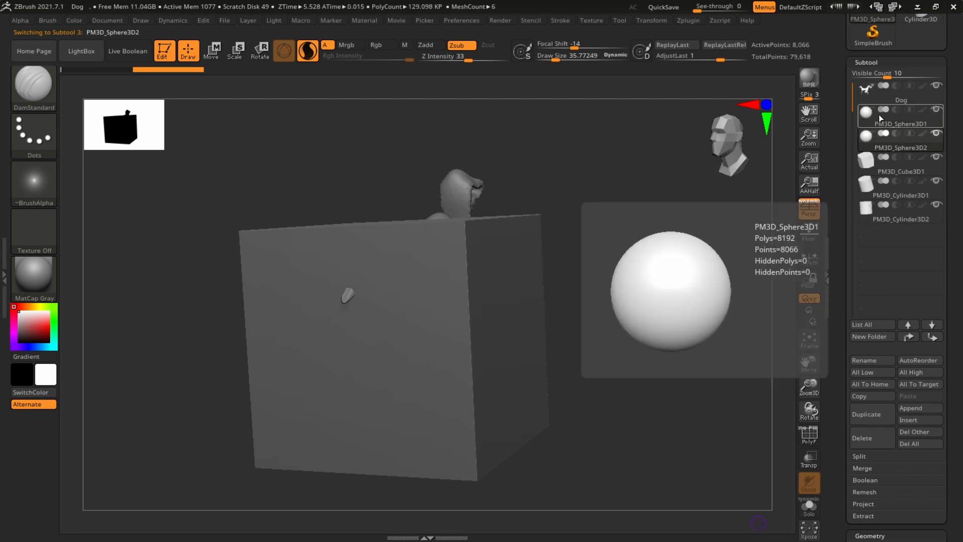
Delete the duplicated cylinder and the original cylinder subtools, choosing to skip the confirmation note until the next restart.
left_click(887, 215)
left_click(874, 439)
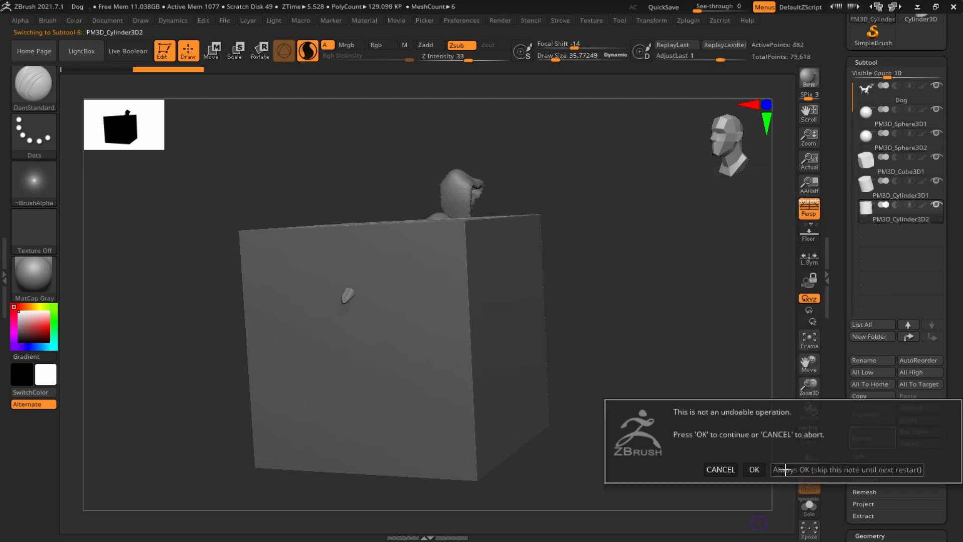
left_click(755, 470)
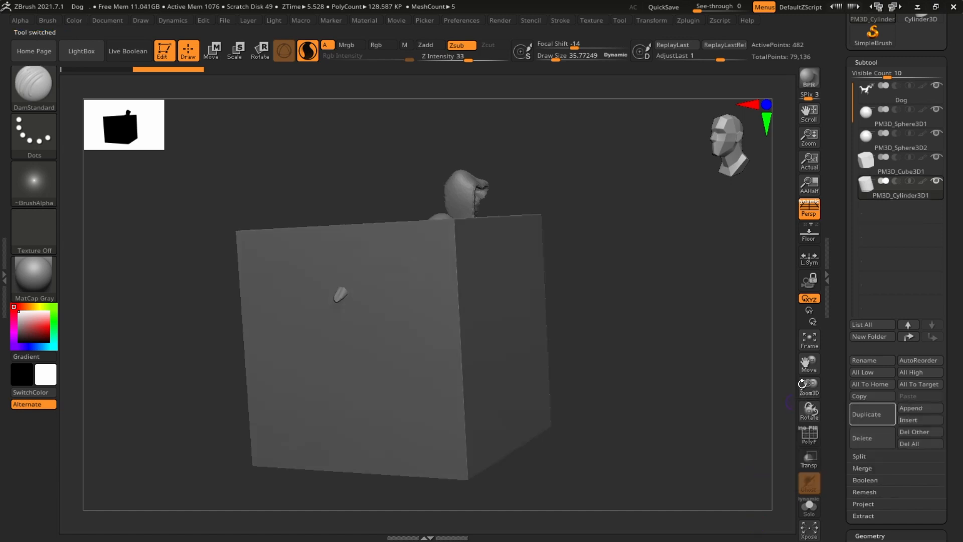
left_click(871, 436)
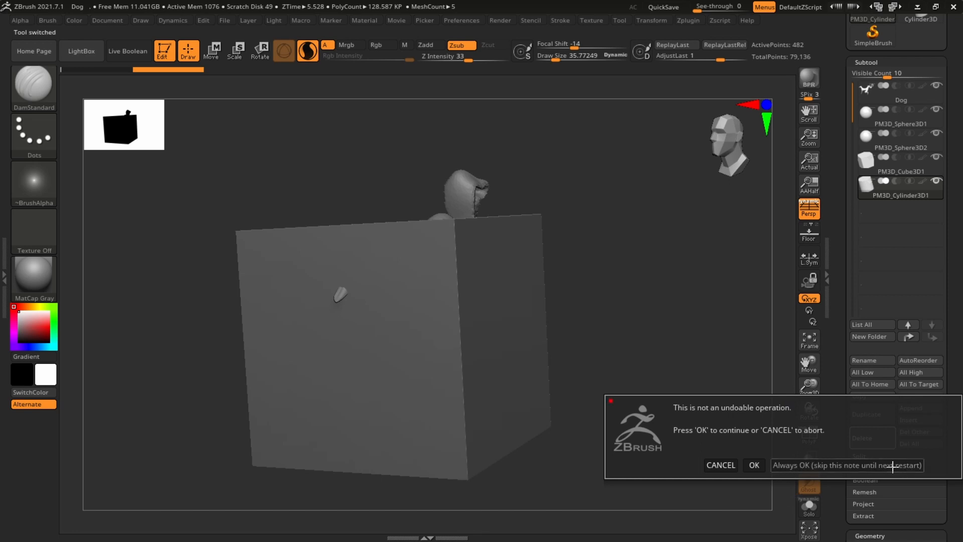
left_click(837, 465)
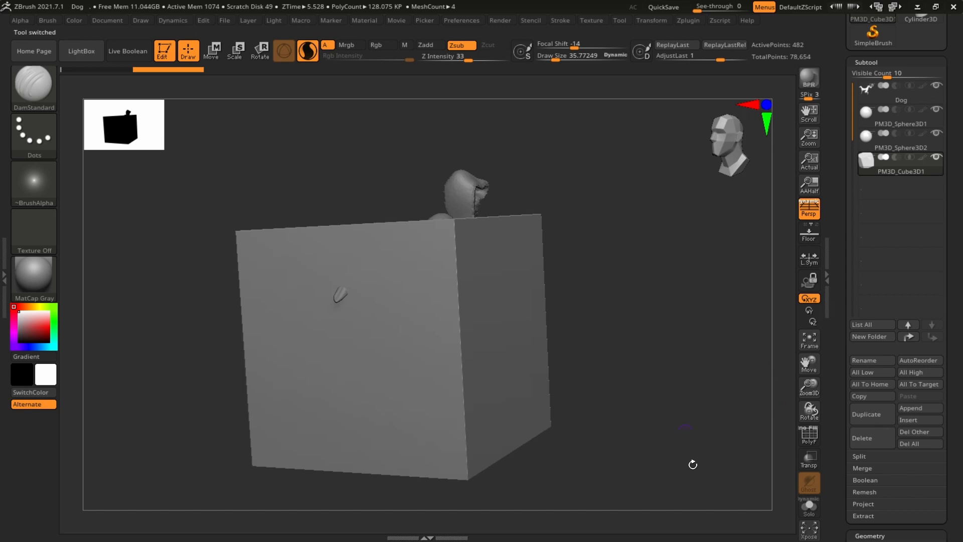
Delete the cube and the duplicated sphere, keeping the dog and the original sphere as subtools.
left_click(867, 439)
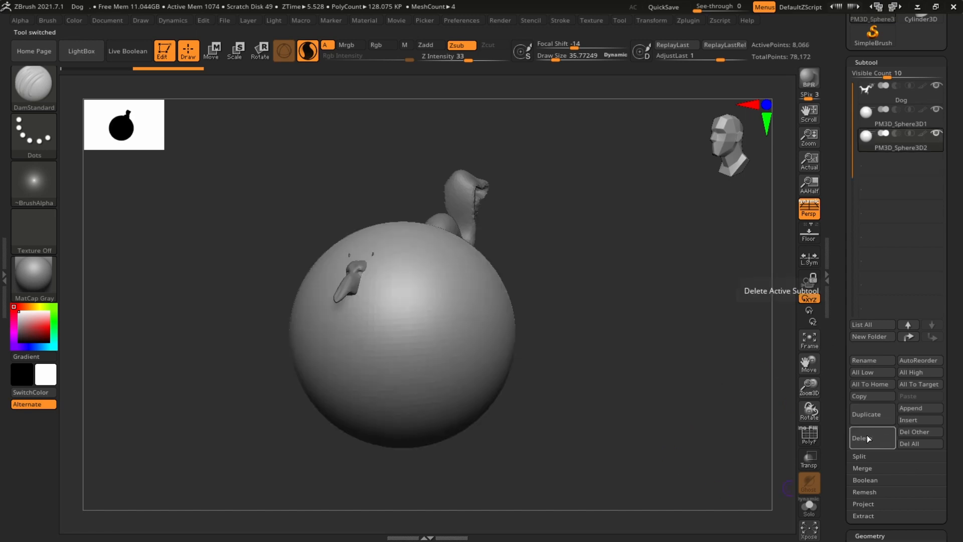
left_click(867, 439)
left_click_drag(670, 276, 620, 312)
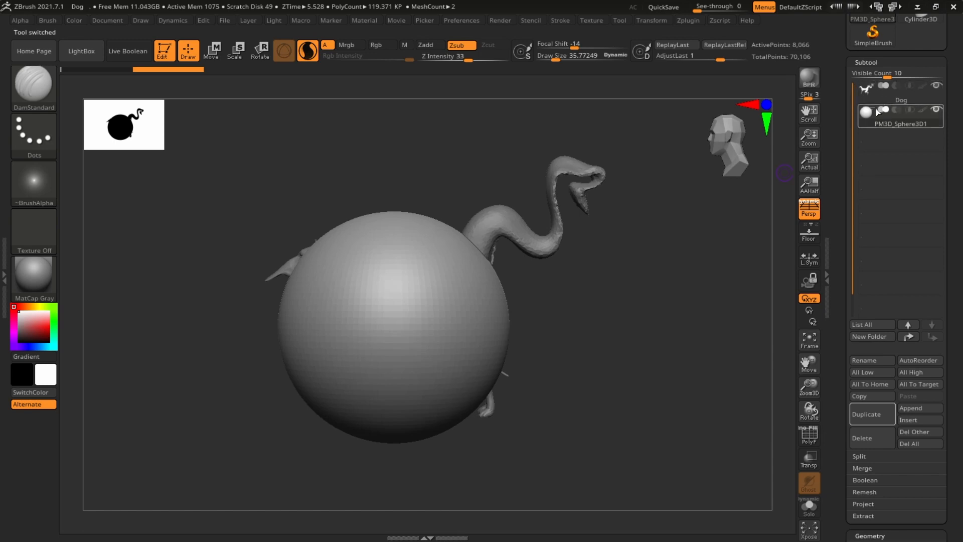
right_click_drag(655, 290, 706, 241, "ctrl")
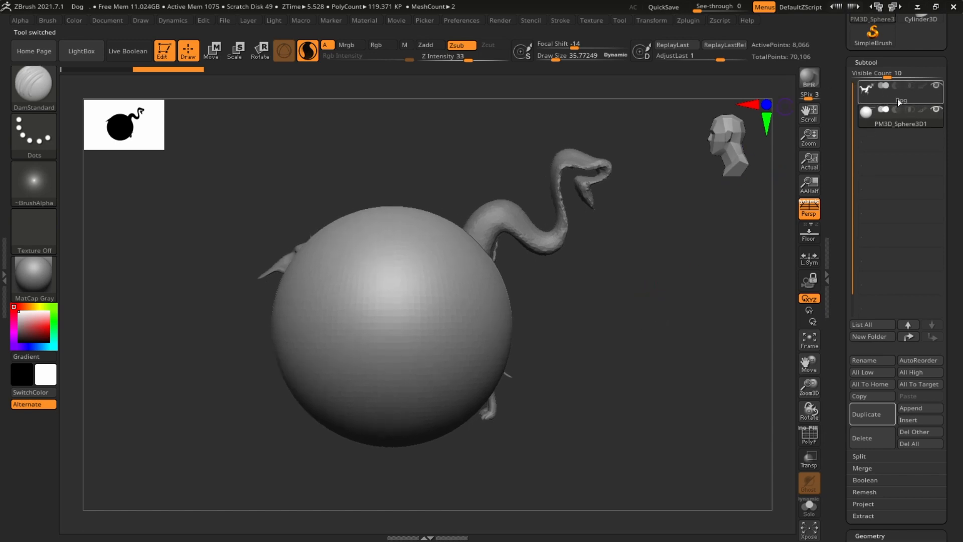
mouse_move(897, 87)
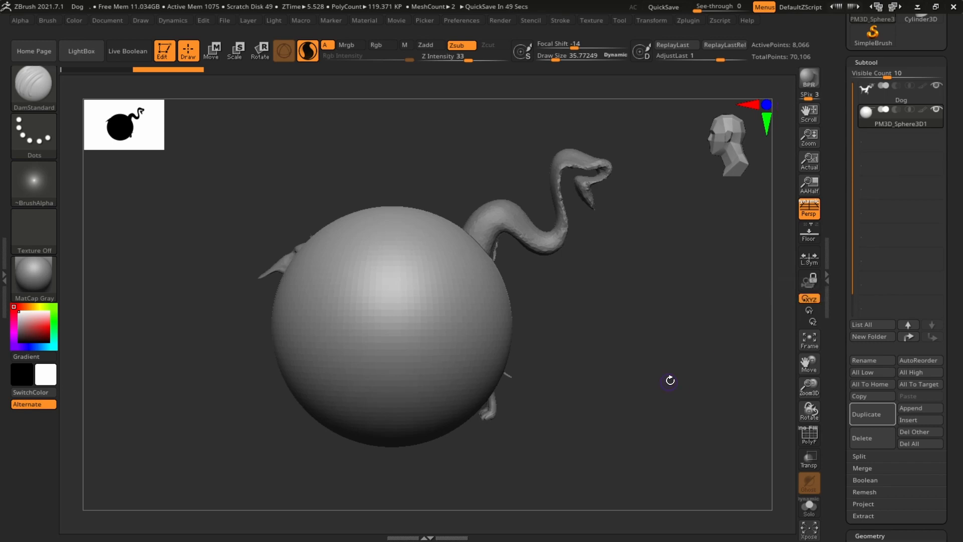
Duplicate the sphere subtool repeatedly to fill the subtool list with copies, and scroll the list back to the dog.
left_click(872, 413)
left_click(873, 413)
left_click(872, 413)
left_click(872, 413)
left_click(872, 413)
left_click(872, 412)
left_click(872, 413)
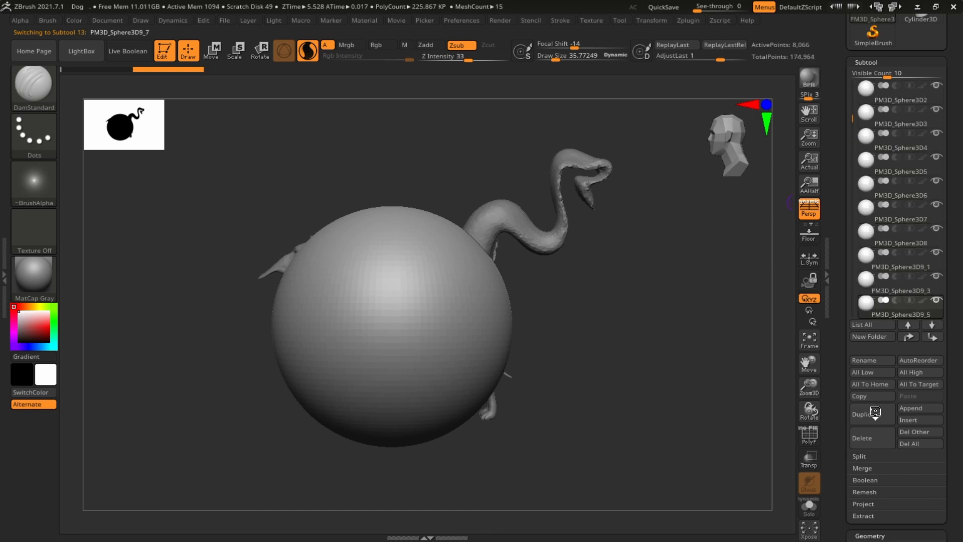
left_click(872, 413)
left_click(873, 413)
left_click(872, 413)
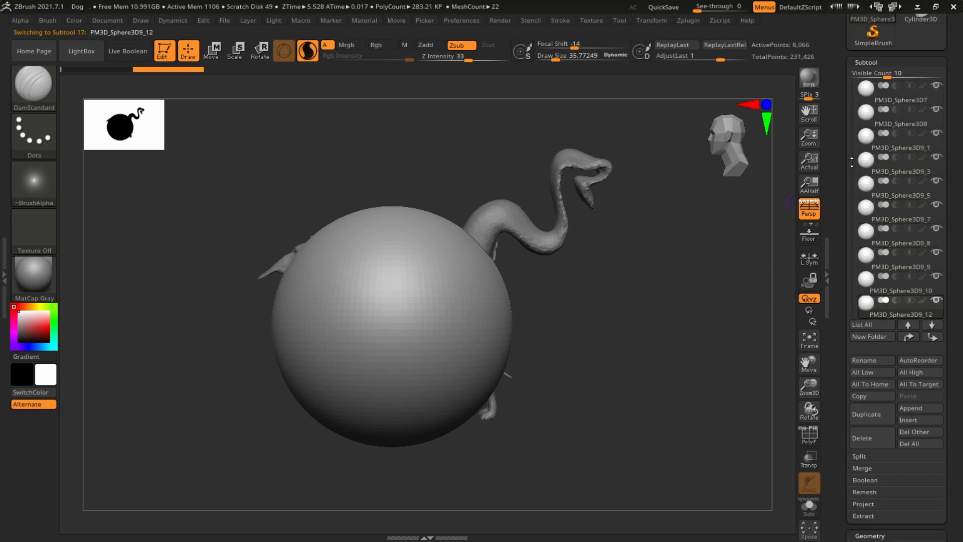
left_click_drag(853, 154, 853, 109)
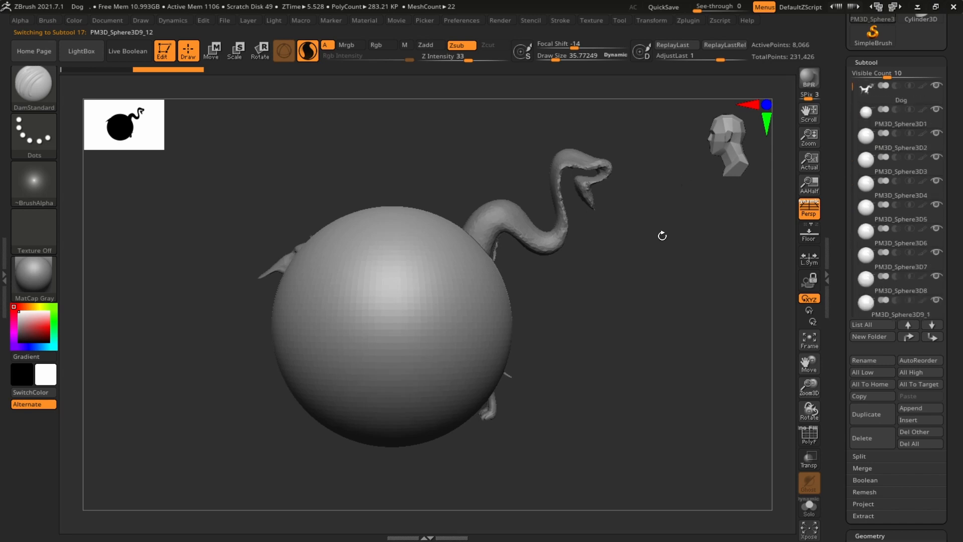
Delete all the duplicated spheres, keeping only the dog and the original sphere as subtools.
left_click(872, 437)
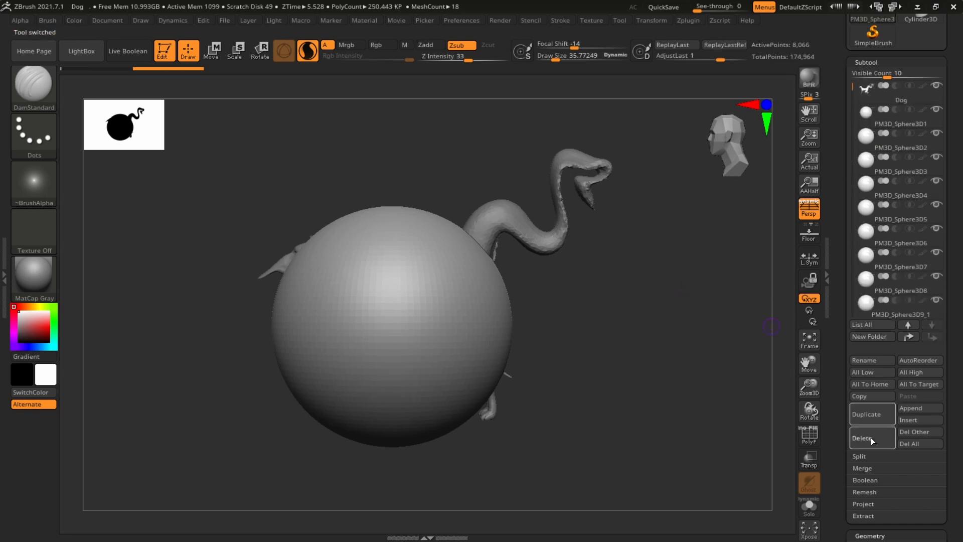
left_click(871, 439)
left_click(870, 439)
left_click(869, 438)
left_click(870, 439)
left_click(868, 440)
left_click(868, 440)
left_click(869, 439)
left_click(869, 438)
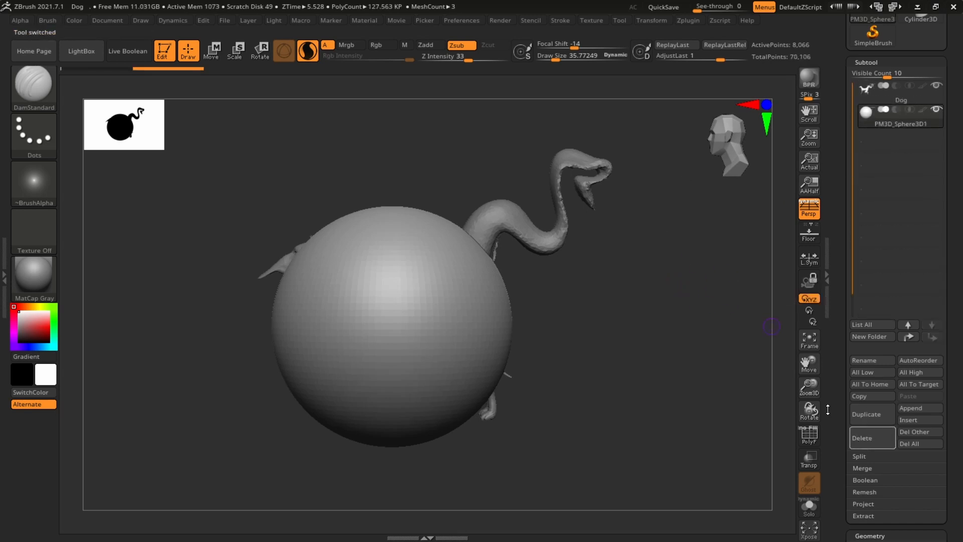
Change the material to StartupMaterial and turn on the polyframe wireframe display.
right_click_drag(630, 295, 663, 263, "ctrl")
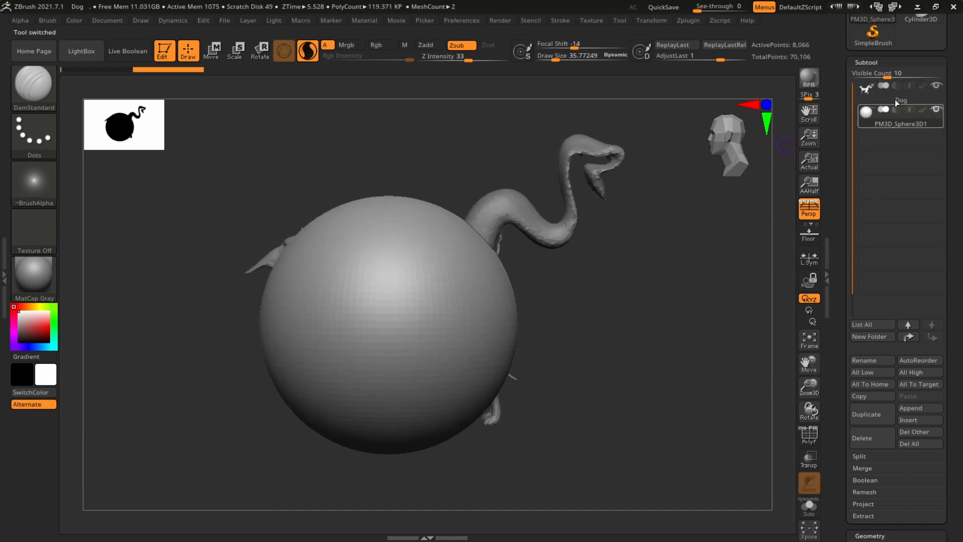
left_click_drag(702, 261, 691, 269)
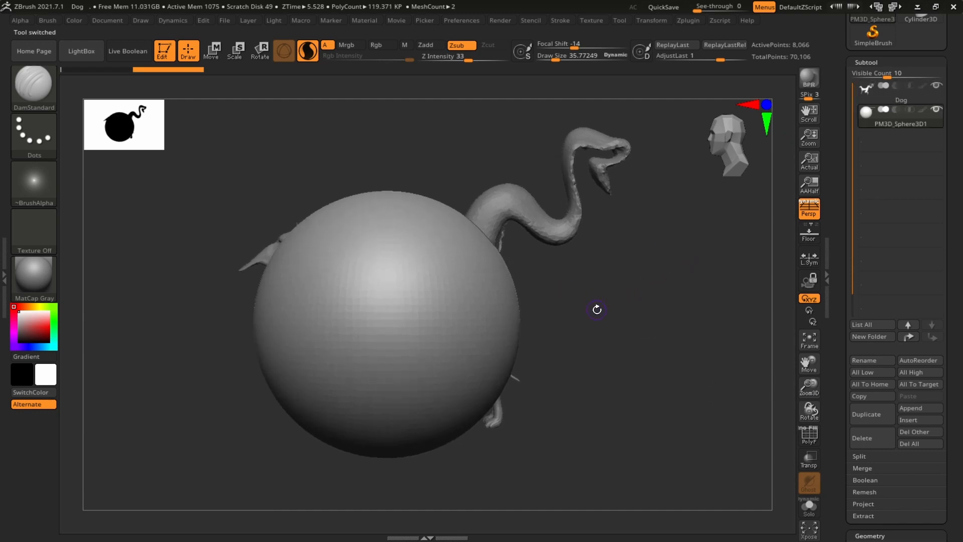
key("alt")
right_click_drag(577, 312, 613, 260, "ctrl")
left_click(35, 283)
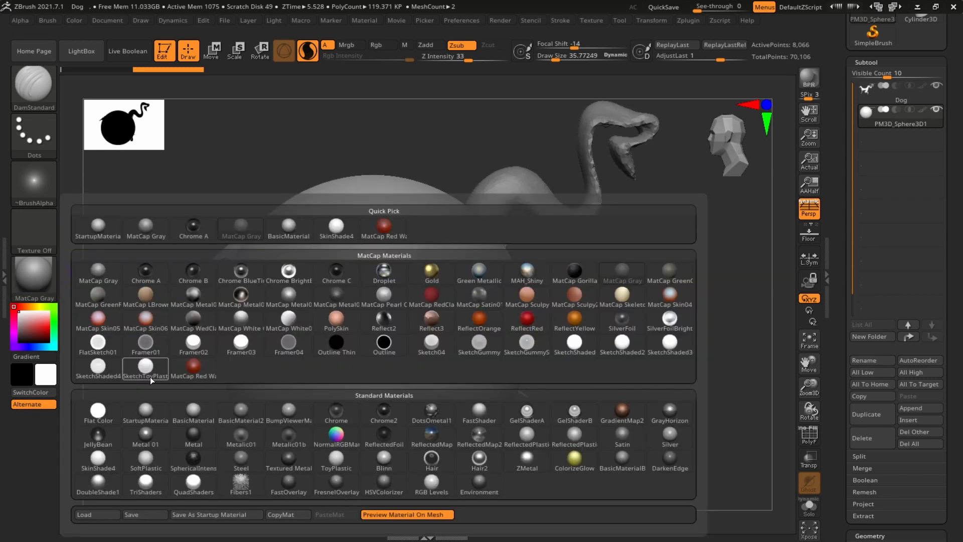
left_click(147, 412)
left_click_drag(632, 290, 633, 301)
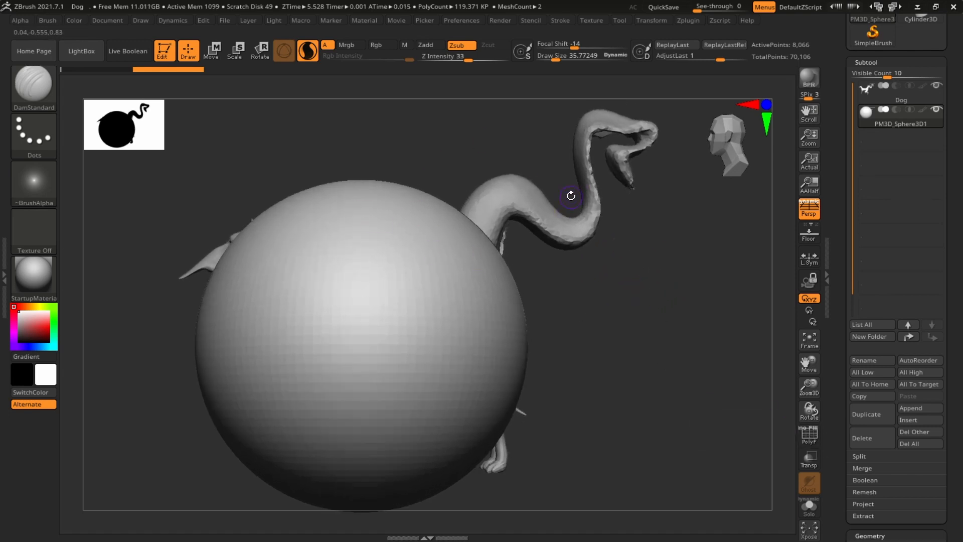
left_click_drag(721, 349, 690, 316)
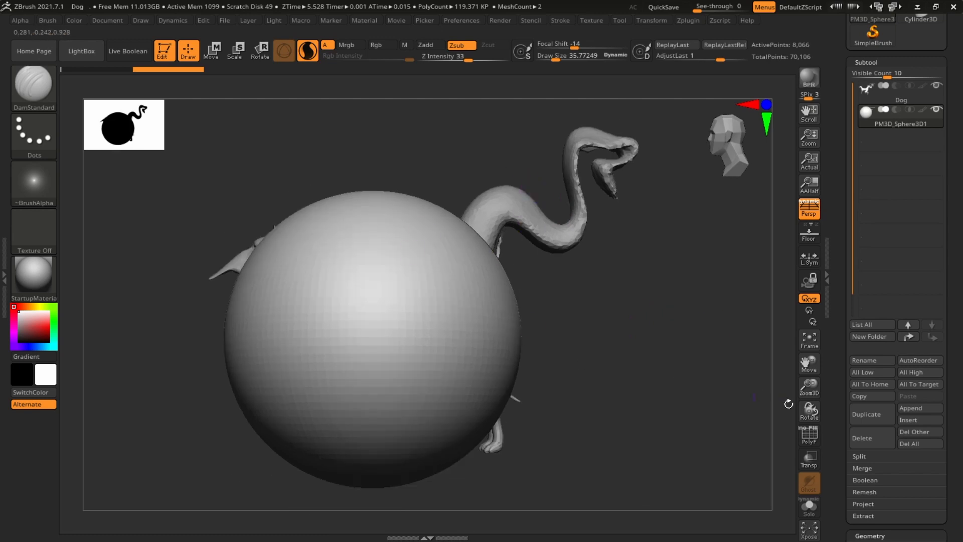
left_click(808, 435)
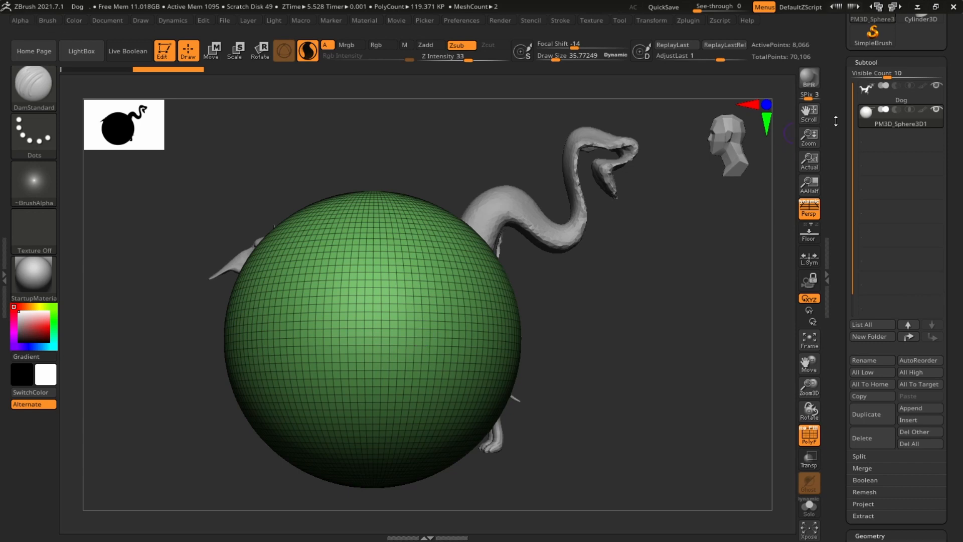
Turn off Sculptris Pro mode with the dog selected, and make the sphere the active subtool.
left_click(917, 100)
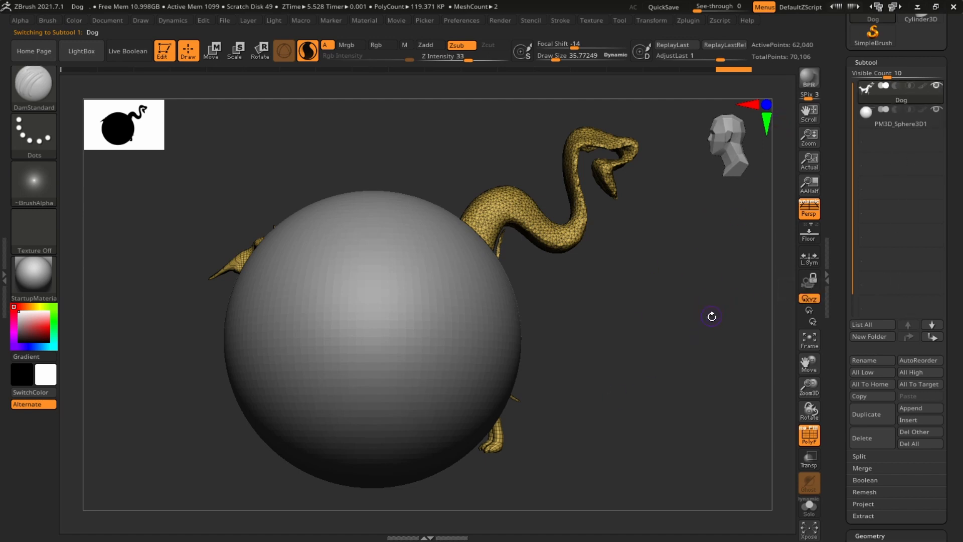
left_click(307, 51)
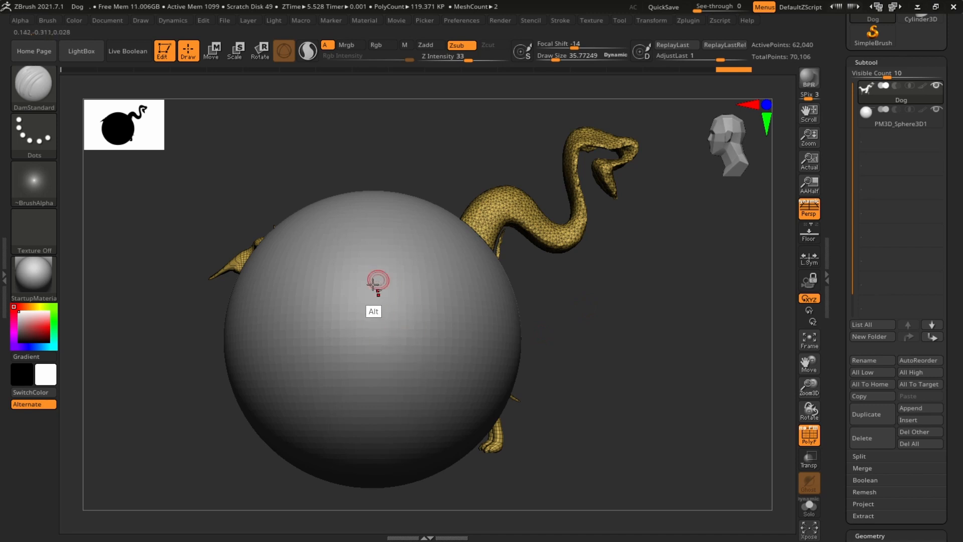
left_click(394, 251, "alt")
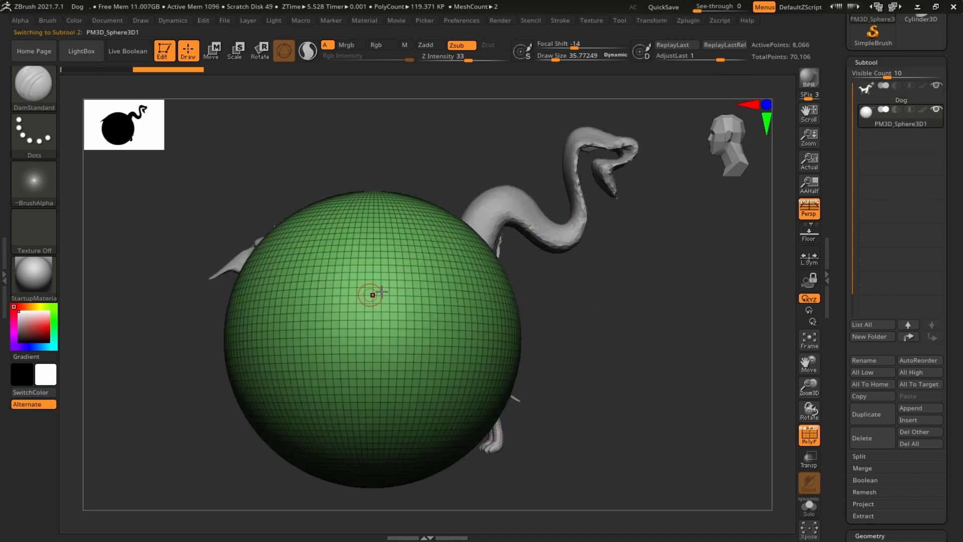
Pull a large spike out of one side of the sphere using the Move brush at a draw size of about 243.
right_click_drag(348, 303, 408, 306)
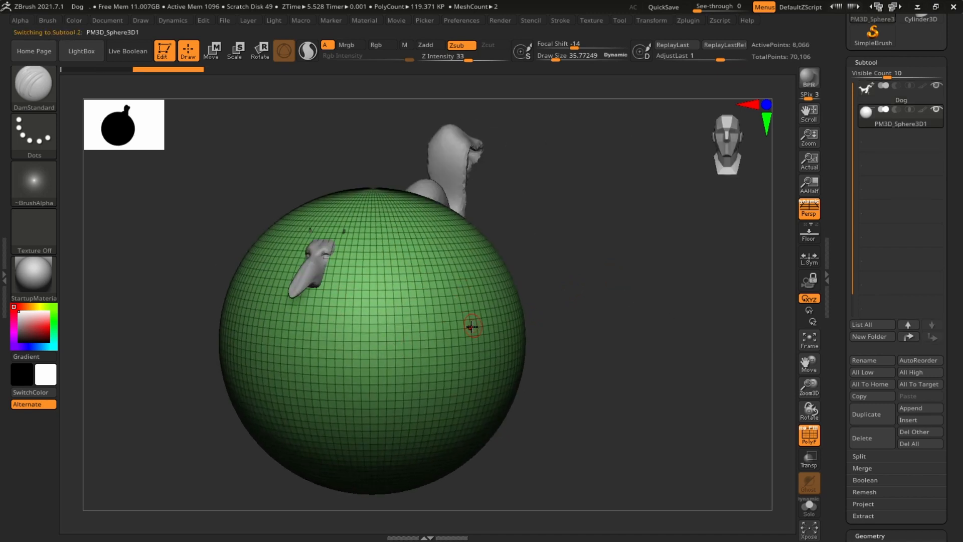
key("b")
key("m")
key("v")
key("s")
mouse_move(474, 314)
left_mouse_down()
mouse_move(506, 307)
mouse_move(537, 397)
left_mouse_up()
left_click_drag(556, 428, 753, 356)
mouse_move(753, 356)
right_mouse_down()
mouse_move(693, 269)
mouse_move(604, 206)
right_mouse_up()
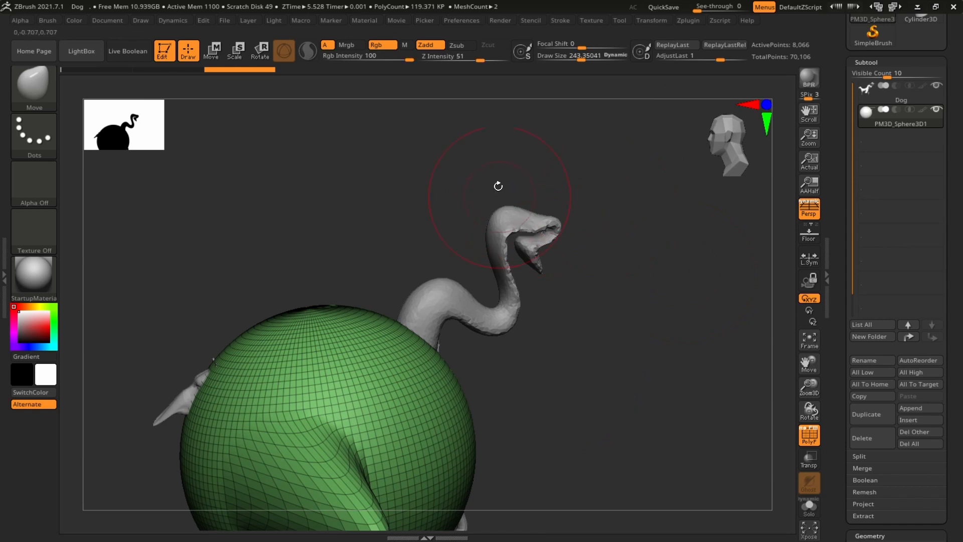
left_click_drag(667, 344, 651, 259)
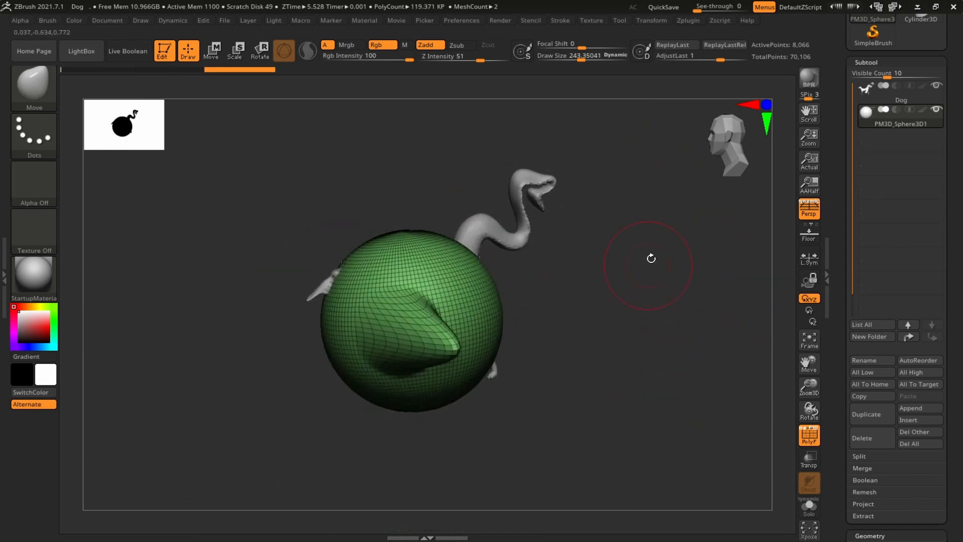
Make the dog the active subtool and stretch the end of its long curved tail outward with the Move brush.
key("alt")
left_click(529, 175, "alt")
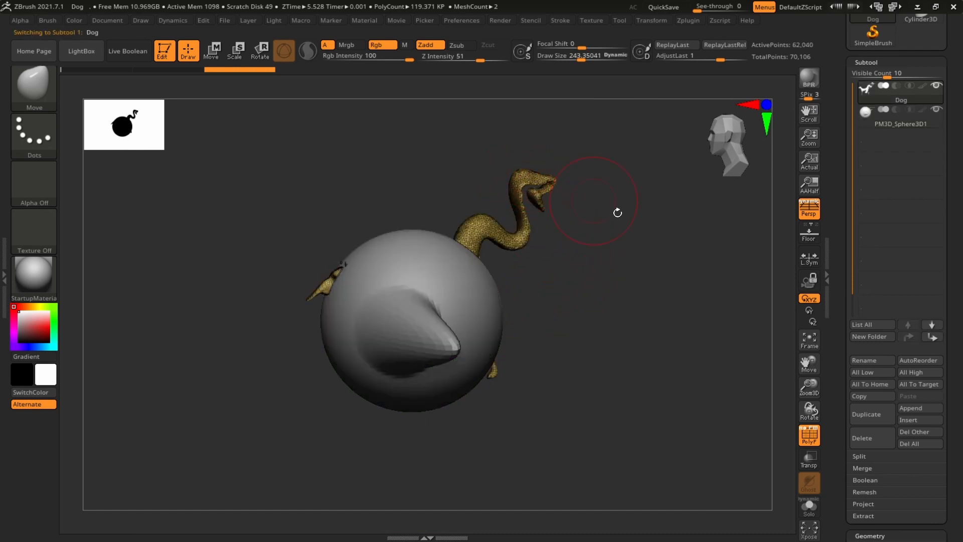
mouse_move(522, 187)
left_mouse_down()
mouse_move(598, 173)
mouse_move(576, 282)
mouse_move(714, 219)
left_mouse_up()
mouse_move(678, 239)
left_mouse_down()
mouse_move(685, 278)
mouse_move(516, 285)
left_mouse_up()
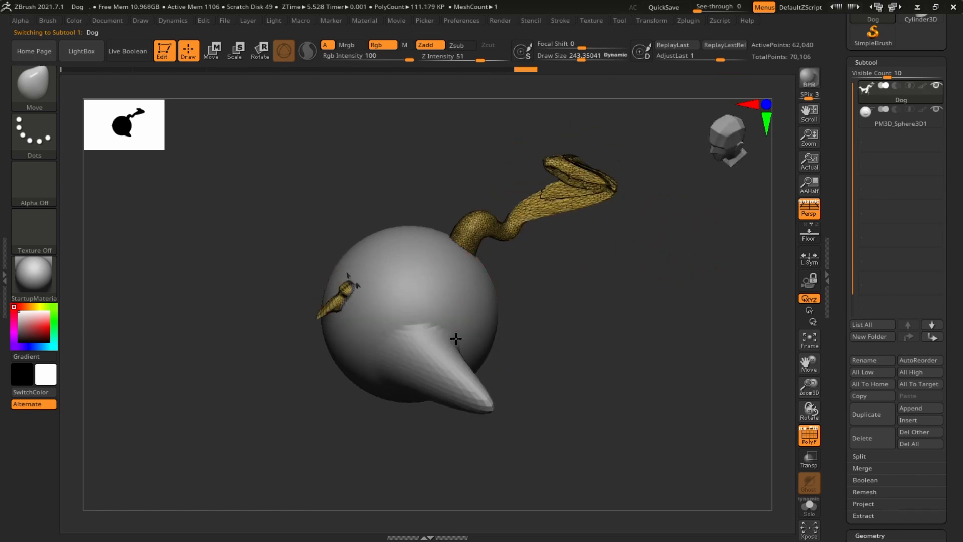
Switch the active subtool back and forth between the sphere and the dog directly on the model, ending on the sphere.
left_click(482, 350, "alt")
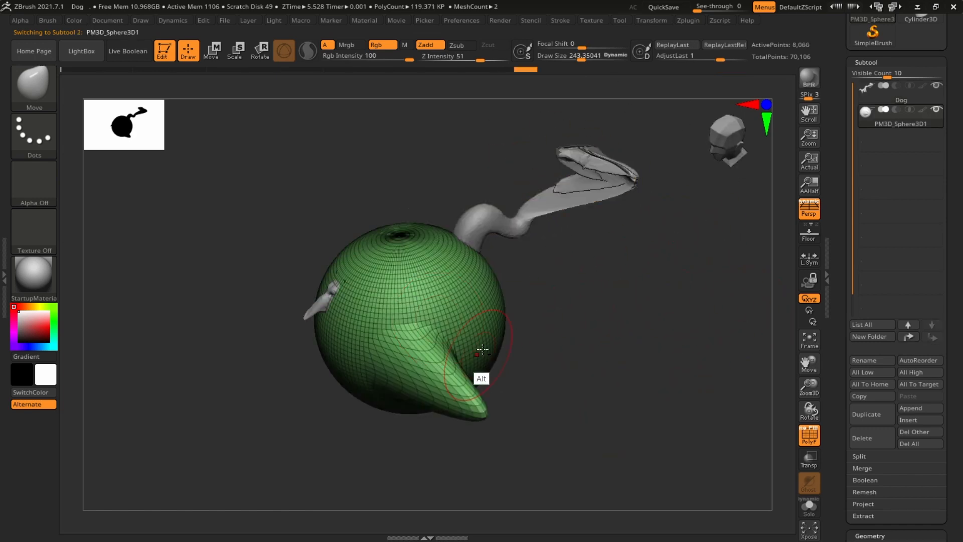
left_click(477, 232, "alt")
left_click(464, 301, "alt")
left_click(477, 226, "alt")
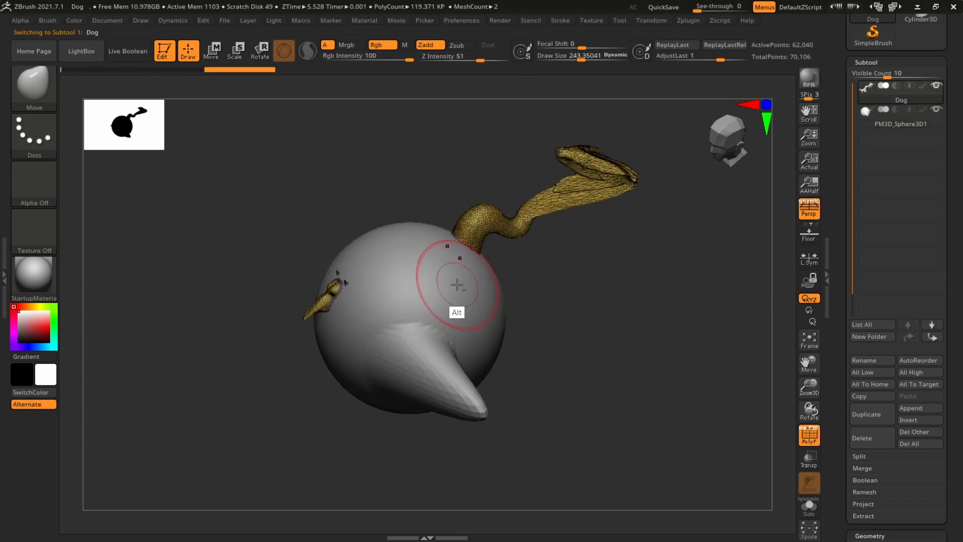
left_click(459, 276, "alt")
left_click(466, 256, "alt")
left_click(474, 236, "alt")
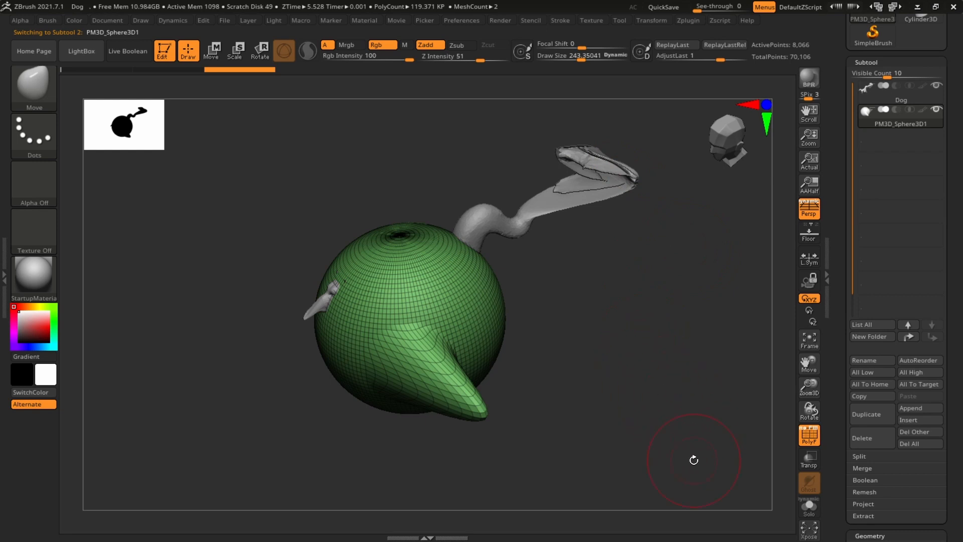
Shorten the subtool list by setting its visible count to 3.
left_click_drag(887, 75, 862, 75)
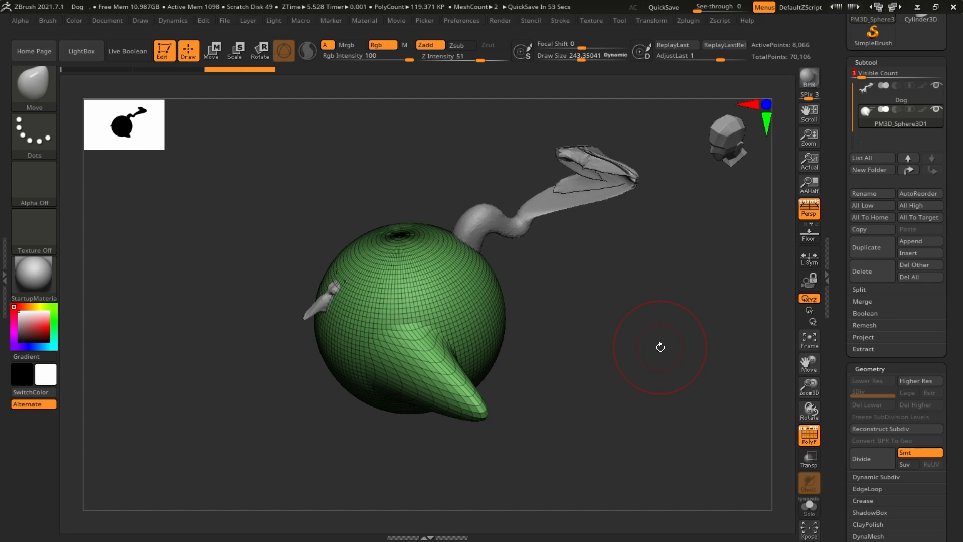
left_click_drag(660, 347, 602, 277)
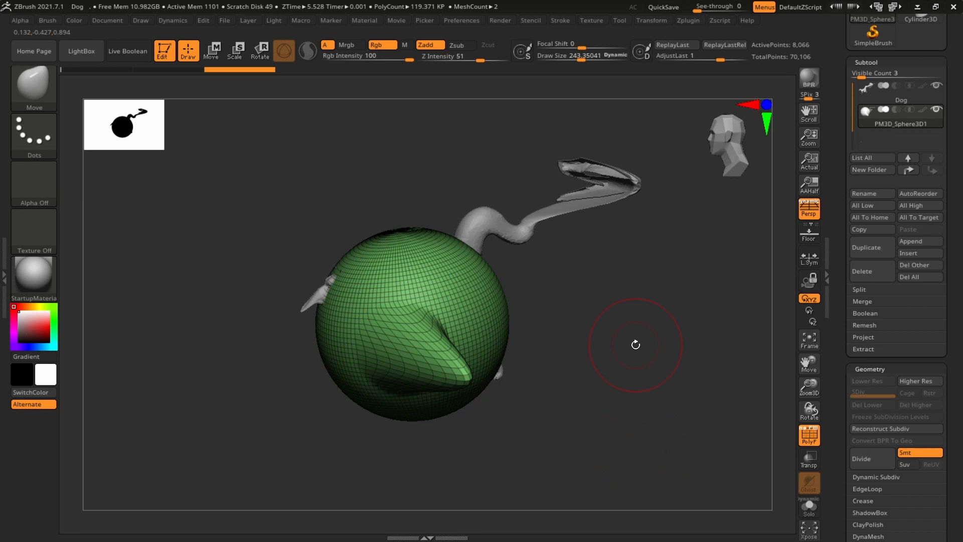
Pull a second spike out of the sphere's opposite side with the Move brush, undoing and redoing the first stroke.
mouse_move(636, 345)
left_mouse_down()
mouse_move(623, 361)
mouse_move(656, 322)
mouse_move(677, 340)
mouse_move(695, 294)
mouse_move(641, 284)
mouse_move(497, 294)
left_mouse_up()
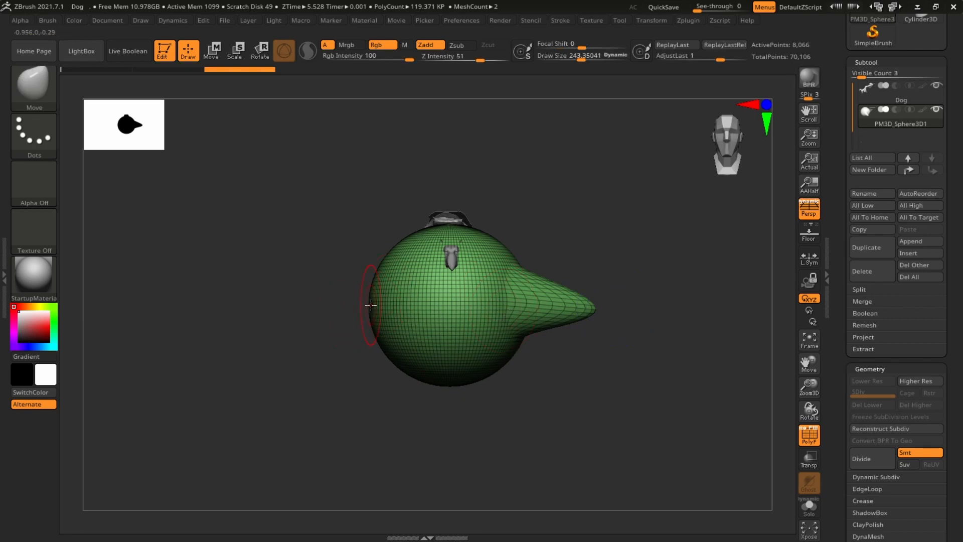
left_click_drag(370, 306, 232, 297)
key("ctrl+z")
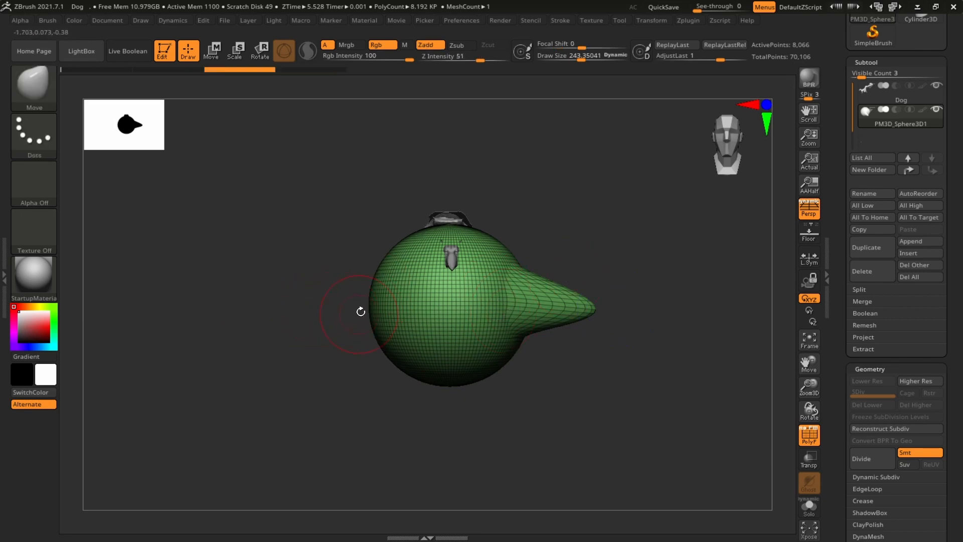
left_click_drag(374, 302, 269, 307)
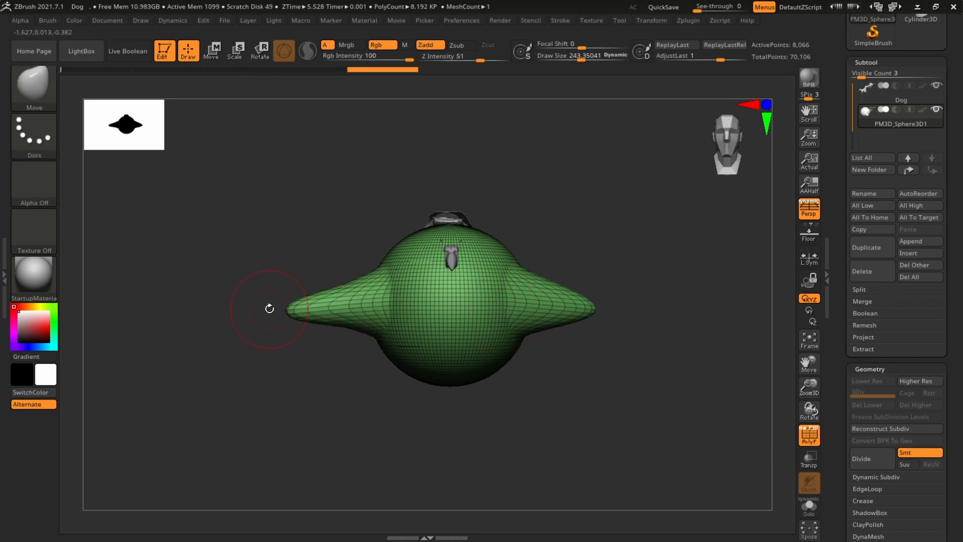
Examine the two-spiked sphere and the dog from several angles and distances by orbiting, panning and zooming the view.
mouse_move(674, 321)
left_mouse_down()
mouse_move(678, 276)
mouse_move(589, 355)
mouse_move(692, 325)
mouse_move(712, 243)
mouse_move(658, 271)
mouse_move(671, 278)
mouse_move(728, 257)
mouse_move(709, 272)
mouse_move(725, 305)
mouse_move(706, 299)
mouse_move(667, 325)
mouse_move(677, 294)
mouse_move(720, 285)
mouse_move(747, 371)
mouse_move(755, 346)
left_mouse_up()
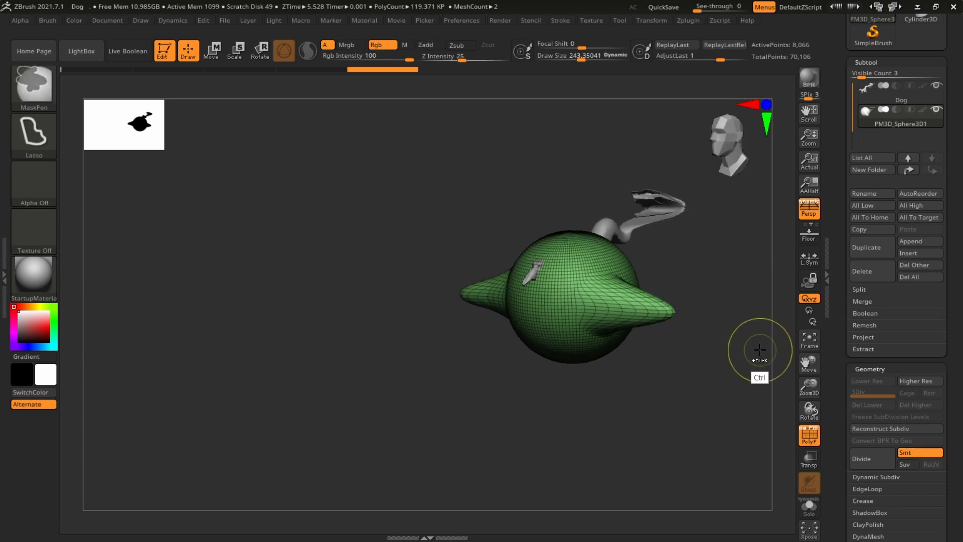
key("ctrl")
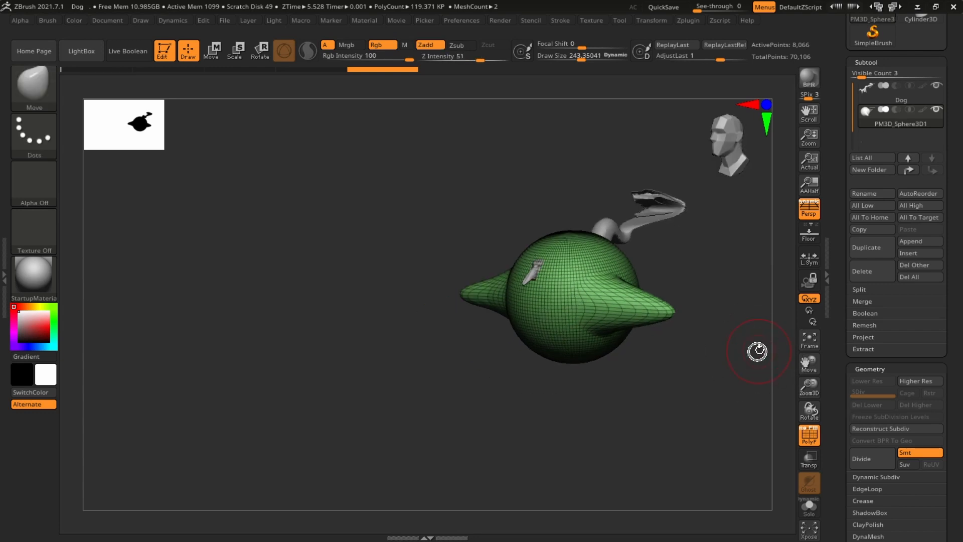
key("alt")
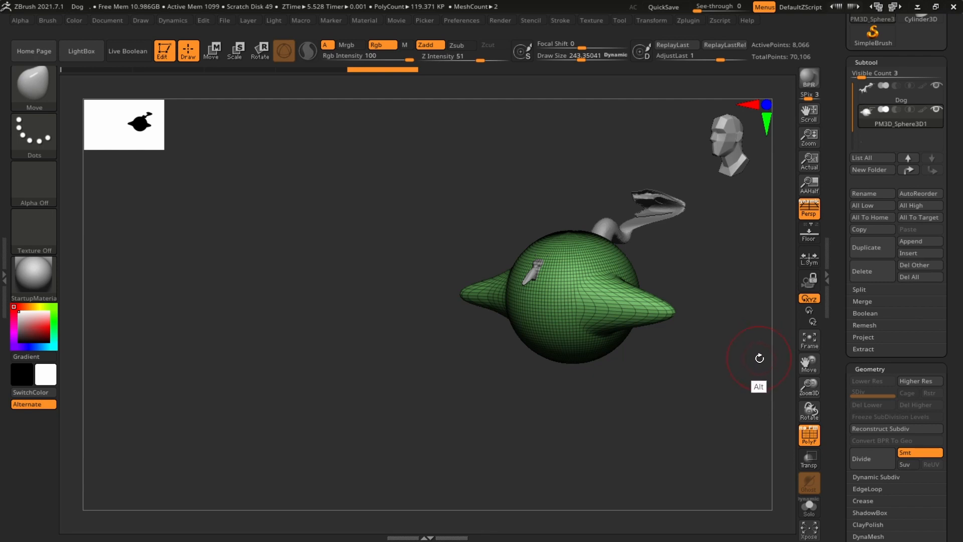
left_click_drag(757, 357, 709, 370, "alt")
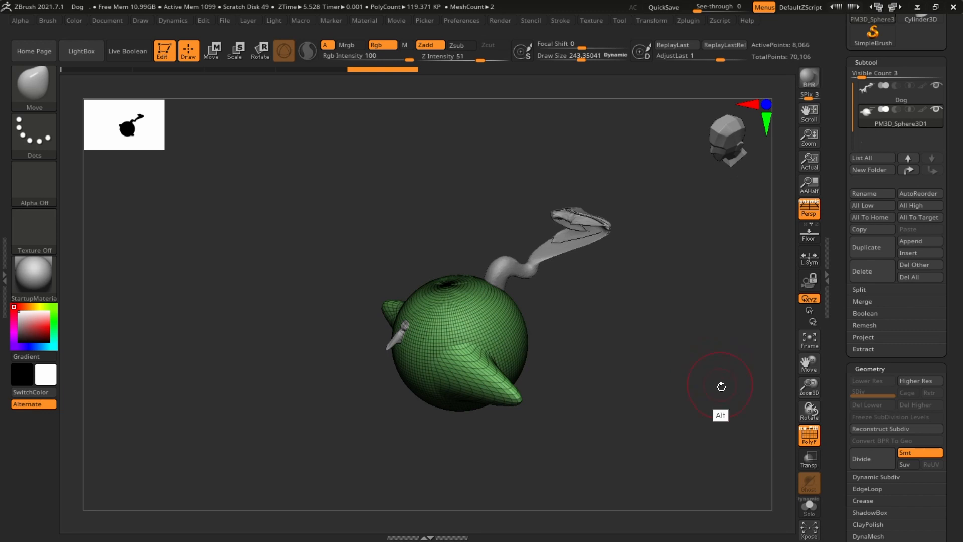
mouse_move(721, 386)
left_mouse_down("alt")
mouse_move(693, 299)
mouse_move(646, 333)
mouse_move(711, 332)
mouse_move(710, 373)
mouse_move(478, 387)
mouse_move(726, 355)
mouse_move(705, 335)
mouse_move(701, 365)
mouse_move(684, 366)
mouse_move(752, 421)
mouse_move(527, 342)
mouse_move(738, 397)
left_mouse_up("alt")
left_click_drag(725, 331, 582, 335, "alt")
left_click_drag(660, 351, 673, 322, "alt")
Pan, zoom and rotate the view of the spiked sphere and dog, and frame the model back in the canvas.
left_click_drag(808, 362, 790, 313)
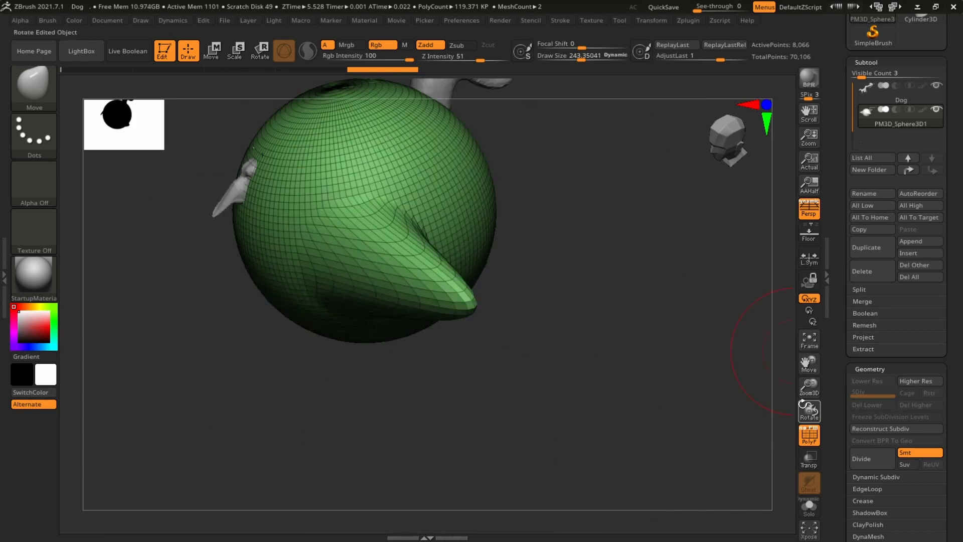
left_click_drag(811, 390, 827, 302)
left_click_drag(812, 411, 457, 299)
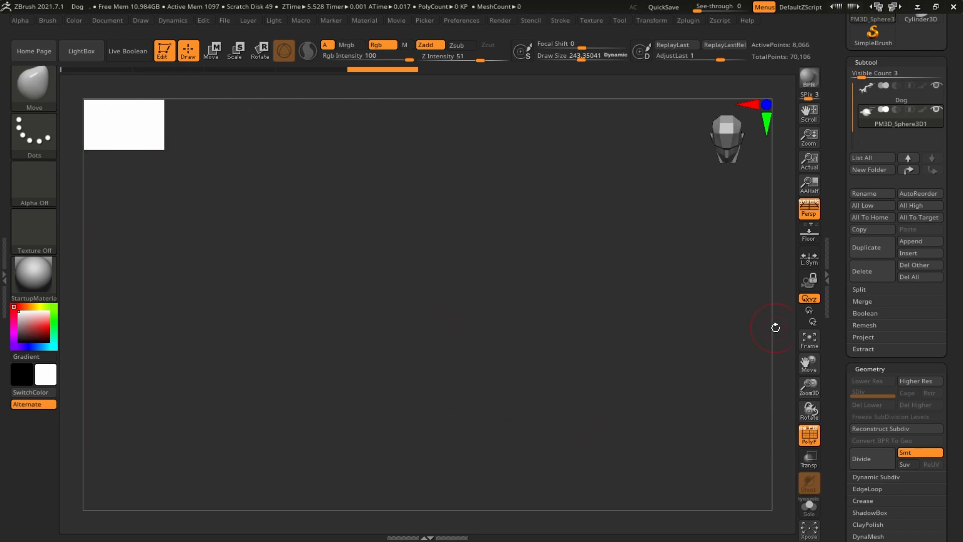
key("f")
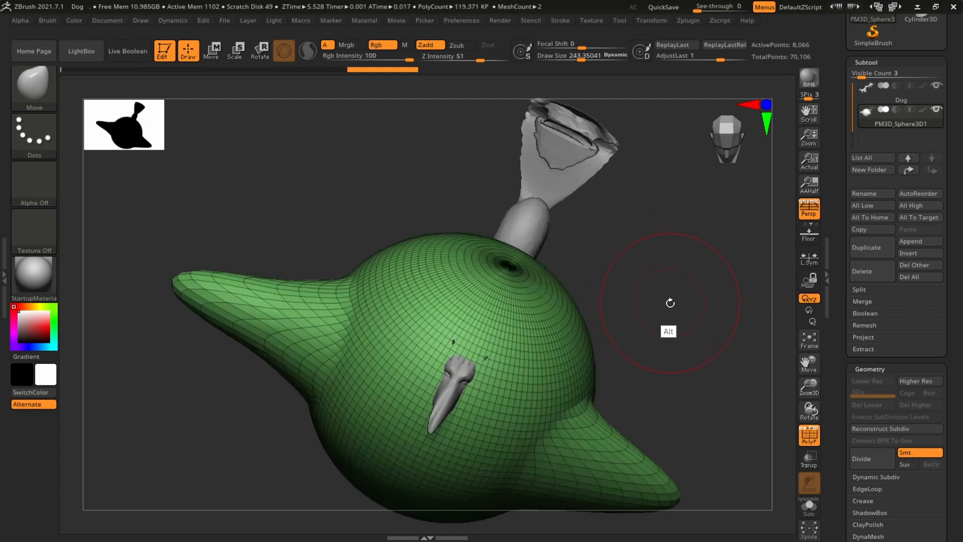
Pan the model out of the canvas and frame it back into view twice, ending slightly zoomed out.
left_click_drag(670, 304, 537, 294, "alt")
left_click_drag(709, 310, 360, 266, "alt")
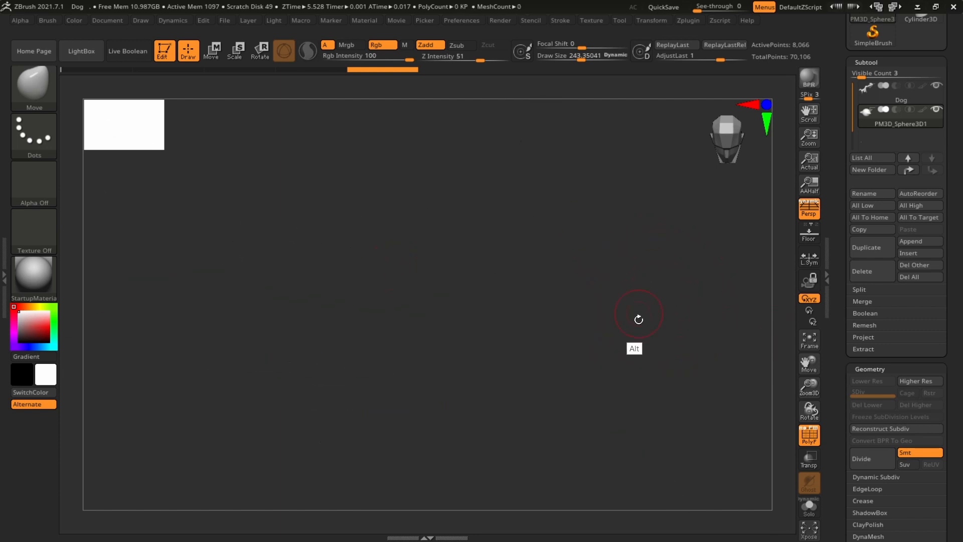
left_click(807, 341)
left_click_drag(742, 252, 110, 353)
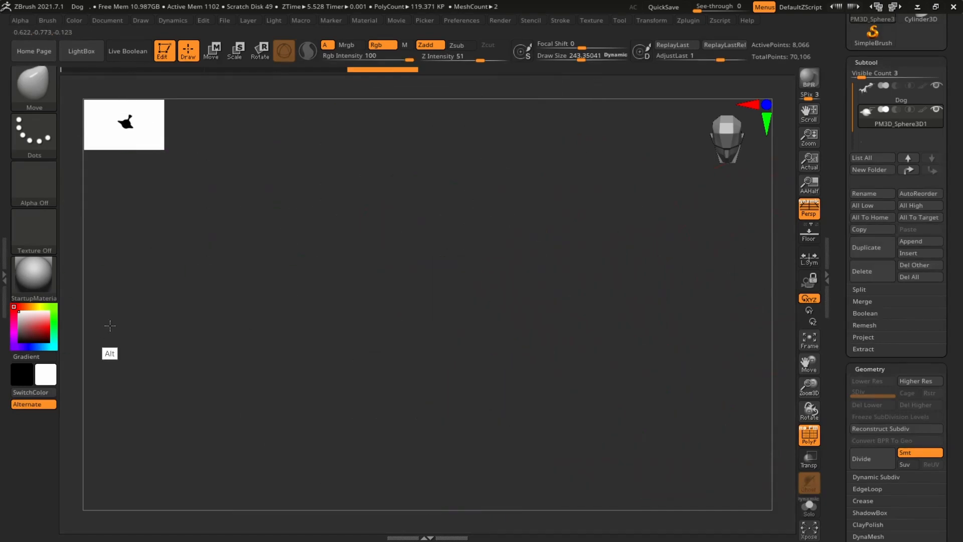
key("f")
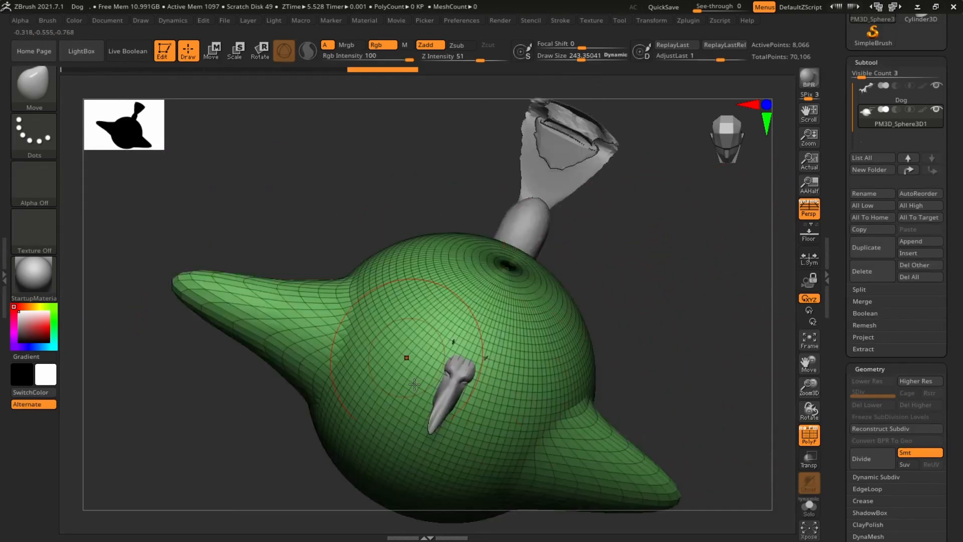
left_click_drag(715, 408, 684, 387, "alt")
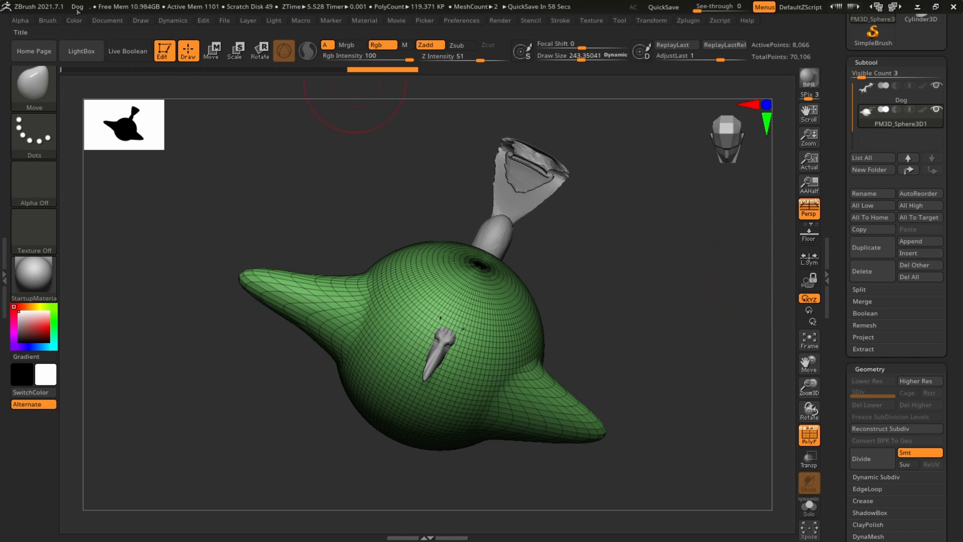
left_click(172, 21)
left_click_drag(835, 347, 842, 183)
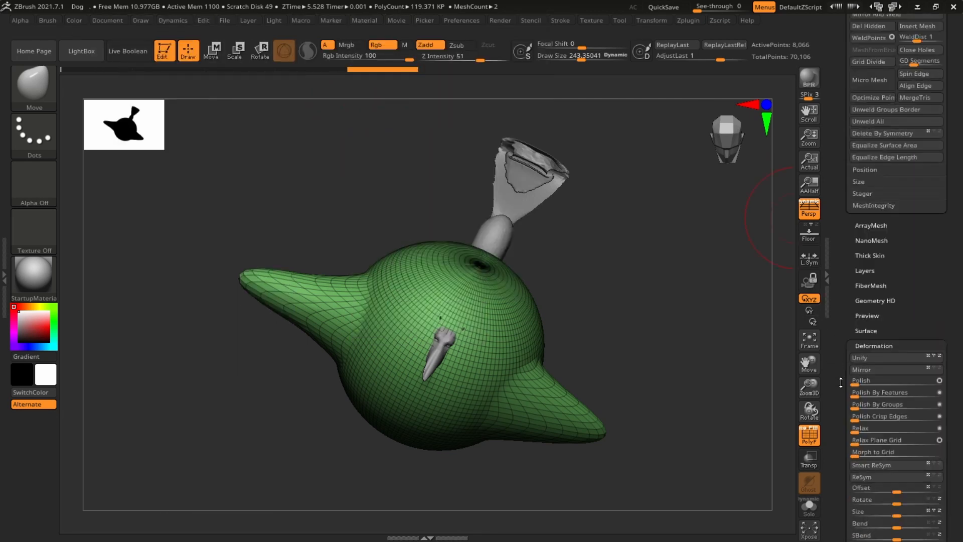
left_click_drag(842, 383, 842, 267)
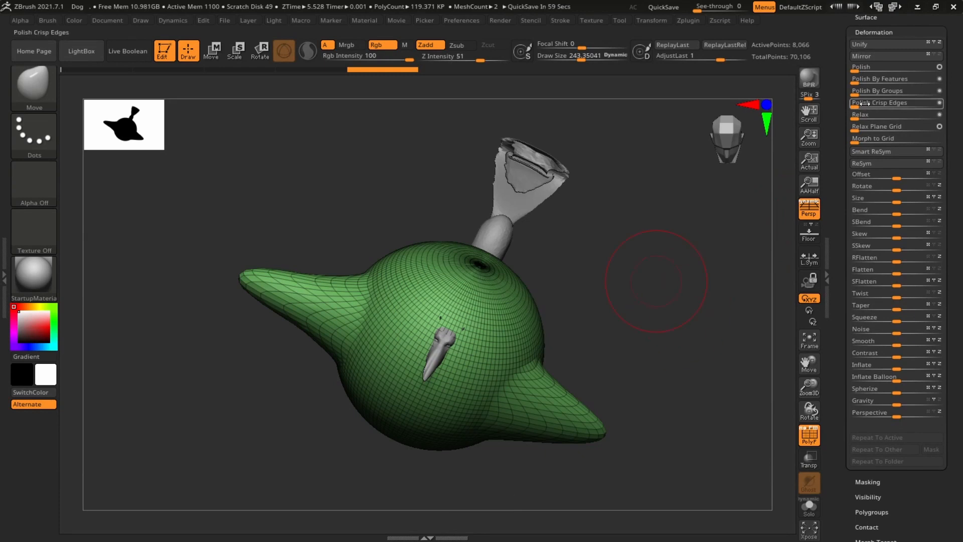
left_click_drag(841, 129, 836, 265)
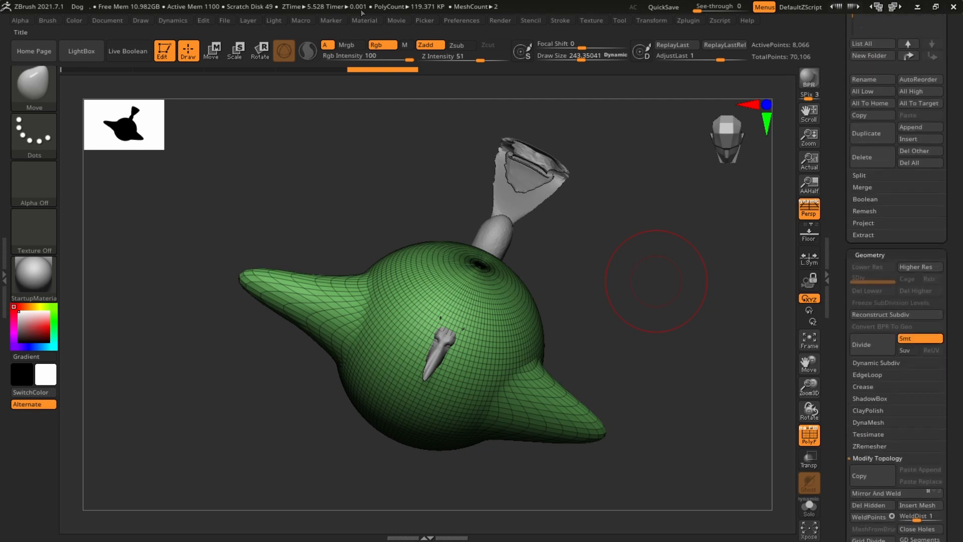